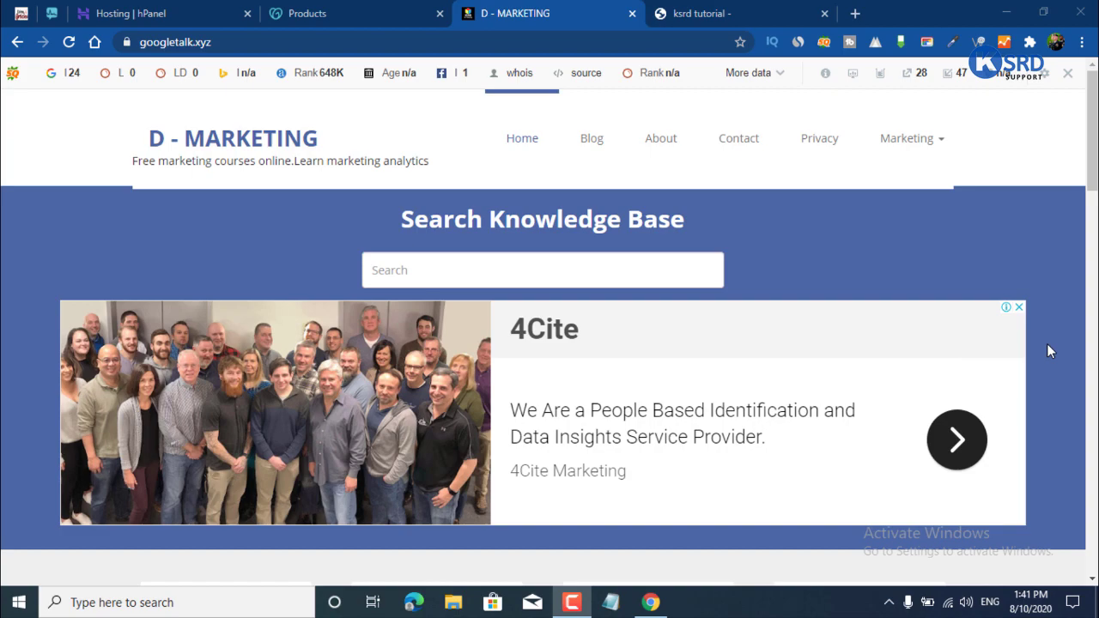
Look over the D - MARKETING homepage, including its search banner, service cards, recent posts and topics list.
scroll(843, 380, down, 15)
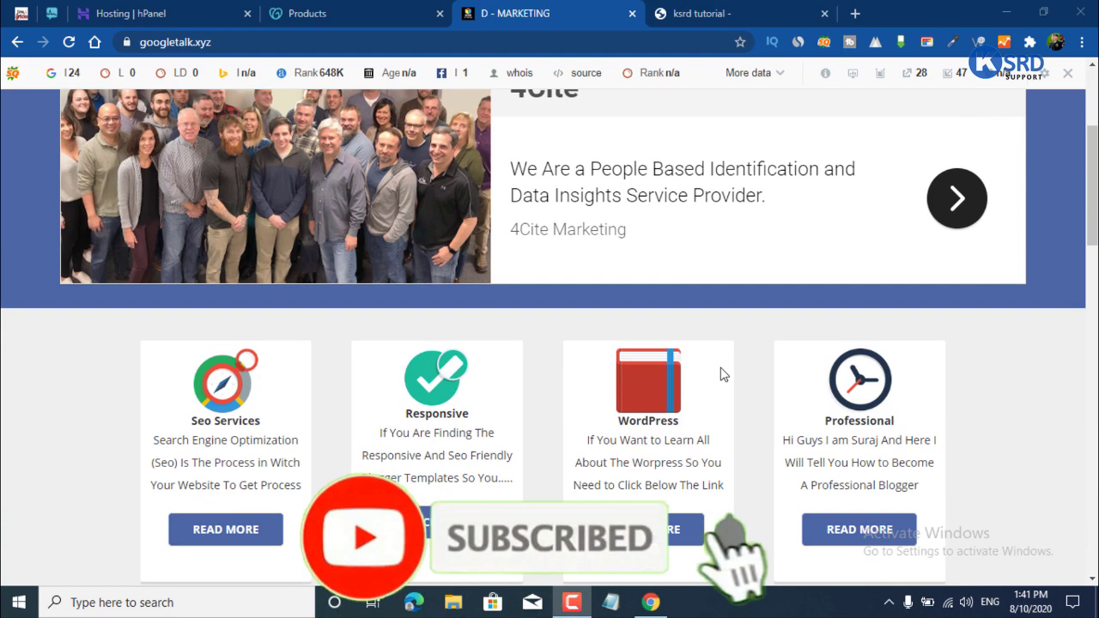
scroll(609, 421, up, 12)
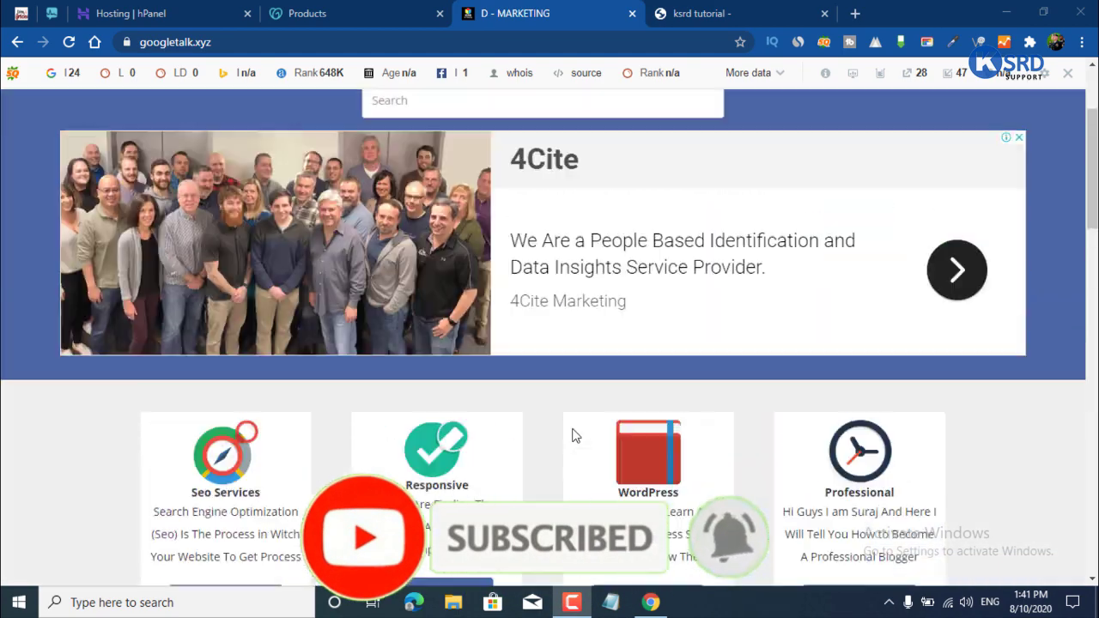
scroll(471, 355, down, 5)
scroll(472, 352, down, 10)
scroll(515, 364, up, 15)
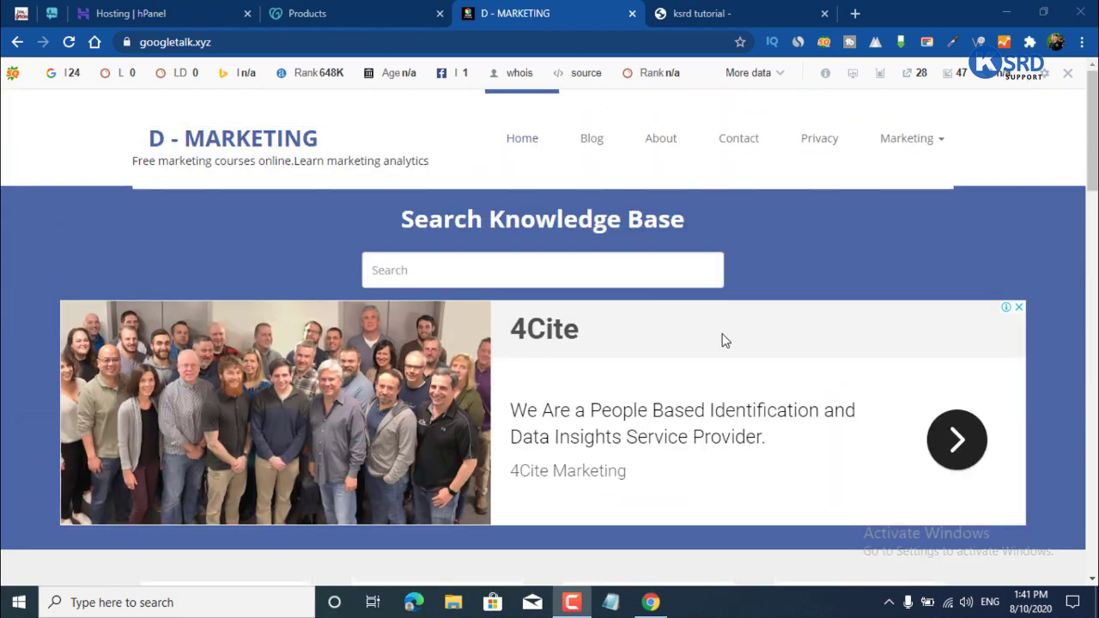
scroll(723, 341, down, 15)
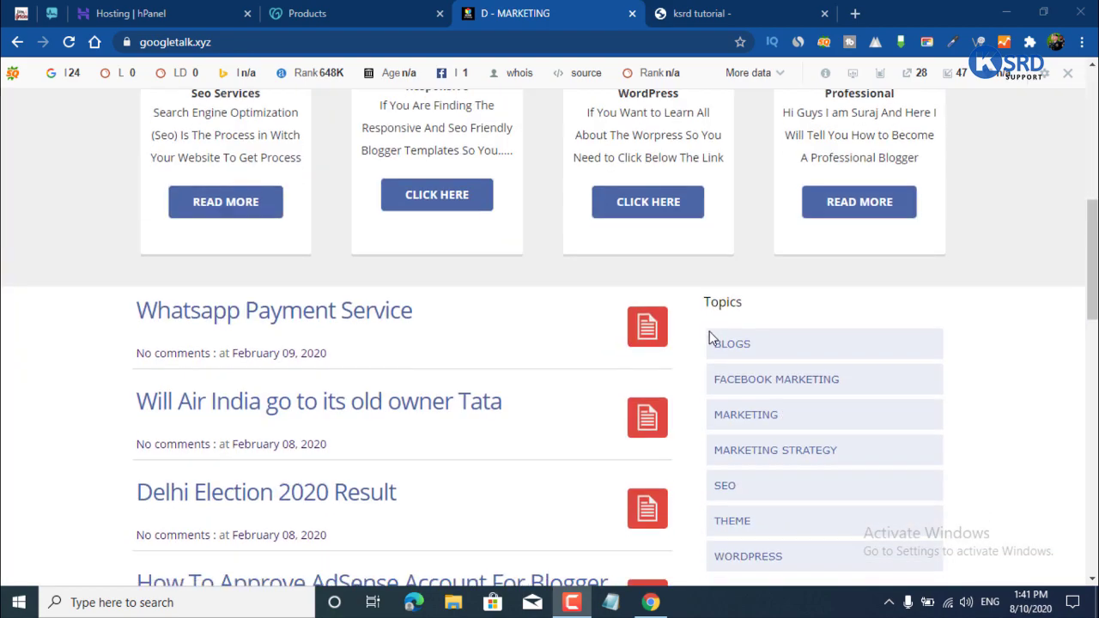
scroll(665, 386, up, 15)
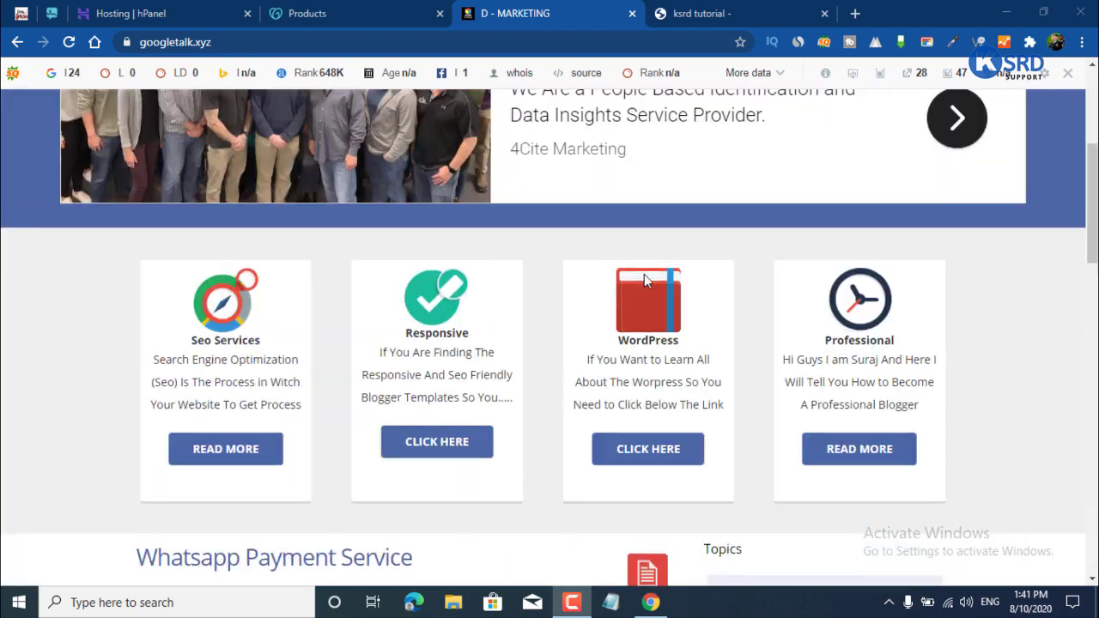
scroll(684, 334, down, 10)
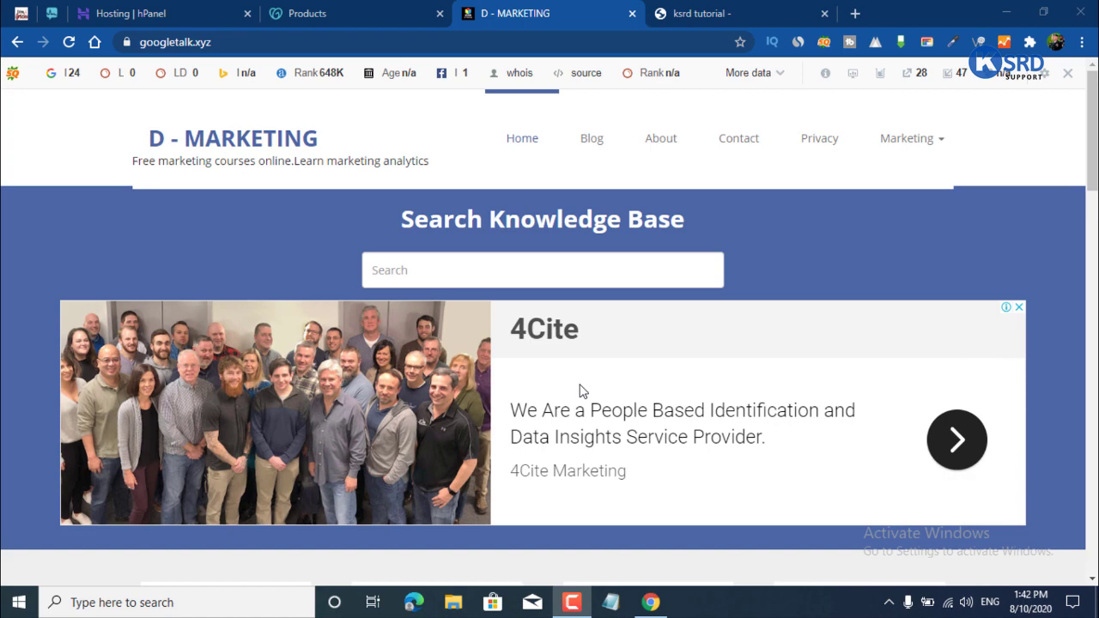
scroll(582, 390, down, 20)
scroll(589, 507, down, 20)
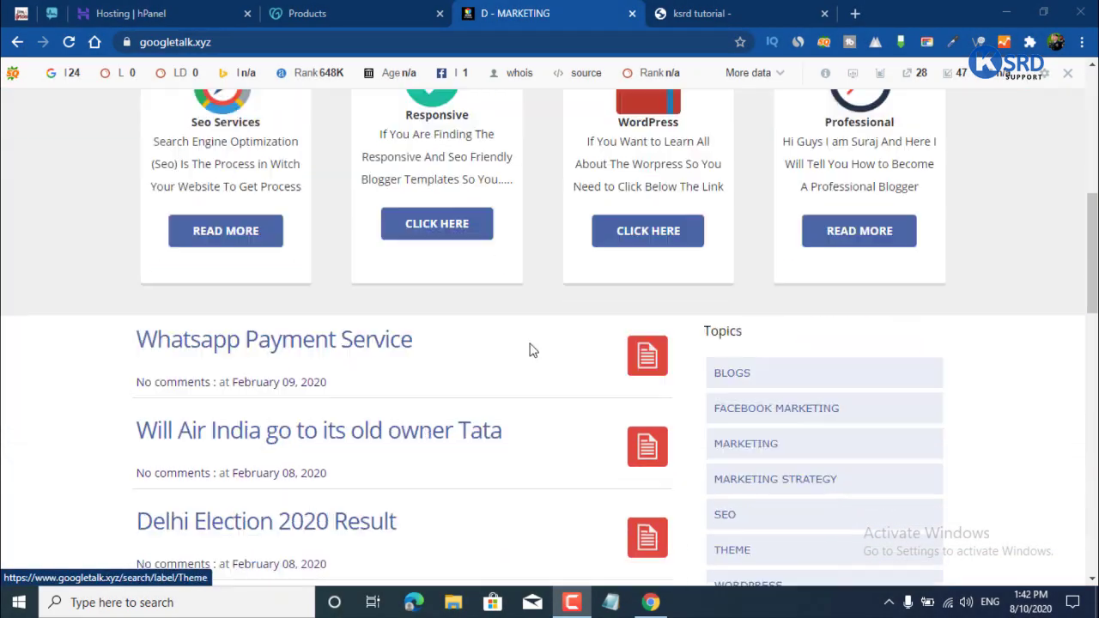
scroll(530, 326, up, 20)
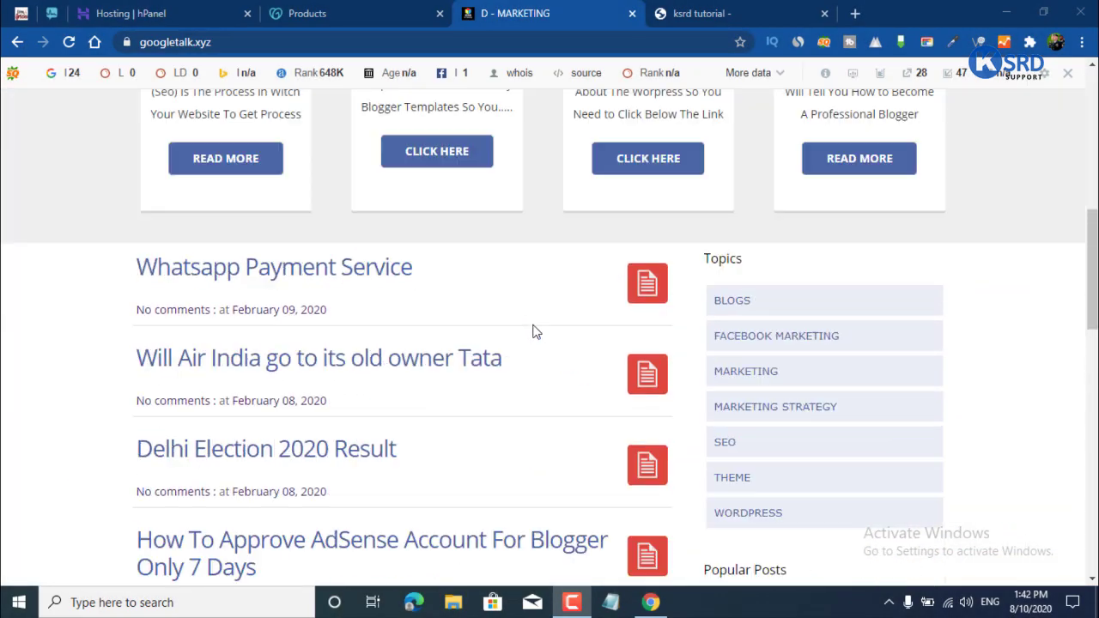
scroll(539, 330, up, 2)
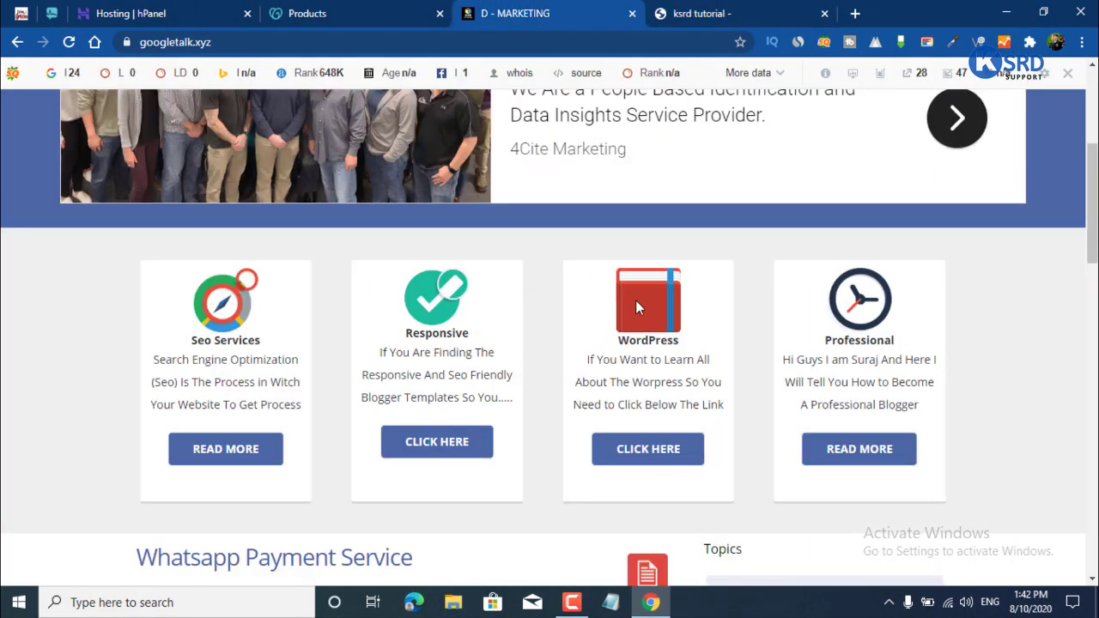
scroll(635, 307, up, 3)
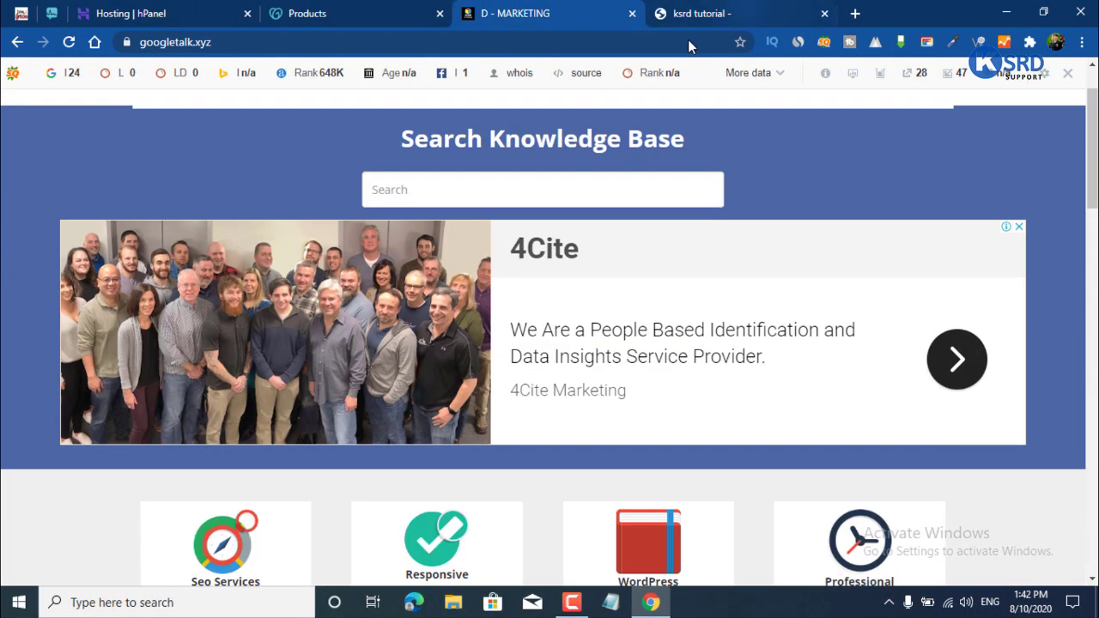
scroll(527, 308, up, 1)
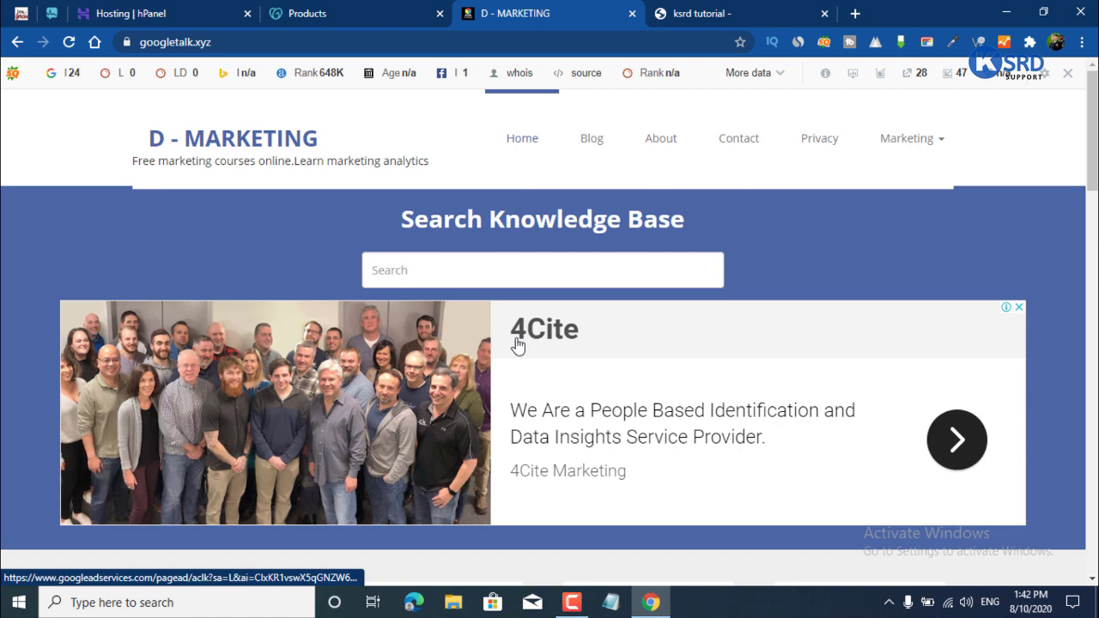
Examine the blog's full post list, topics and popular posts down to the older posts link.
scroll(598, 294, down, 15)
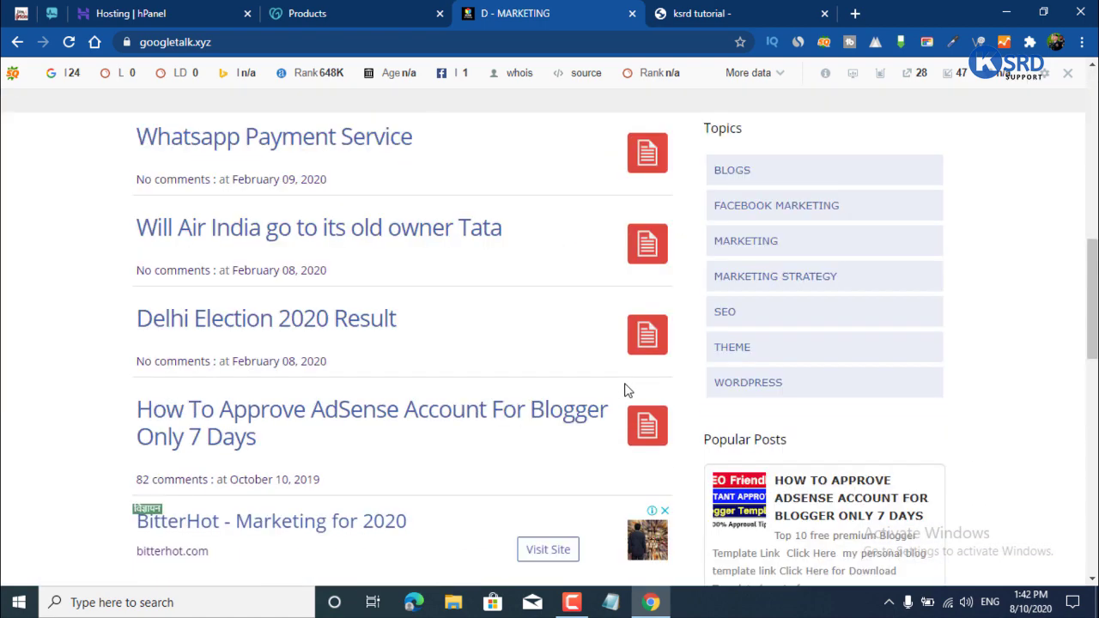
scroll(521, 455, down, 3)
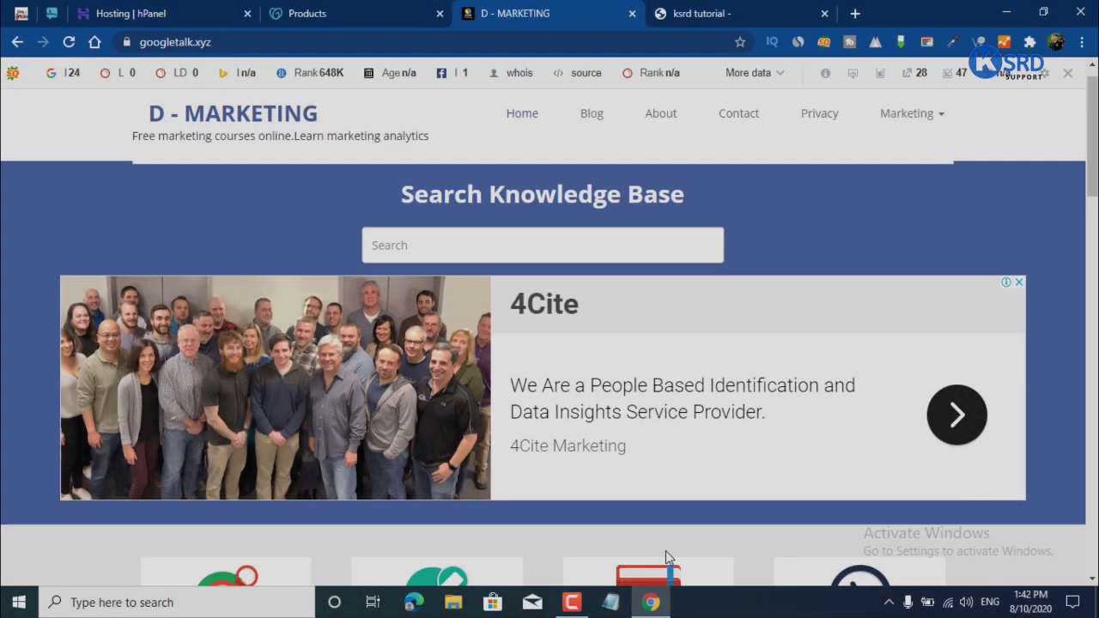
scroll(666, 550, down, 7)
scroll(596, 475, down, 5)
scroll(591, 473, up, 4)
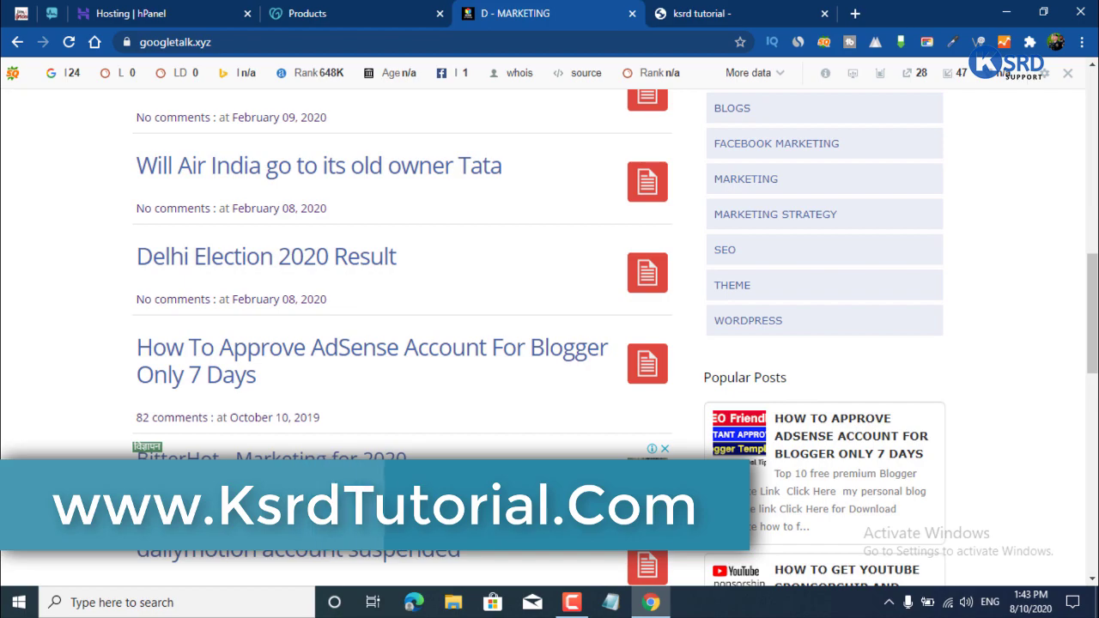
scroll(385, 449, up, 5)
scroll(498, 447, down, 4)
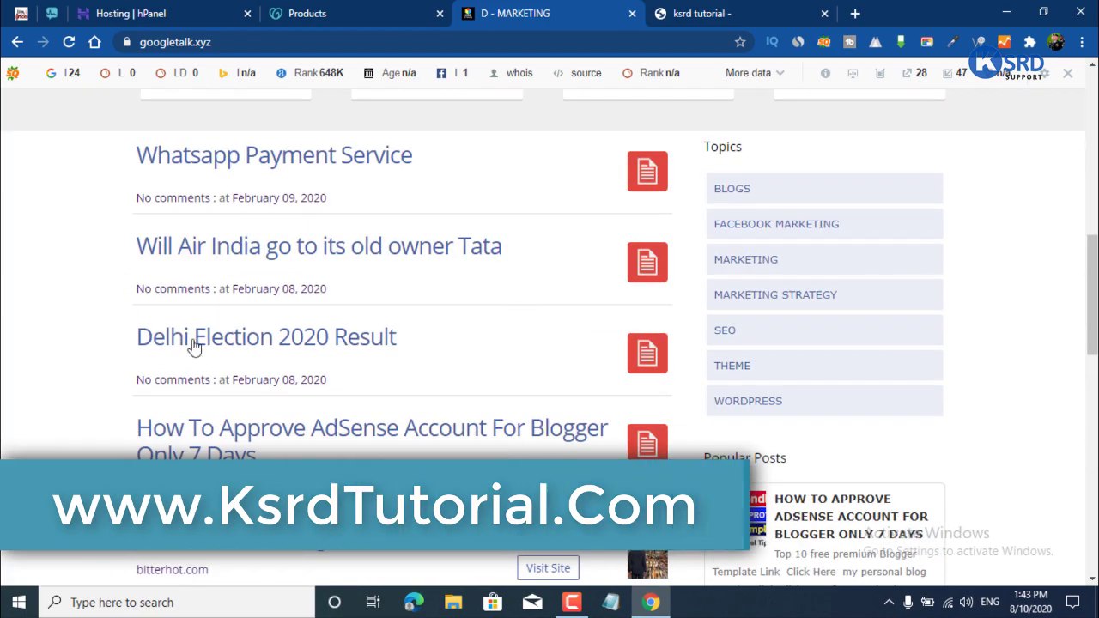
scroll(309, 300, down, 1)
scroll(343, 363, up, 2)
scroll(347, 337, down, 6)
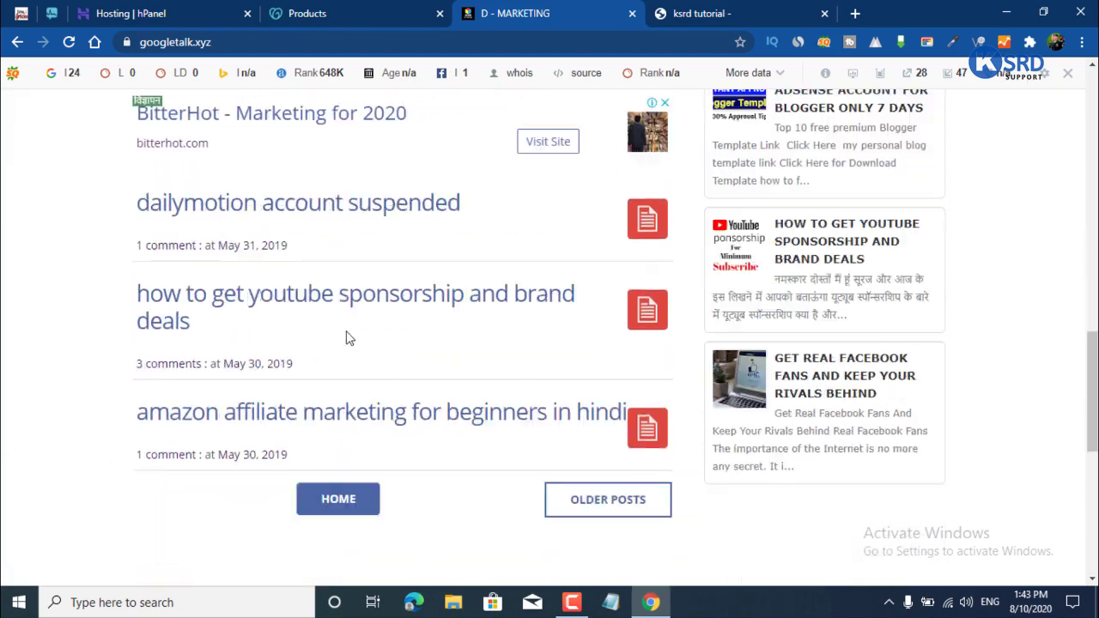
scroll(375, 409, down, 5)
scroll(383, 181, up, 9)
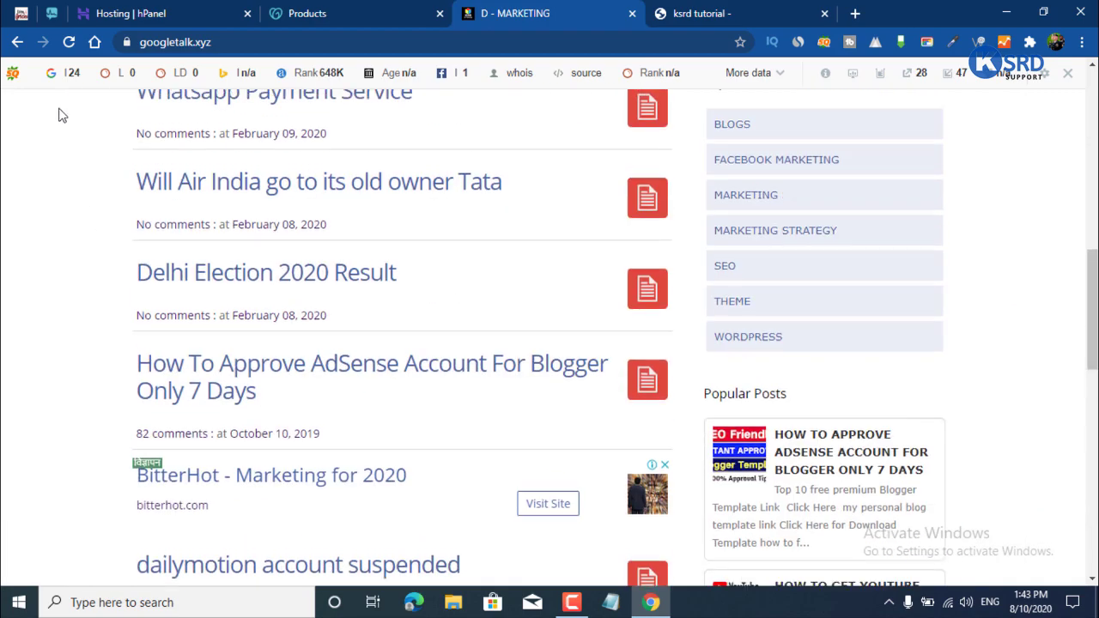
scroll(58, 115, up, 5)
click(64, 72)
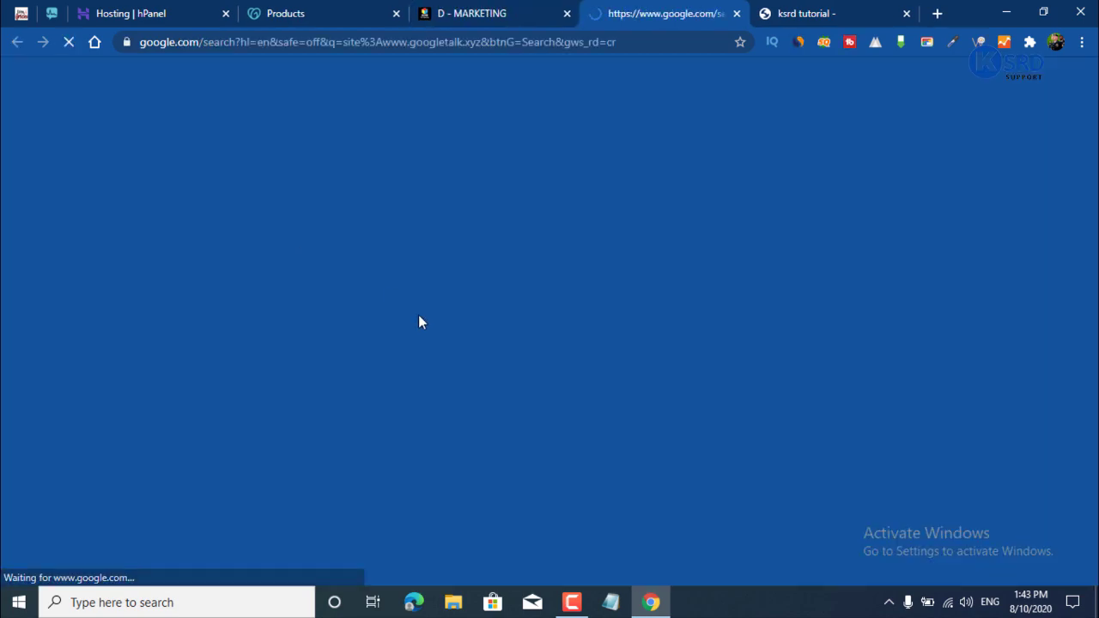
scroll(505, 326, down, 4)
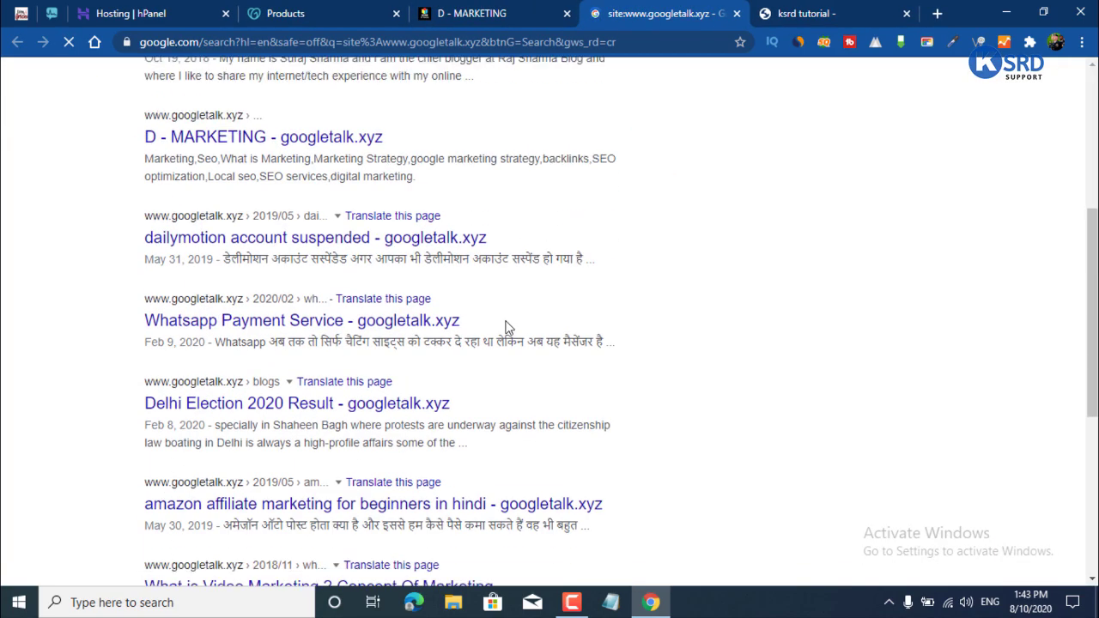
scroll(502, 325, down, 8)
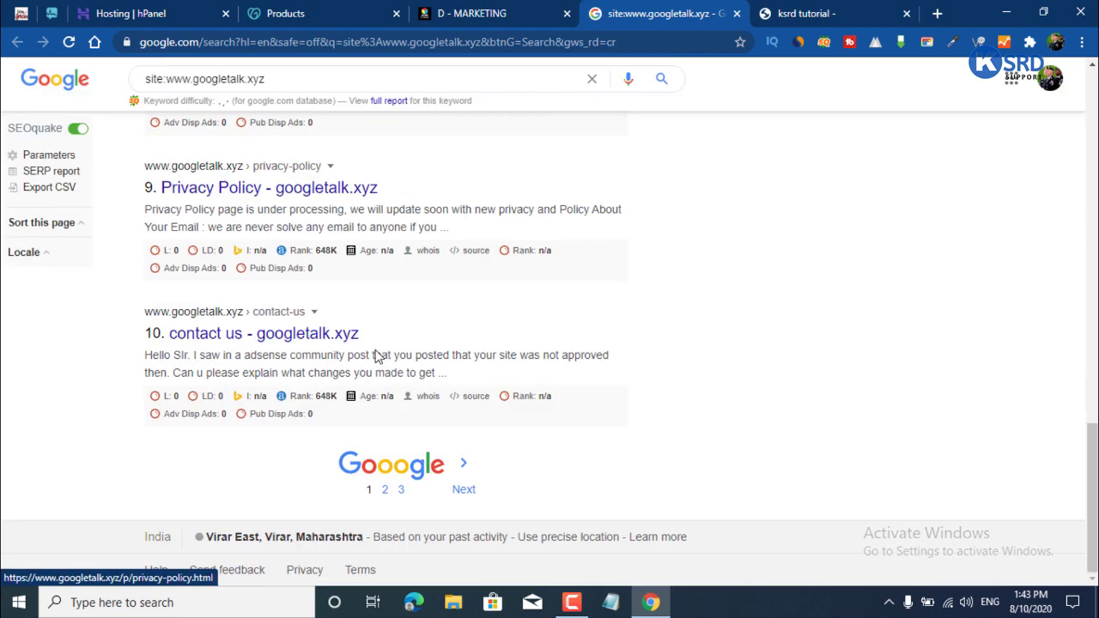
scroll(369, 358, up, 12)
scroll(352, 369, down, 3)
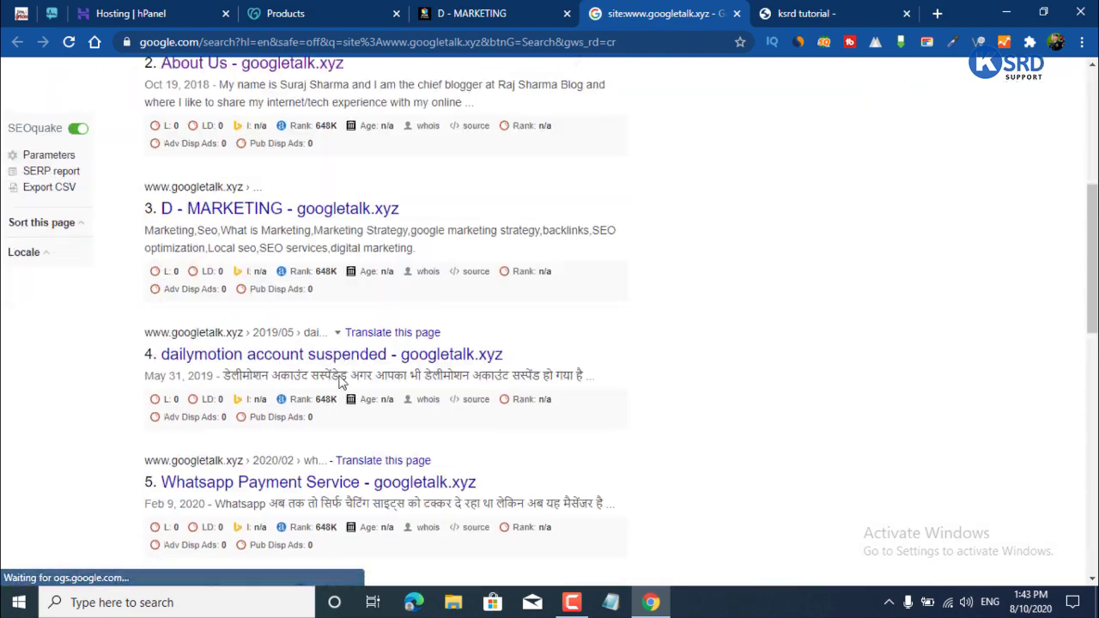
scroll(344, 377, down, 10)
scroll(363, 381, up, 9)
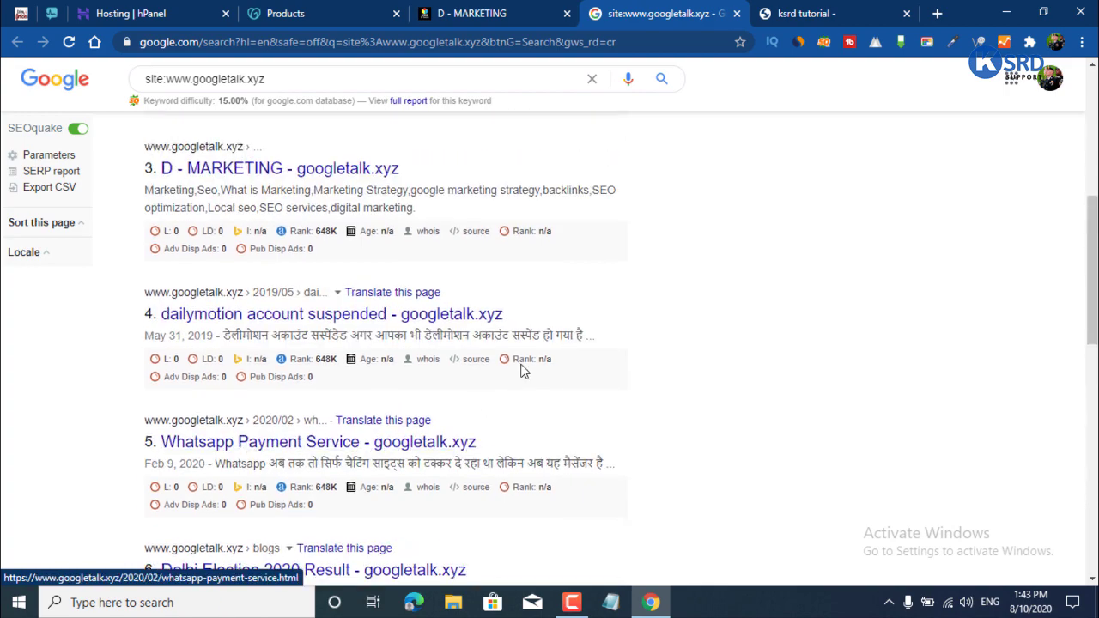
scroll(524, 370, up, 6)
scroll(583, 376, down, 10)
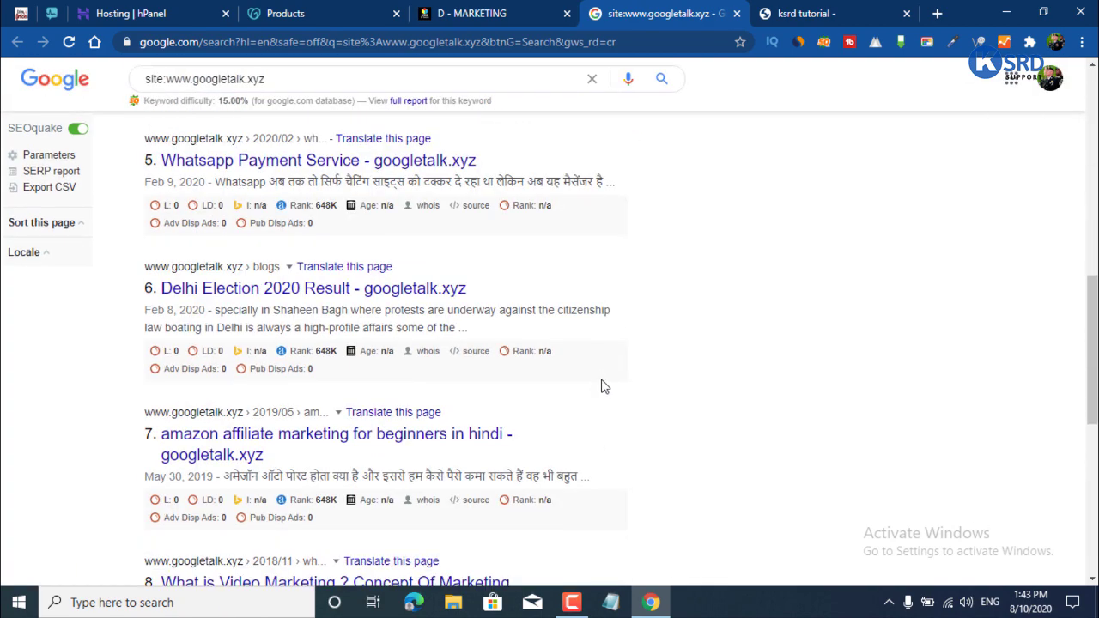
scroll(446, 387, up, 2)
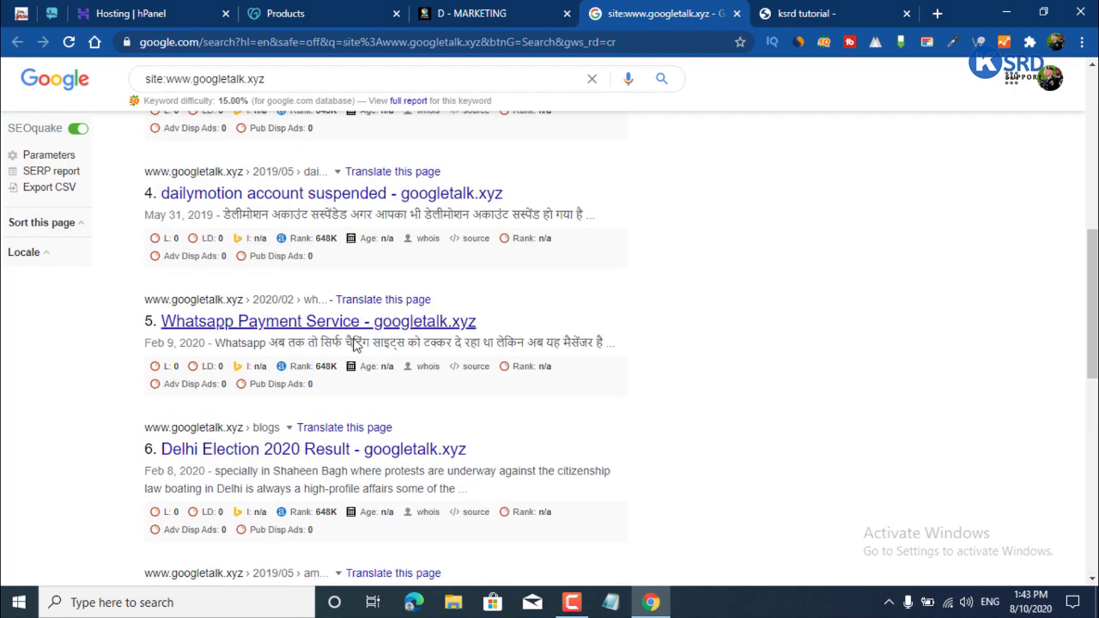
scroll(532, 382, up, 2)
scroll(532, 374, down, 1)
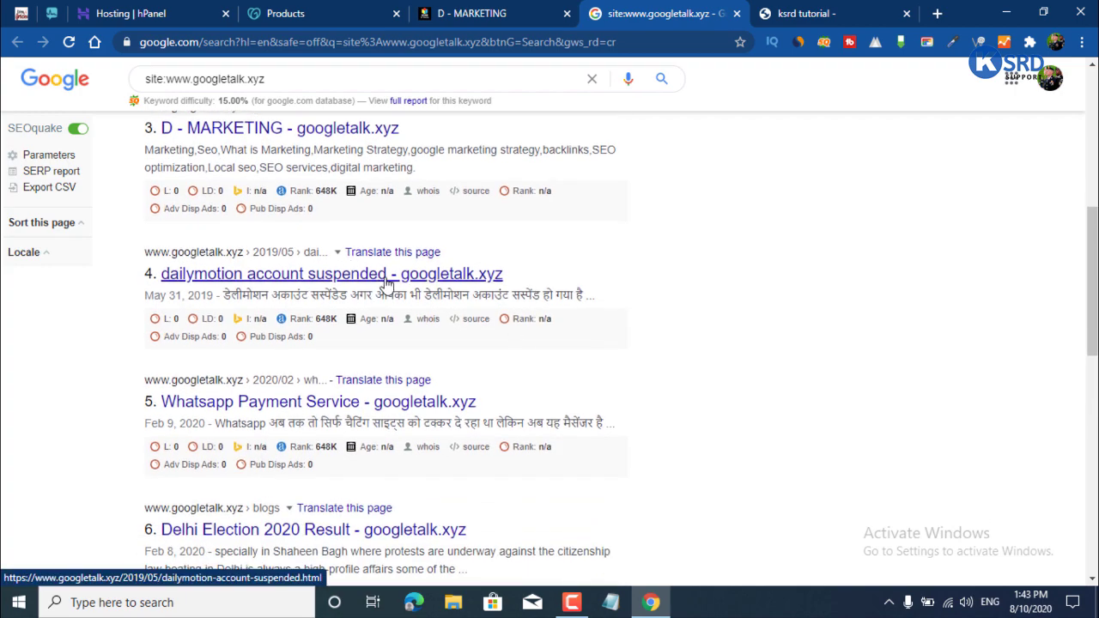
scroll(385, 311, down, 5)
scroll(581, 287, up, 4)
scroll(581, 286, up, 3)
scroll(581, 287, down, 3)
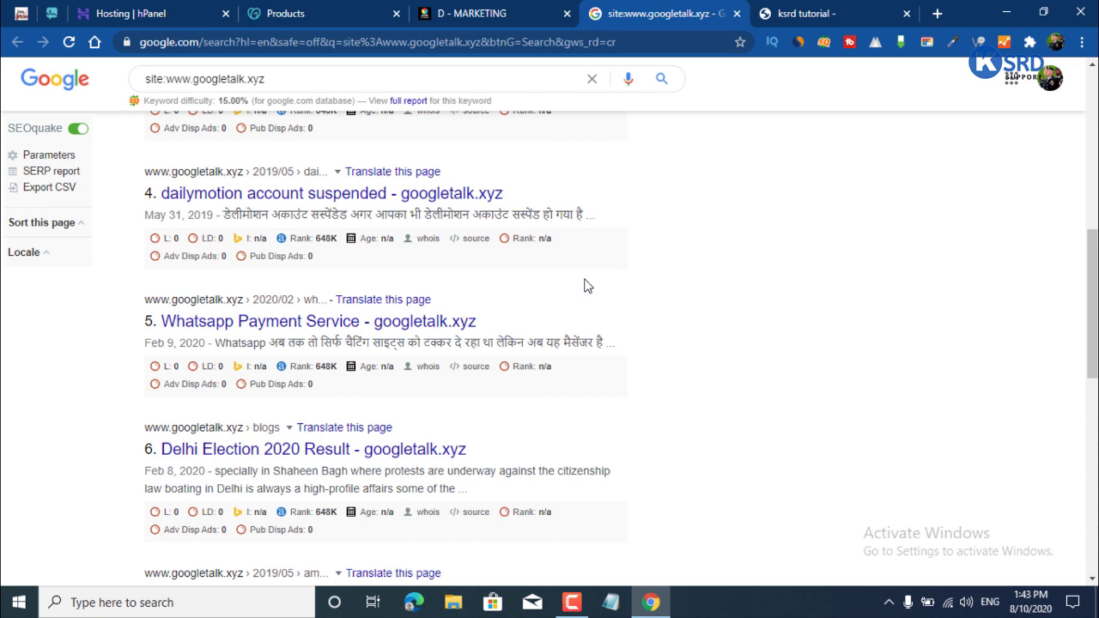
Examine the first indexed results and the URL path shown for the "dailymotion account suspended" result.
right_click(415, 194)
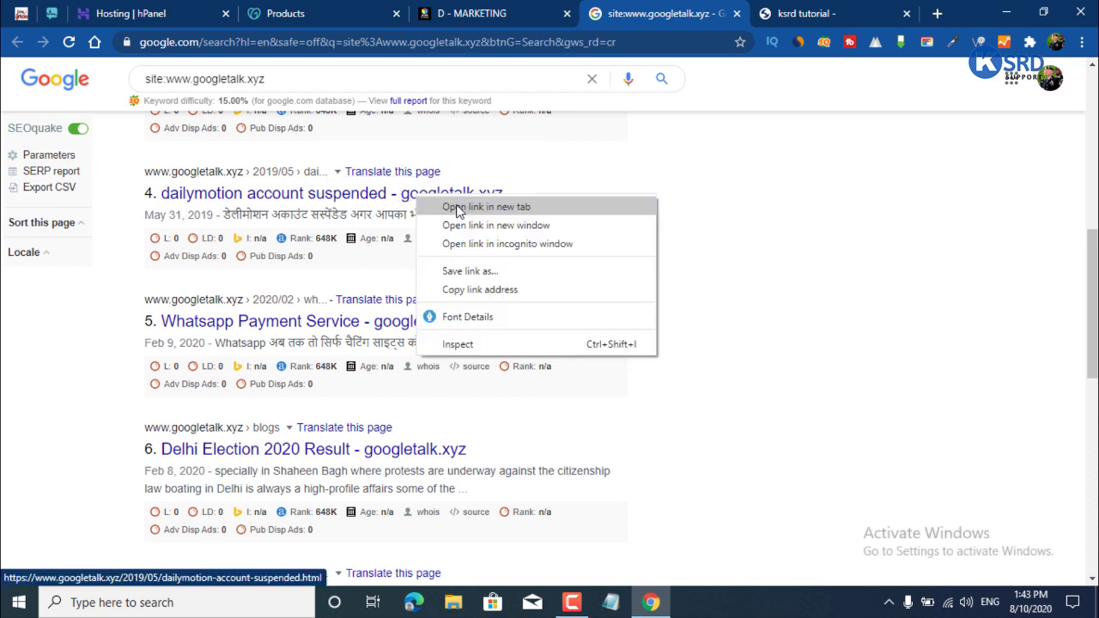
click(810, 243)
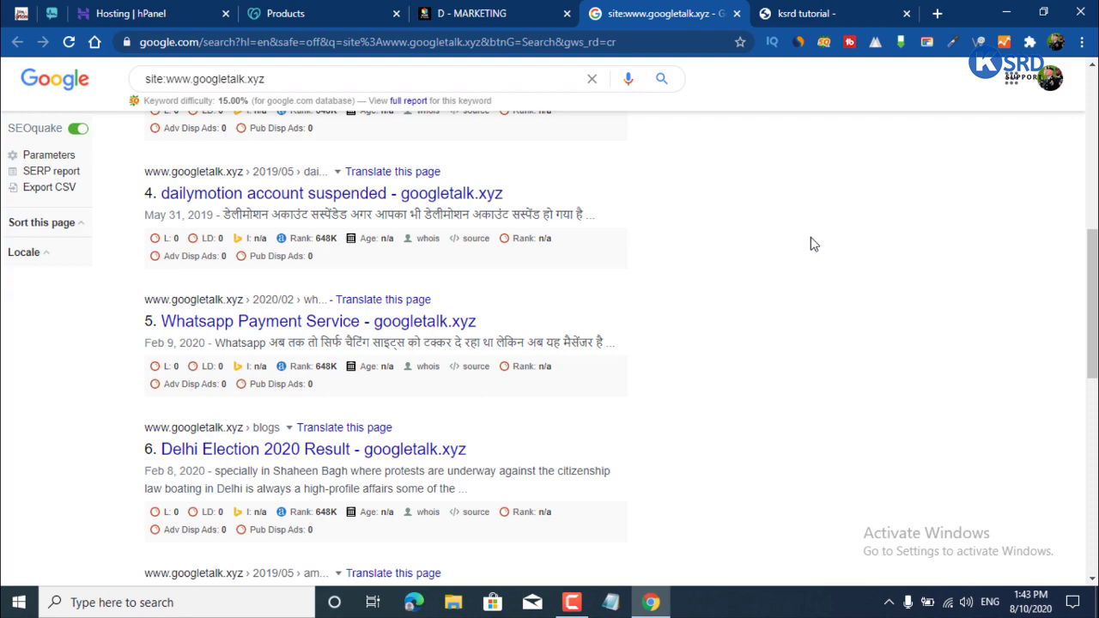
scroll(758, 331, up, 6)
scroll(758, 331, down, 2)
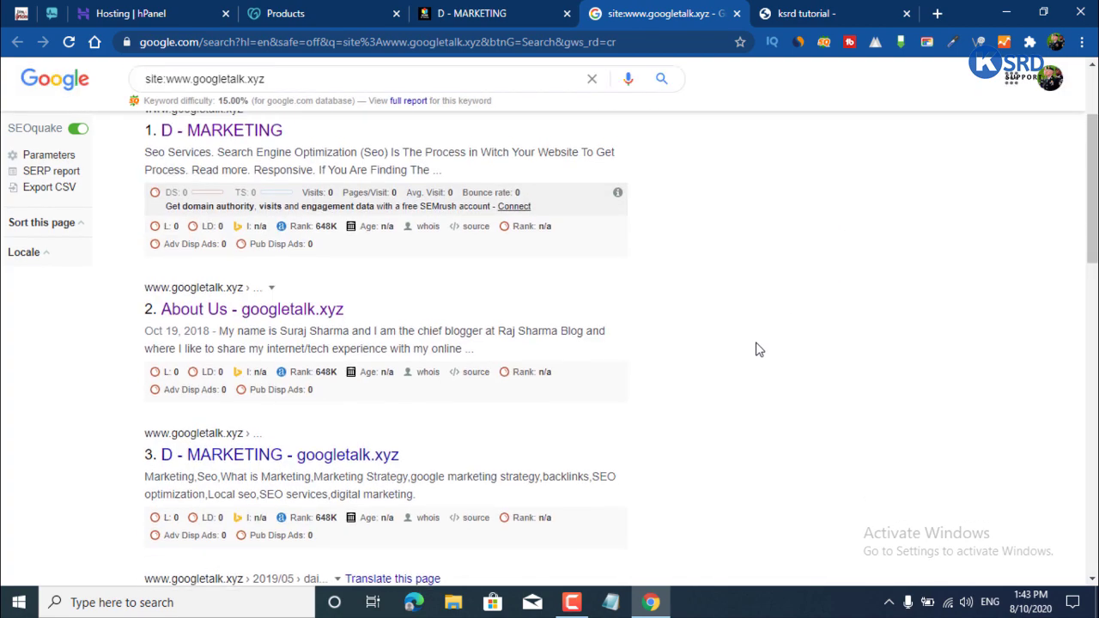
scroll(758, 346, up, 2)
scroll(498, 442, down, 5)
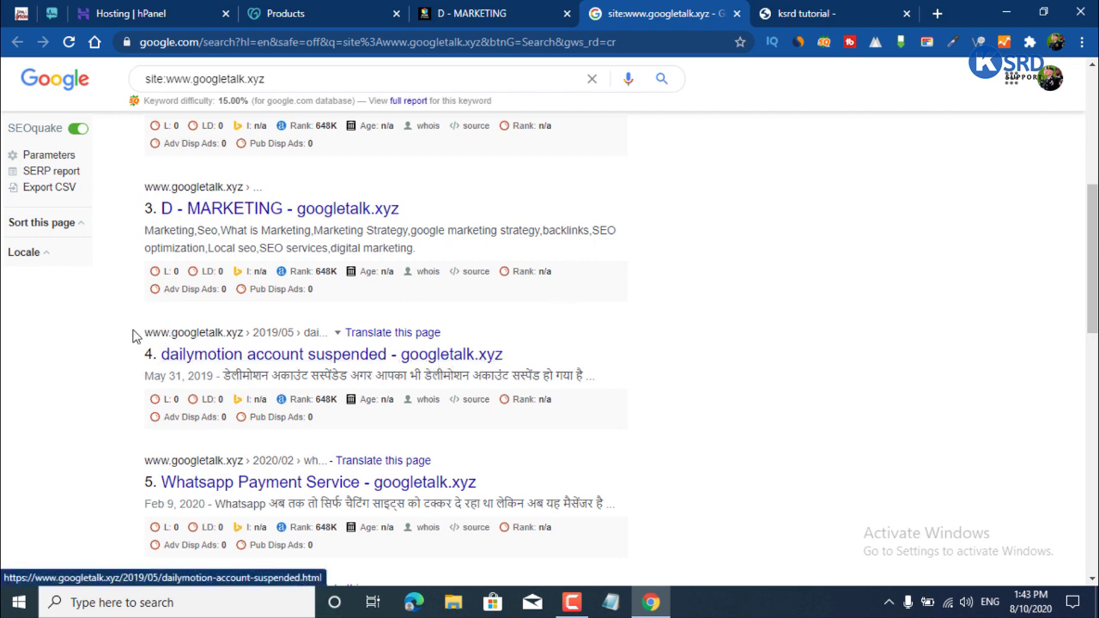
drag(135, 335, 312, 333)
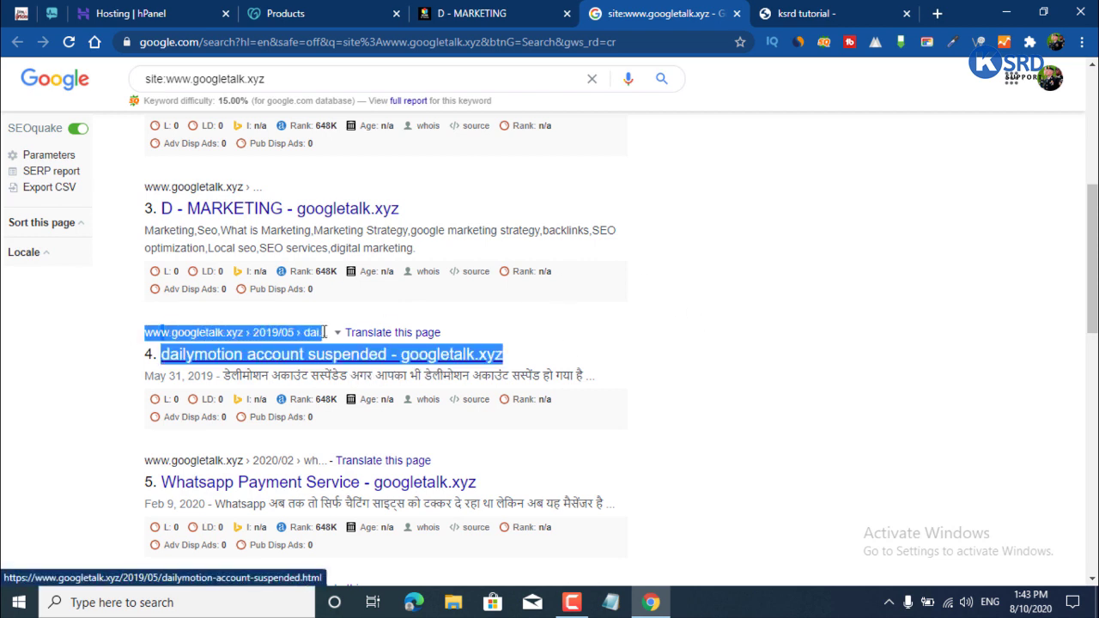
click(812, 332)
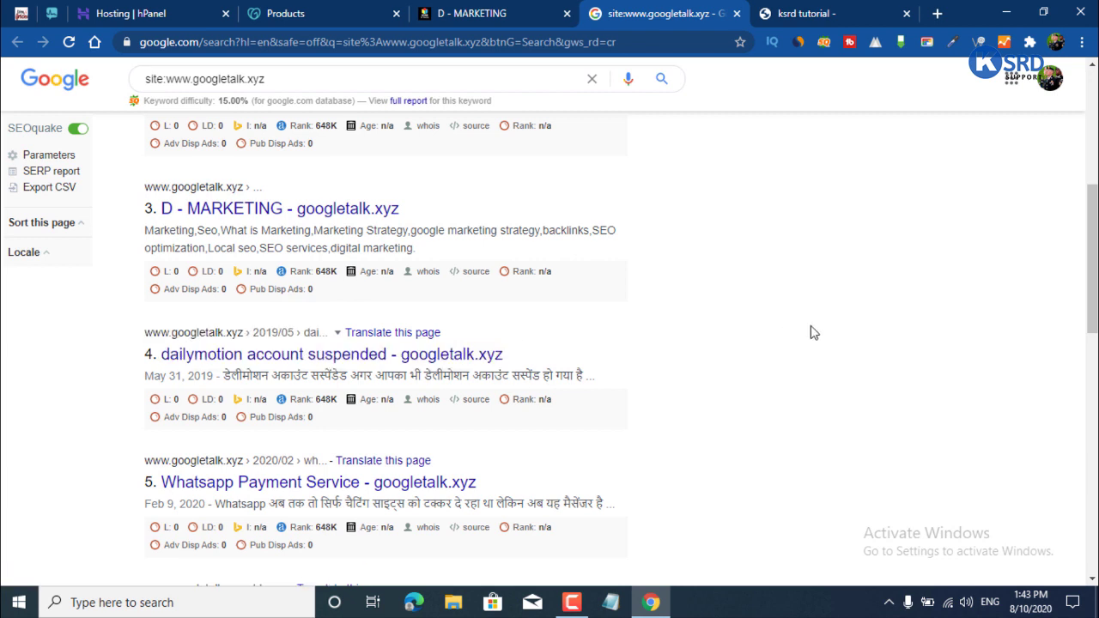
Open the "dailymotion account suspended" result in a new browser tab, switch to it and select its full page URL.
right_click(440, 354)
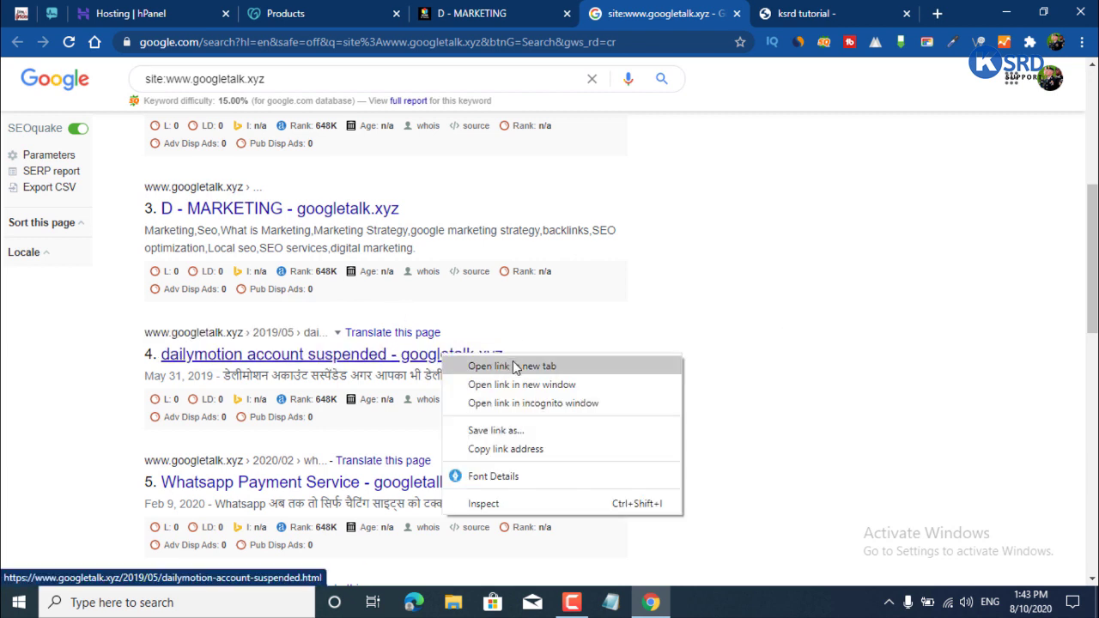
click(512, 366)
click(700, 11)
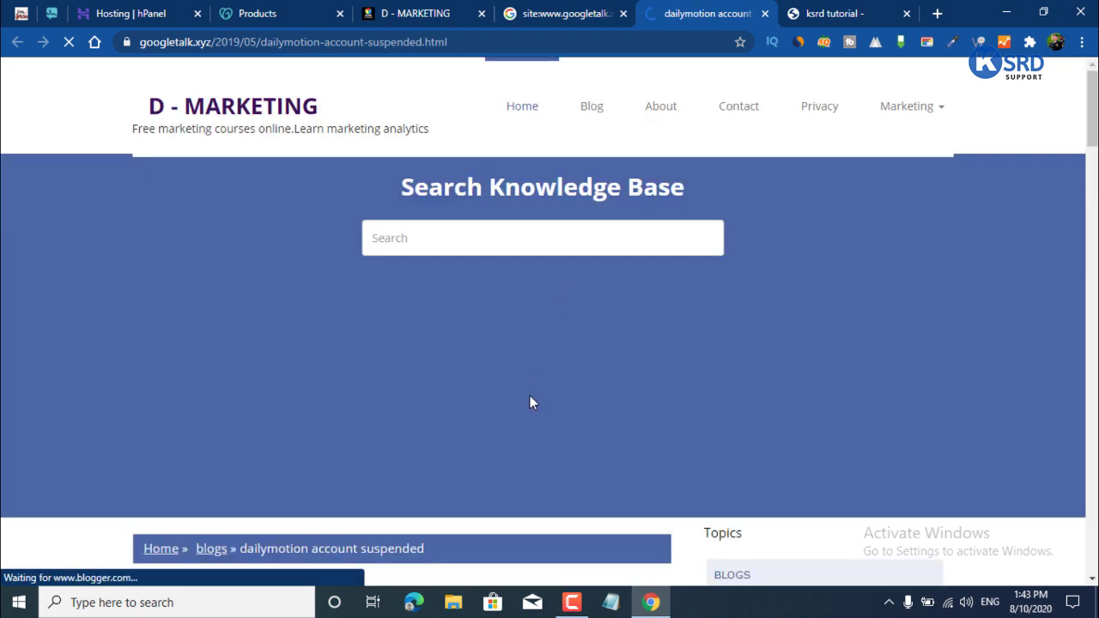
click(478, 45)
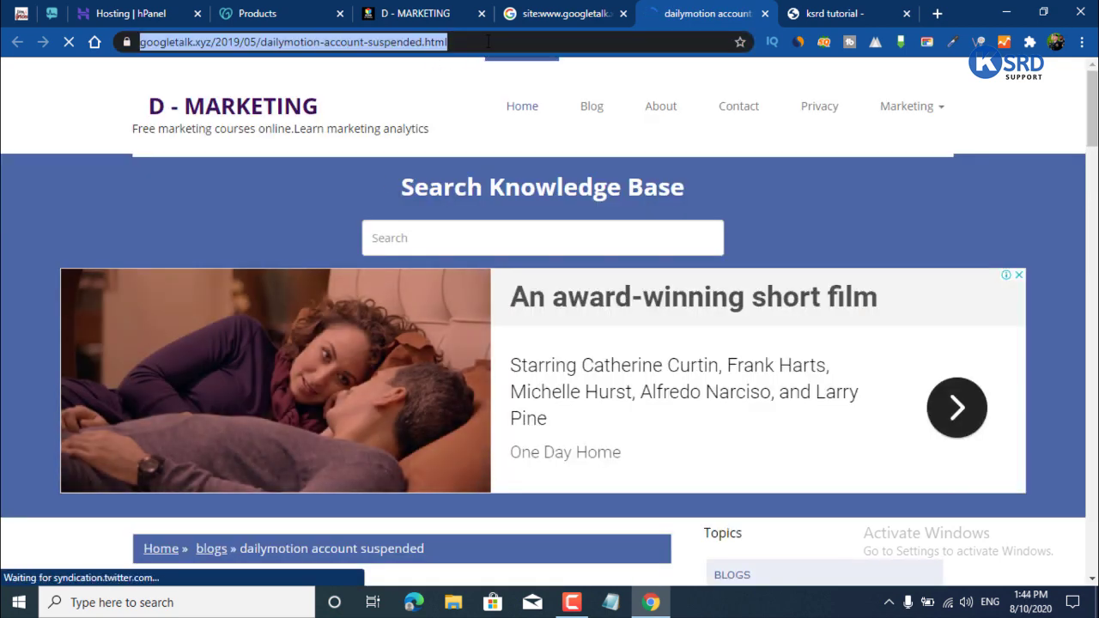
Show the full URL of the "dailymotion account suspended" post and examine its domain and /2019/05/ path.
click(488, 40)
drag(511, 42, 279, 56)
click(554, 43)
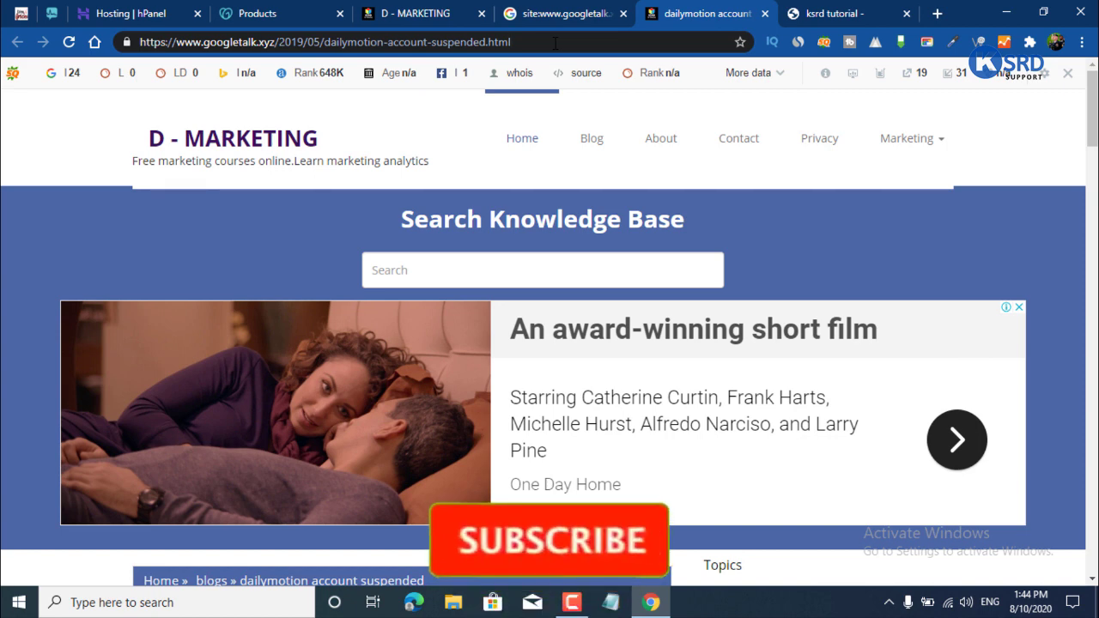
key(ctrl+a)
click(572, 39)
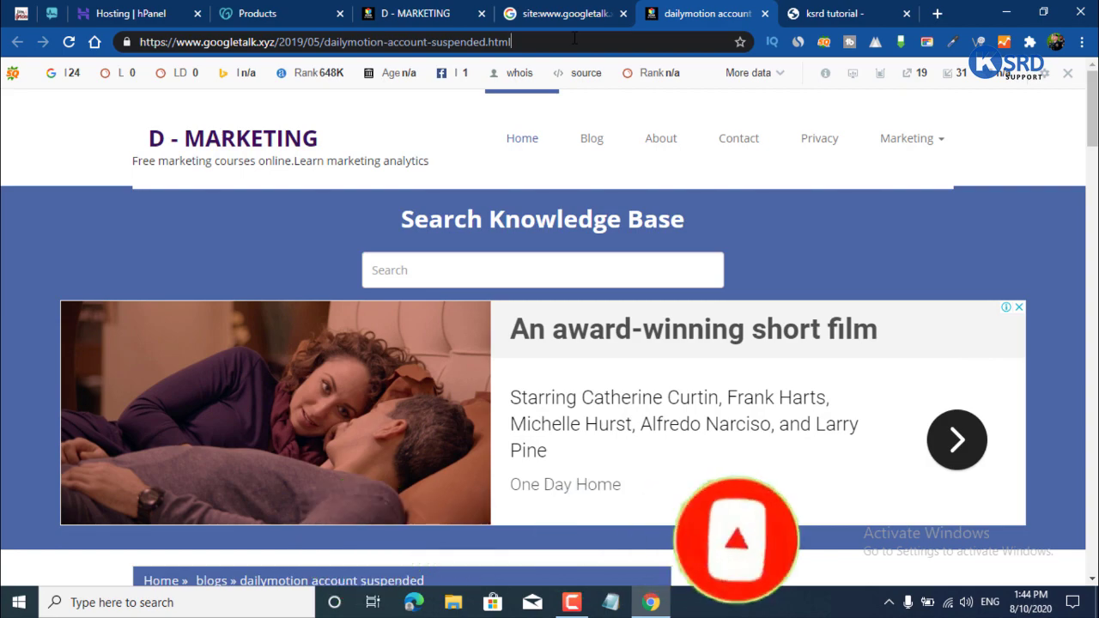
Skim the opening of the post's article and compare it with the post's full page address.
scroll(678, 348, down, 7)
scroll(679, 352, down, 8)
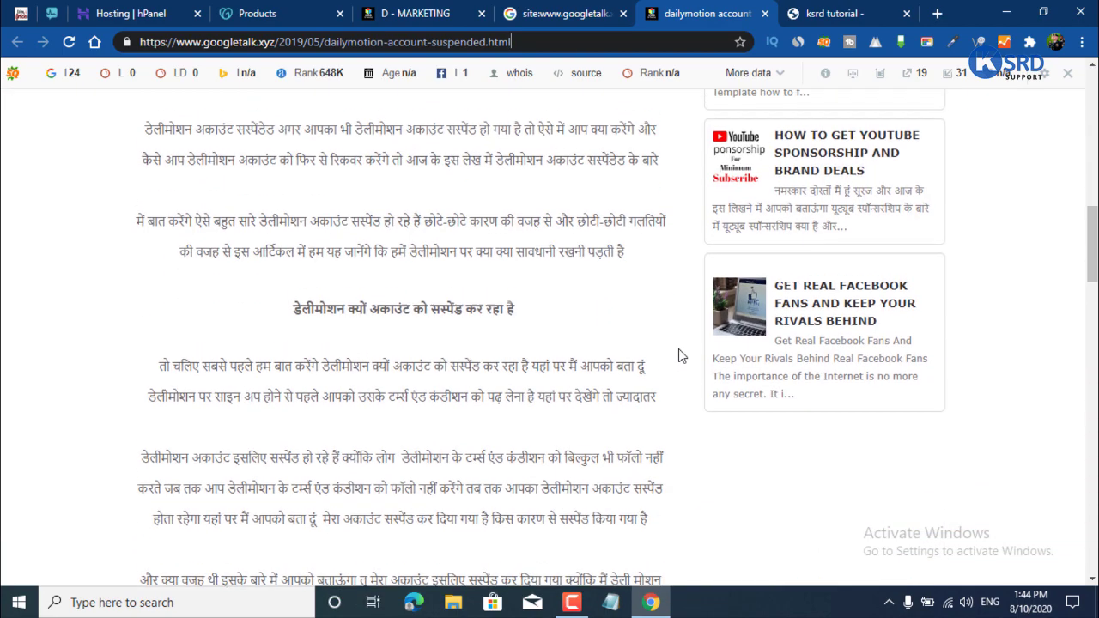
scroll(558, 360, up, 15)
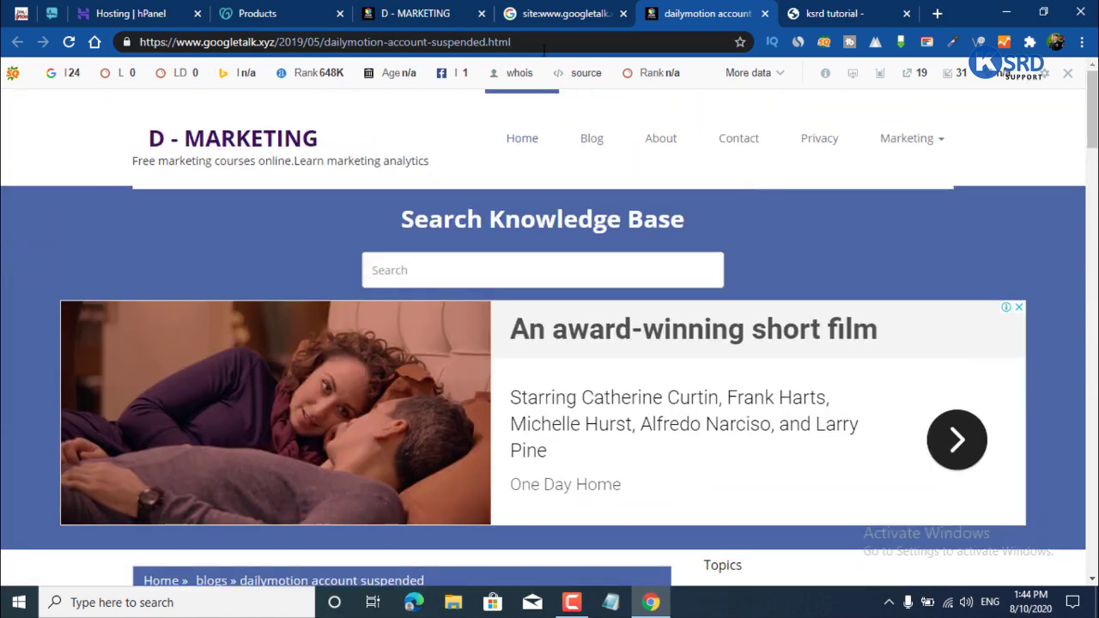
click(543, 48)
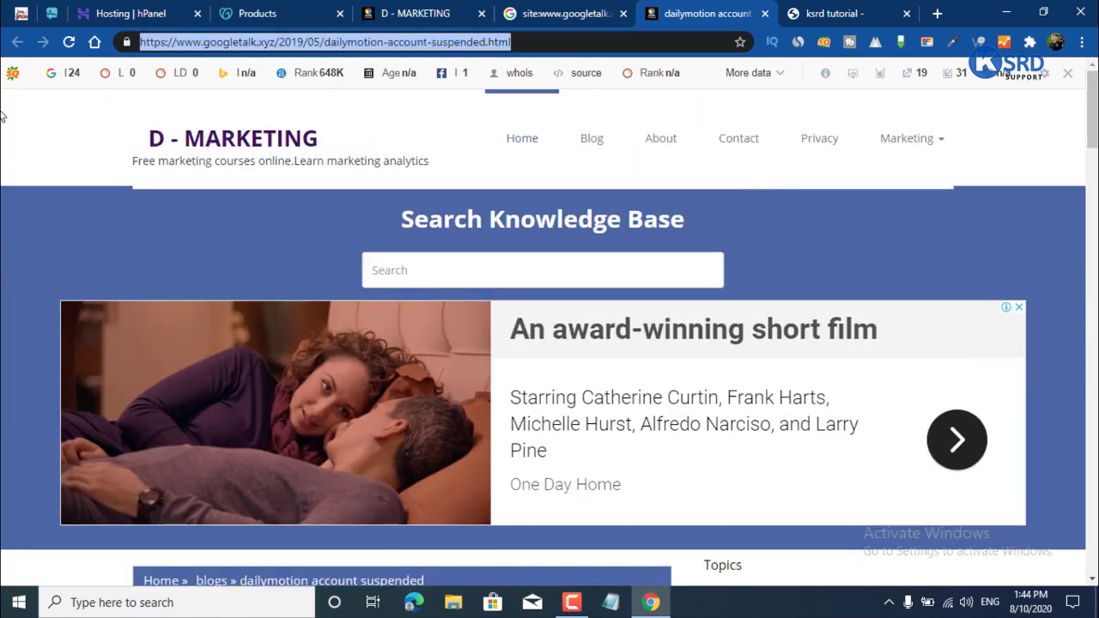
click(583, 49)
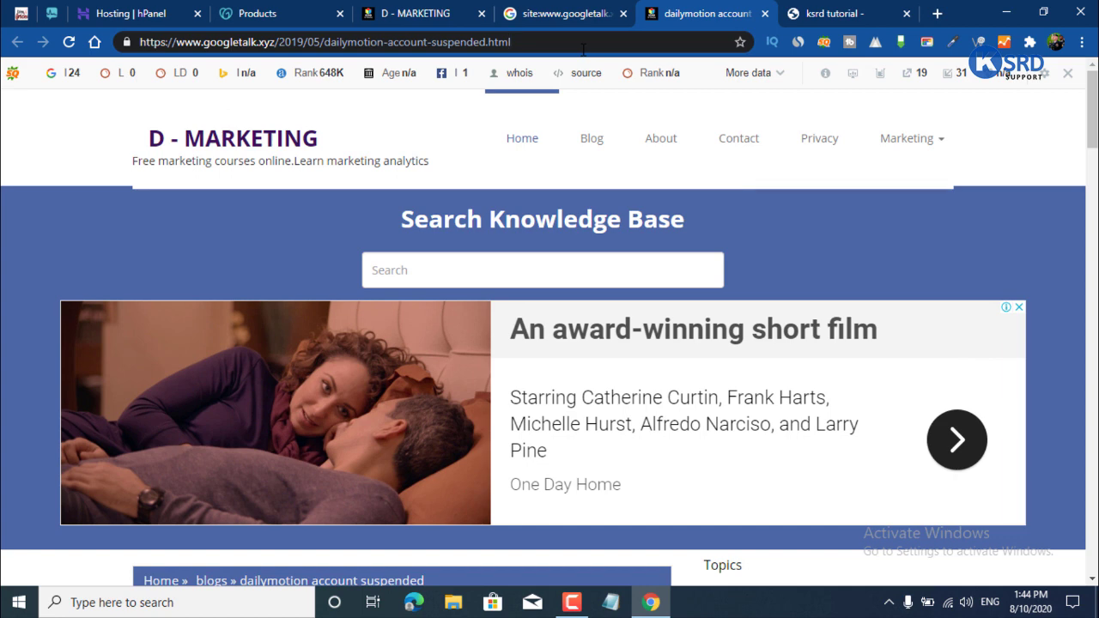
key(ctrl+a)
click(556, 49)
Read through the post from its title image down to the Related Articles and back to the opening paragraphs.
scroll(507, 343, down, 12)
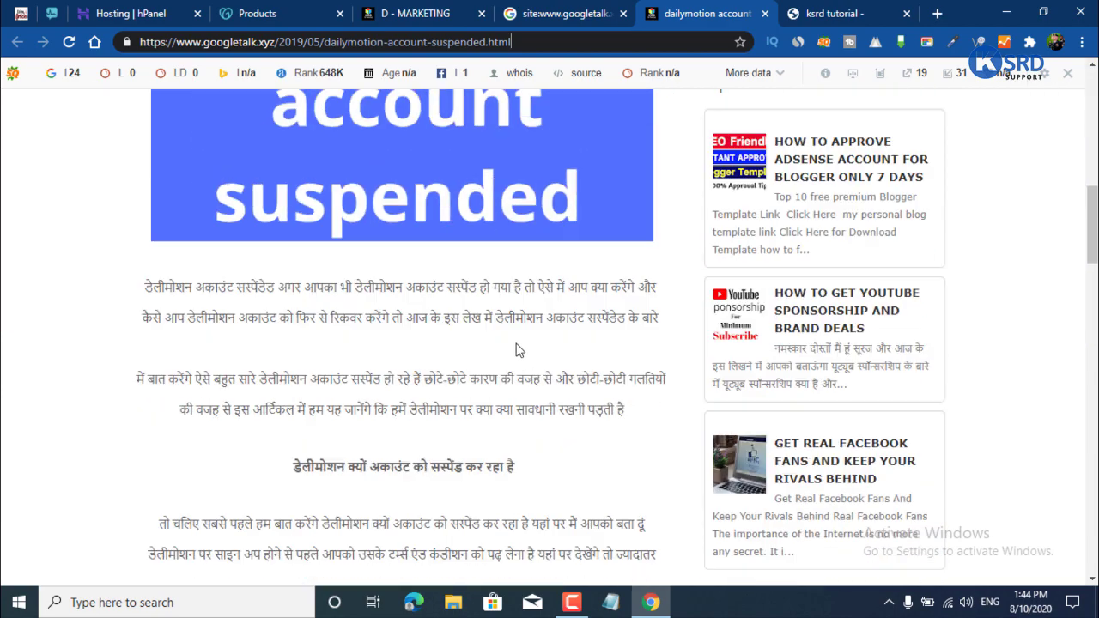
scroll(452, 375, down, 15)
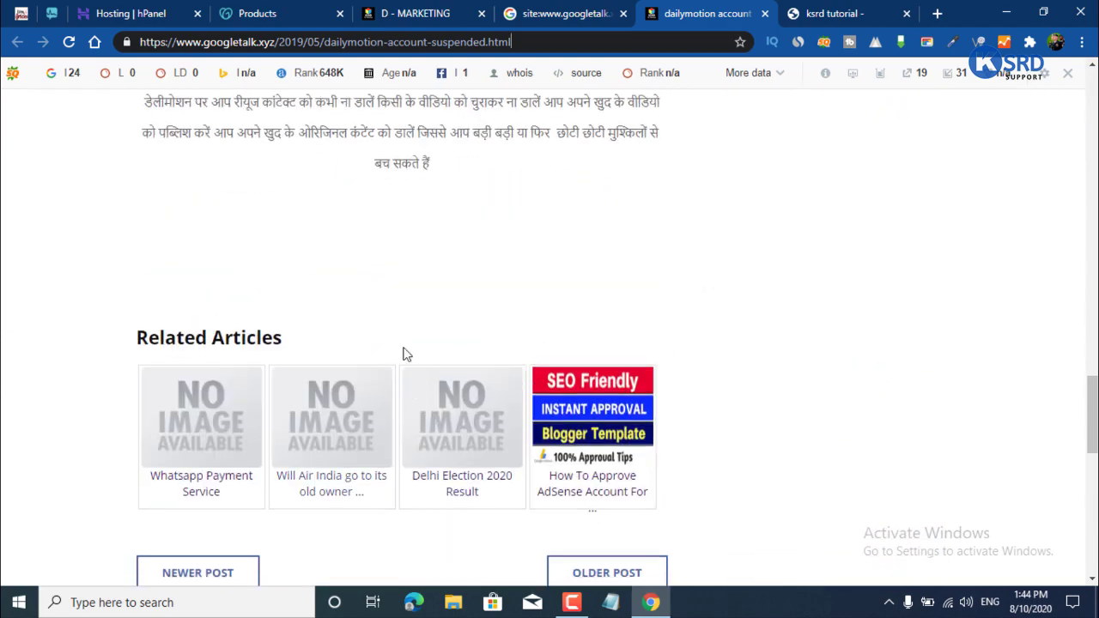
scroll(490, 294, up, 10)
scroll(406, 318, up, 10)
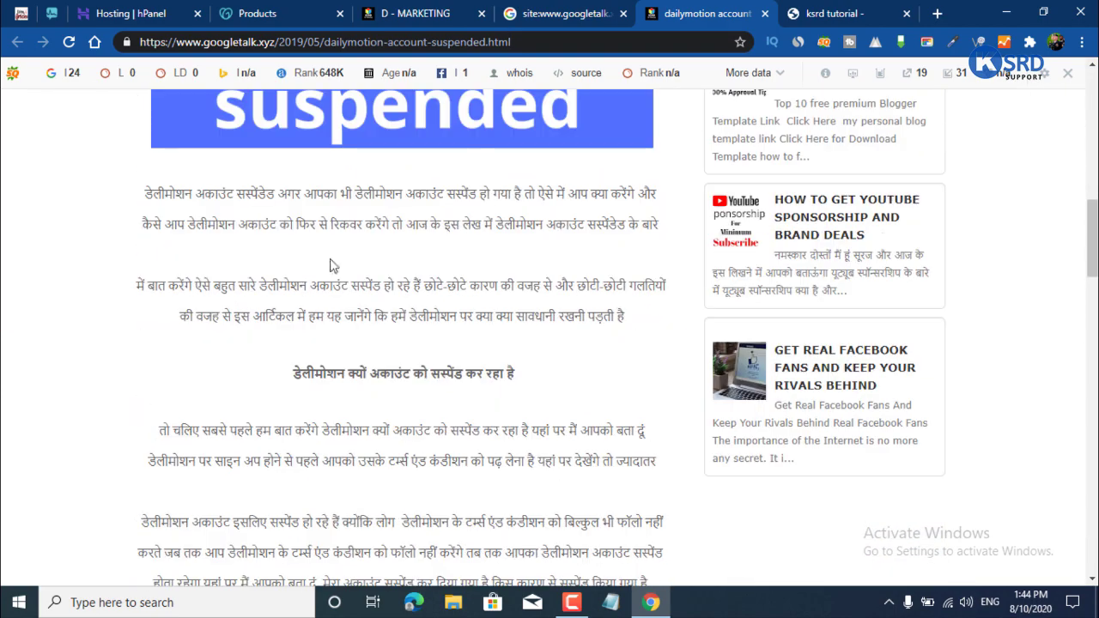
scroll(516, 347, down, 5)
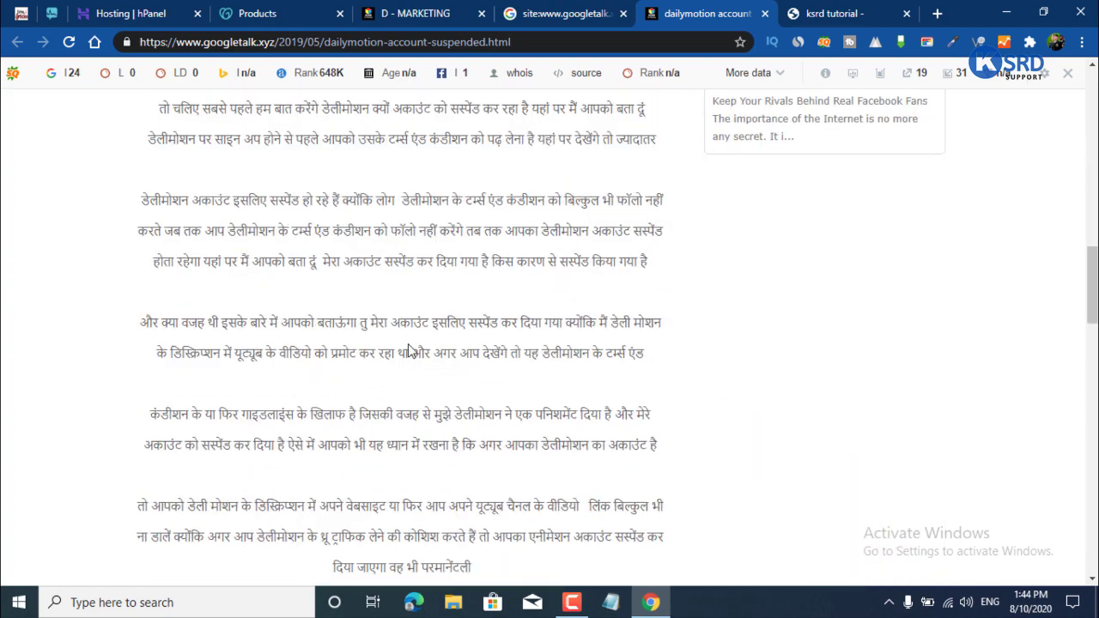
scroll(487, 375, up, 8)
scroll(487, 375, down, 4)
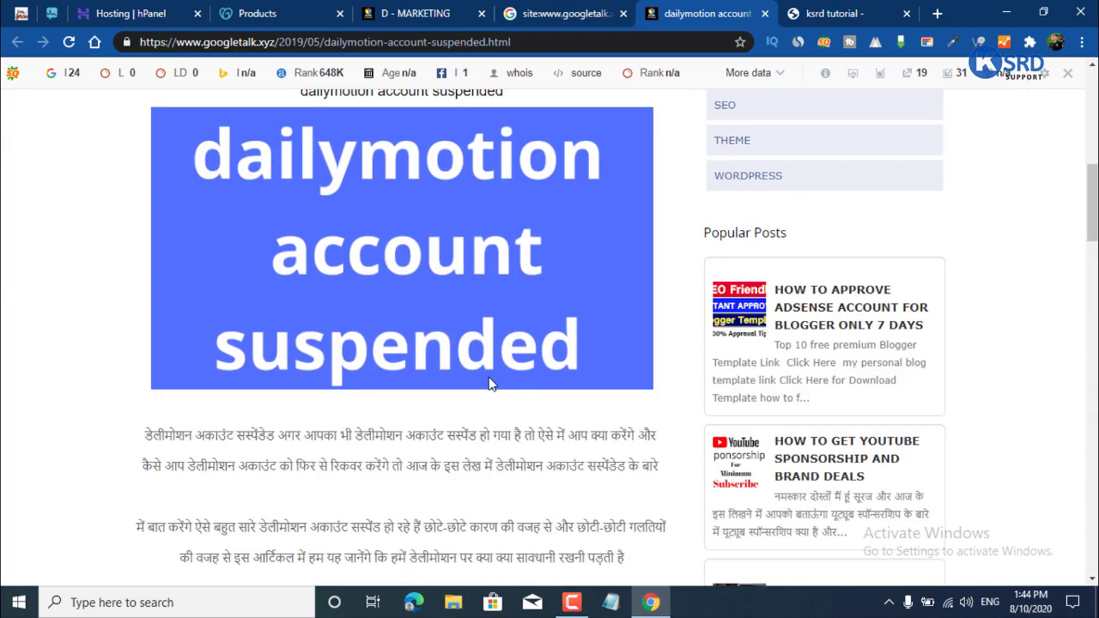
scroll(490, 384, down, 3)
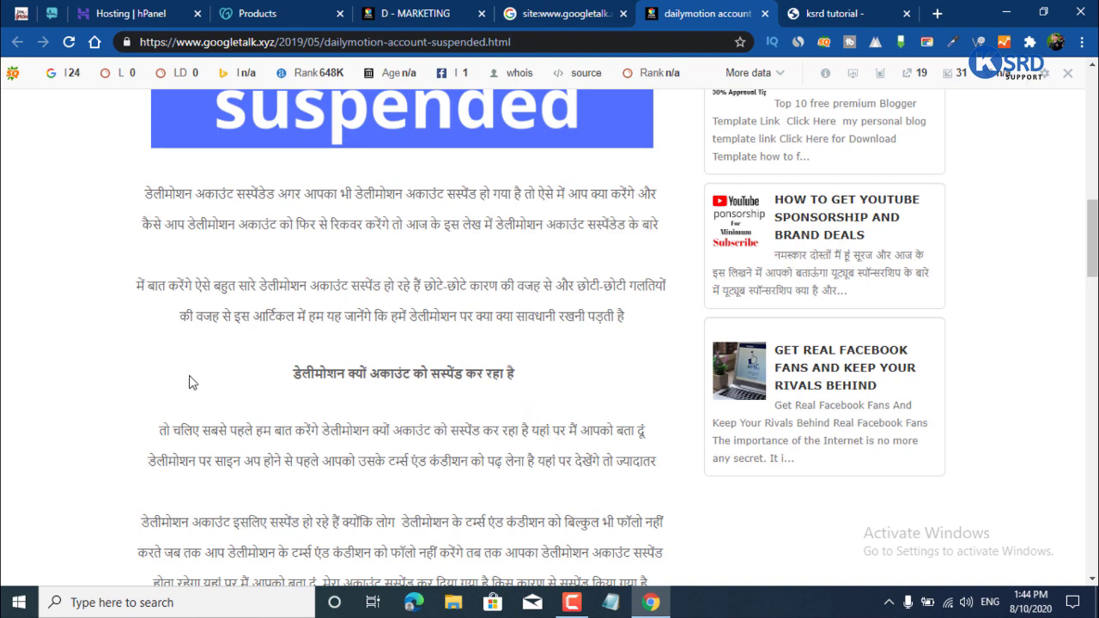
Highlight the post's opening paragraphs and the following section's text to inspect the written content.
drag(142, 193, 566, 400)
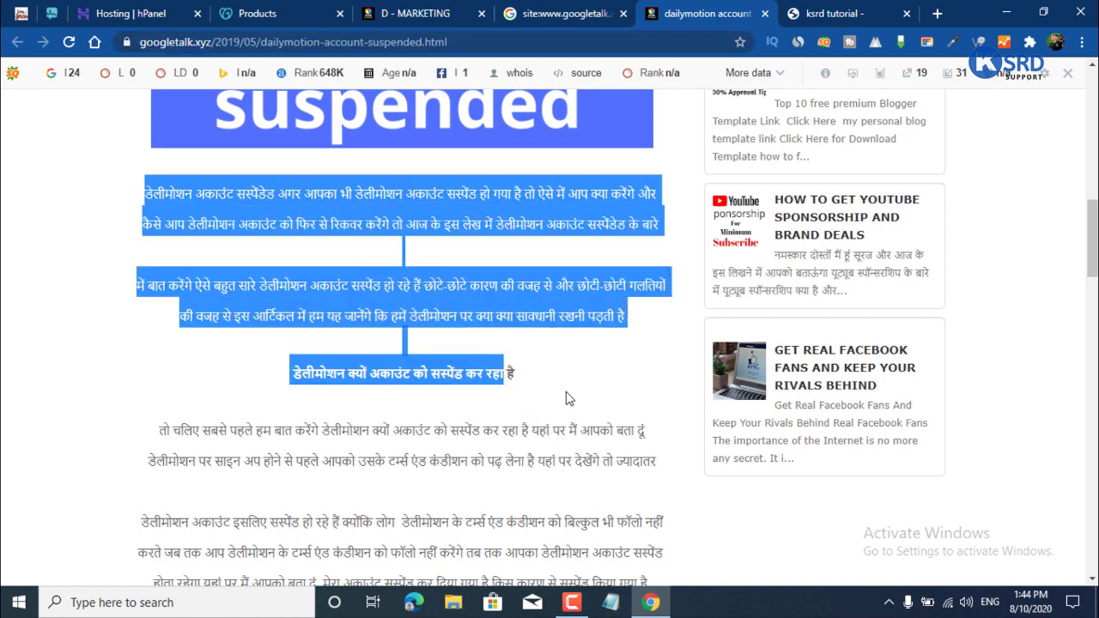
click(567, 400)
scroll(157, 198, down, 4)
drag(123, 143, 600, 318)
click(655, 290)
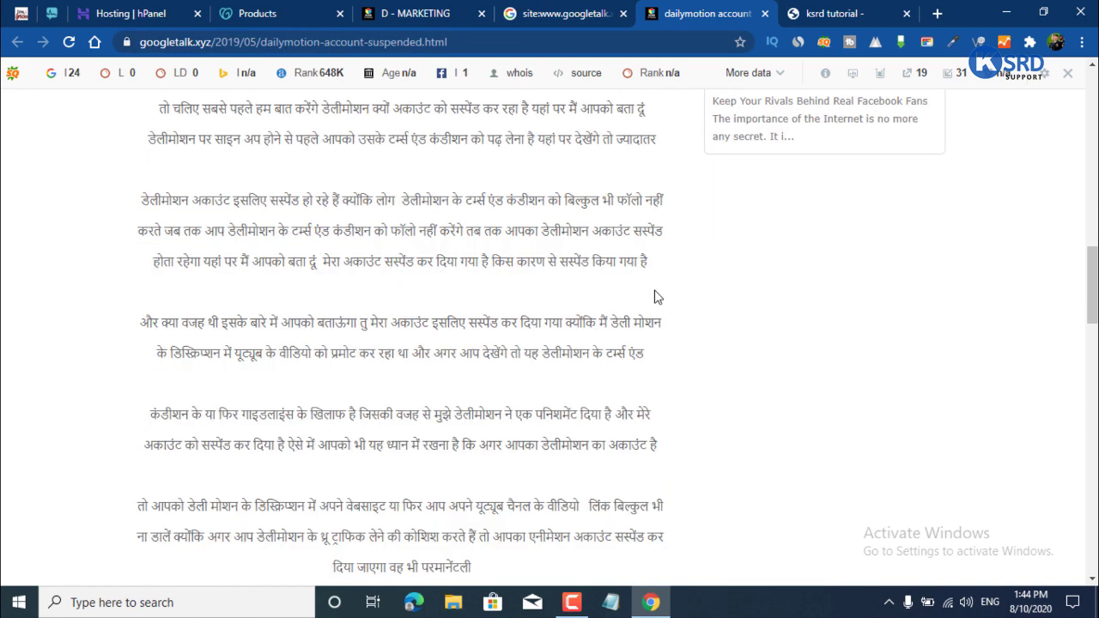
Examine the post's page header, title, publication date and list of topics.
scroll(655, 290, up, 4)
scroll(588, 360, up, 7)
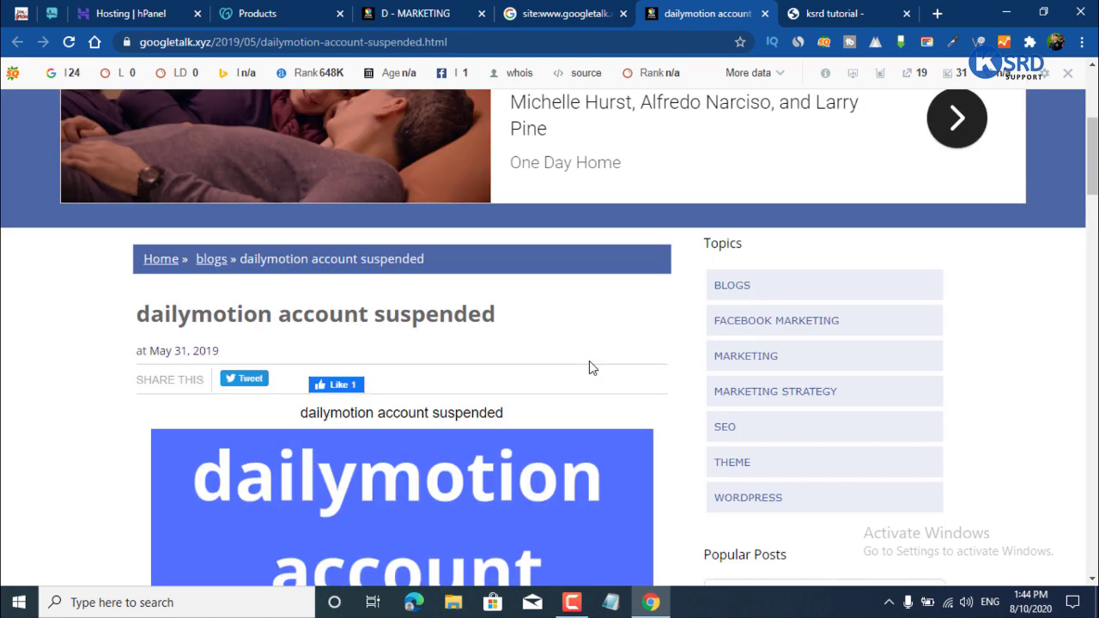
scroll(589, 367, up, 4)
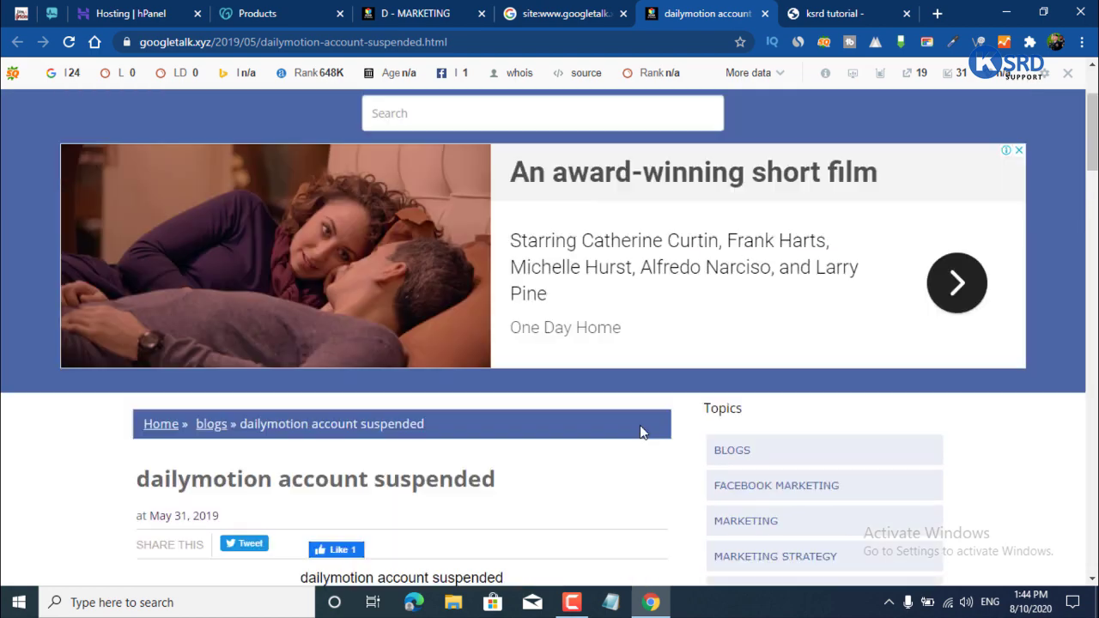
scroll(721, 464, down, 2)
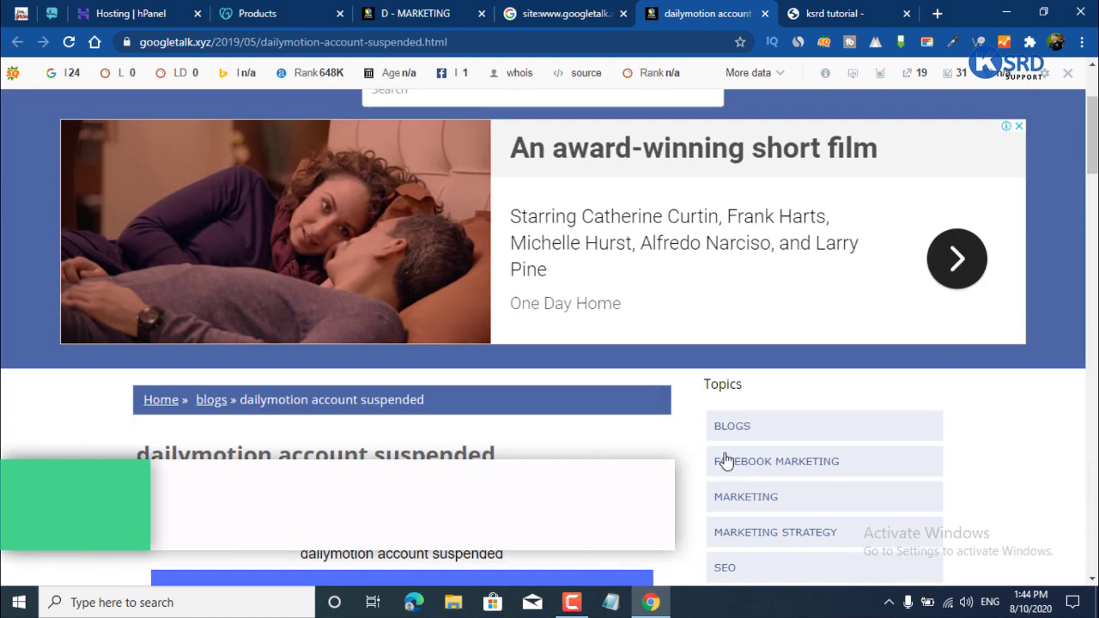
scroll(747, 468, up, 2)
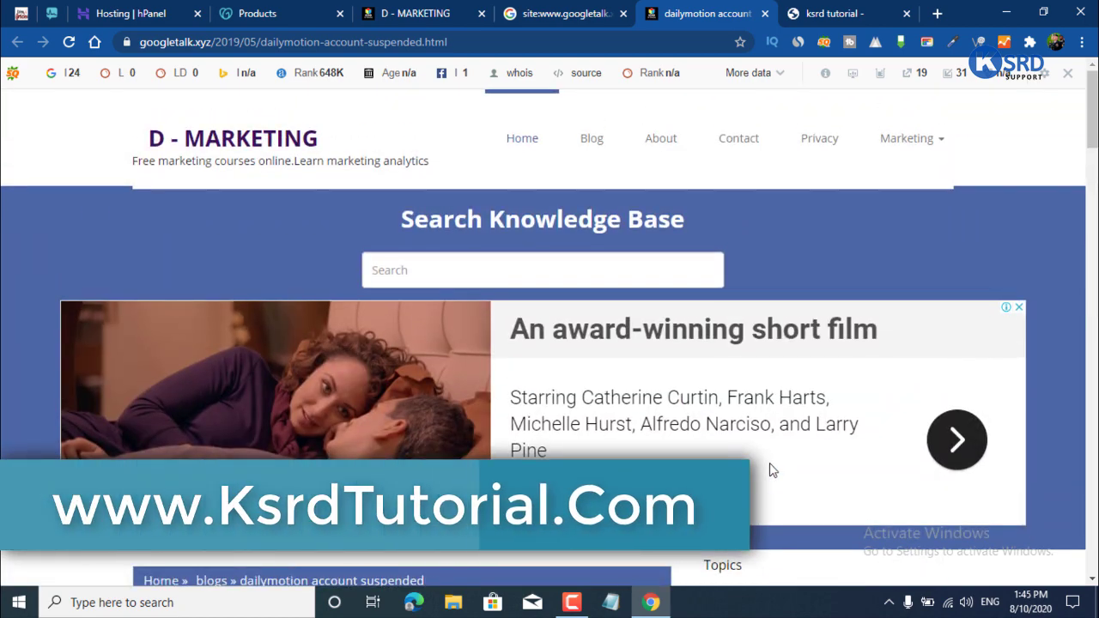
scroll(772, 469, down, 6)
scroll(776, 475, up, 5)
scroll(777, 429, down, 9)
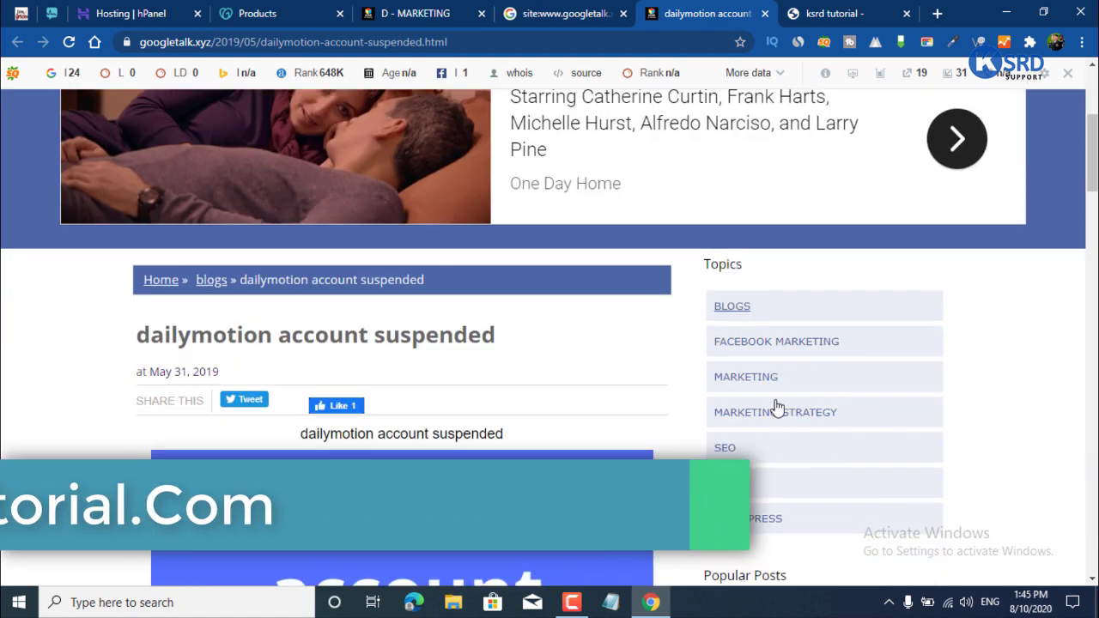
scroll(570, 140, up, 6)
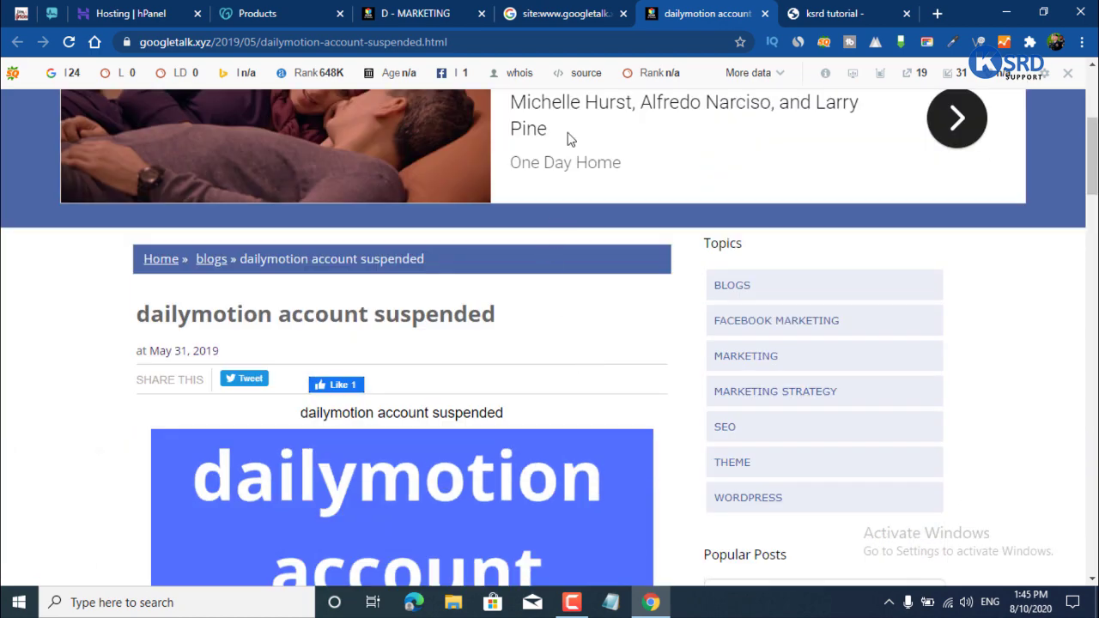
Select the post's full URL and skim the article body under that address.
click(502, 41)
click(534, 42)
key(ctrl+a)
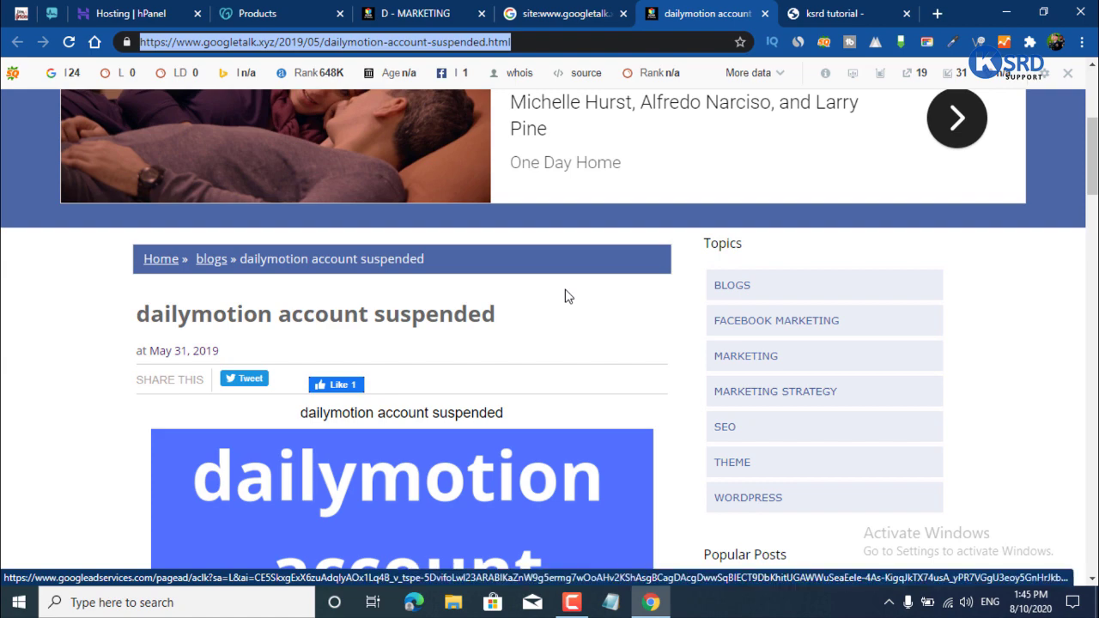
scroll(516, 355, down, 15)
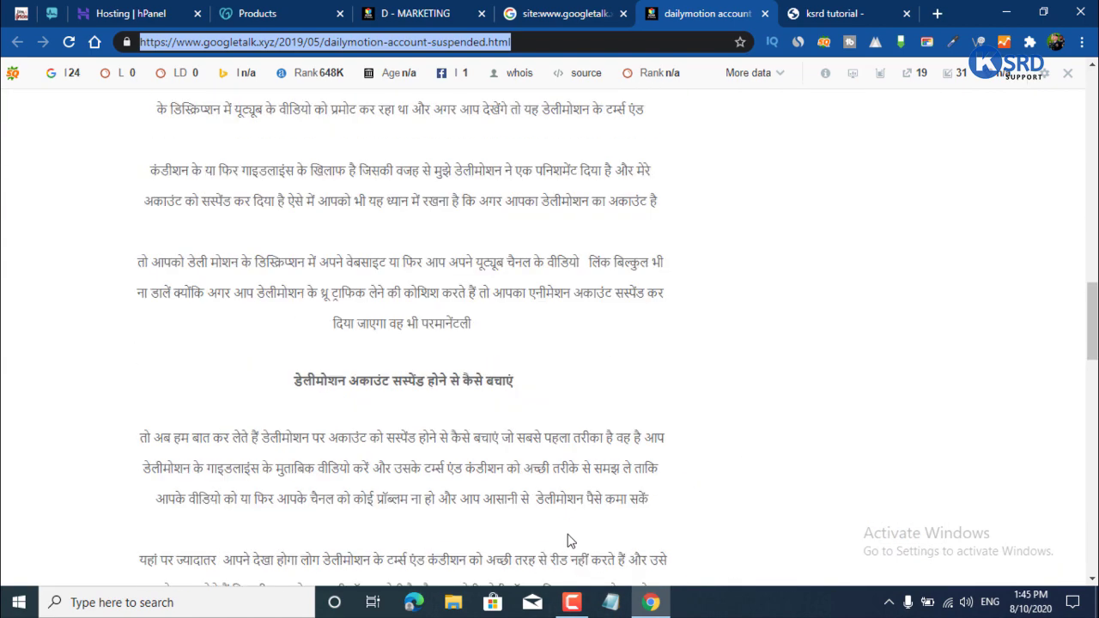
scroll(600, 442, up, 4)
scroll(600, 442, up, 5)
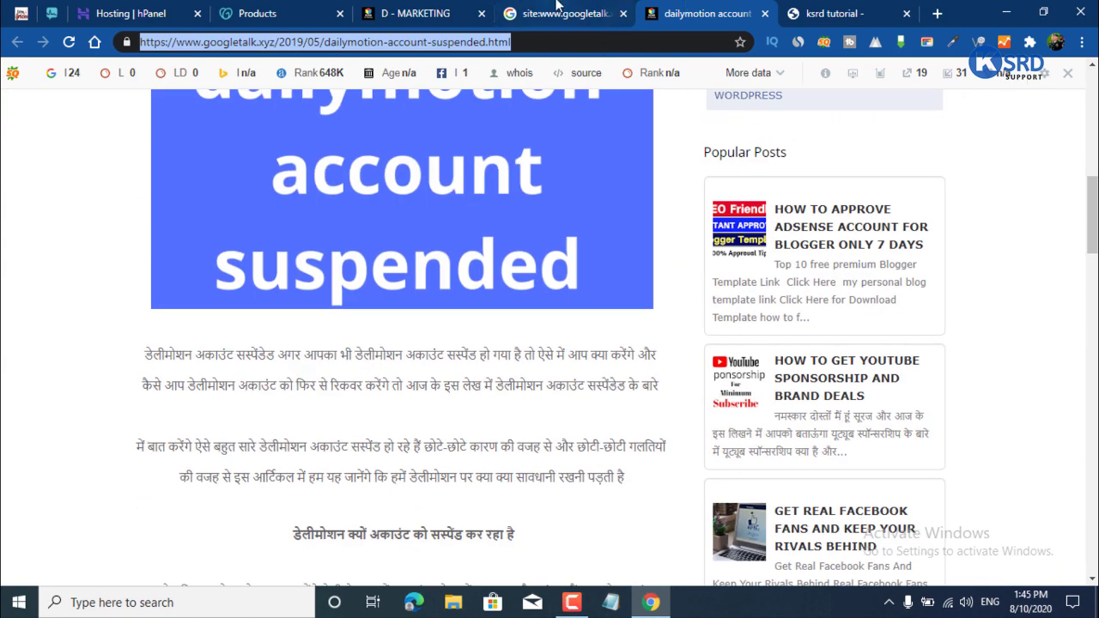
Switch to the blog's D - MARKETING home page tab and review it from the footer up to the header.
click(557, 10)
click(416, 13)
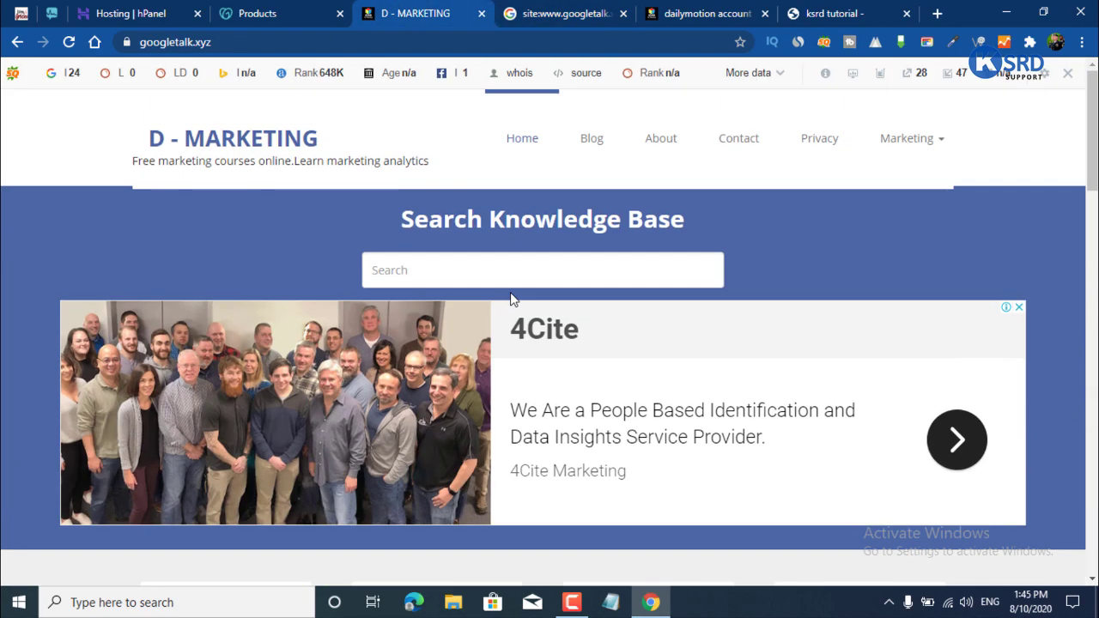
scroll(510, 298, down, 20)
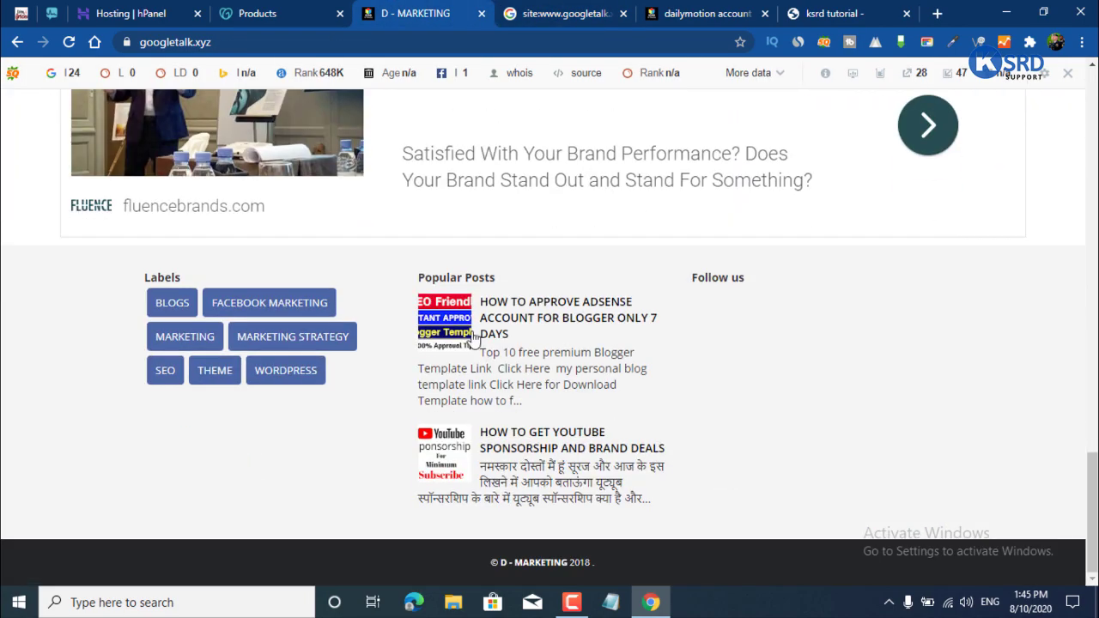
scroll(464, 238, up, 2)
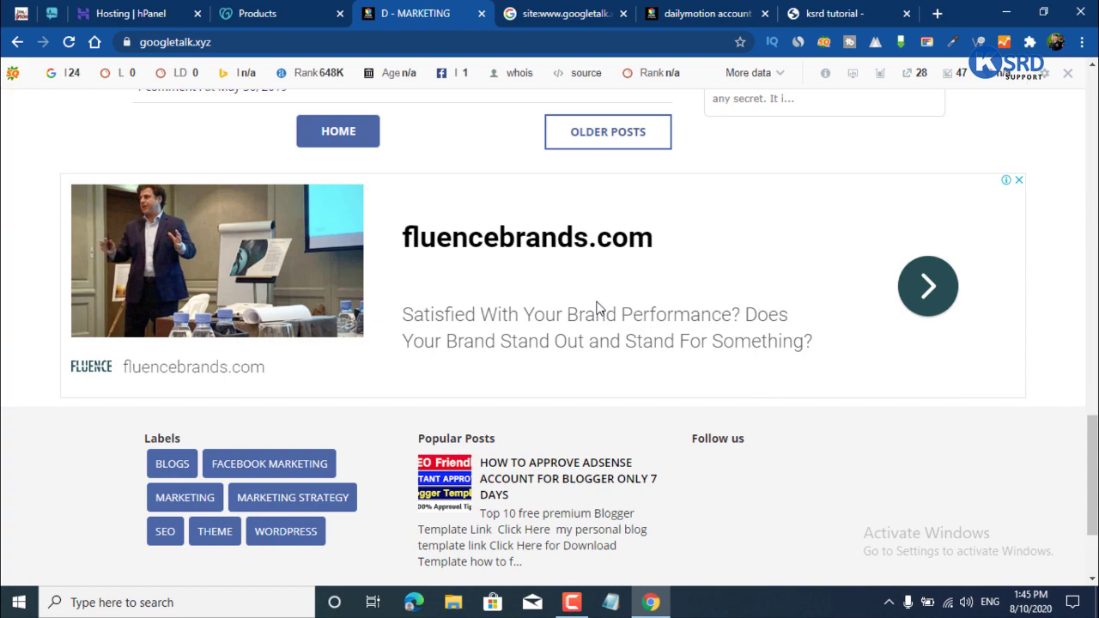
scroll(598, 308, up, 15)
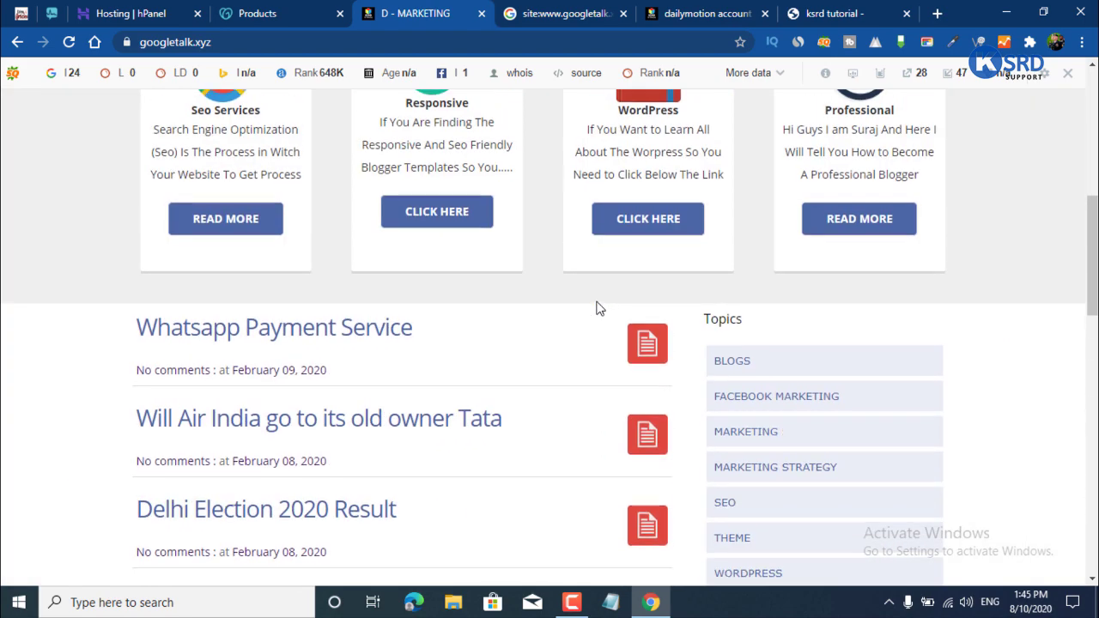
scroll(596, 307, up, 3)
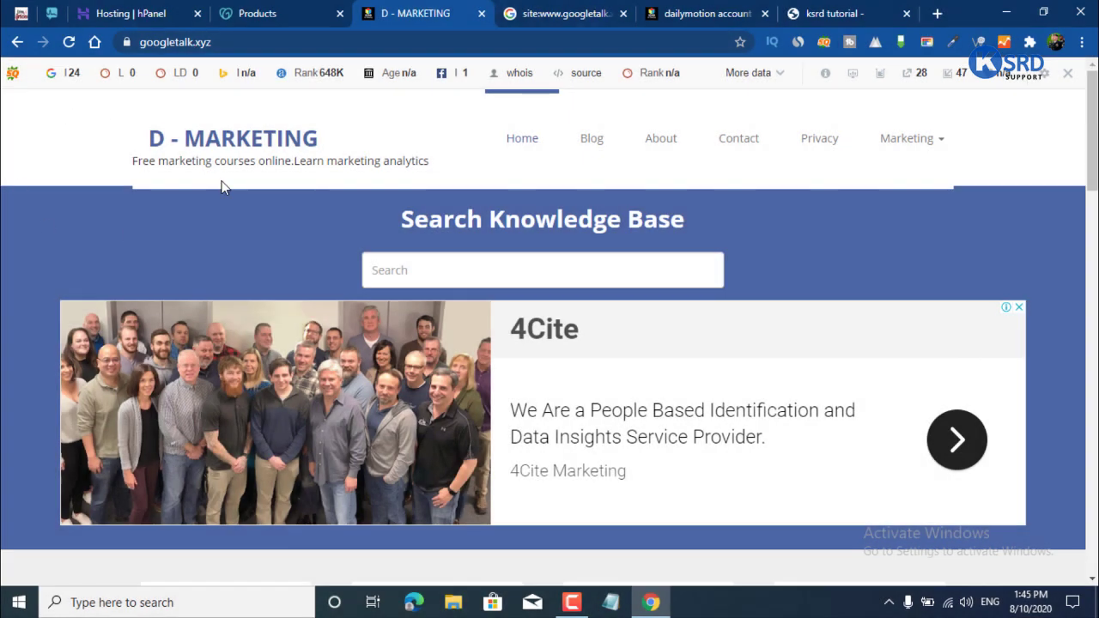
Inspect the blog's home page address googletalk.xyz and switch to the GoDaddy products page.
click(237, 41)
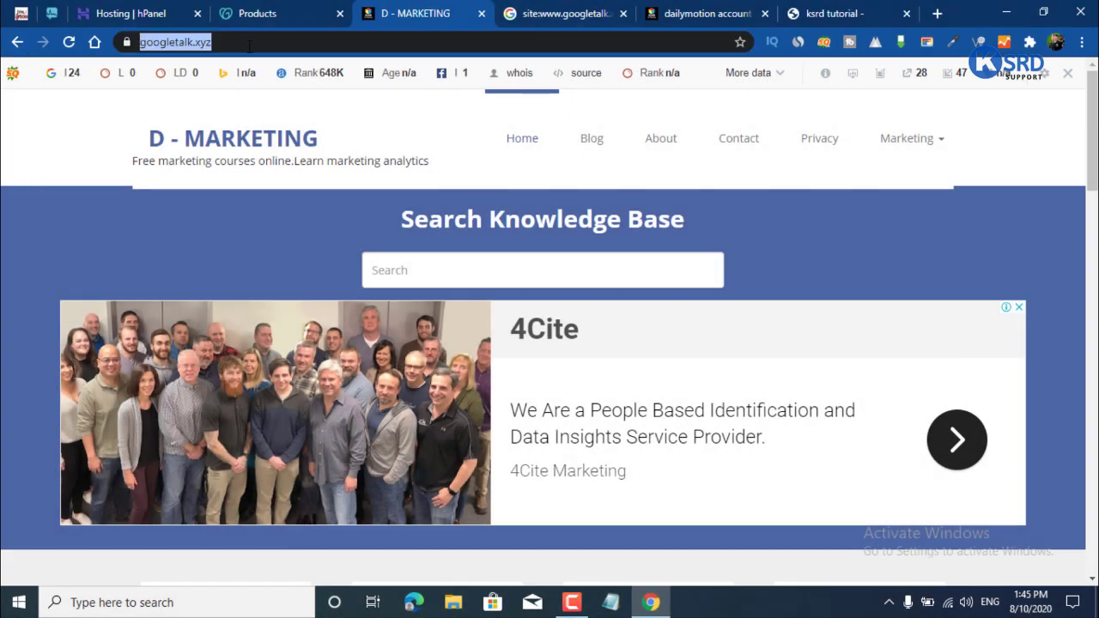
click(249, 44)
key(ctrl+a)
click(69, 119)
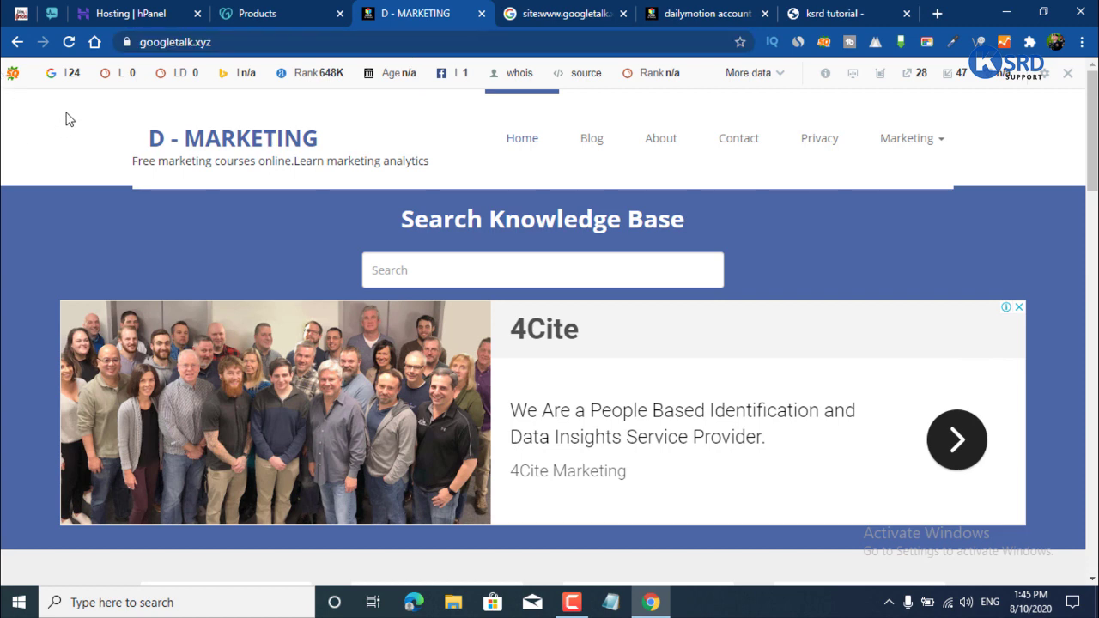
click(348, 42)
click(70, 127)
click(253, 11)
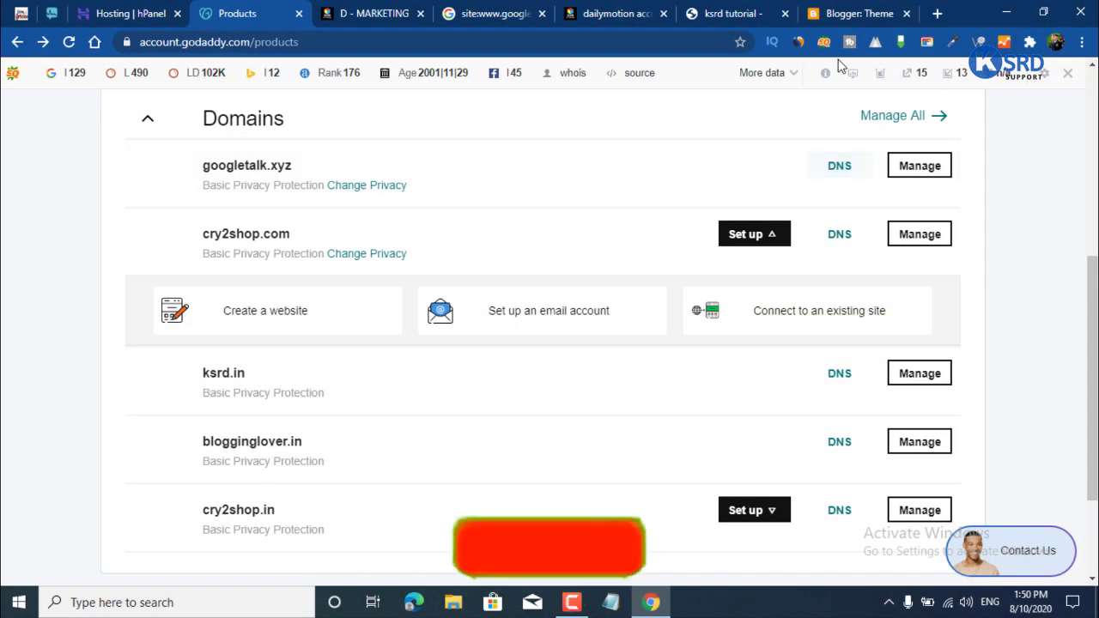
Switch to the Blogger dashboard, open the live D - MARKETING blog from it and review the post list.
click(857, 13)
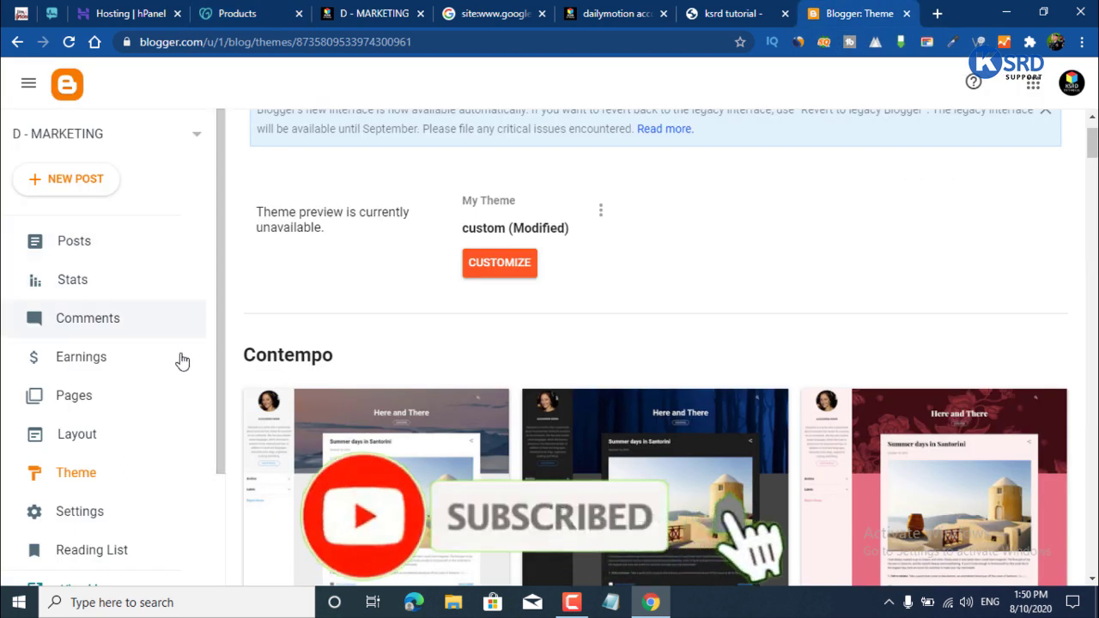
scroll(146, 429, down, 2)
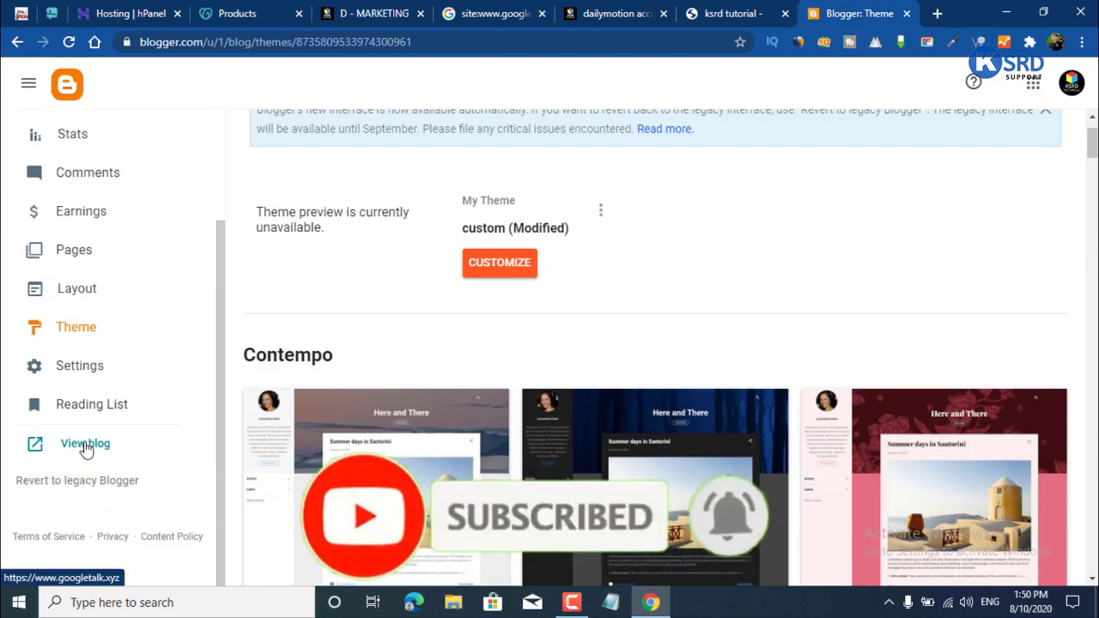
click(86, 444)
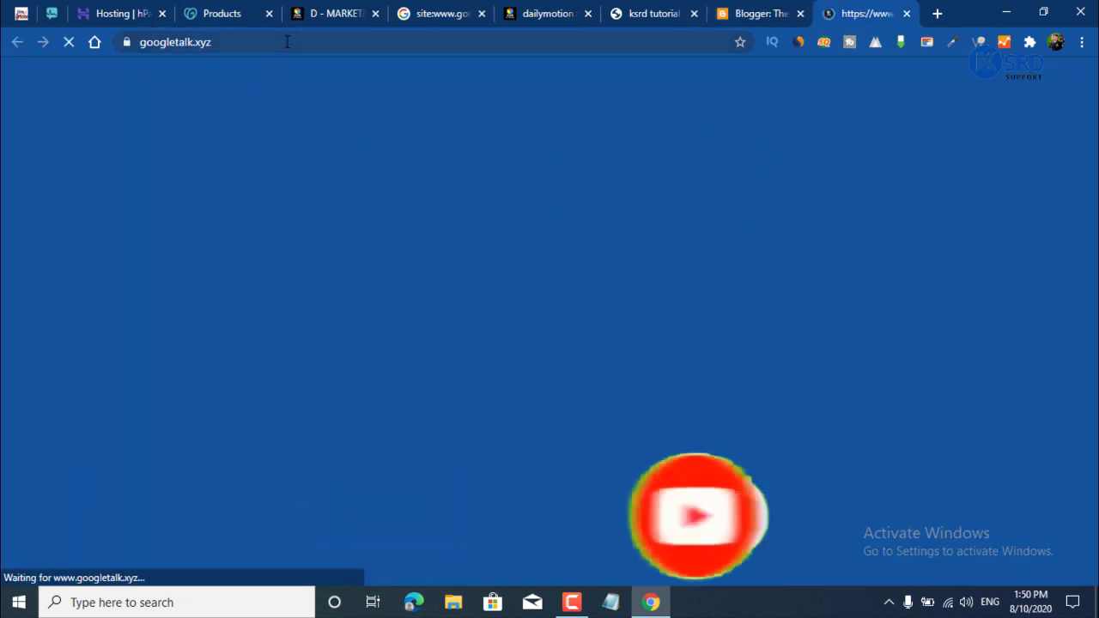
scroll(344, 309, down, 5)
scroll(326, 296, down, 10)
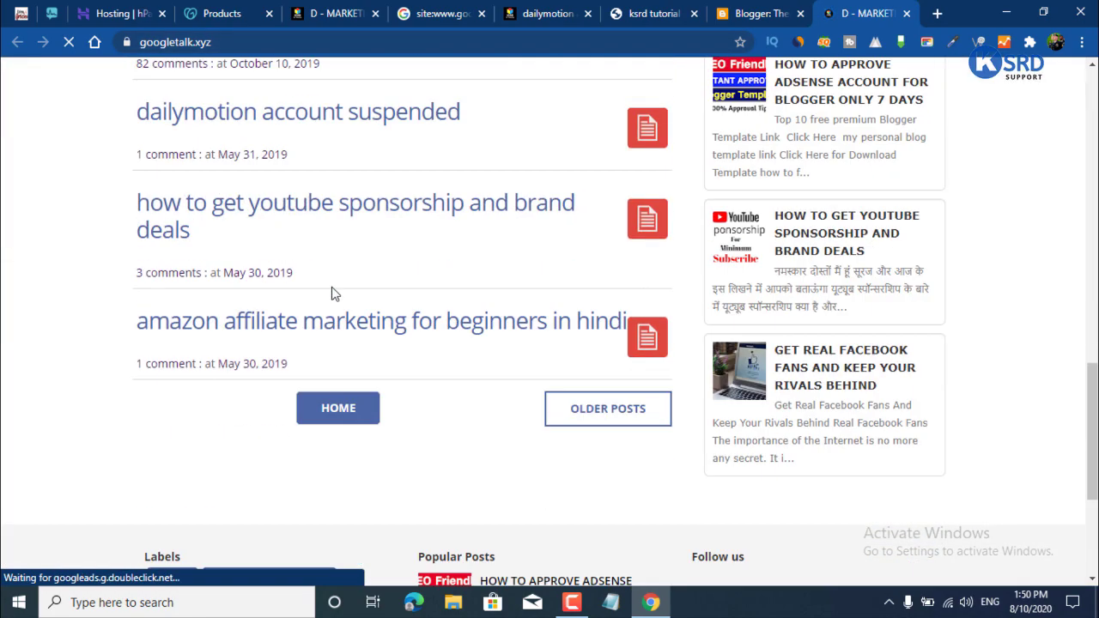
Look over the top of the live blog's home page and select its address googletalk.xyz.
scroll(331, 292, up, 15)
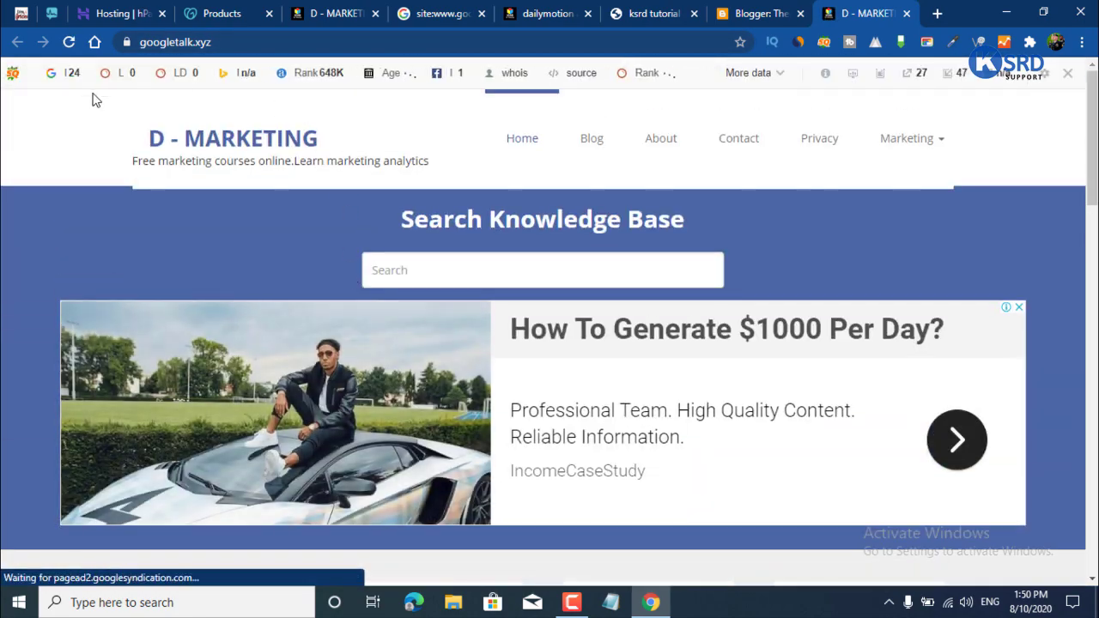
key(ctrl+l)
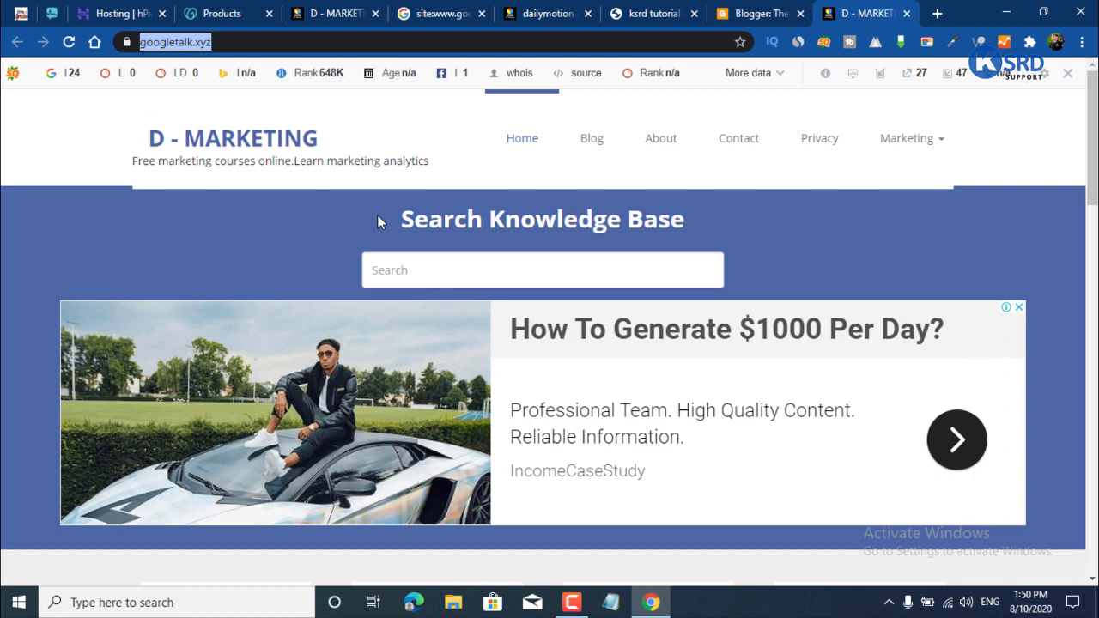
scroll(515, 231, down, 3)
Switch to the GoDaddy products page and open the DNS management for googletalk.xyz.
click(755, 13)
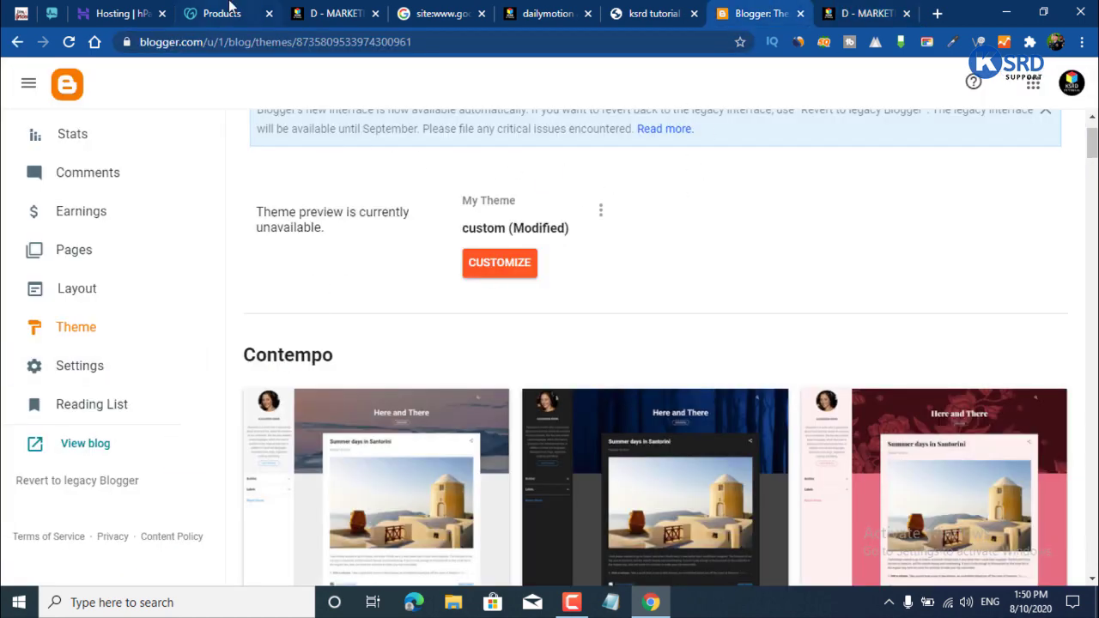
click(230, 7)
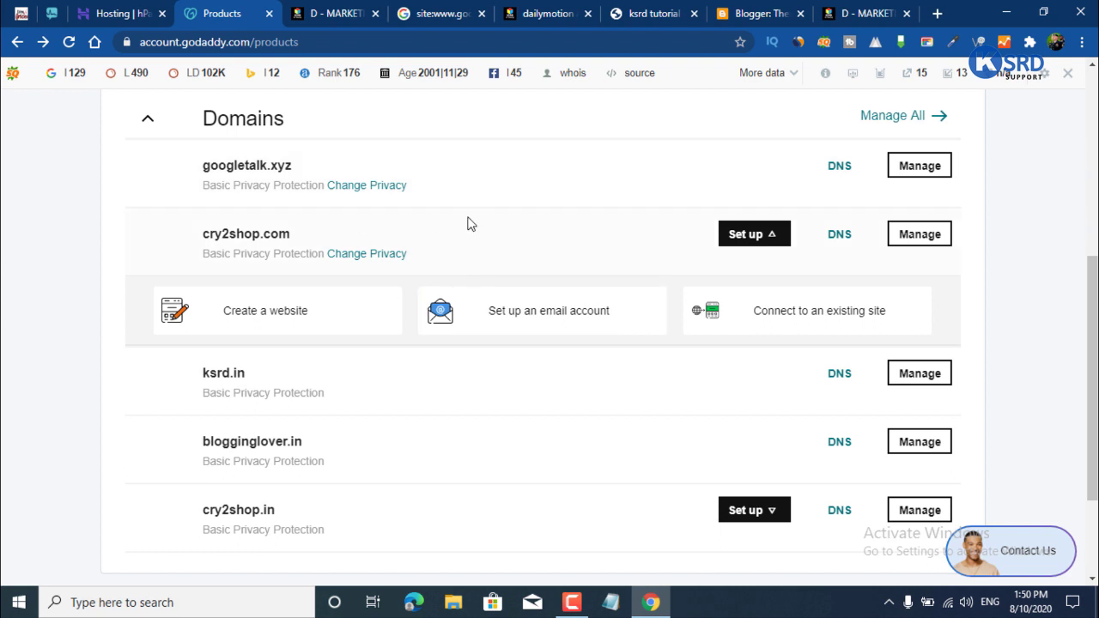
click(838, 172)
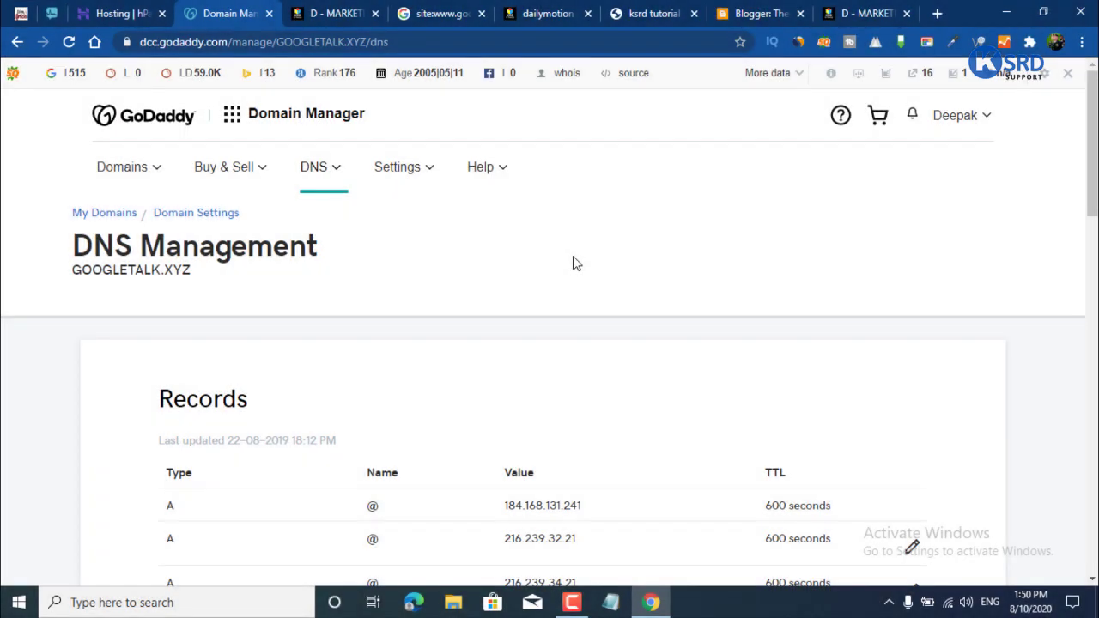
Examine the domain's DNS records and the Nameservers section of the DNS management page.
scroll(573, 263, down, 1)
scroll(577, 281, down, 2)
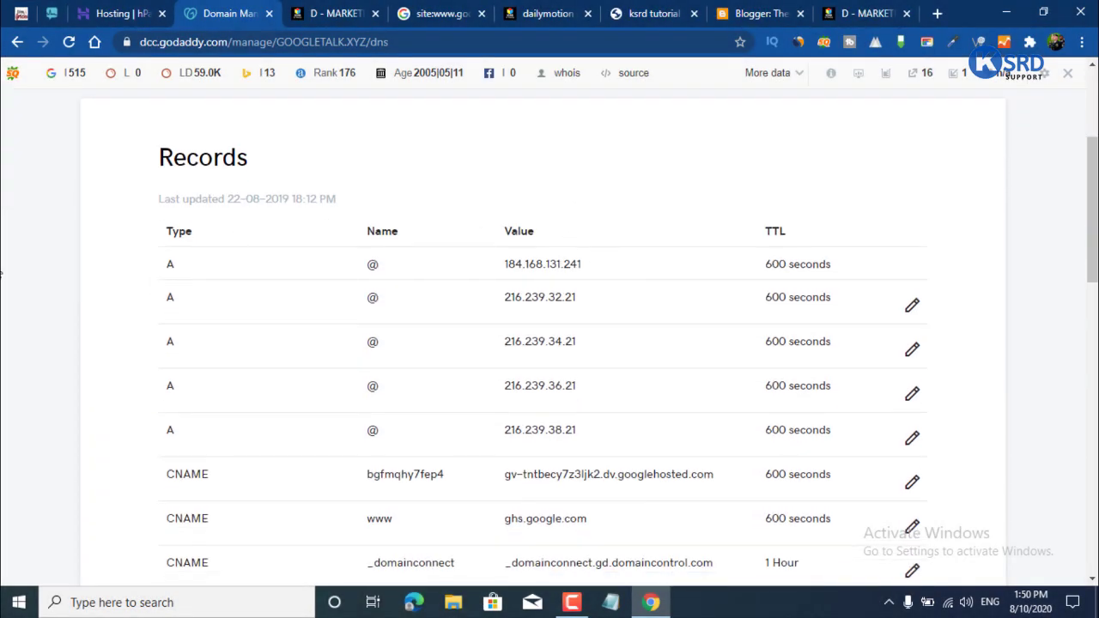
scroll(775, 344, down, 5)
scroll(778, 392, up, 4)
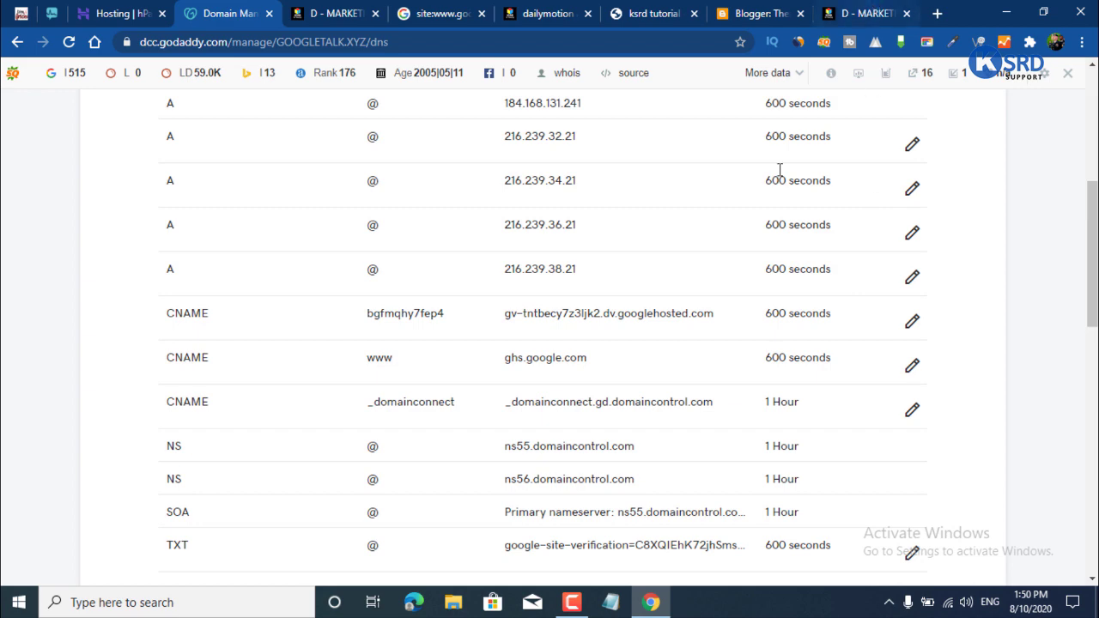
scroll(369, 548, down, 5)
drag(133, 264, 335, 305)
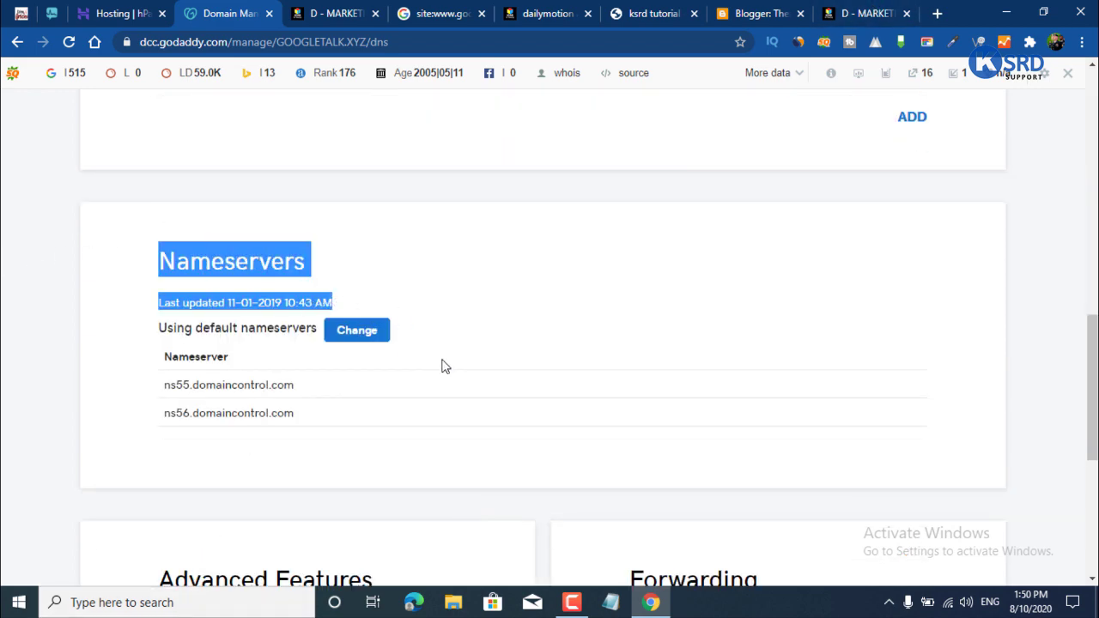
click(798, 118)
Check the Blogger dashboard and the live D - MARKETING home page, and look through the dashboard's navigation entries.
click(797, 9)
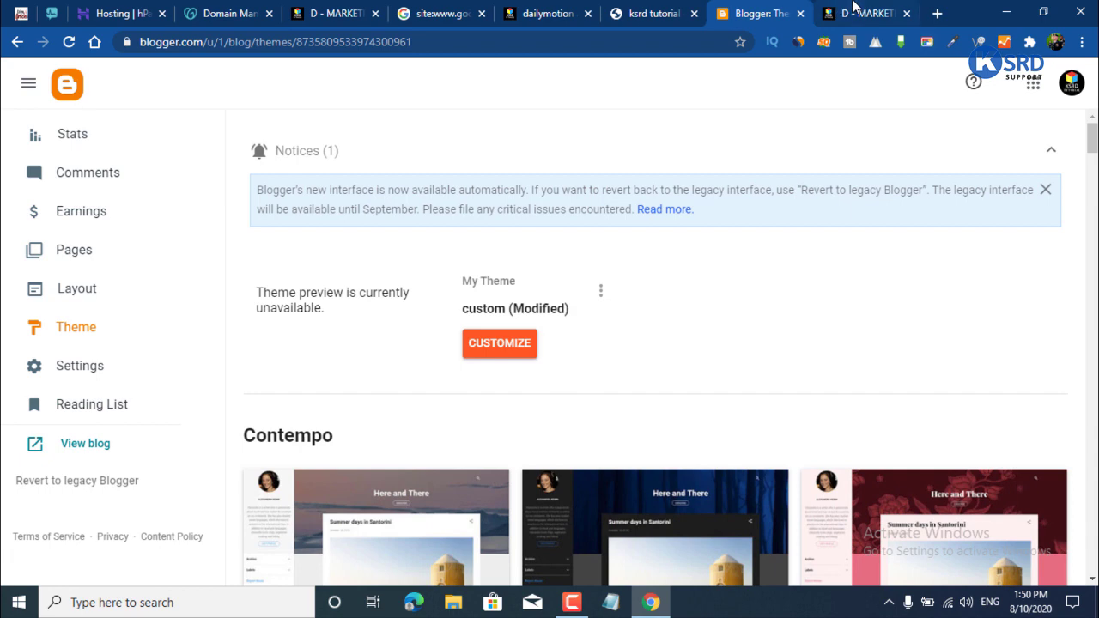
click(854, 6)
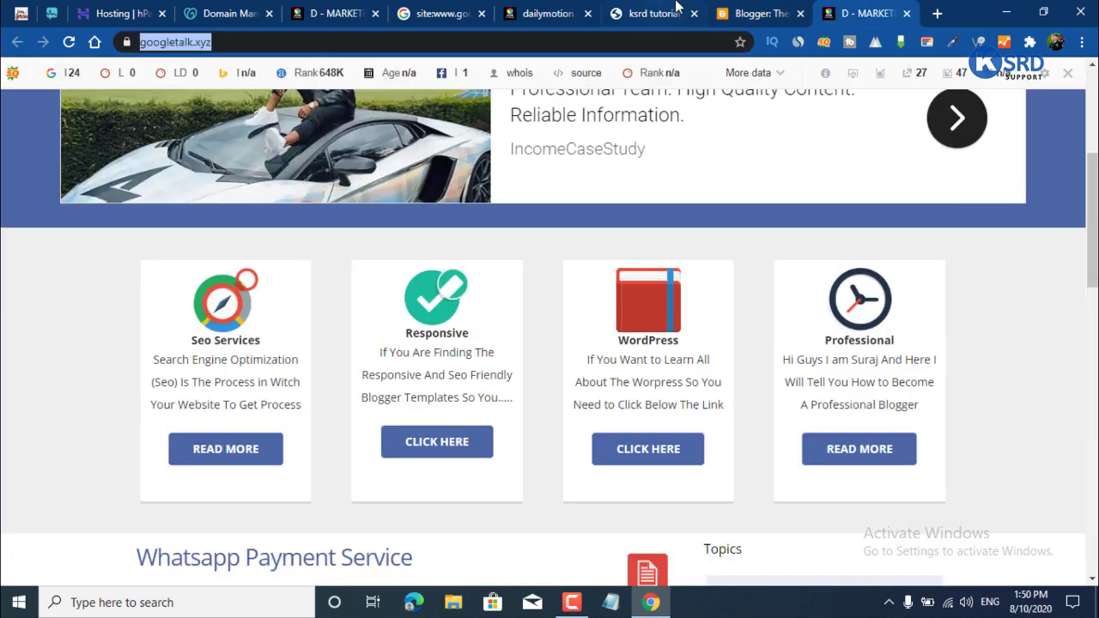
key(ctrl+shift+Tab)
scroll(117, 390, up, 2)
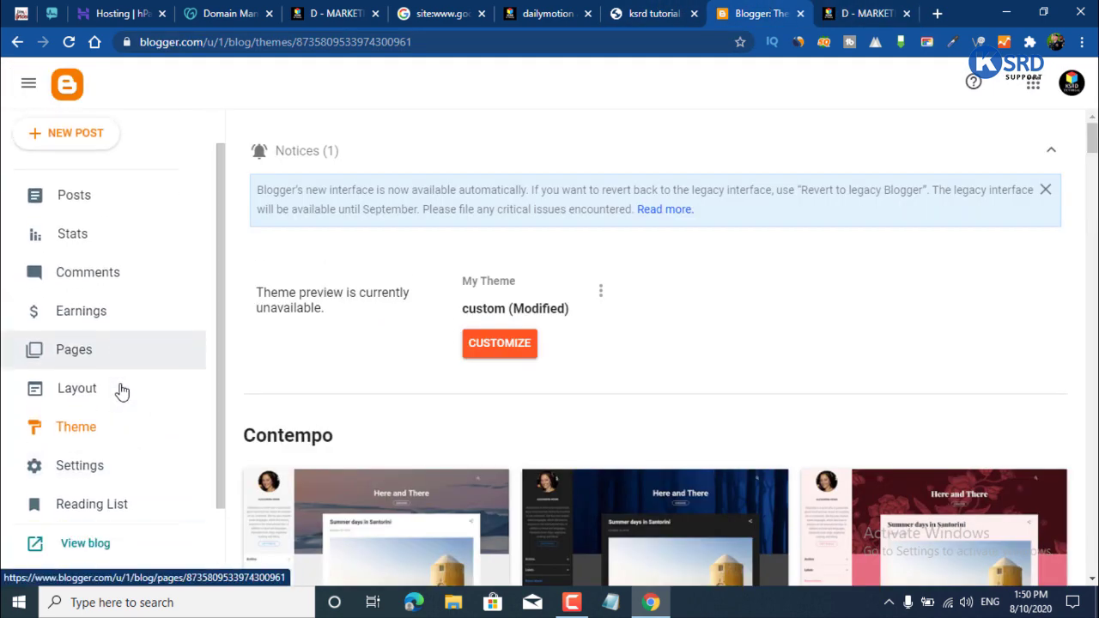
scroll(117, 390, down, 2)
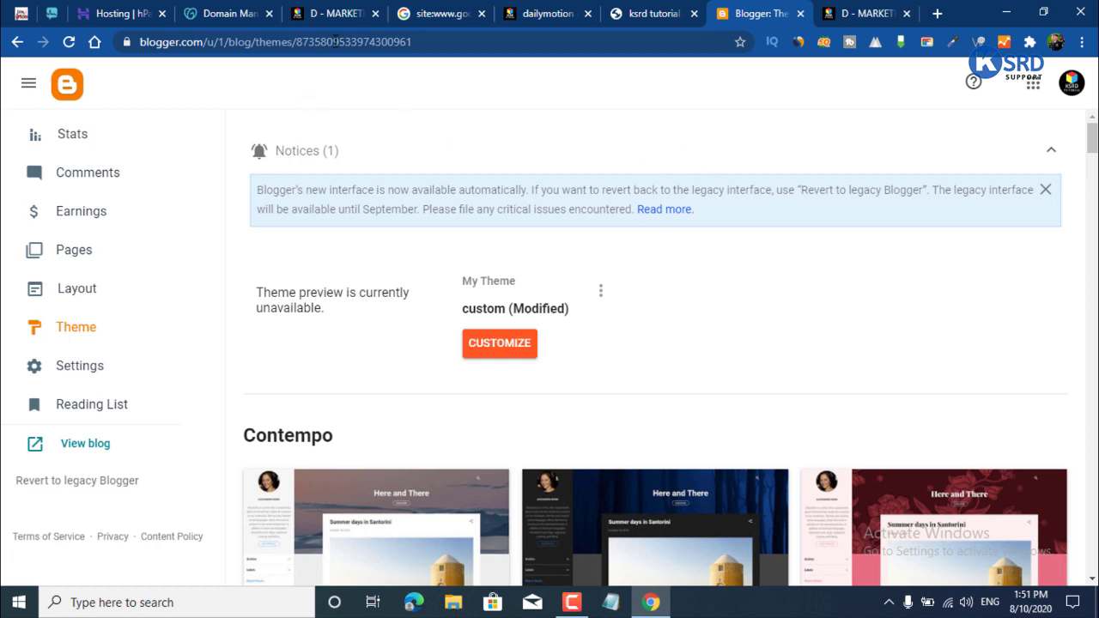
Return to GoDaddy's DNS management page and recheck the records listed for googletalk.xyz.
click(184, 14)
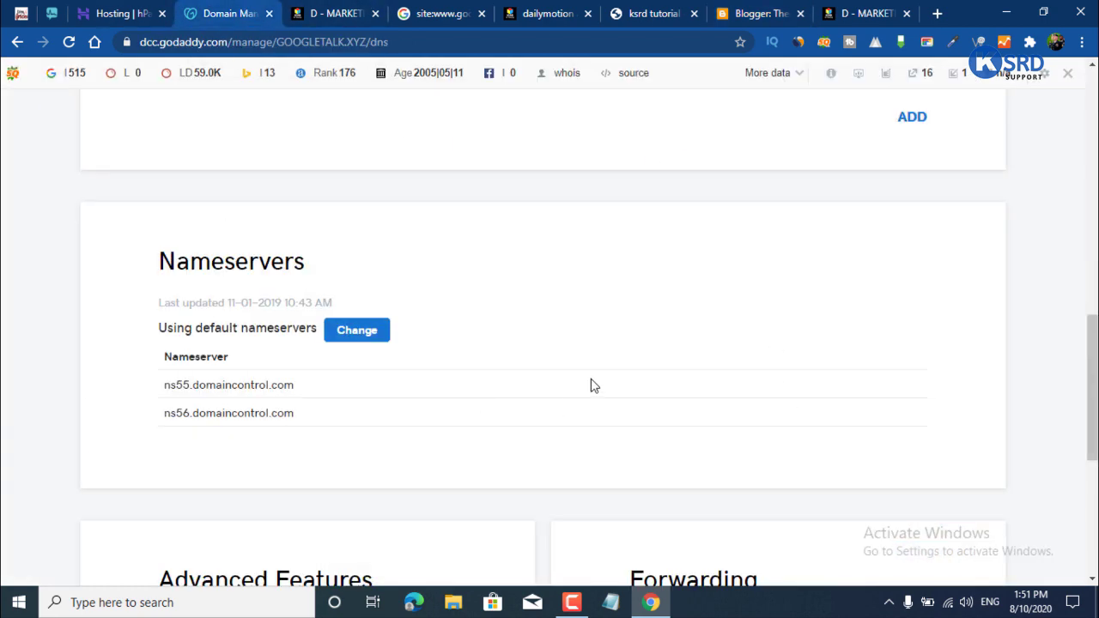
scroll(227, 298, up, 9)
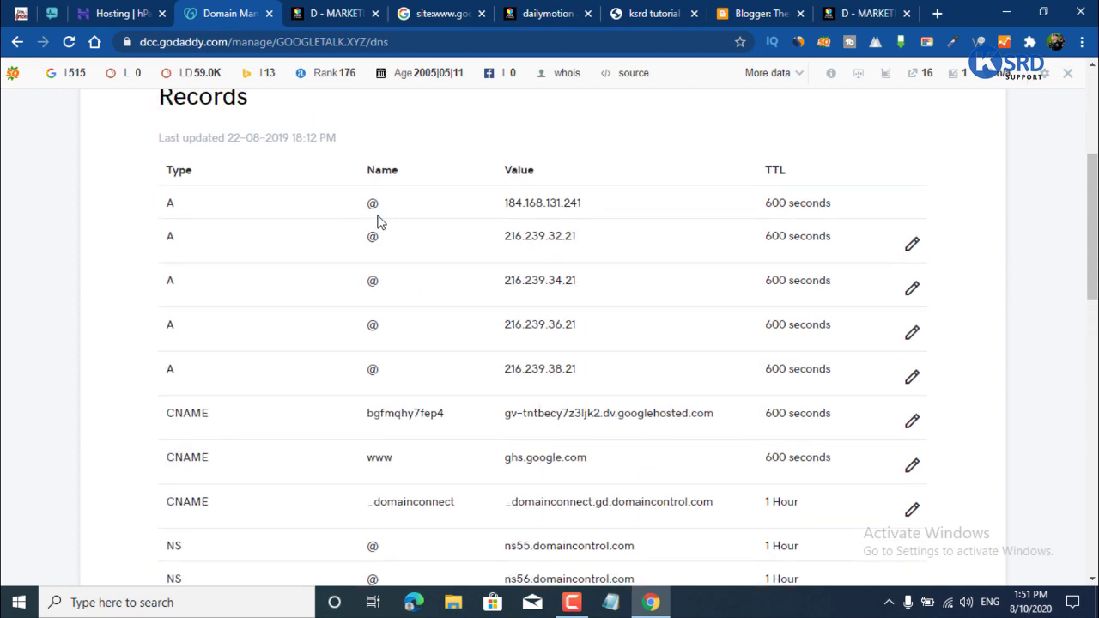
scroll(589, 356, down, 1)
Open the D - MARKETING blog's settings in Blogger and find the Publishing section.
click(760, 13)
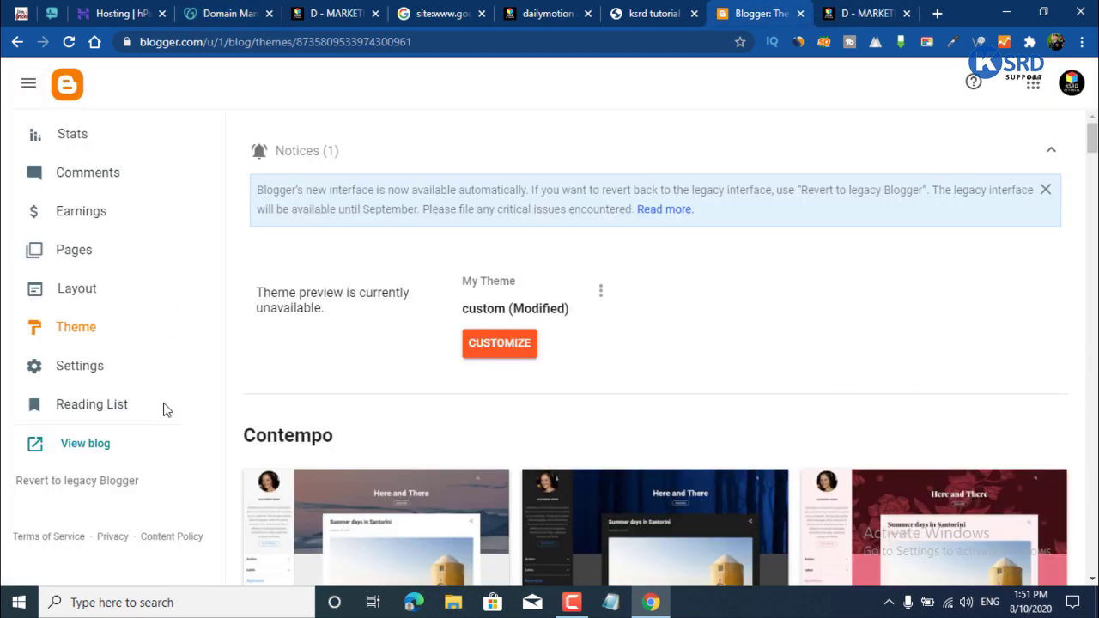
click(62, 367)
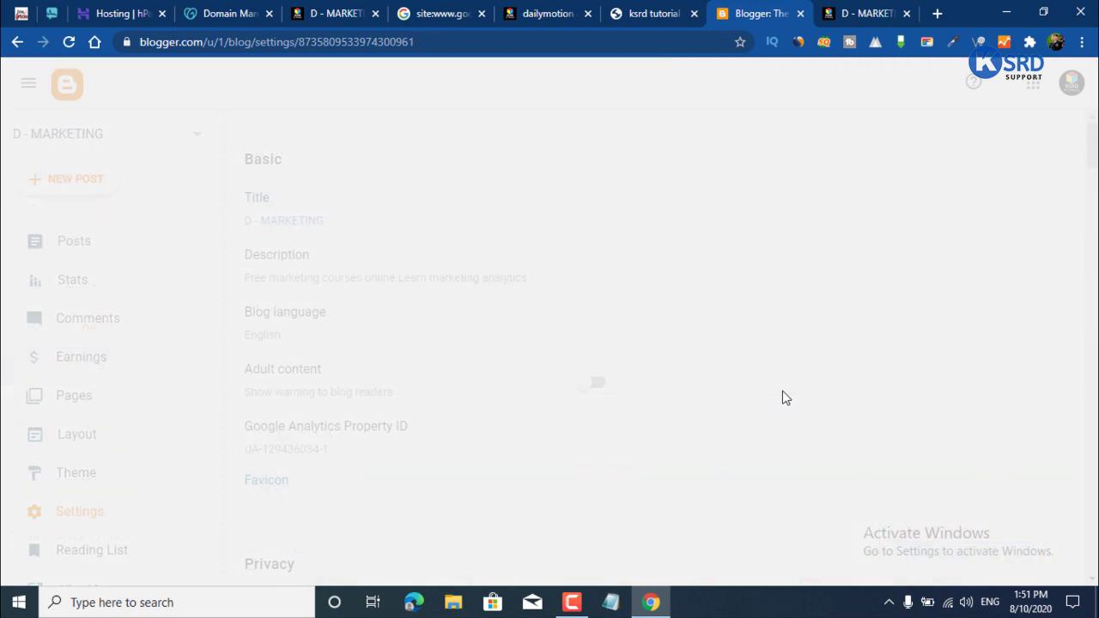
scroll(783, 397, down, 10)
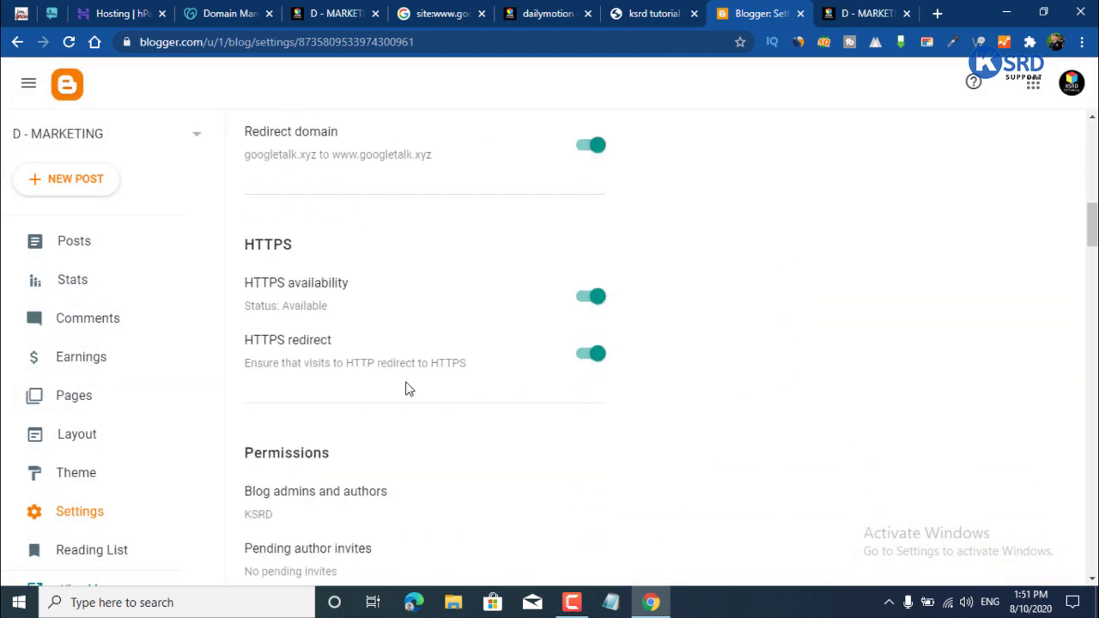
scroll(407, 461, up, 4)
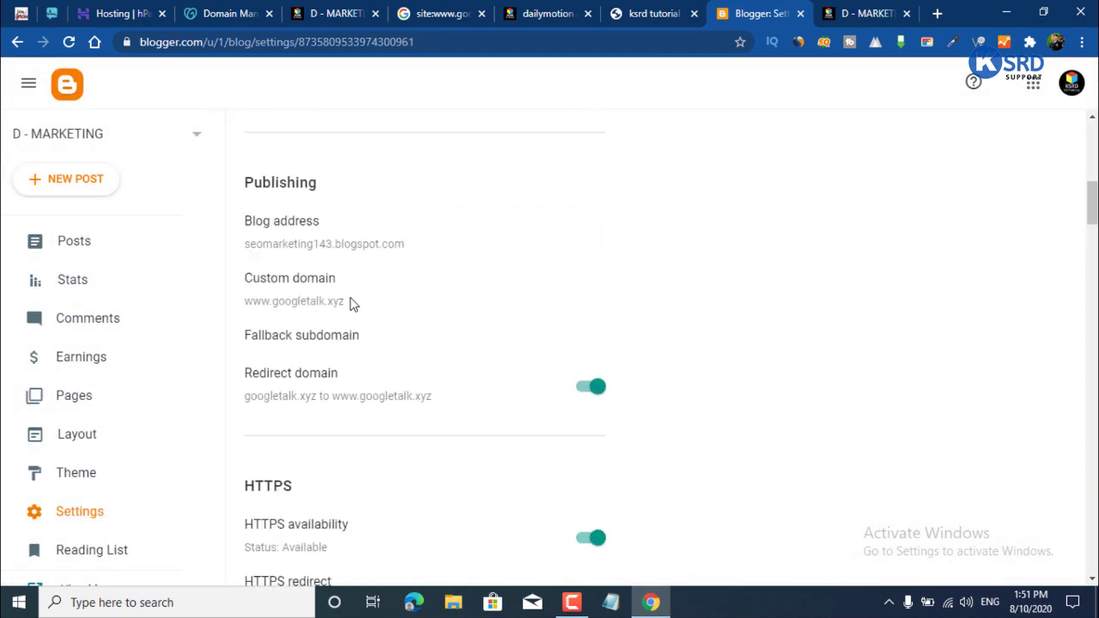
click(301, 293)
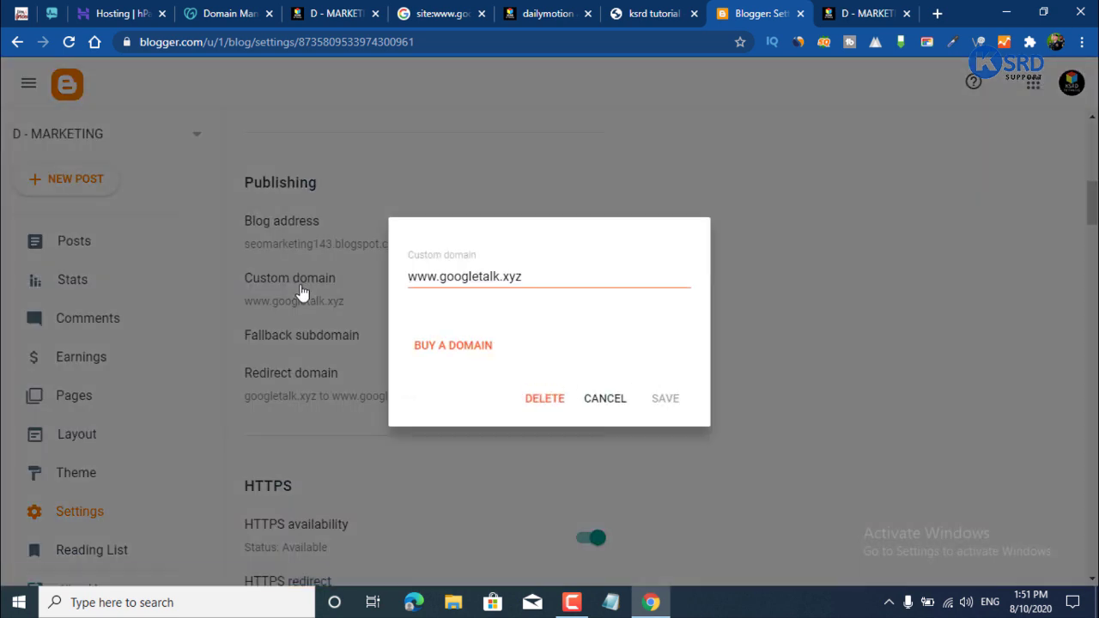
double_click(567, 279)
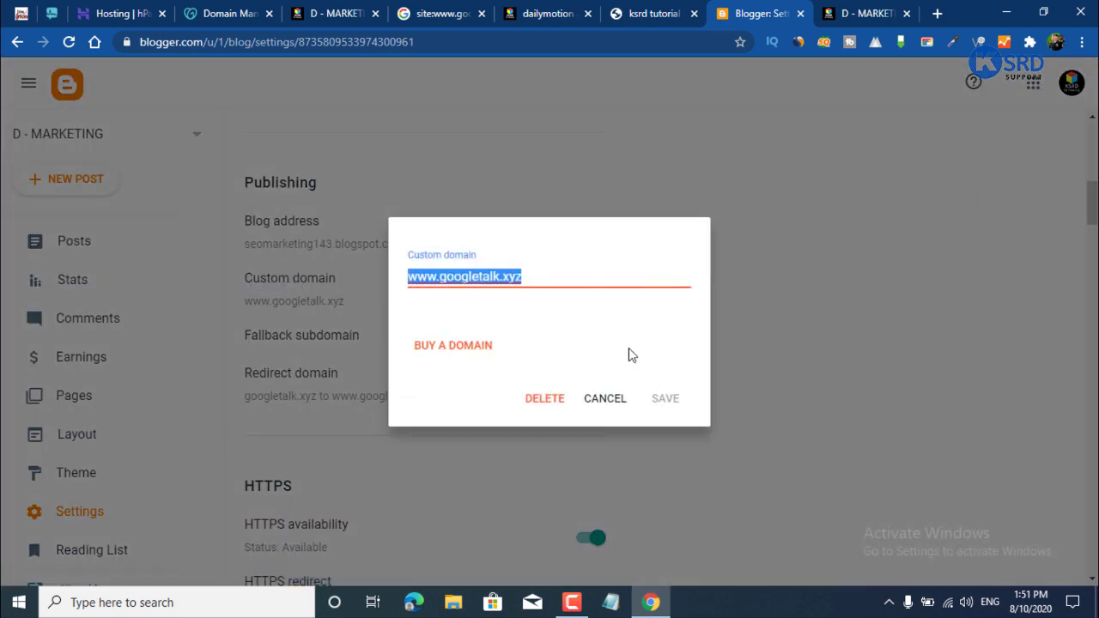
click(598, 300)
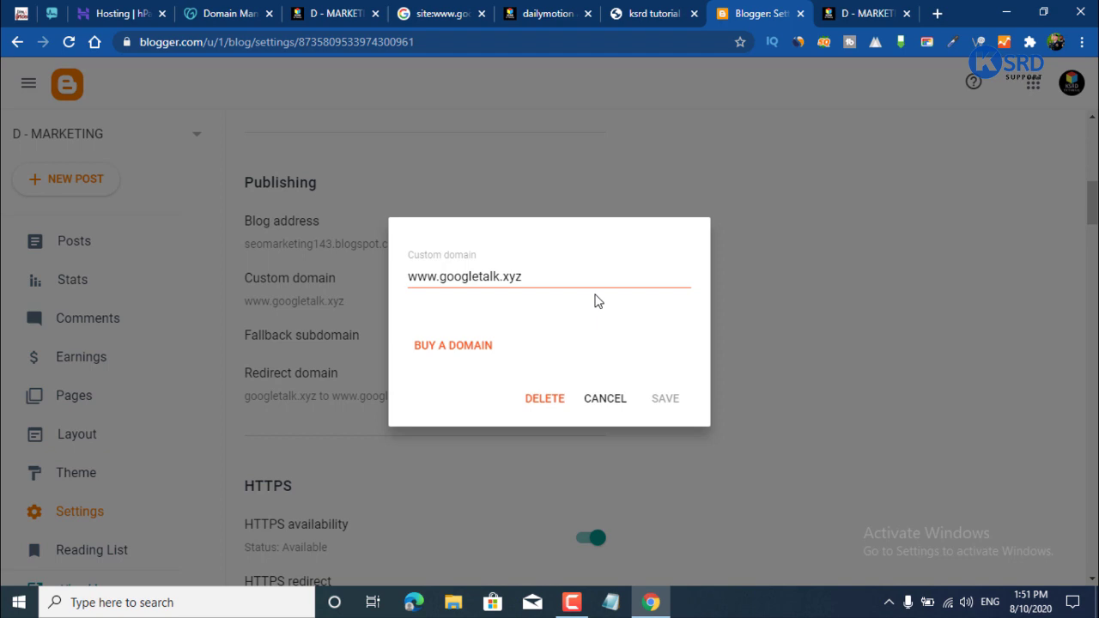
click(614, 412)
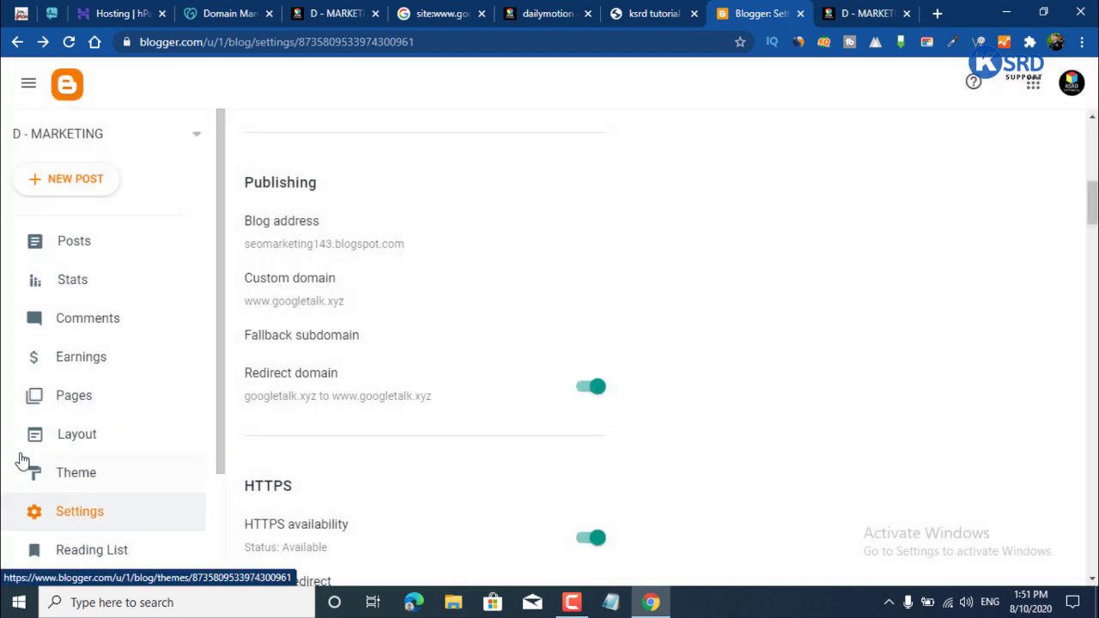
Revert to the legacy Blogger interface and review the blog's basic Publishing and HTTPS settings.
scroll(72, 491, down, 2)
click(76, 481)
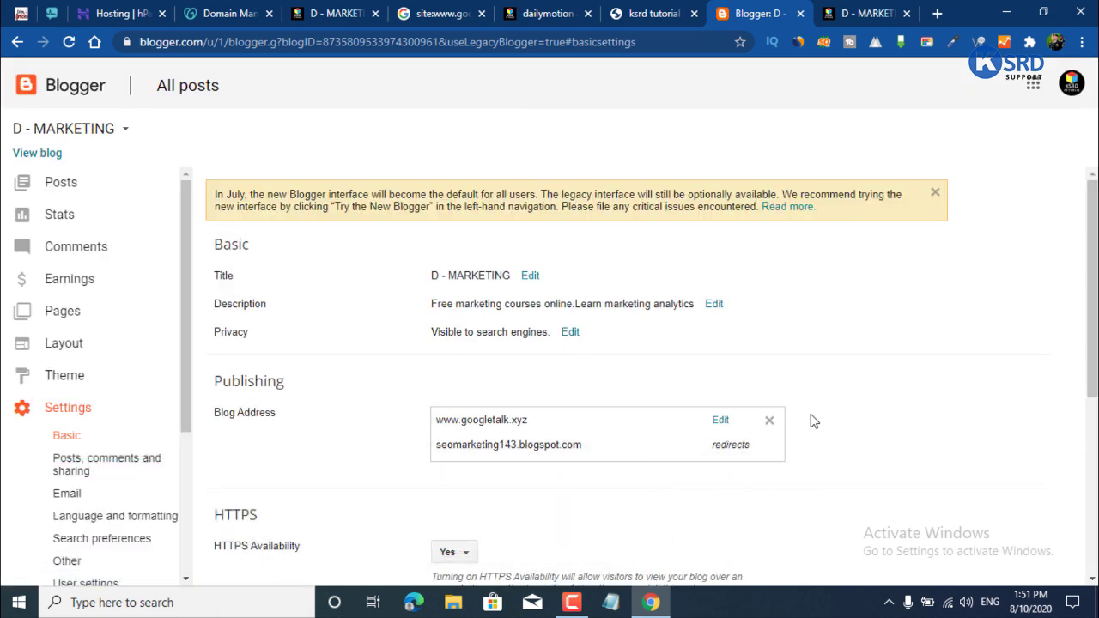
scroll(834, 377, down, 3)
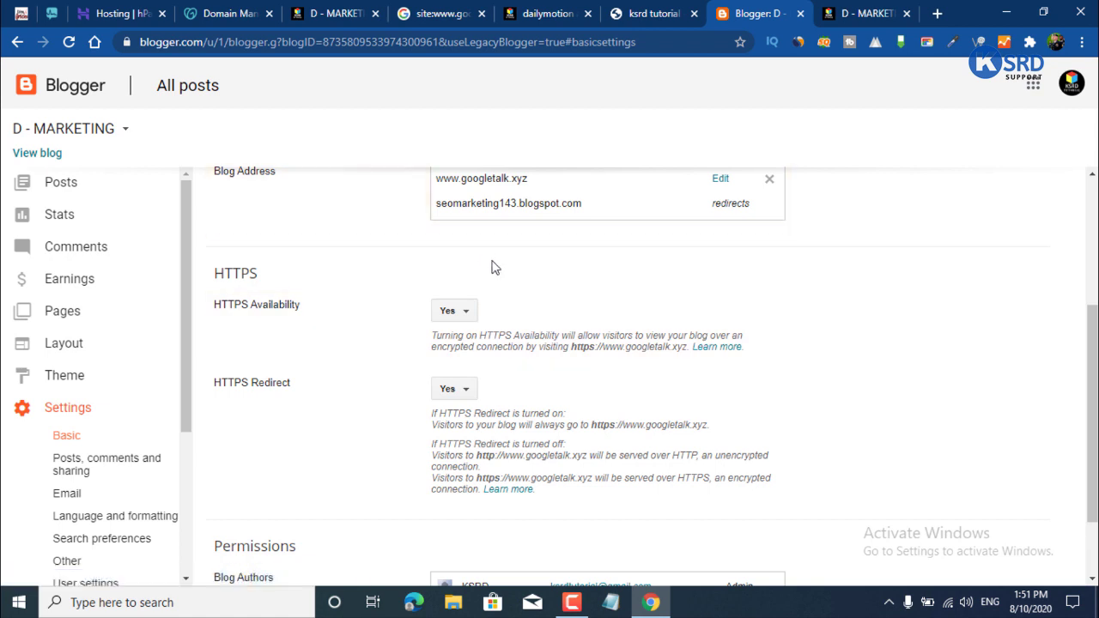
scroll(678, 333, up, 1)
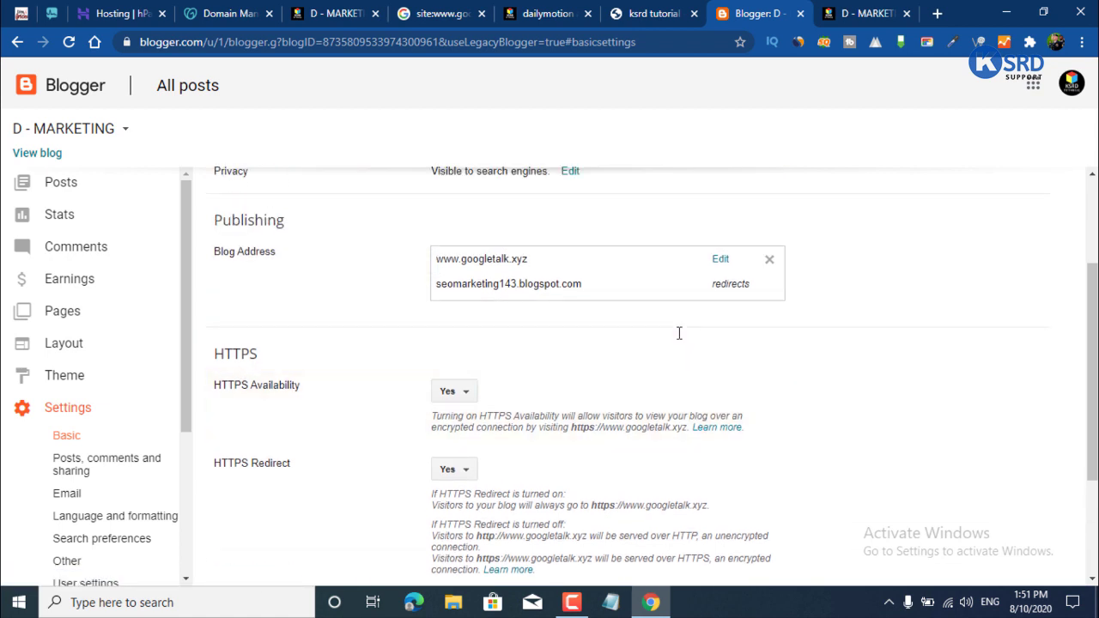
mouse_move(397, 259)
mouse_down()
mouse_move(730, 333)
mouse_move(792, 301)
mouse_move(816, 326)
mouse_up()
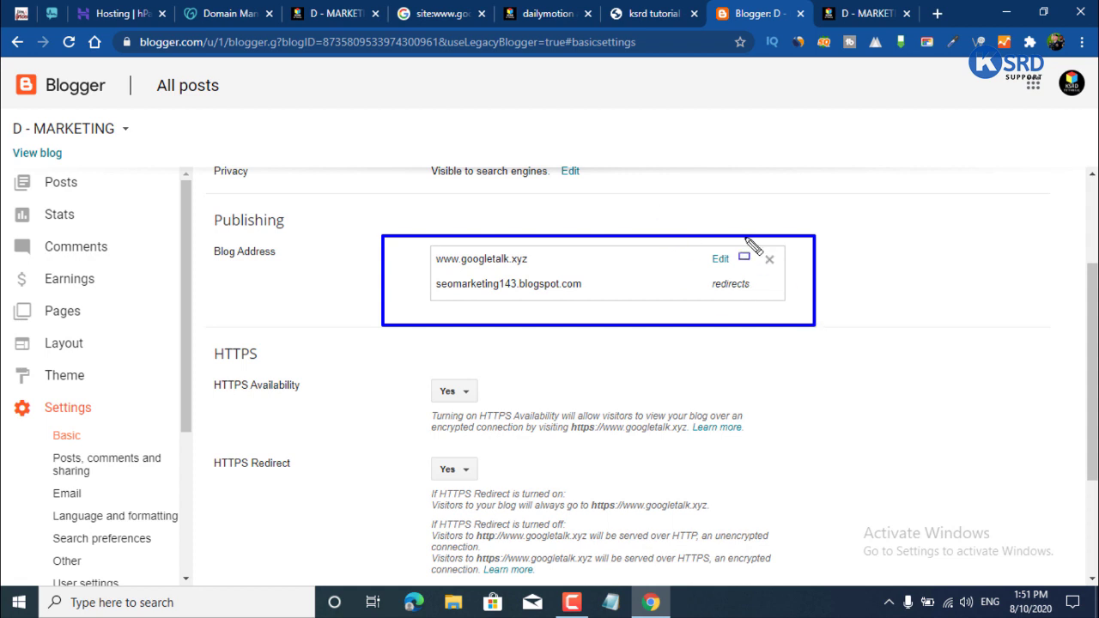
drag(735, 217, 820, 309)
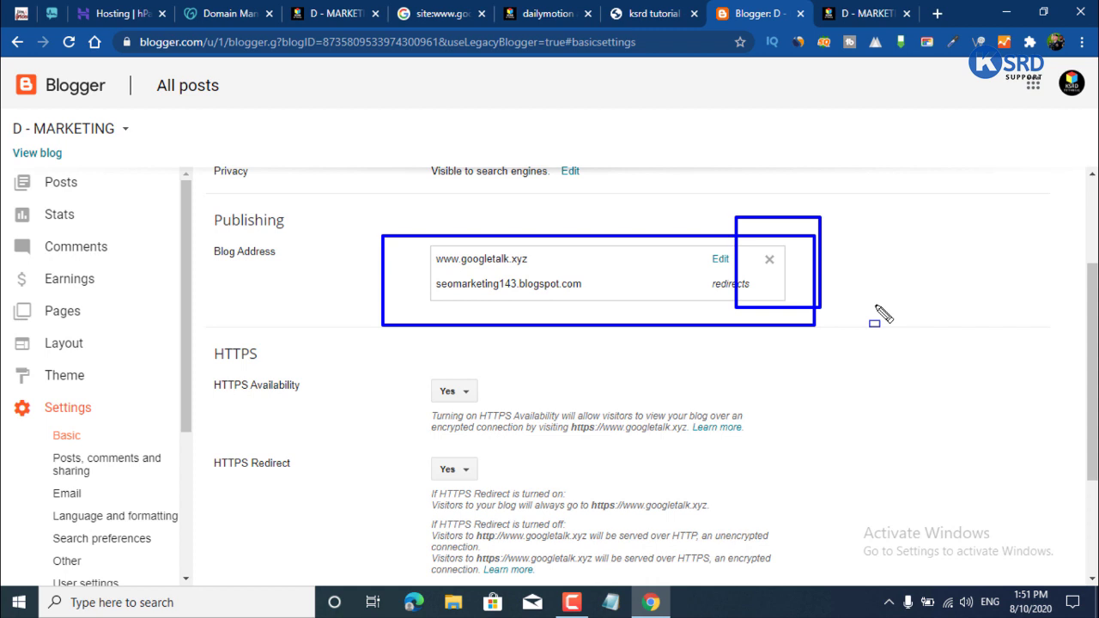
key(Escape)
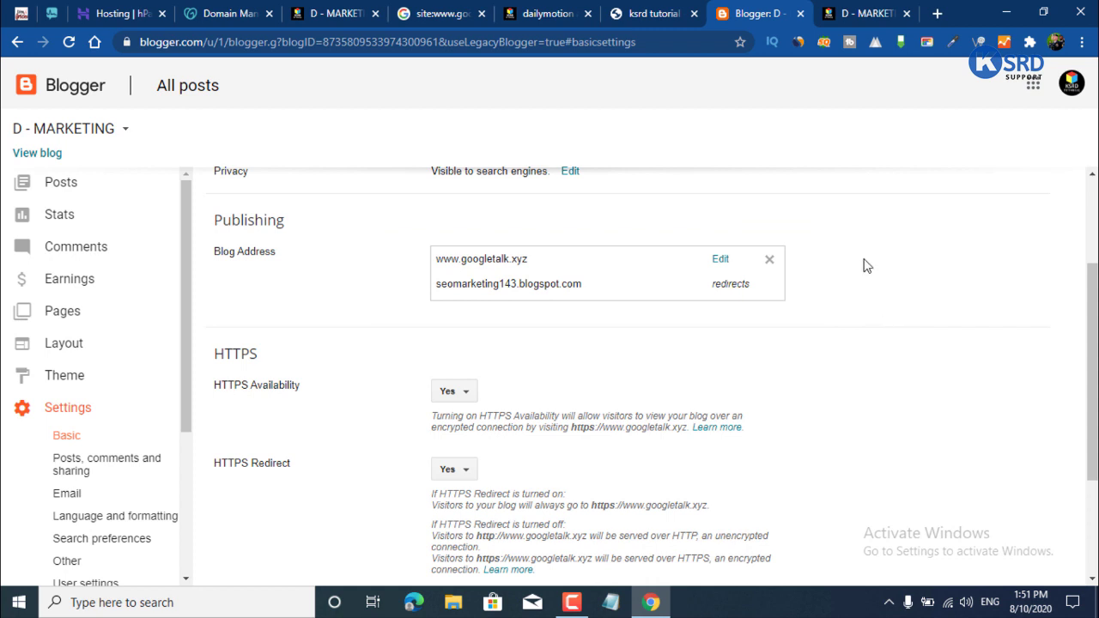
Switch to GoDaddy's DNS management page for googletalk.xyz and review it from the domain heading through the records to the Nameservers section.
click(205, 13)
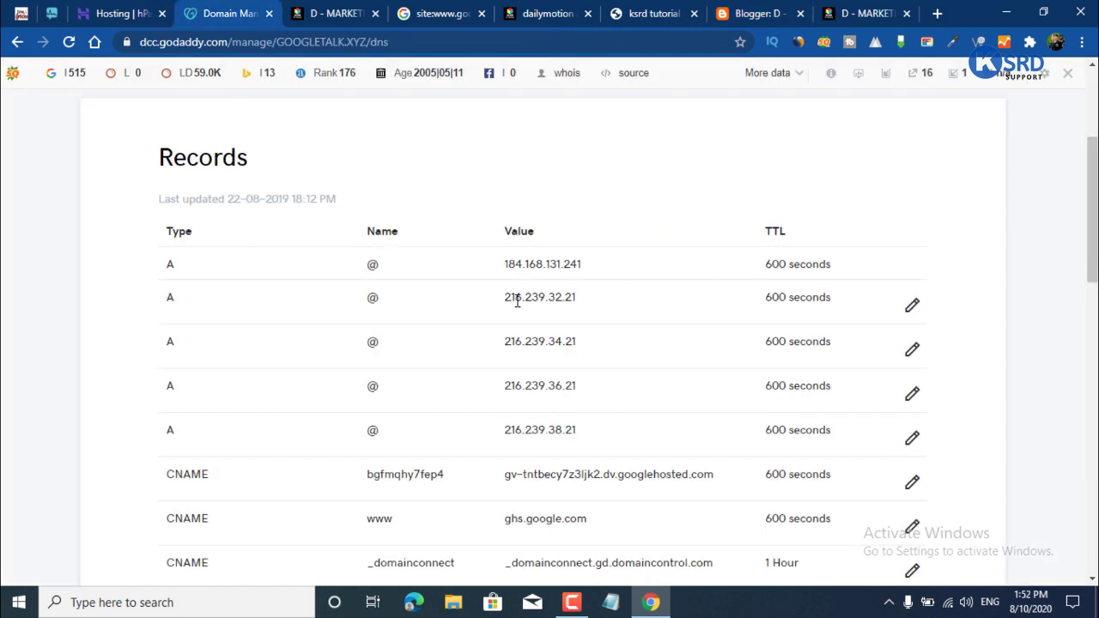
scroll(248, 208, up, 3)
drag(46, 249, 306, 277)
click(437, 299)
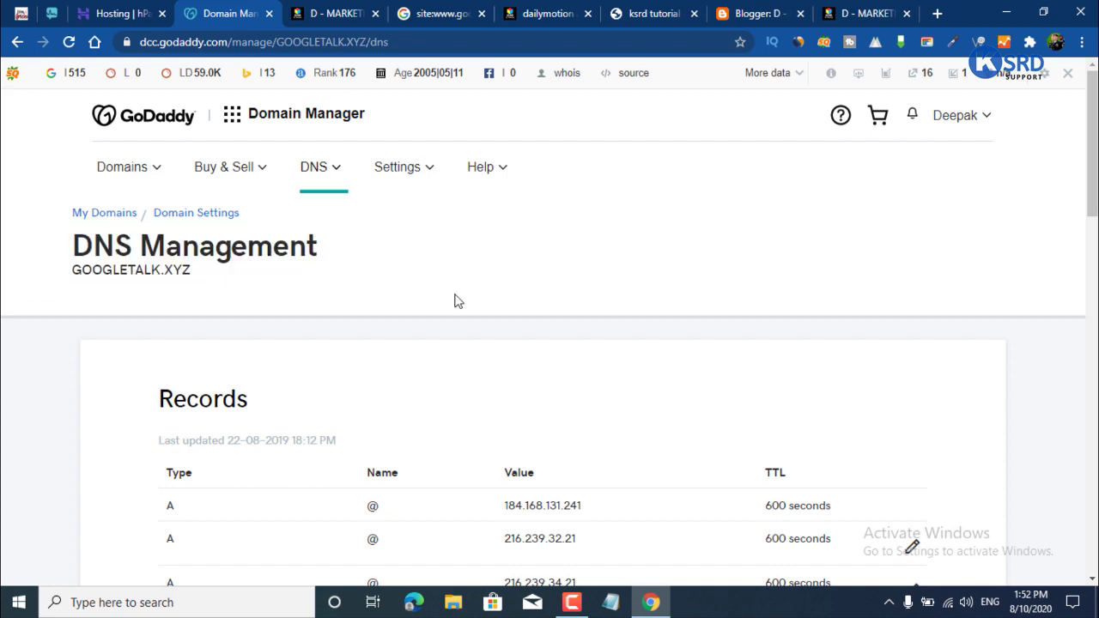
scroll(761, 332, down, 6)
scroll(686, 309, up, 1)
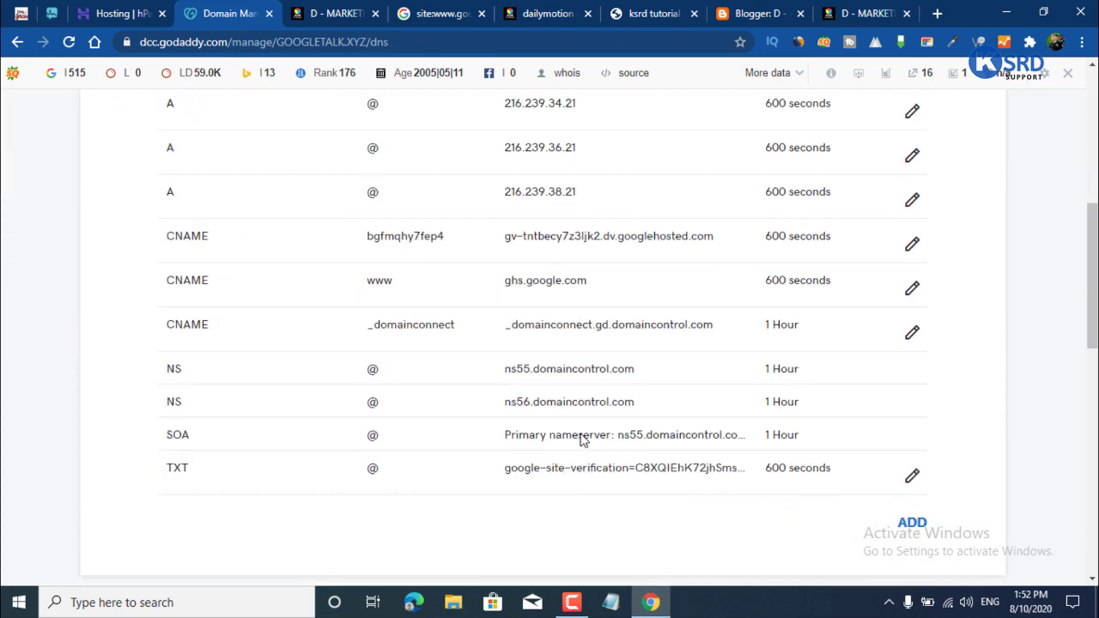
scroll(618, 383, down, 5)
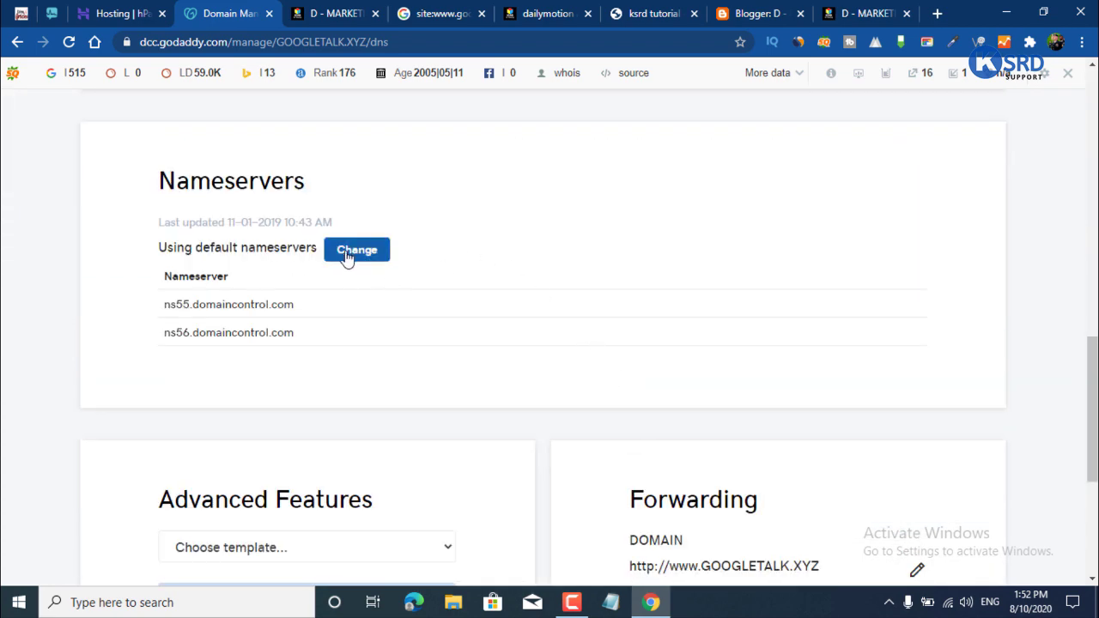
Open the nameserver change page for googletalk.xyz and locate the option to enter your own nameservers (advanced).
click(359, 257)
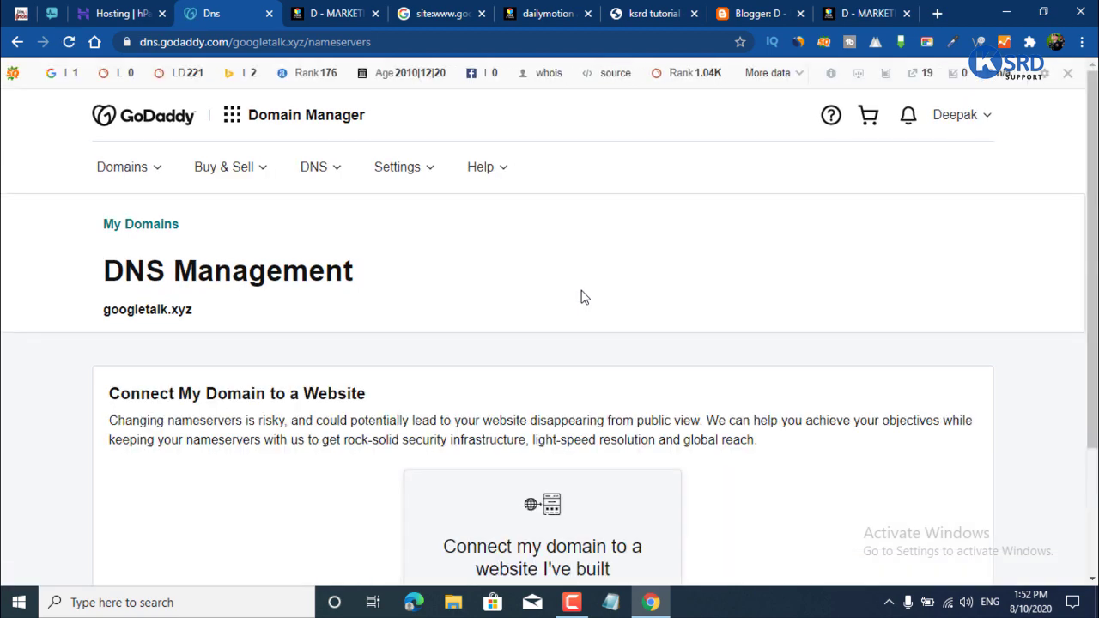
scroll(558, 326, down, 2)
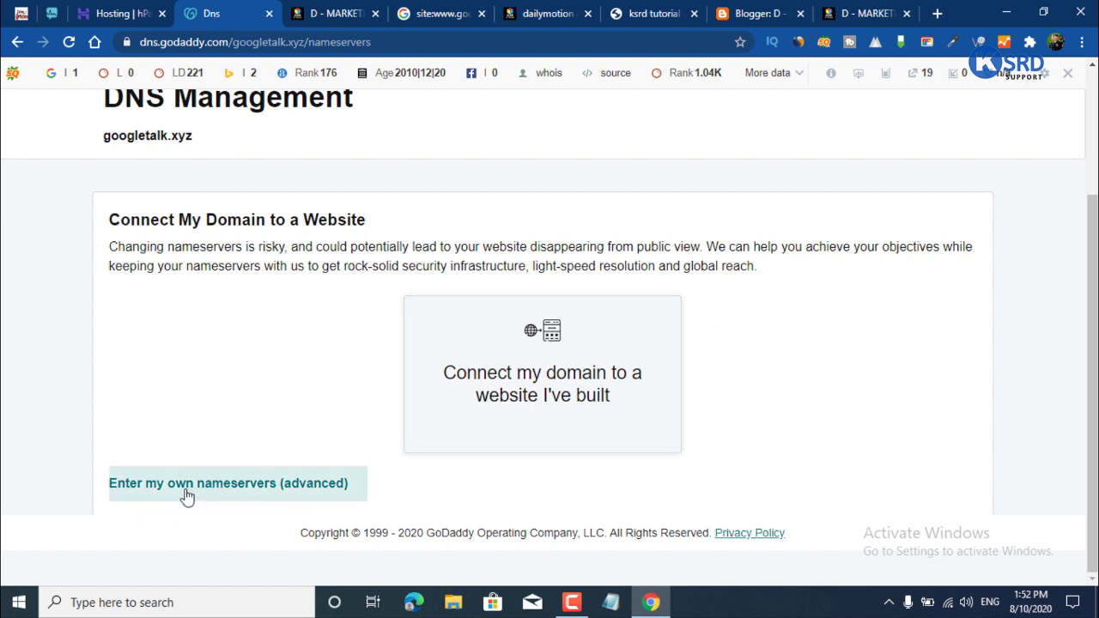
mouse_move(83, 448)
mouse_down()
mouse_move(331, 519)
mouse_move(367, 513)
mouse_up()
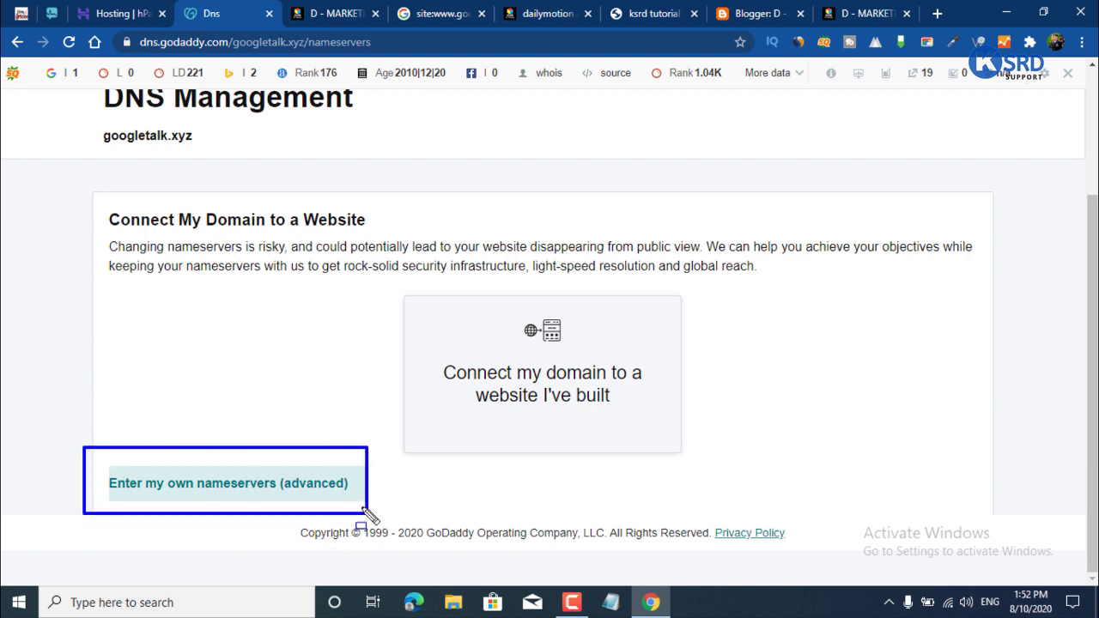
Open the advanced form for entering custom nameservers for googletalk.xyz and examine the Nameserver 1 and Nameserver 2 fields.
click(229, 482)
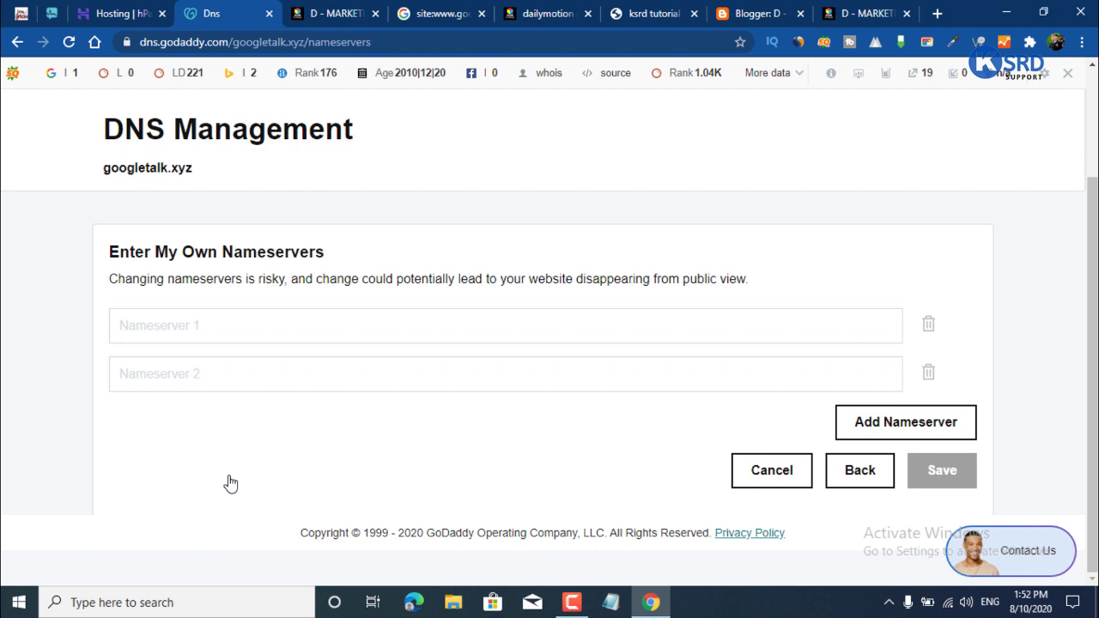
click(218, 333)
click(167, 409)
click(206, 375)
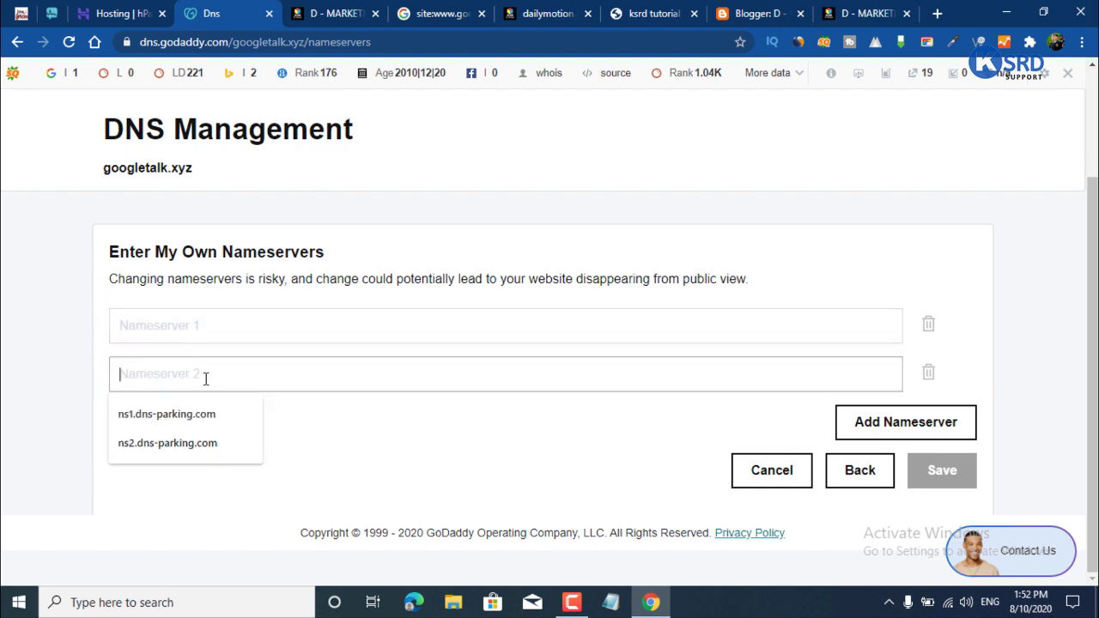
click(105, 391)
click(184, 325)
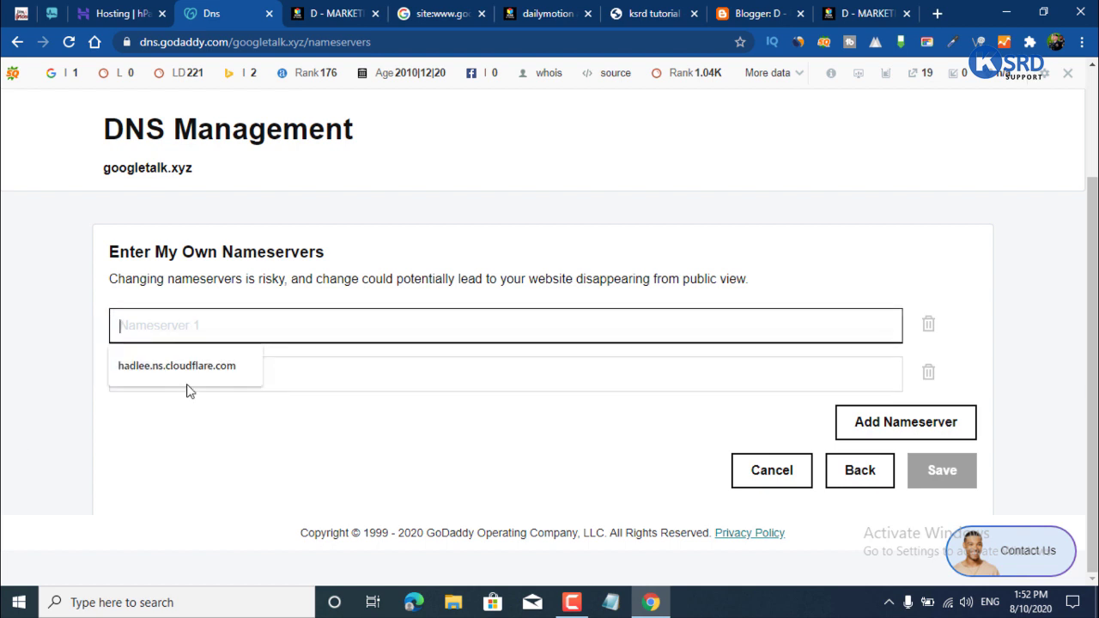
click(317, 373)
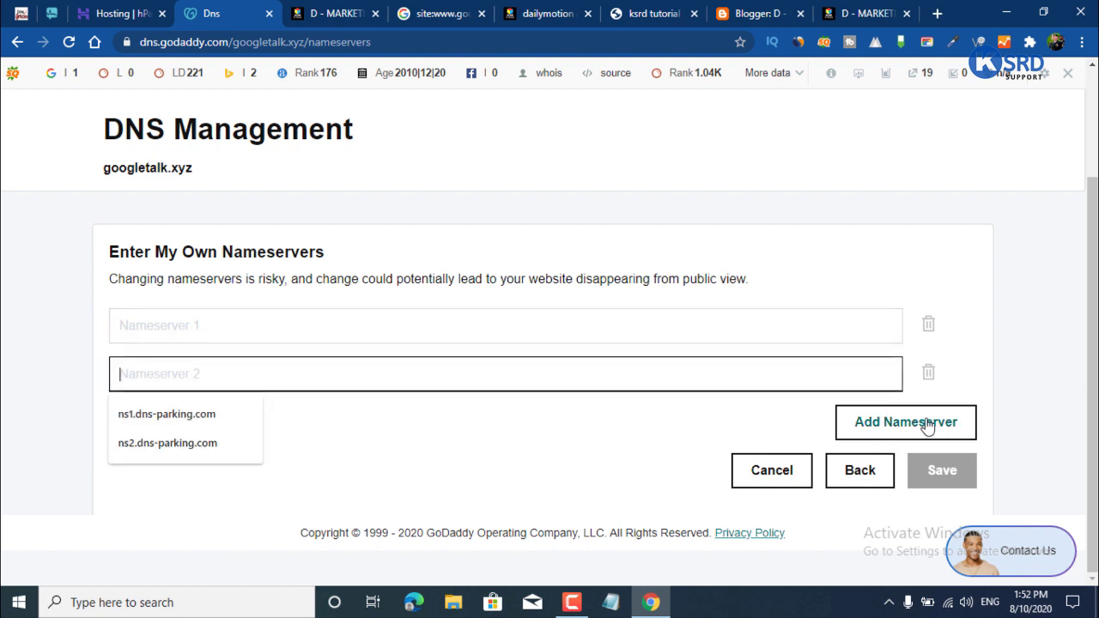
click(3, 260)
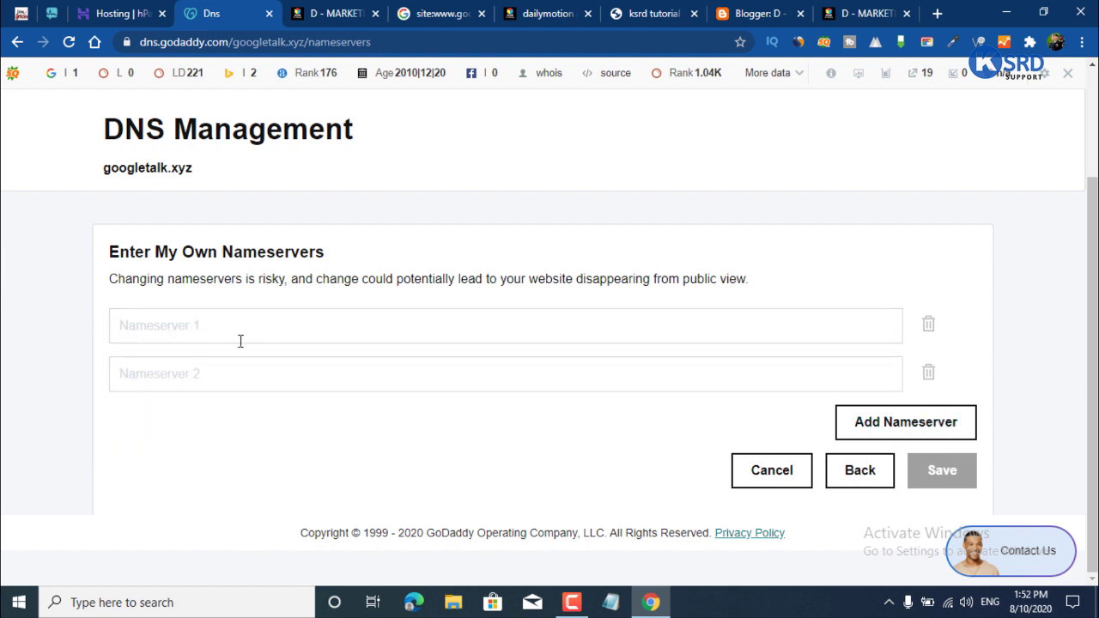
click(200, 335)
click(286, 362)
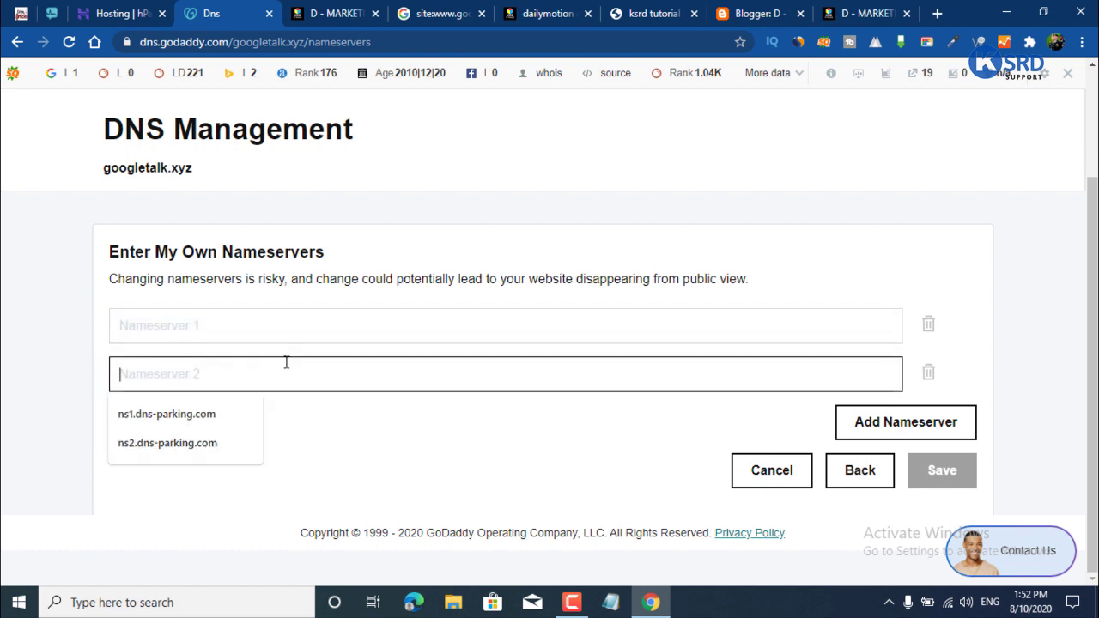
click(24, 333)
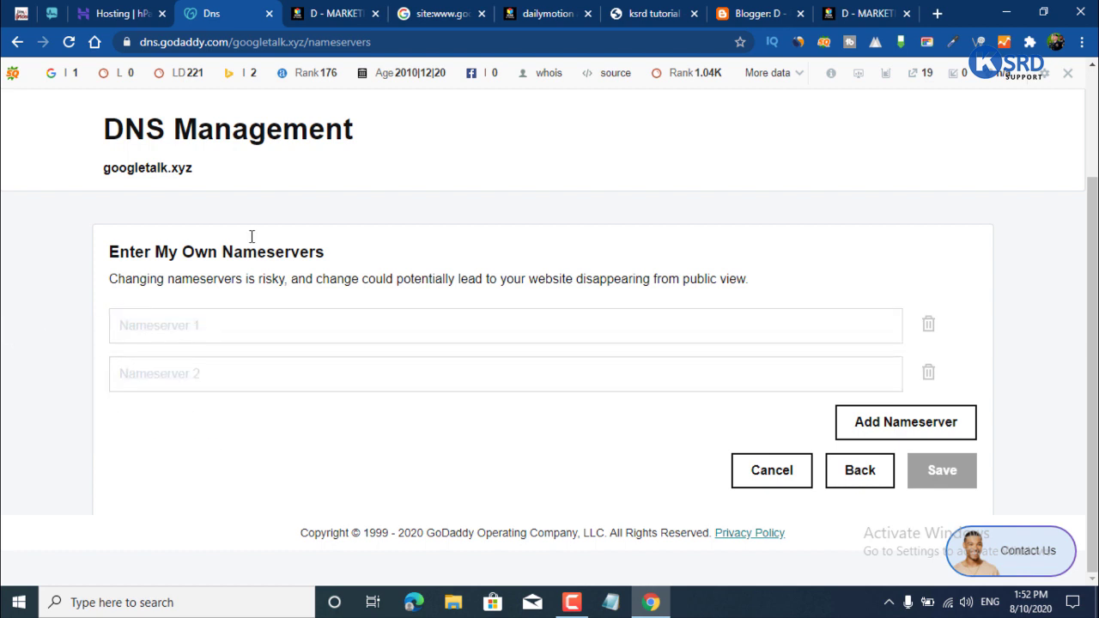
Switch to Hostinger and open the Add Website form, checking its domain and password fields.
click(116, 12)
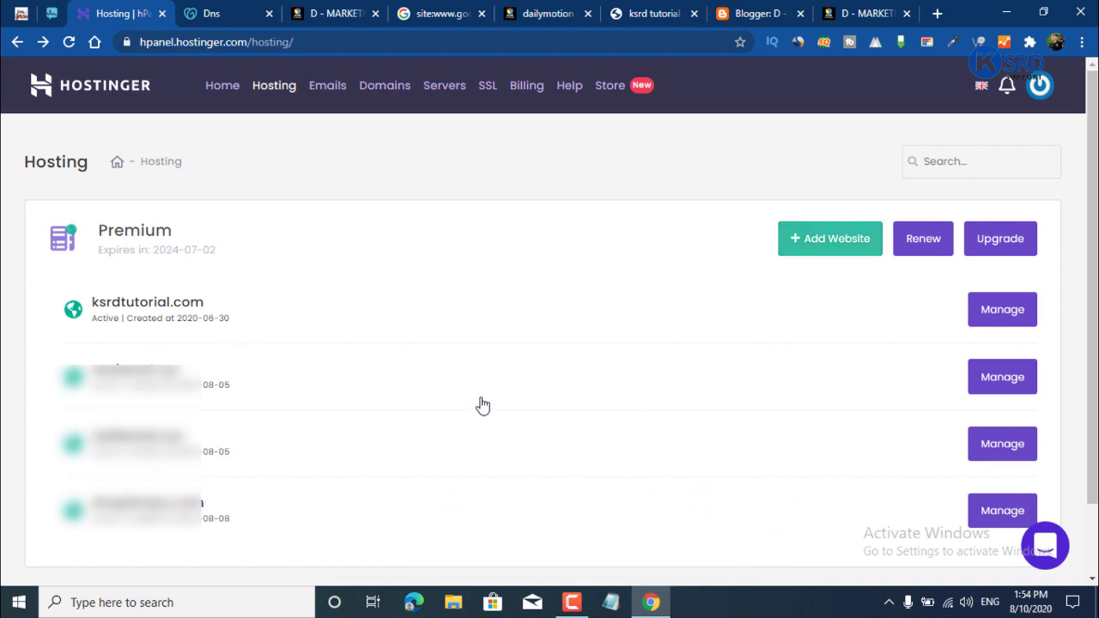
click(828, 249)
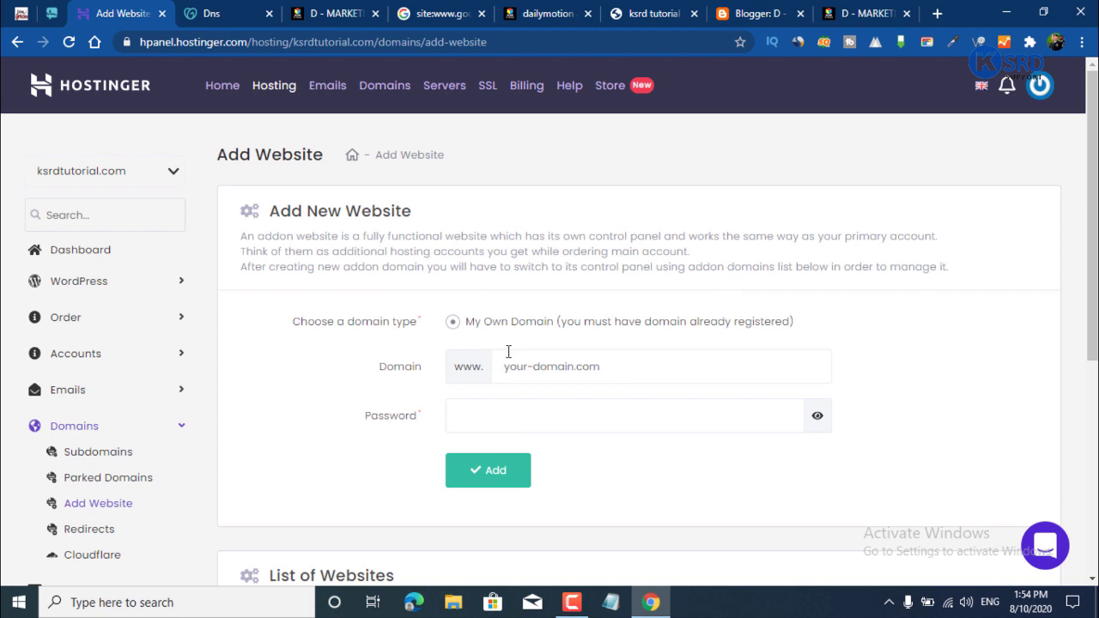
mouse_move(367, 323)
mouse_down()
mouse_move(691, 419)
mouse_move(809, 416)
mouse_move(798, 405)
mouse_up()
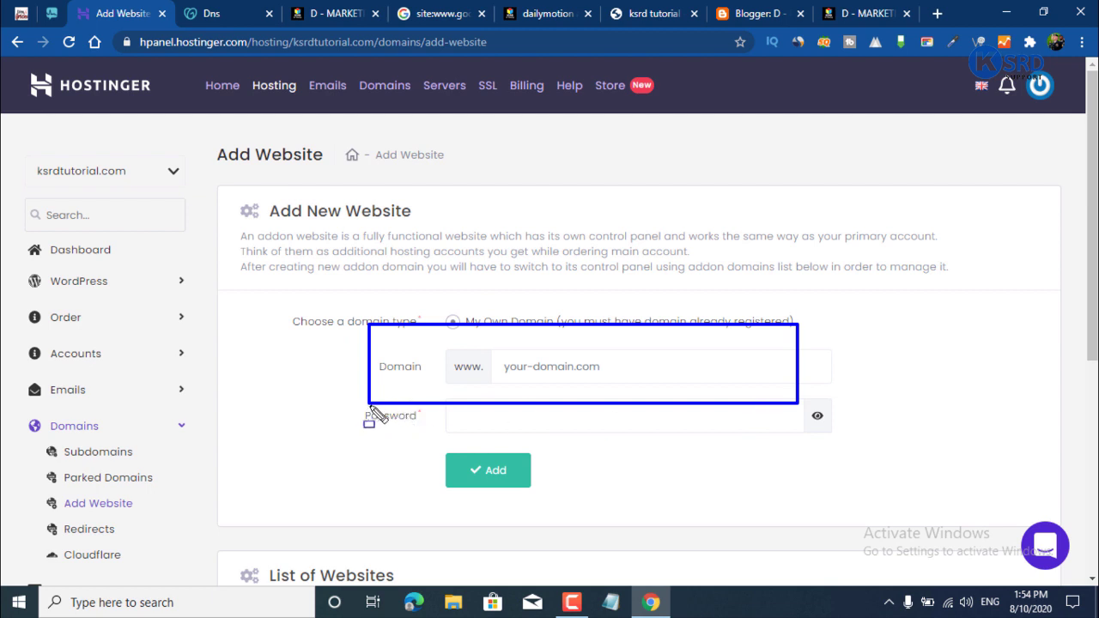
mouse_move(356, 395)
mouse_down()
mouse_move(418, 432)
mouse_move(824, 438)
mouse_up()
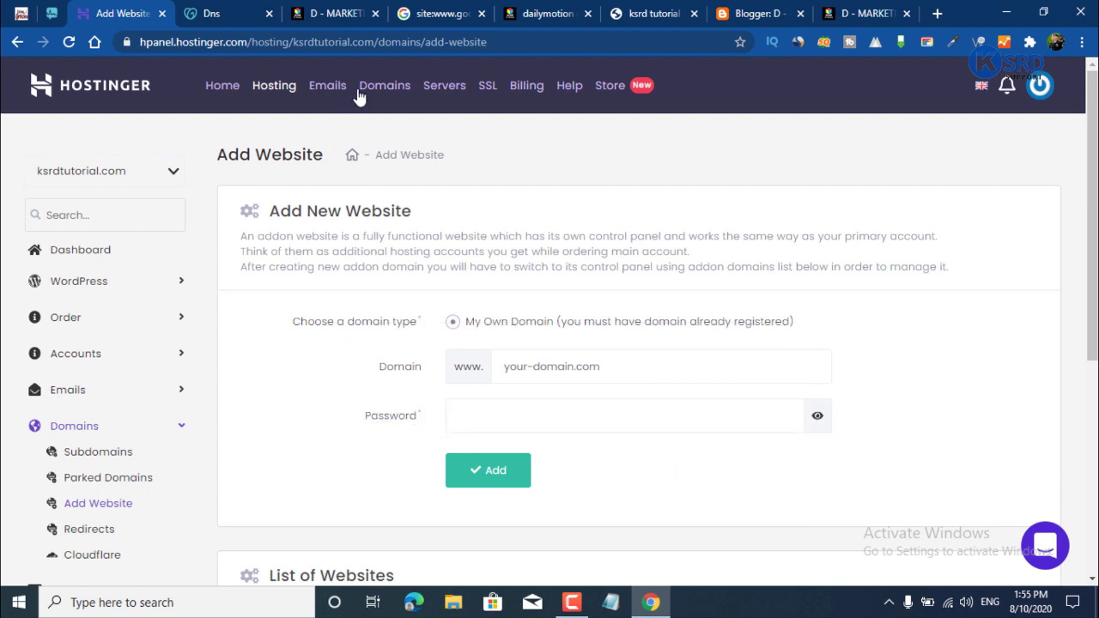
Switch to the live D - MARKETING site and copy its web address.
click(347, 16)
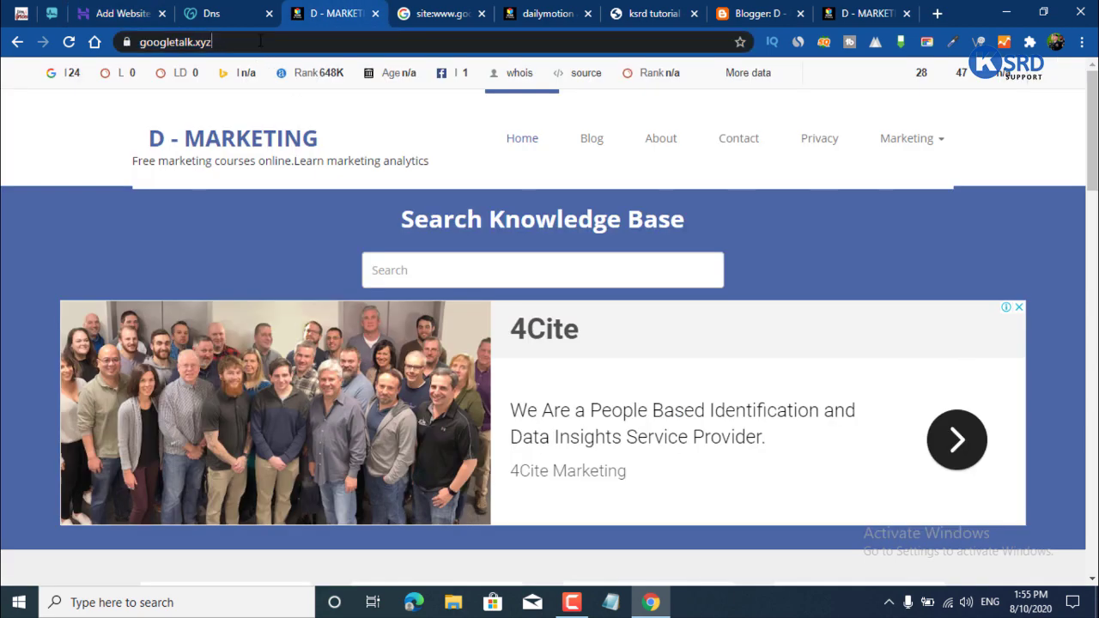
click(204, 43)
right_click(196, 44)
click(253, 137)
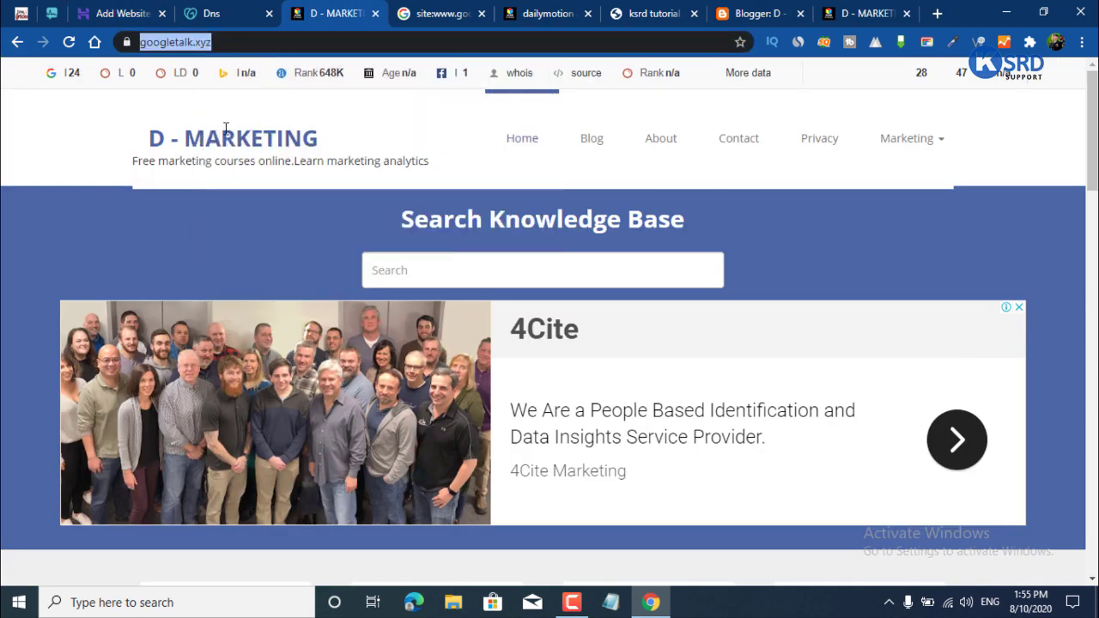
Paste the copied address as the new website's domain in Hostinger and trim it to googletalk.xyz.
click(120, 11)
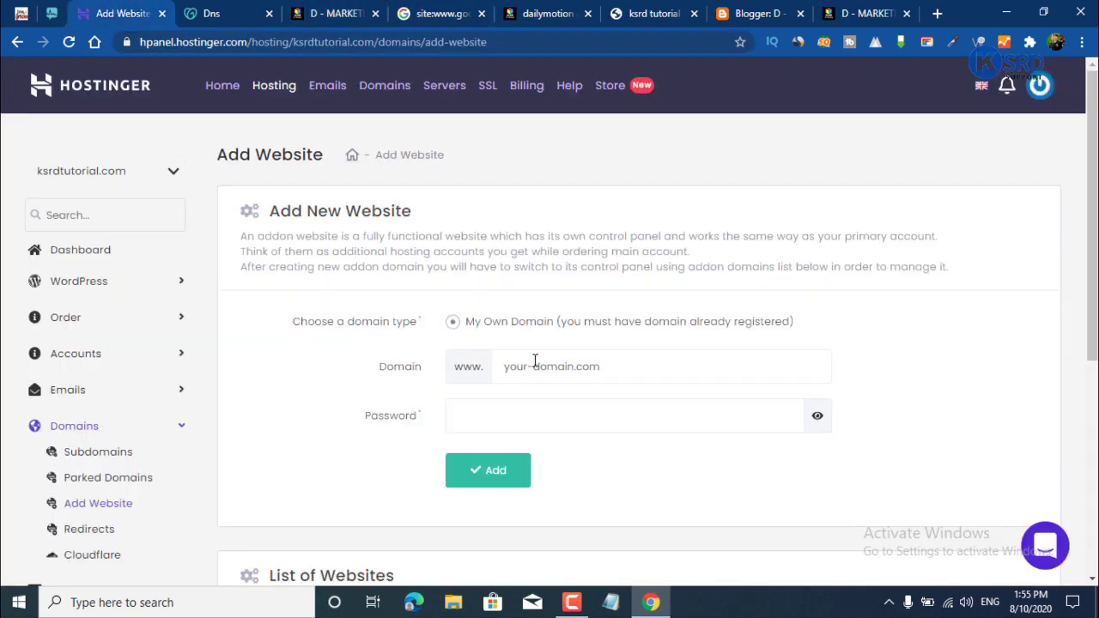
click(535, 364)
right_click(533, 366)
click(588, 213)
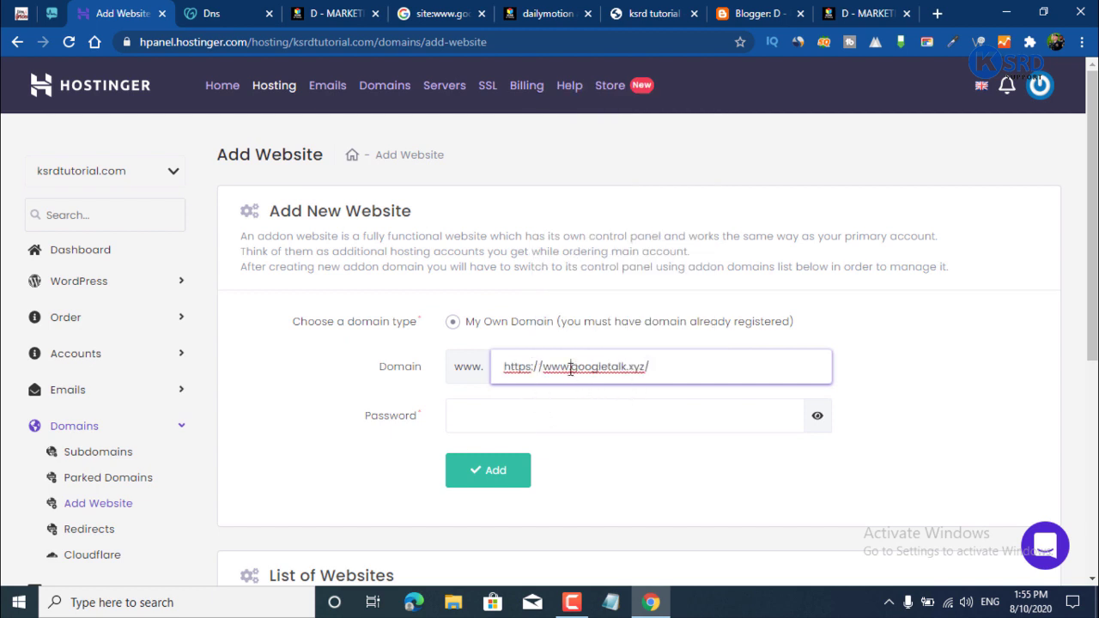
drag(570, 368, 430, 373)
key(BackSpace)
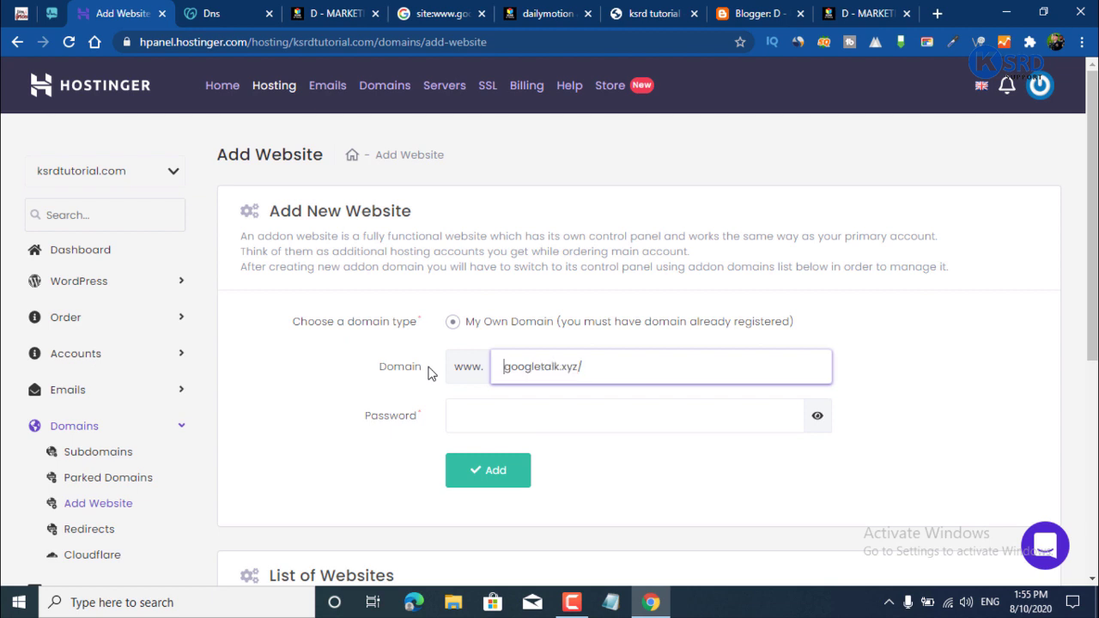
key(BackSpace)
drag(669, 366, 254, 408)
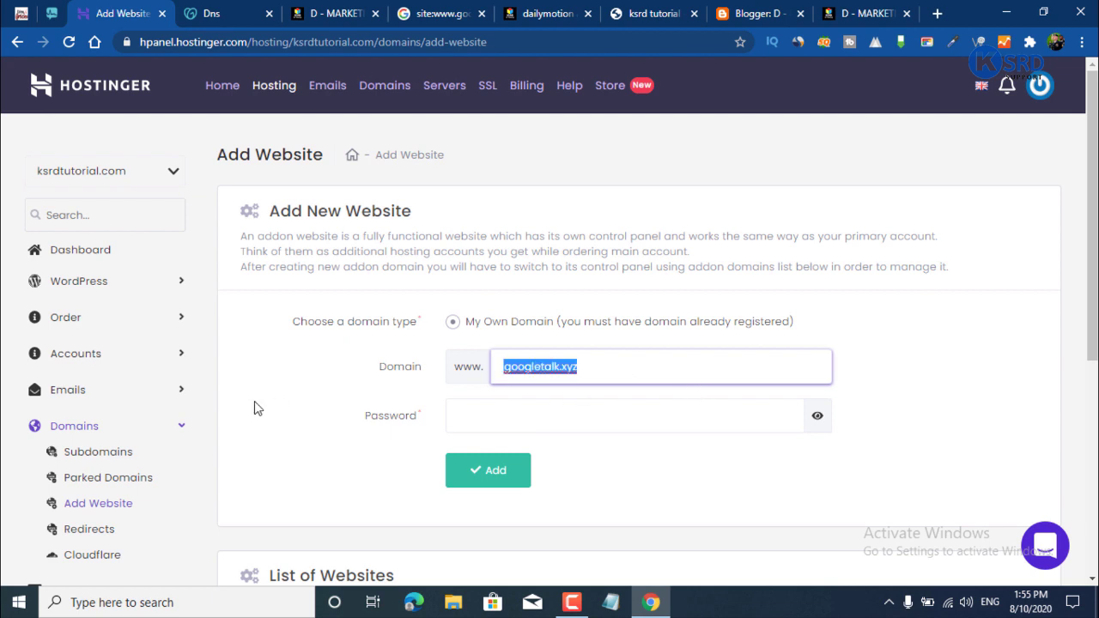
click(1000, 348)
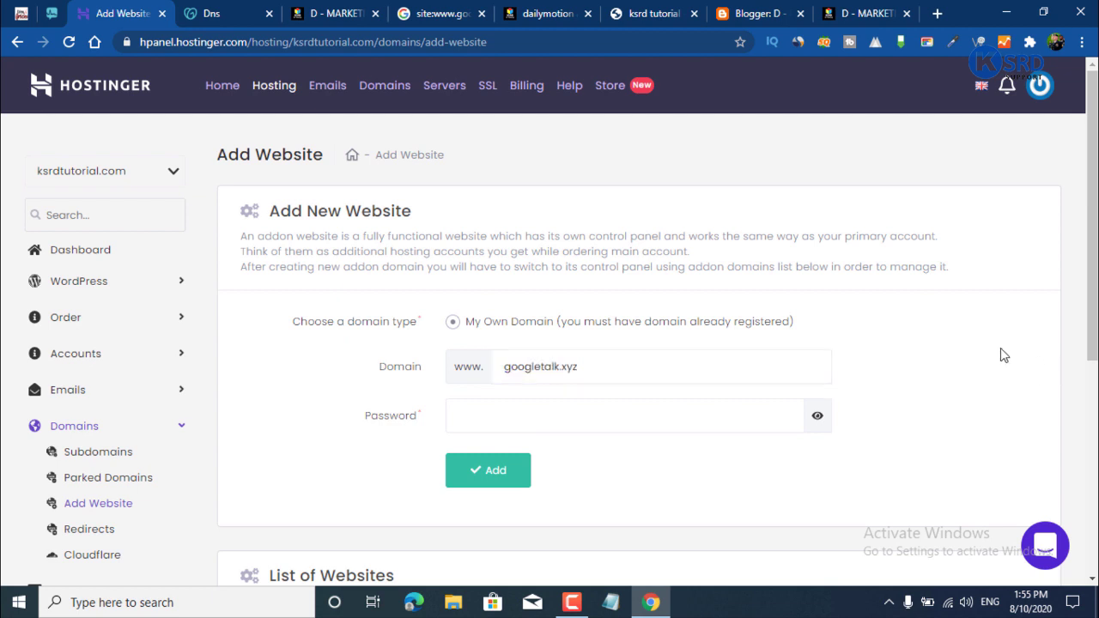
Enter the new website's password, add the website, and locate googletalk.xyz in the List of Websites.
click(515, 417)
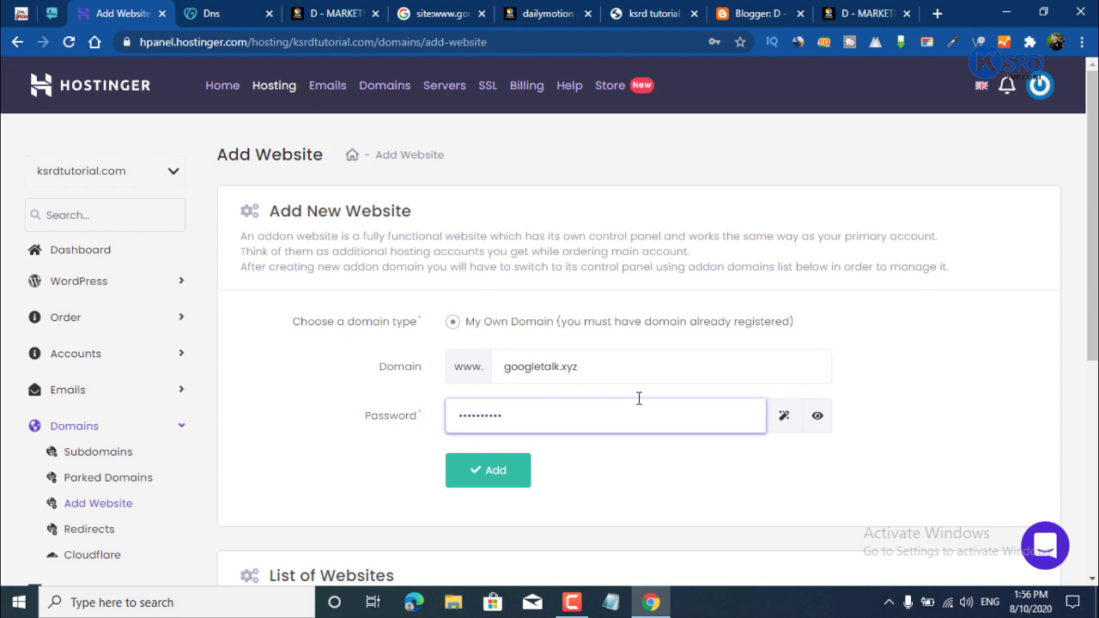
click(505, 472)
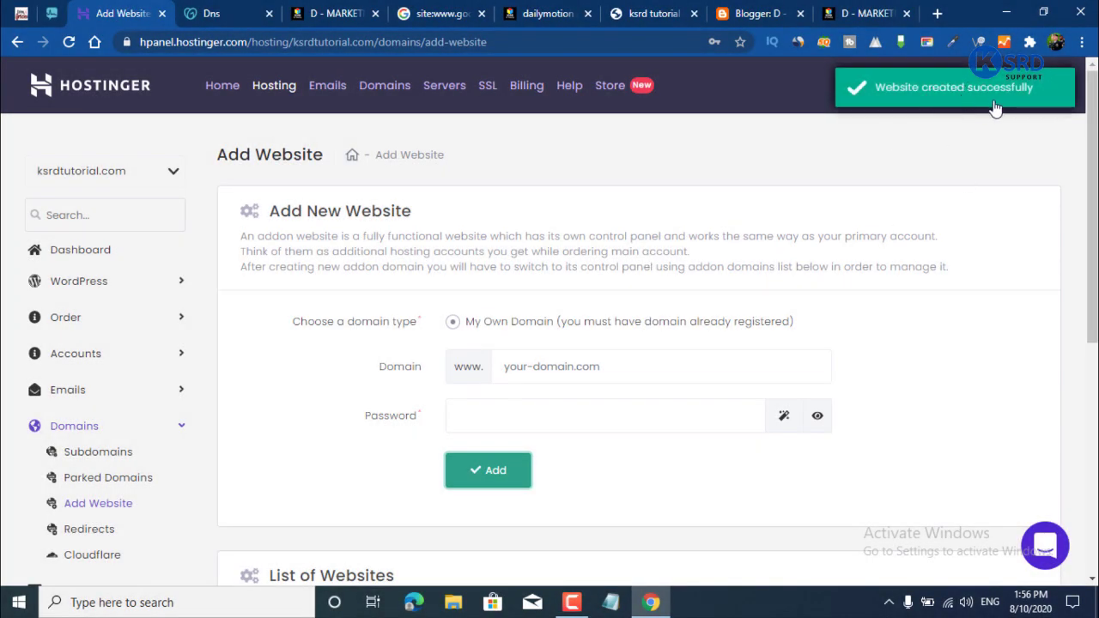
scroll(912, 253, down, 5)
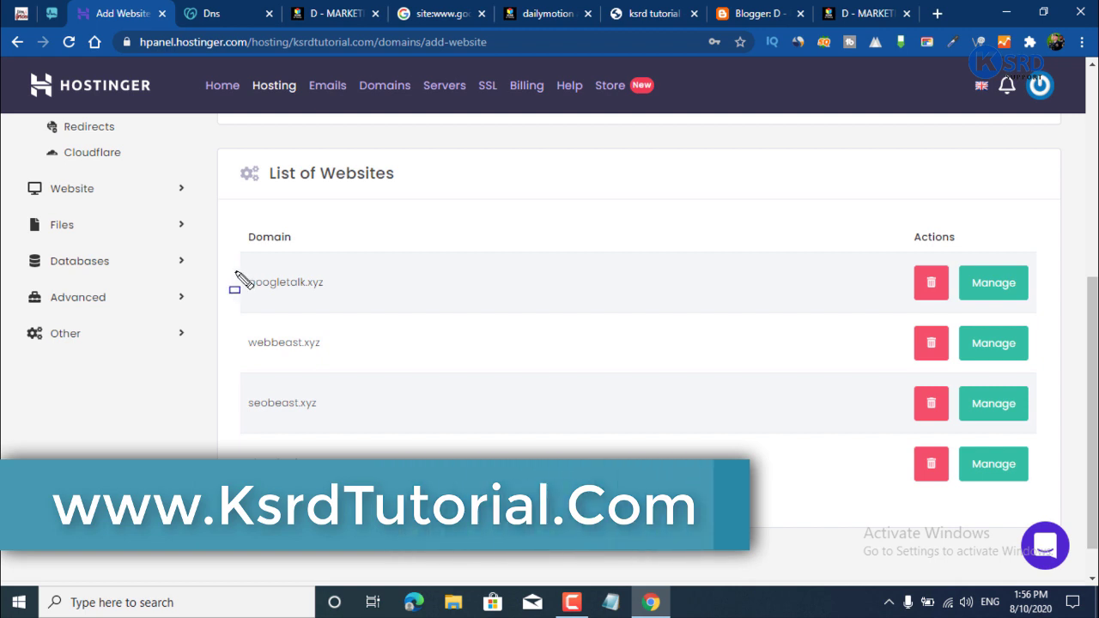
drag(232, 258, 434, 310)
mouse_move(601, 343)
mouse_down()
mouse_move(1095, 318)
mouse_move(1048, 313)
mouse_up()
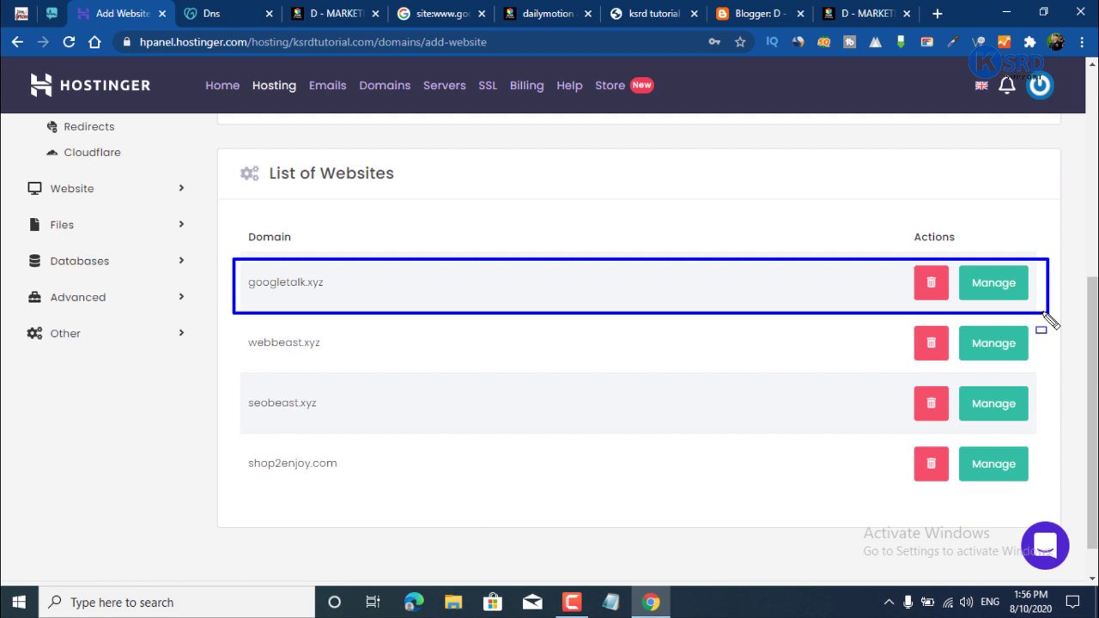
key(Escape)
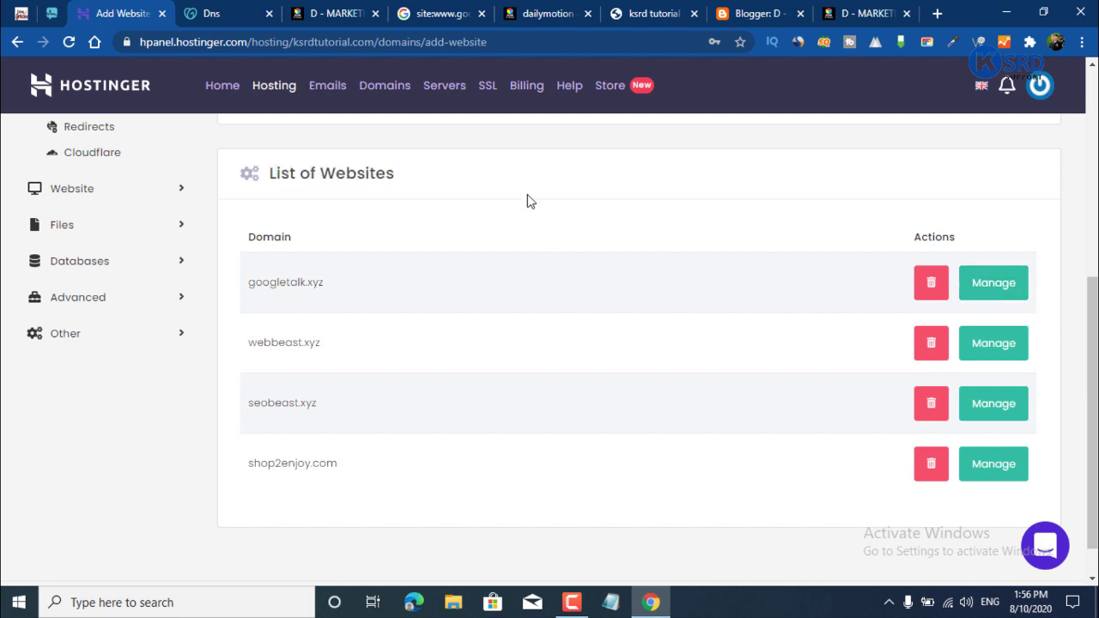
Open the management page of googletalk.xyz and display its account details with the nameservers.
click(993, 282)
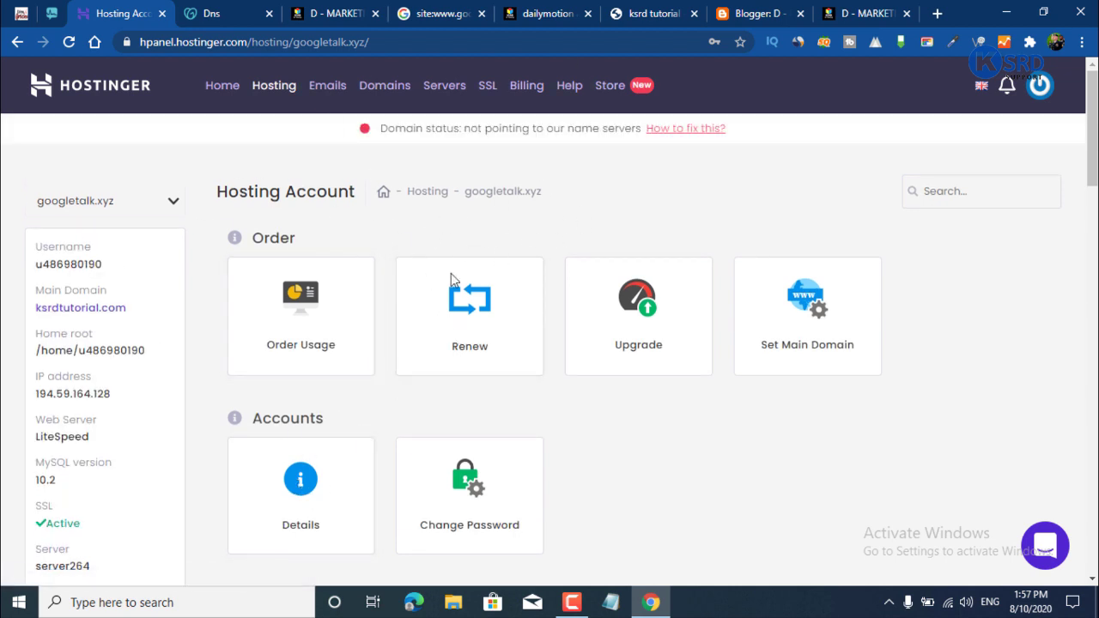
scroll(595, 400, down, 1)
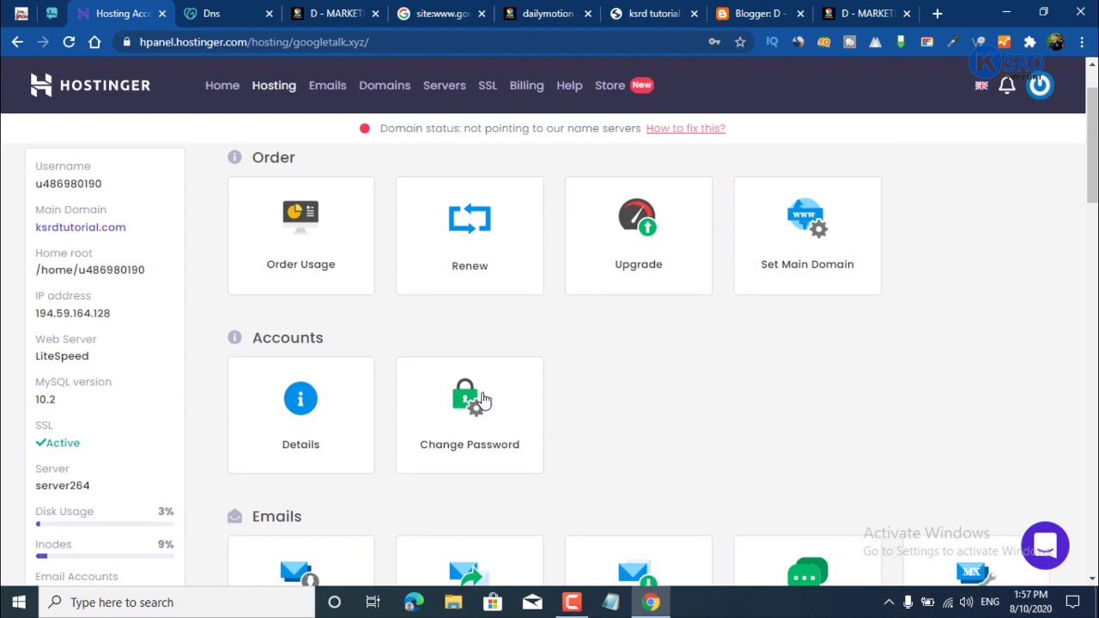
click(340, 420)
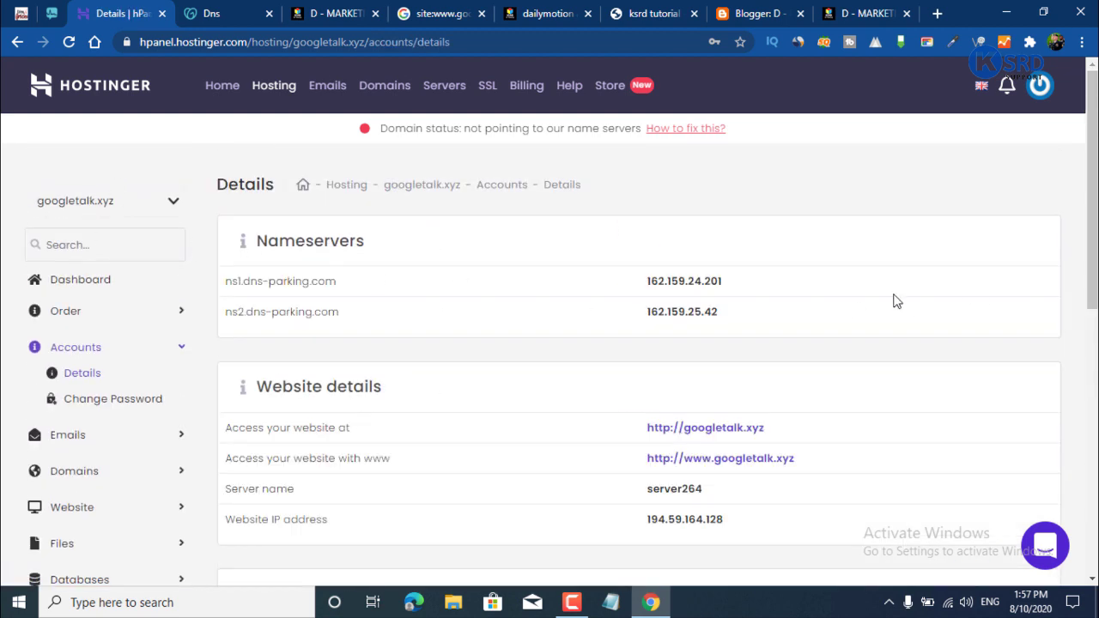
drag(227, 285, 341, 285)
right_click(318, 282)
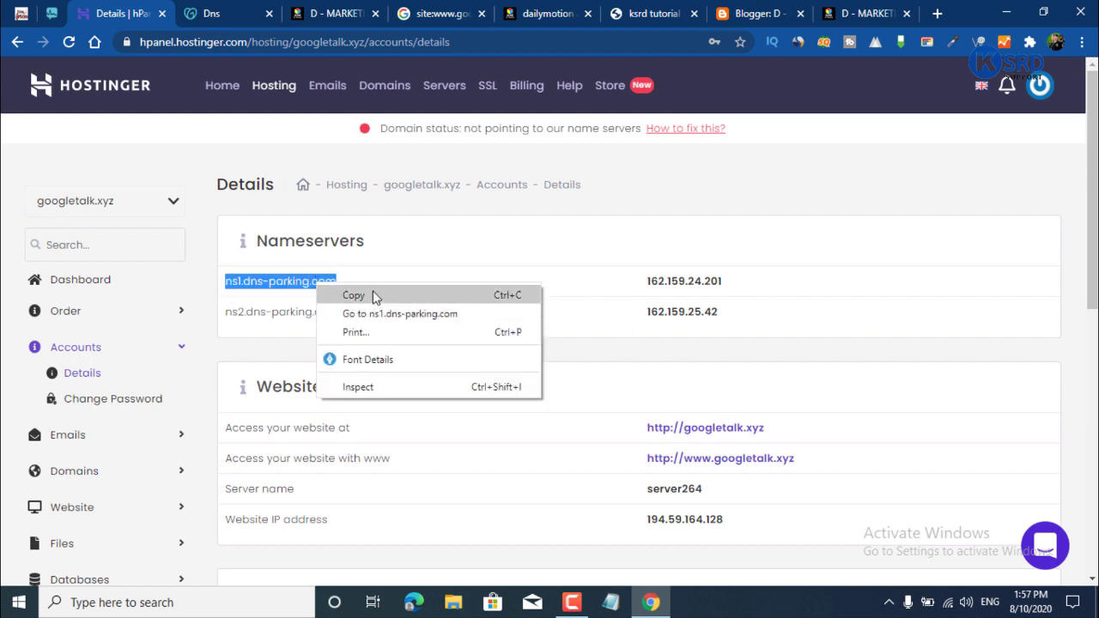
click(377, 297)
click(209, 13)
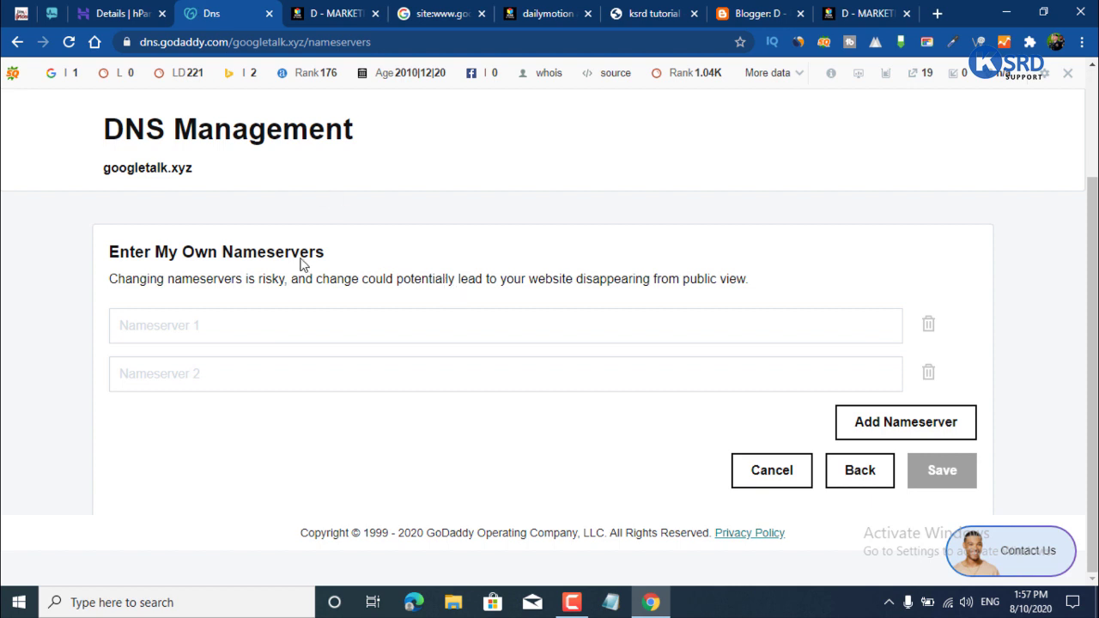
drag(96, 169, 320, 177)
click(320, 179)
click(174, 318)
right_click(173, 319)
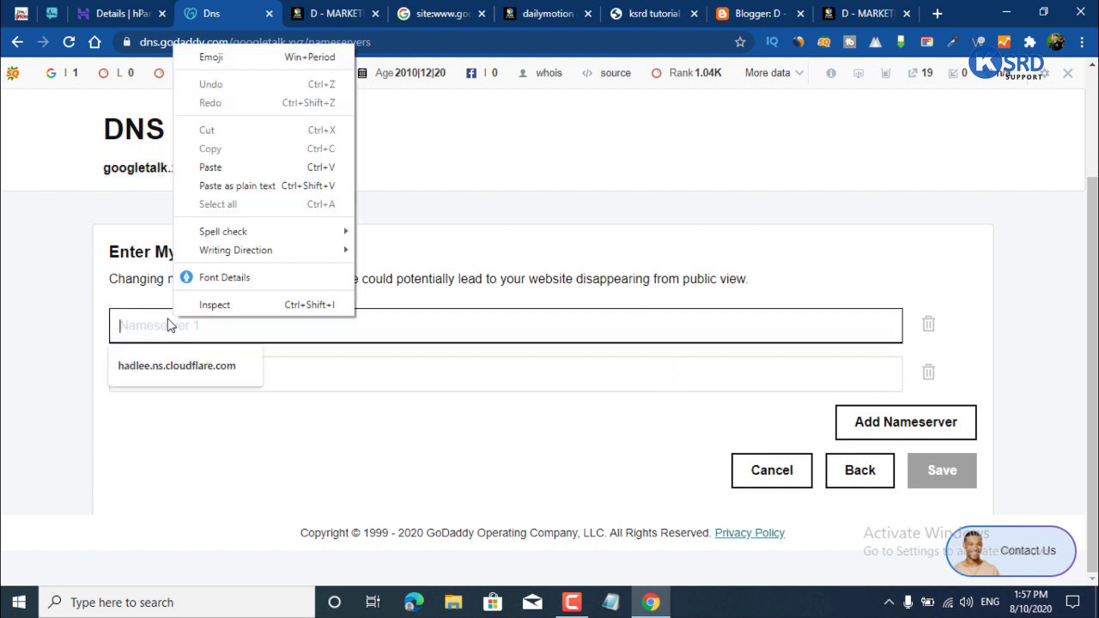
click(240, 169)
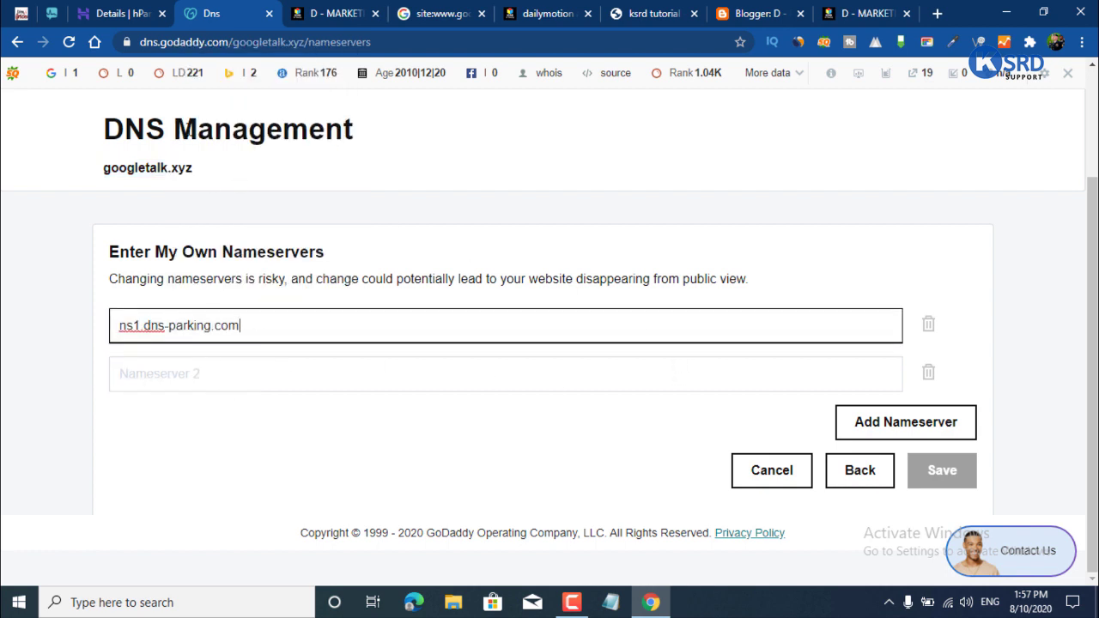
click(143, 7)
drag(341, 317, 230, 312)
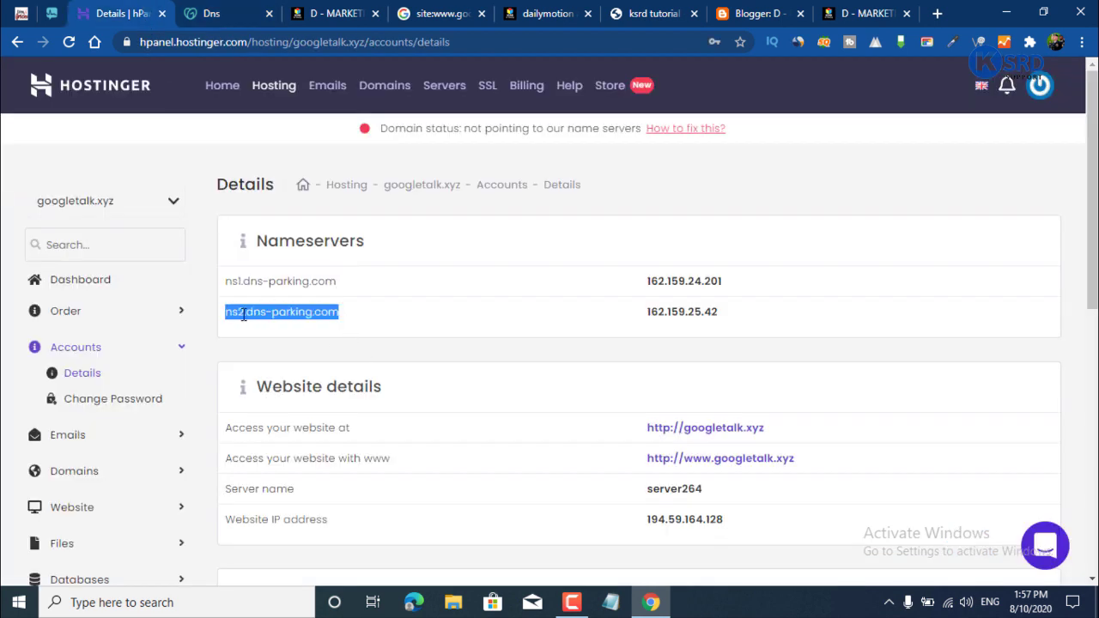
right_click(243, 315)
click(287, 324)
click(210, 13)
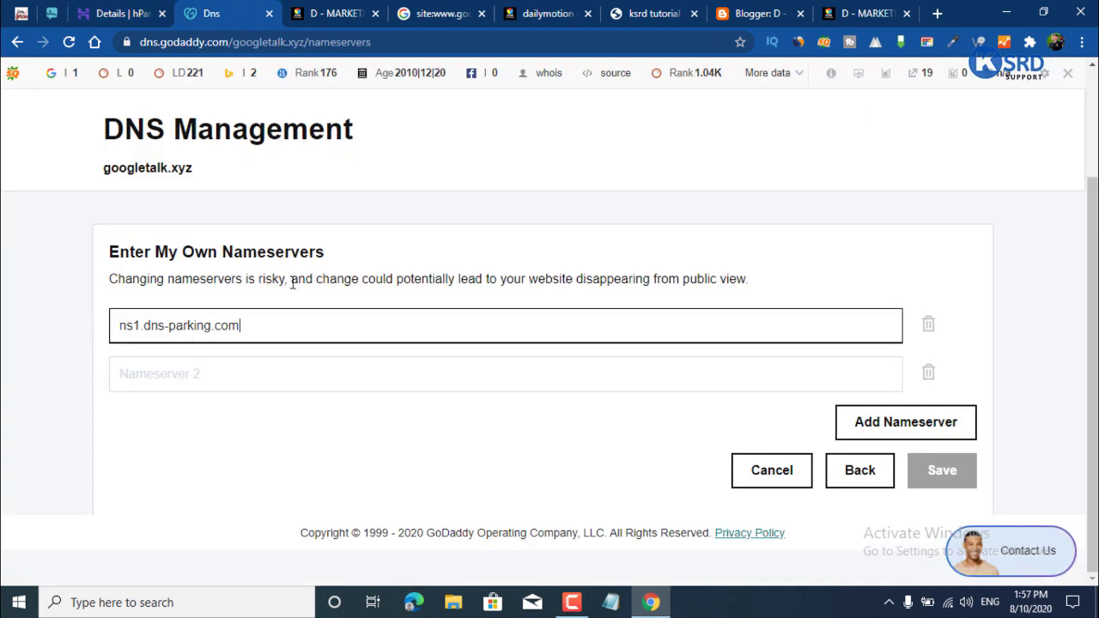
click(237, 379)
right_click(238, 379)
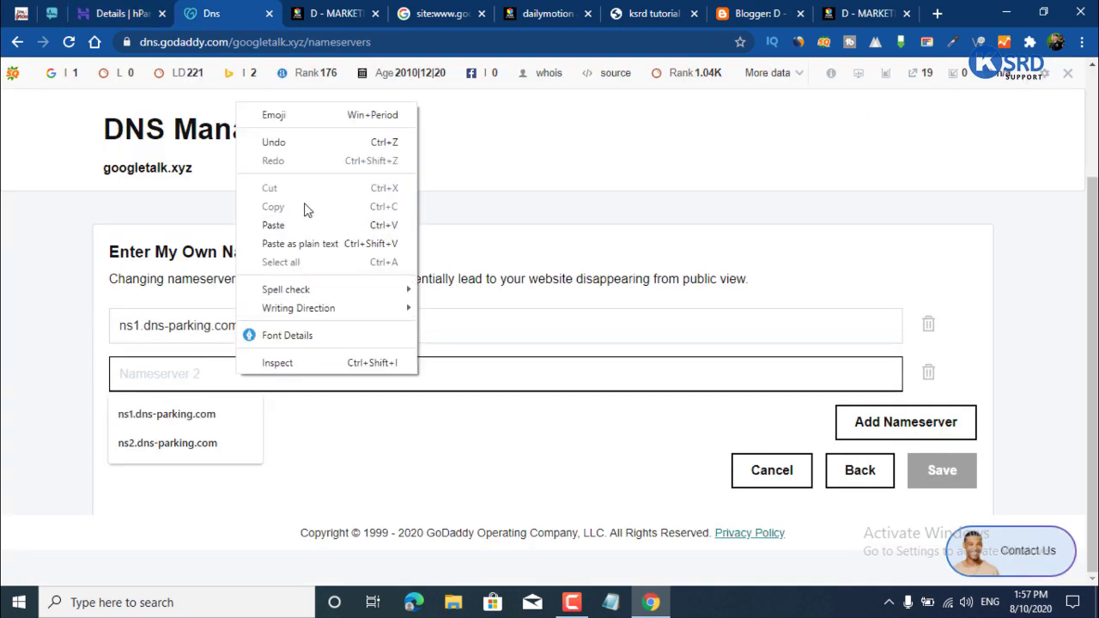
click(308, 225)
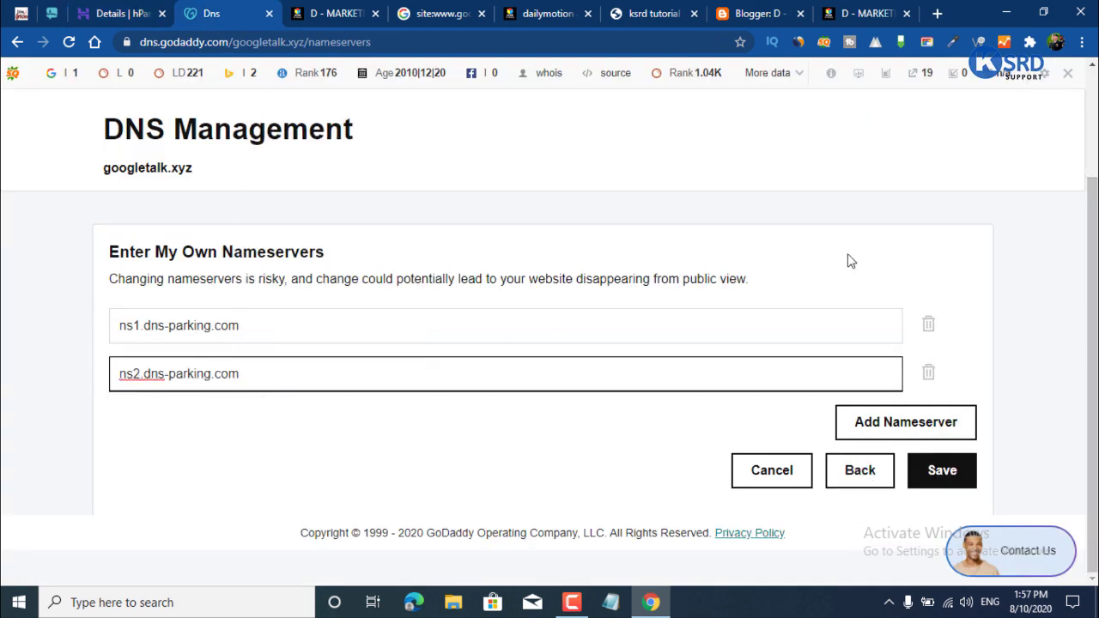
click(950, 478)
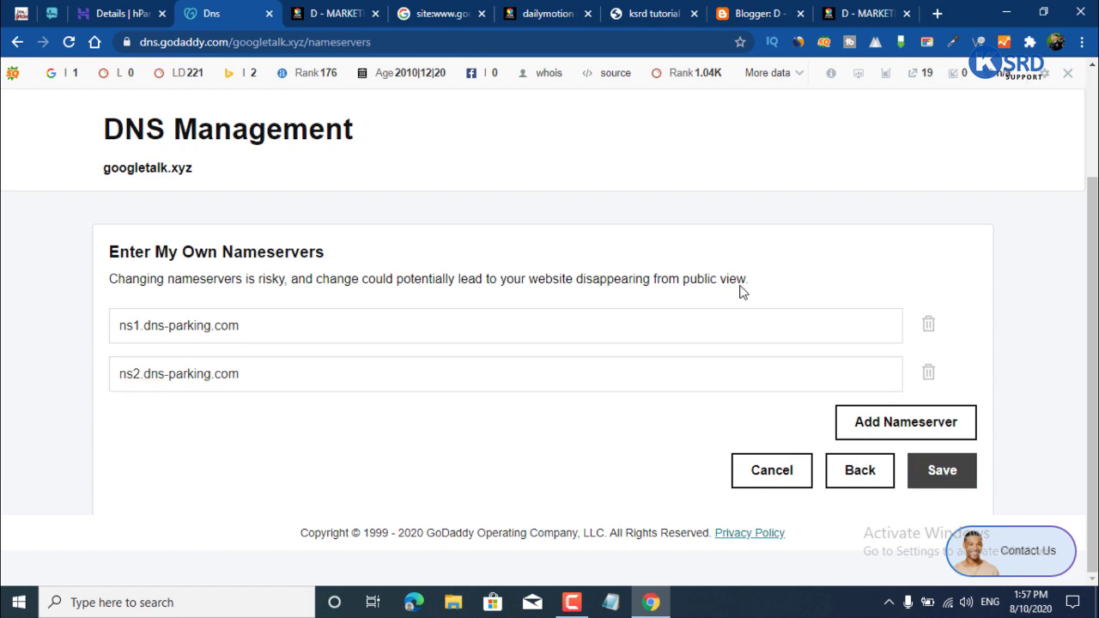
scroll(741, 289, up, 2)
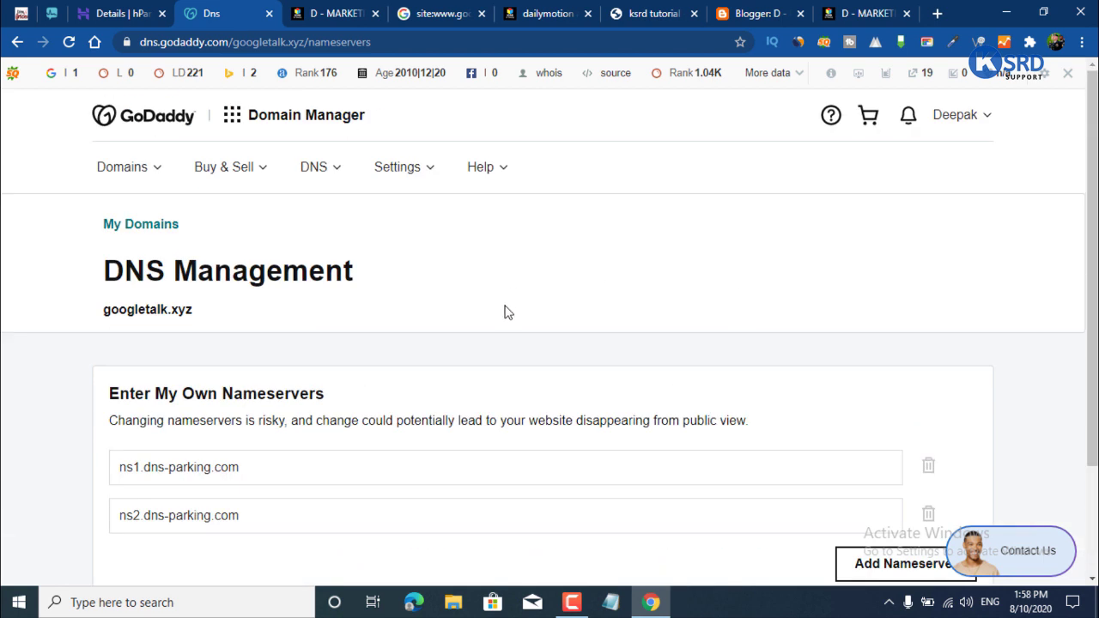
scroll(655, 363, down, 2)
scroll(613, 358, up, 2)
scroll(653, 297, down, 2)
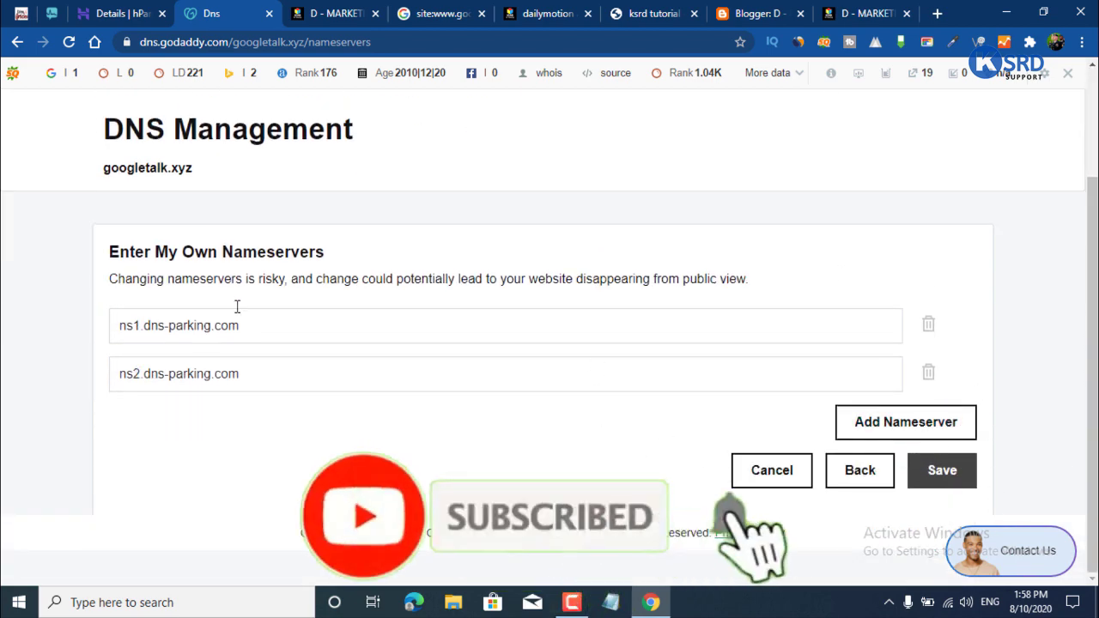
drag(97, 284, 358, 294)
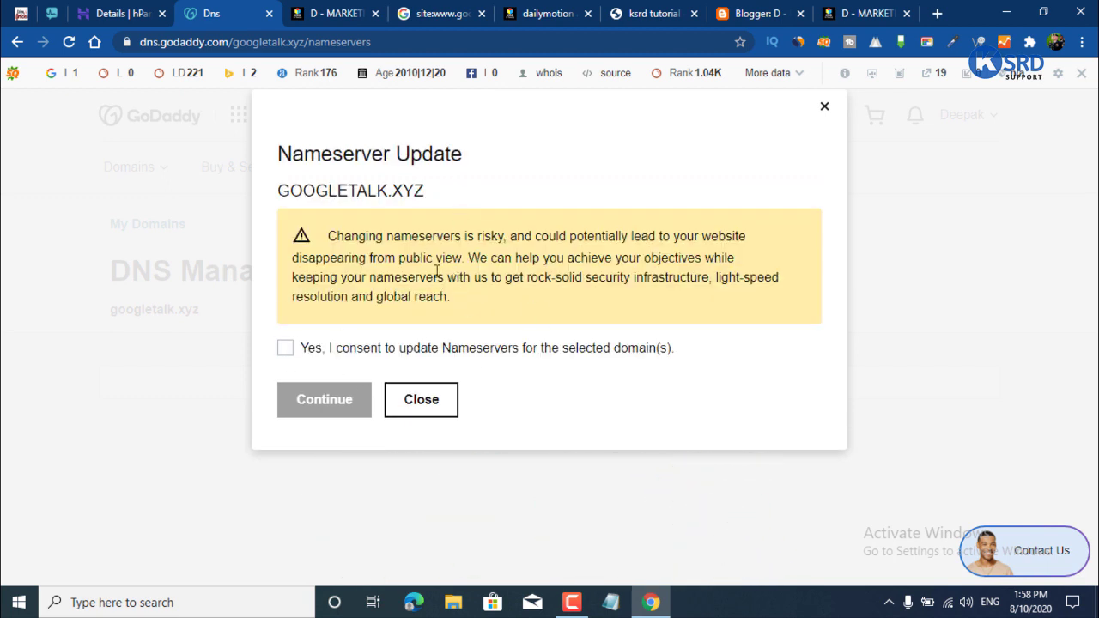
Read the Nameserver Update warning for googletalk.xyz, consent to updating the nameservers, and continue.
drag(339, 239, 606, 277)
click(455, 297)
drag(455, 297, 330, 234)
click(551, 297)
drag(351, 232, 520, 316)
click(520, 316)
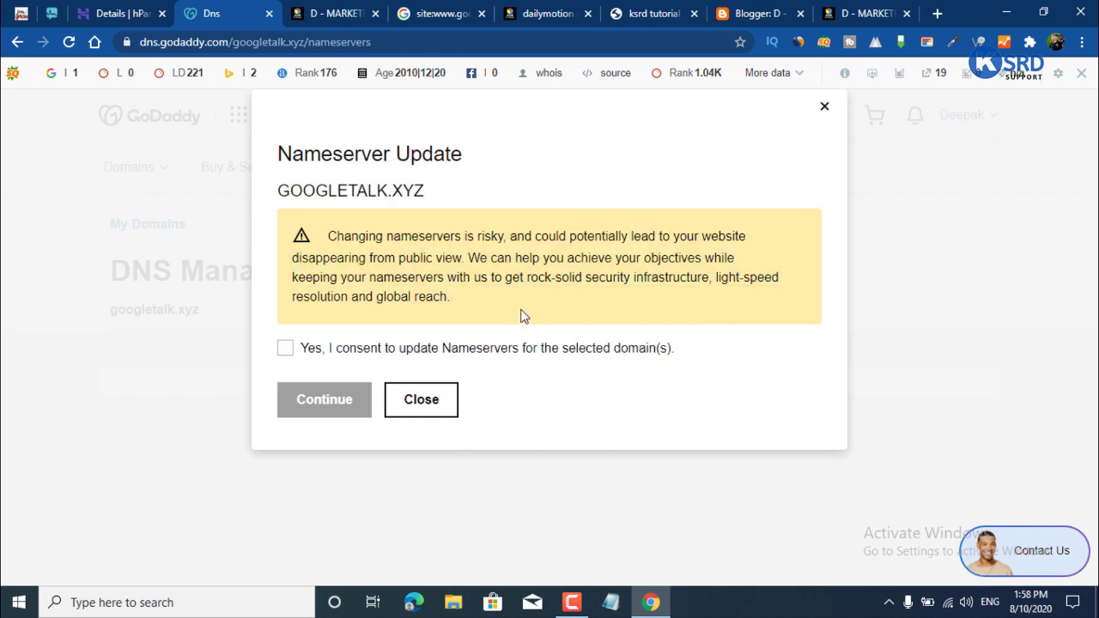
click(285, 349)
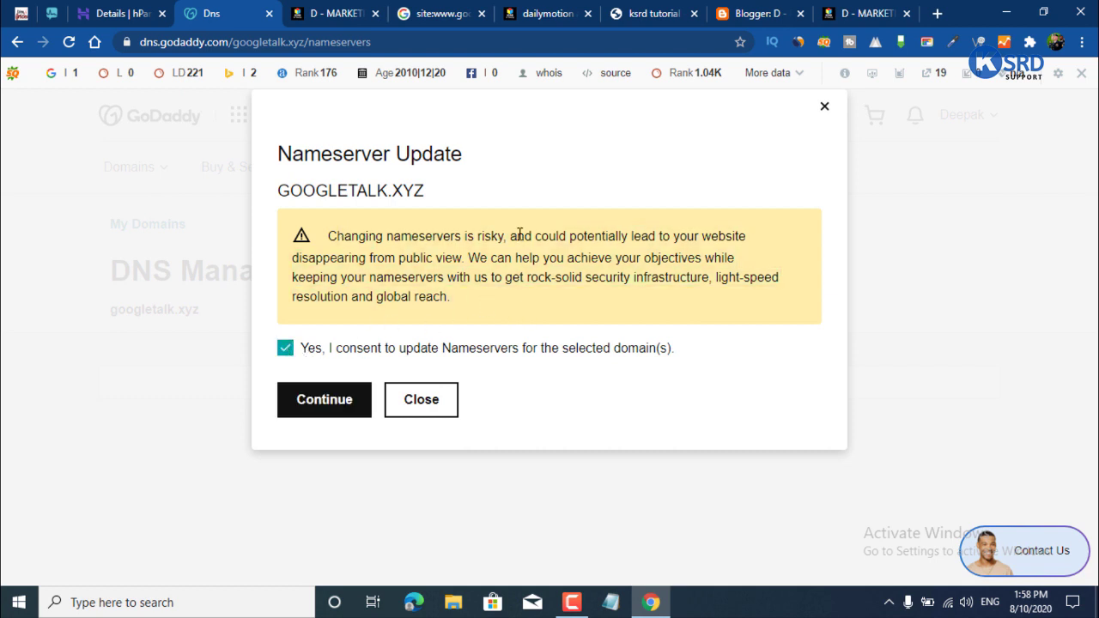
click(330, 410)
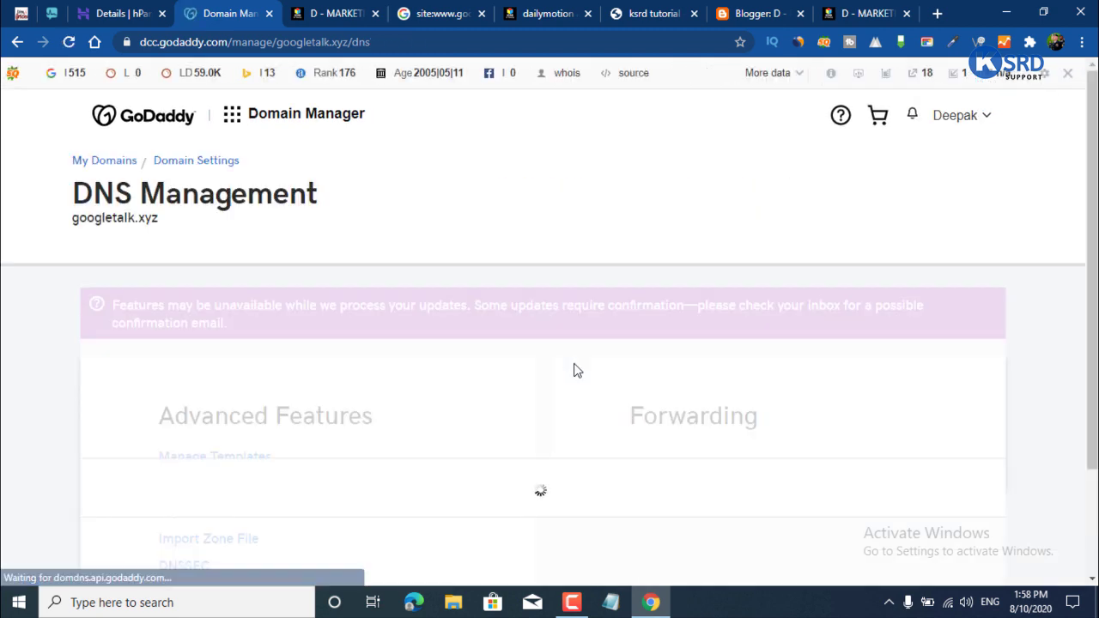
Examine the update notice, Records and Nameservers sections on the DNS Management page of googletalk.xyz.
scroll(574, 364, down, 2)
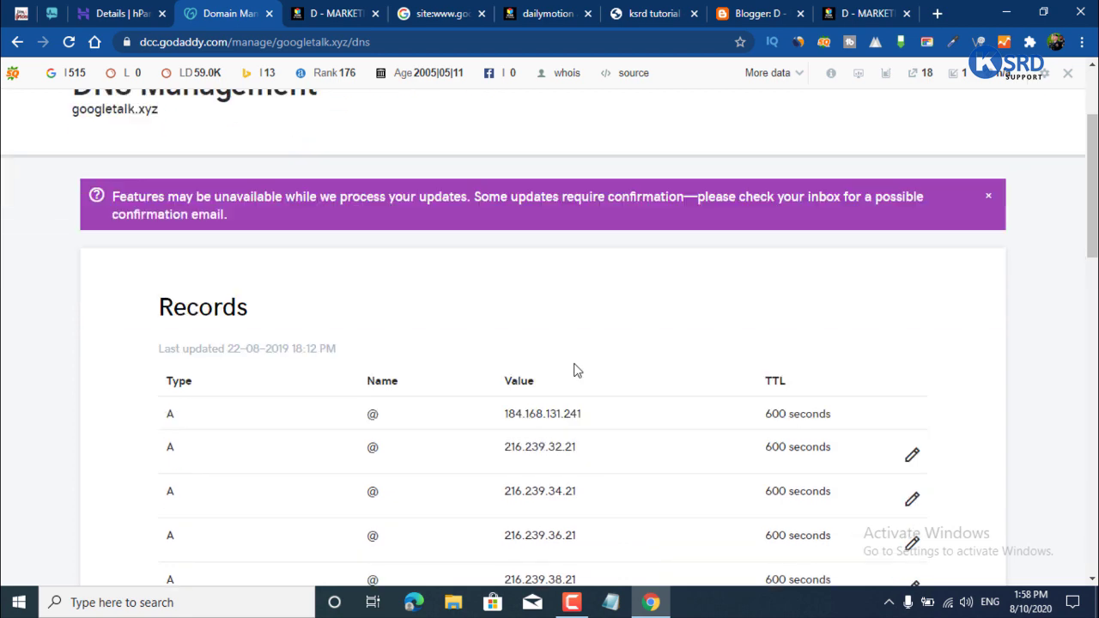
scroll(576, 370, down, 10)
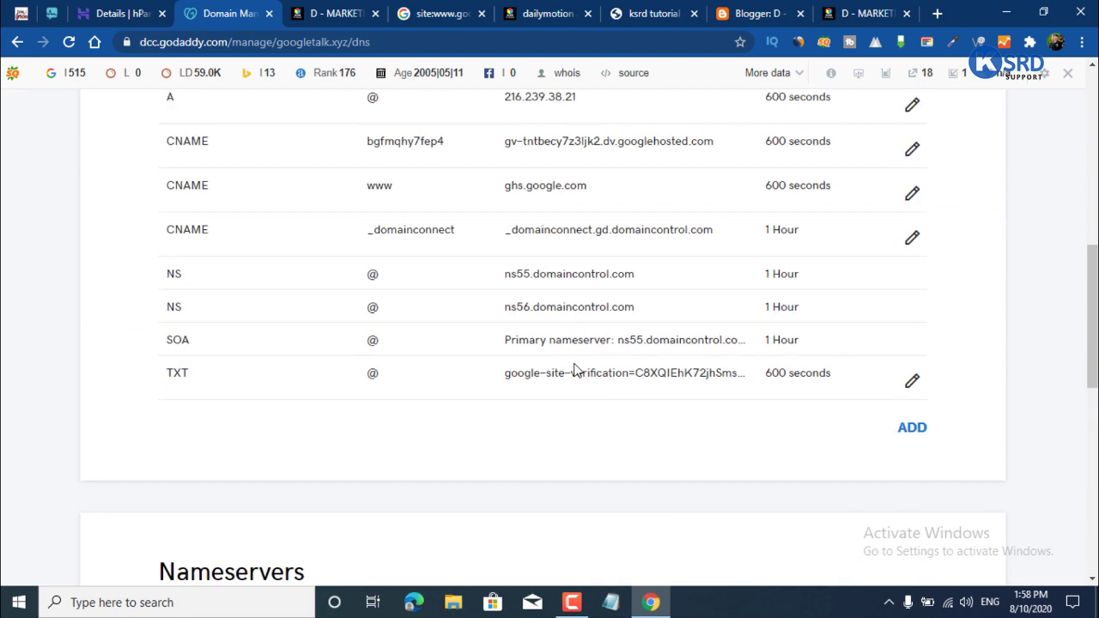
scroll(574, 370, up, 11)
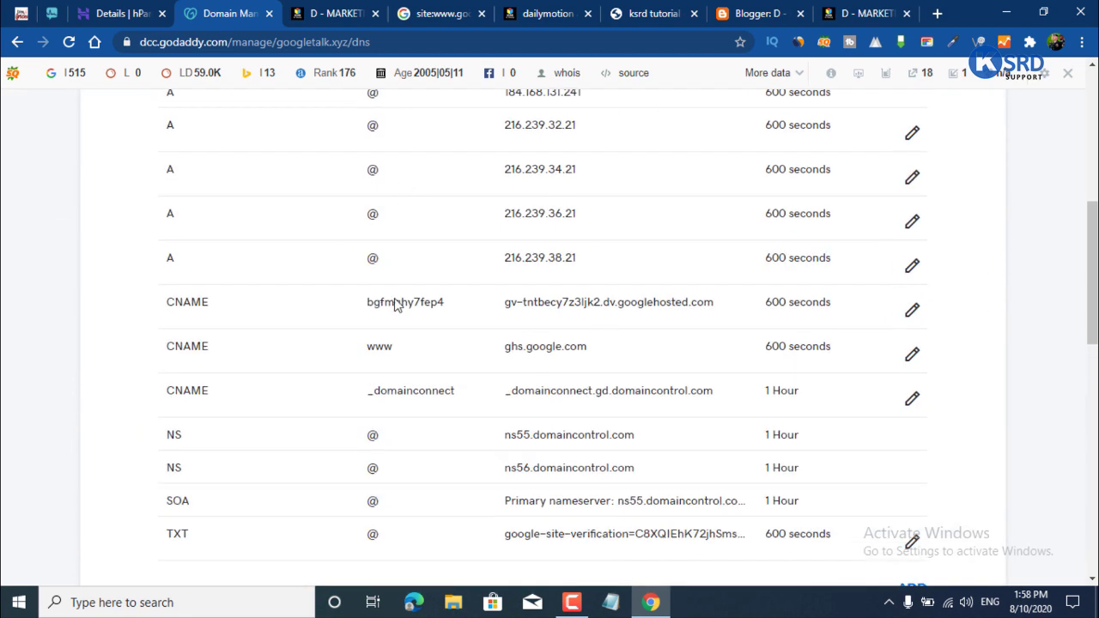
scroll(601, 385, down, 3)
scroll(591, 351, up, 3)
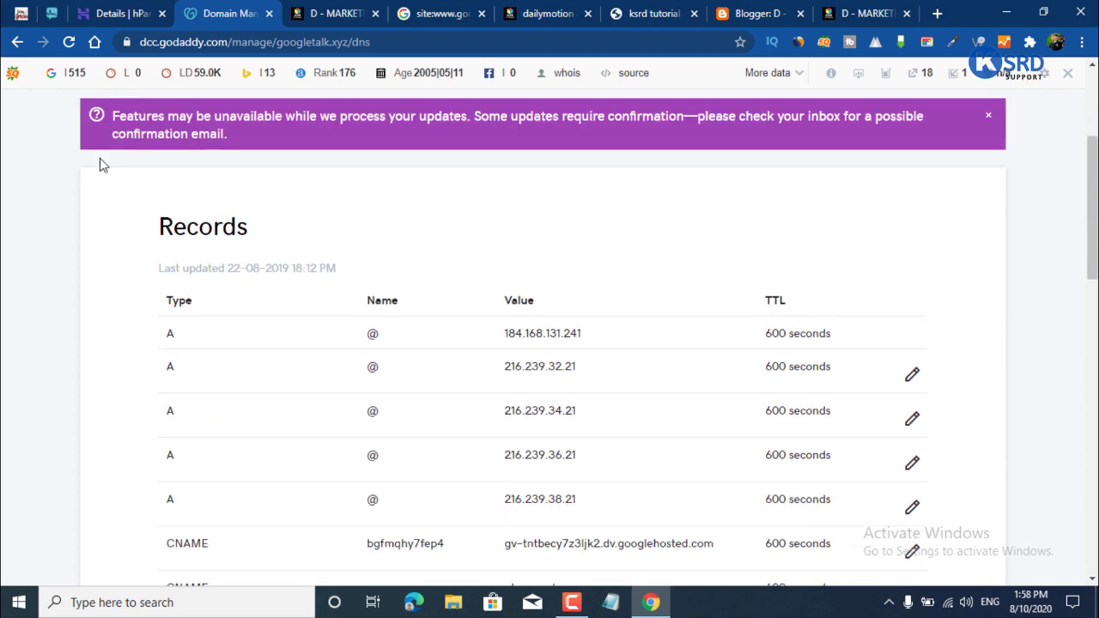
drag(110, 123, 342, 142)
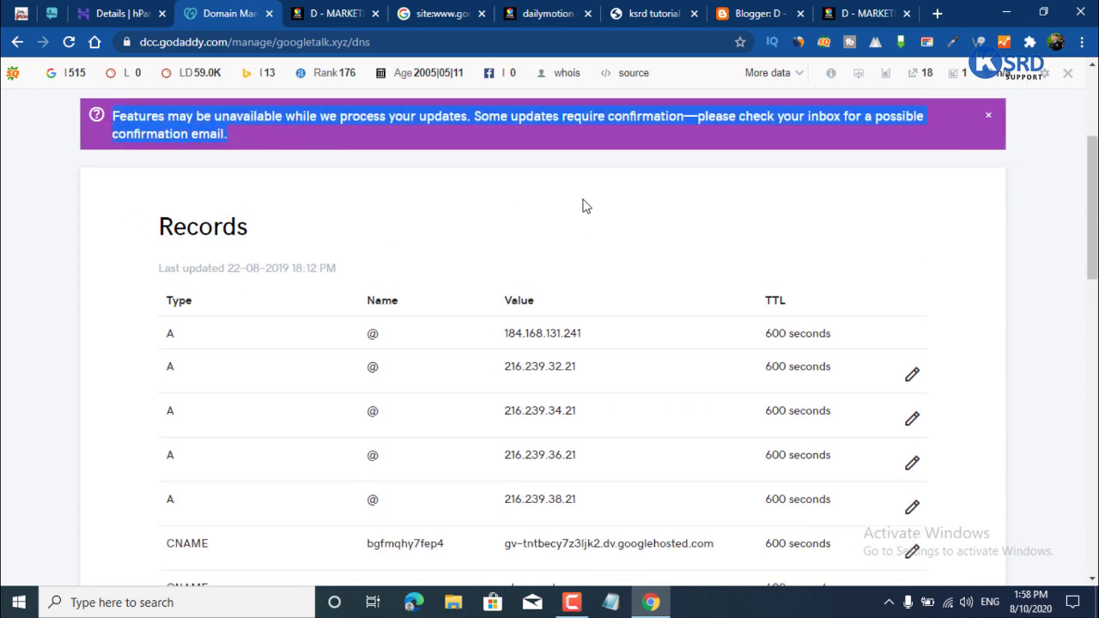
scroll(701, 206, up, 3)
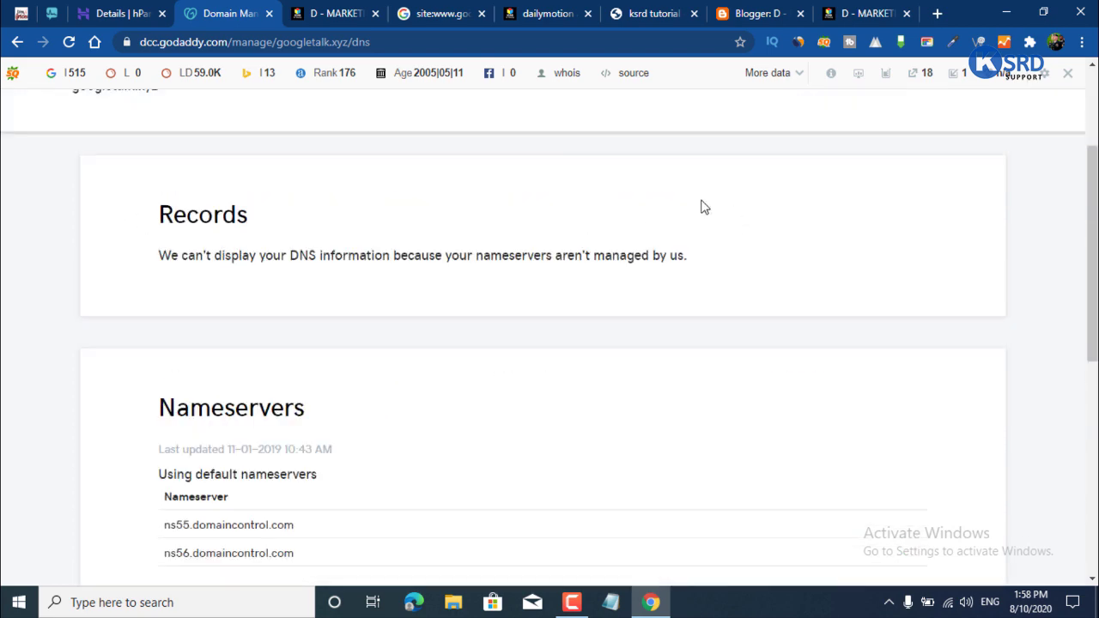
scroll(504, 371, down, 1)
scroll(505, 371, down, 2)
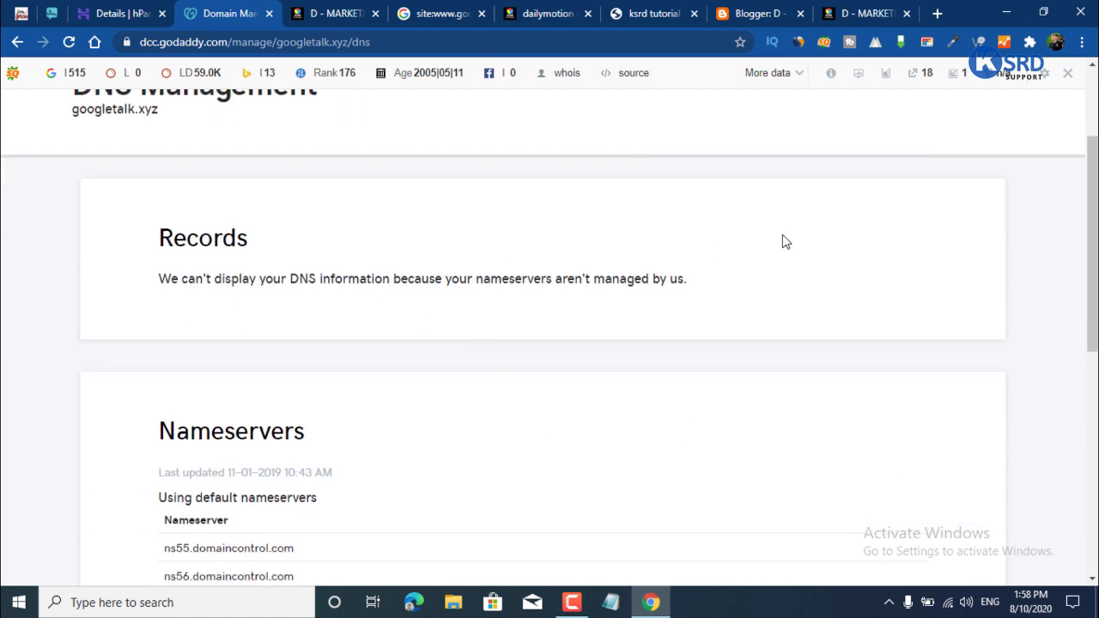
scroll(784, 241, down, 1)
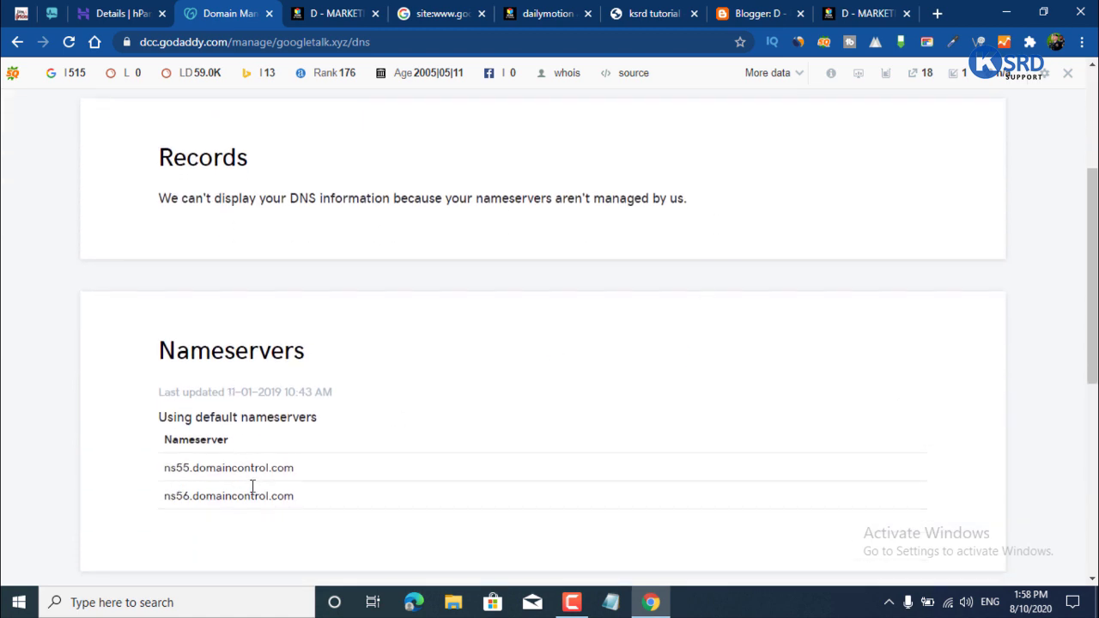
scroll(287, 332, up, 3)
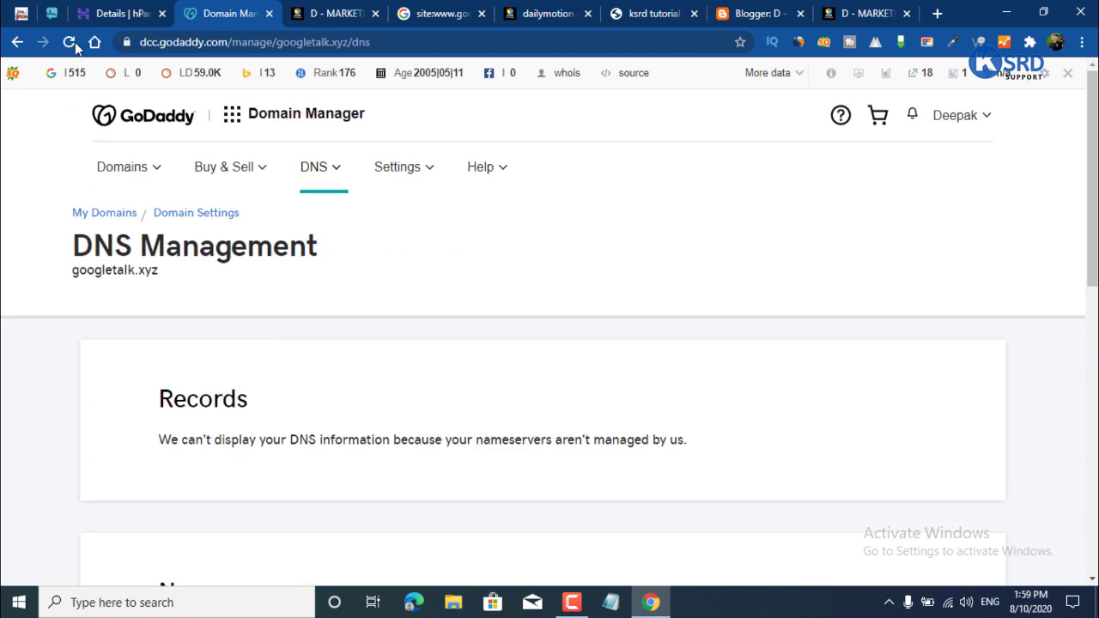
Reload the DNS Management page of googletalk.xyz, glance at the Blogger settings, and return to GoDaddy's Nameservers section.
click(68, 43)
drag(151, 413, 250, 404)
click(455, 433)
click(785, 11)
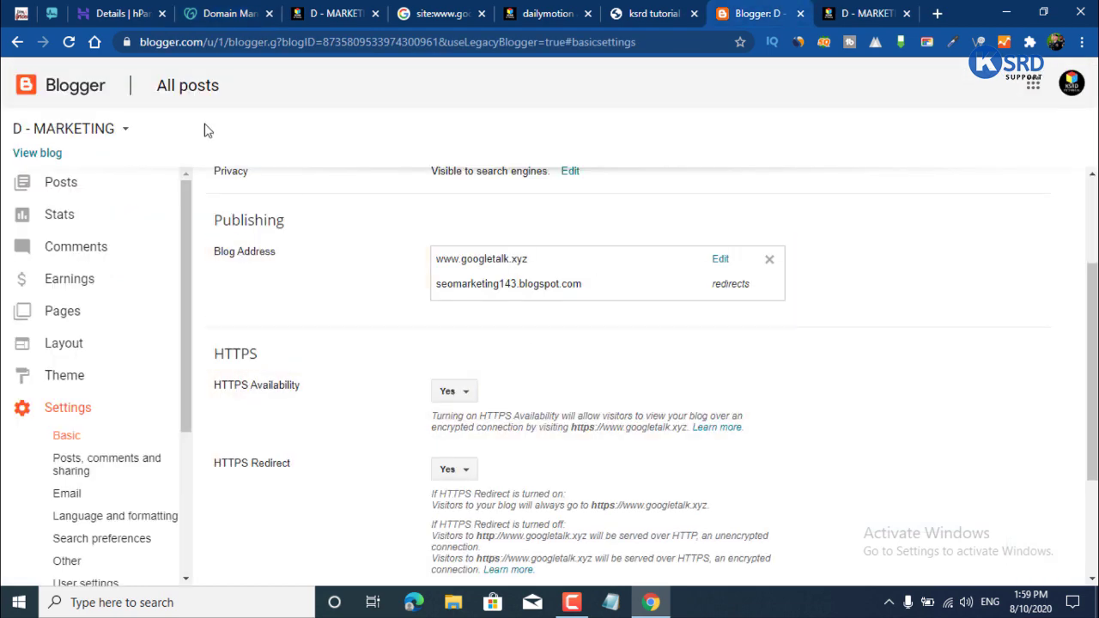
click(225, 13)
scroll(507, 391, down, 3)
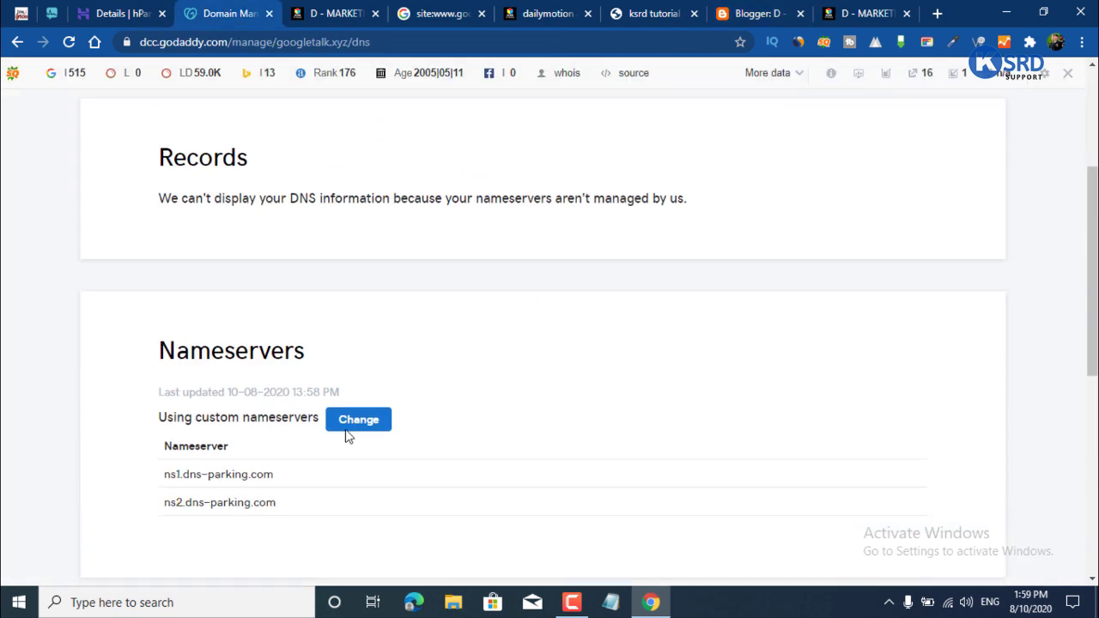
drag(177, 340, 307, 346)
click(515, 375)
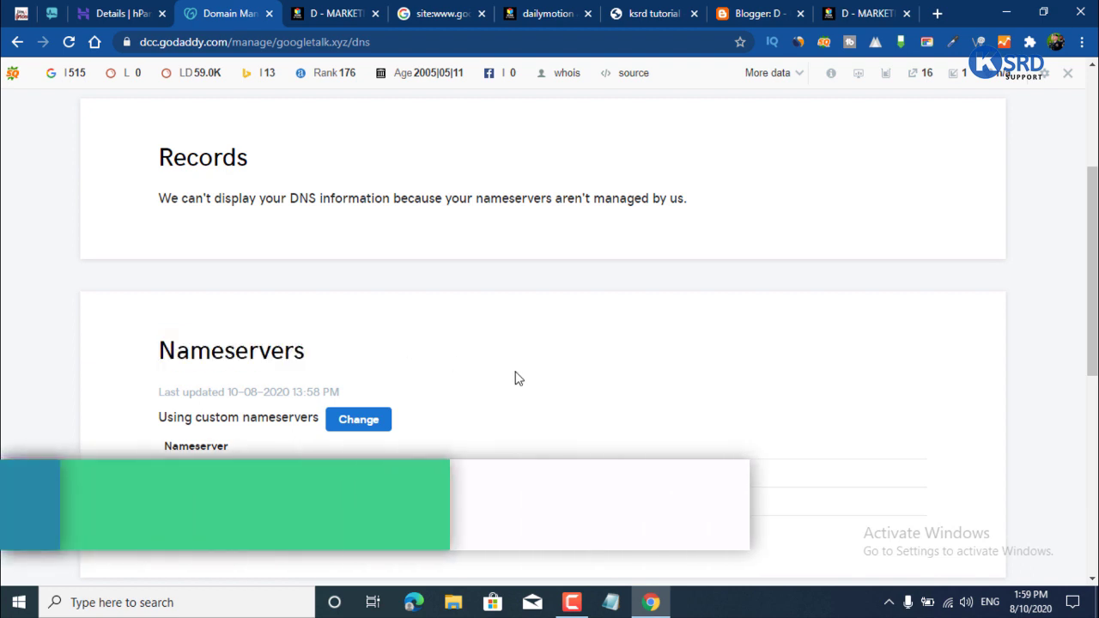
drag(163, 446, 283, 503)
click(412, 503)
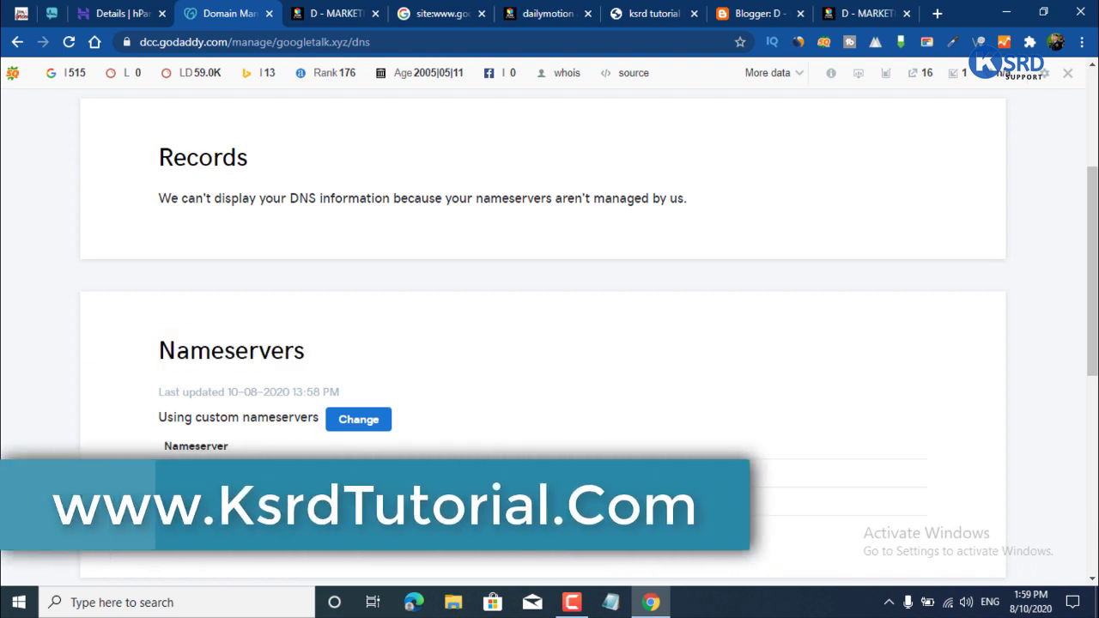
scroll(314, 341, down, 3)
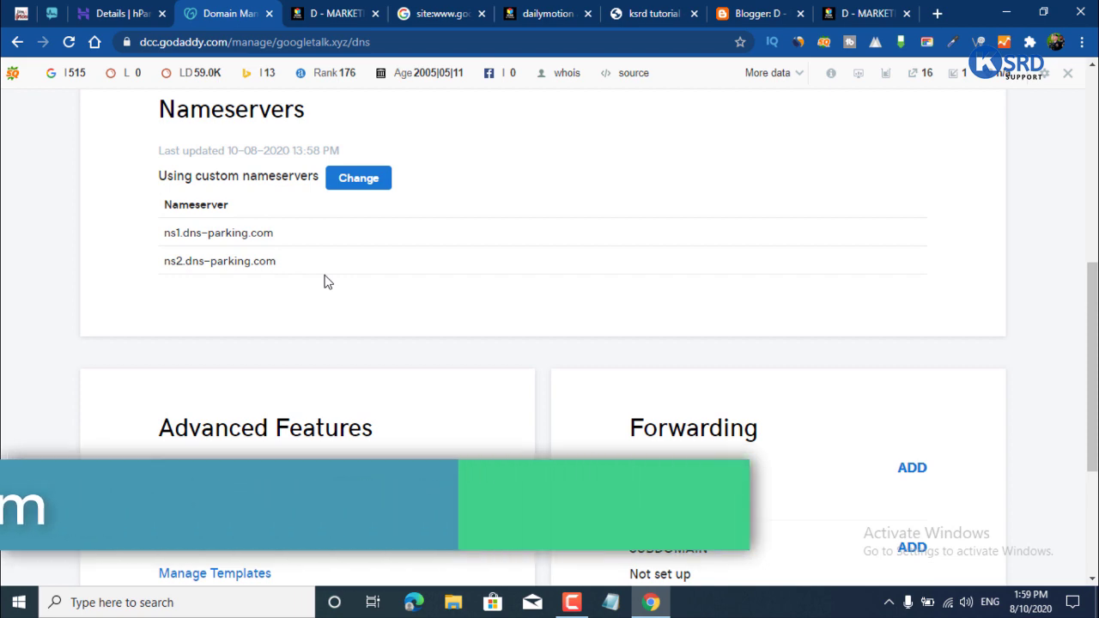
scroll(275, 309, up, 2)
drag(157, 411, 327, 452)
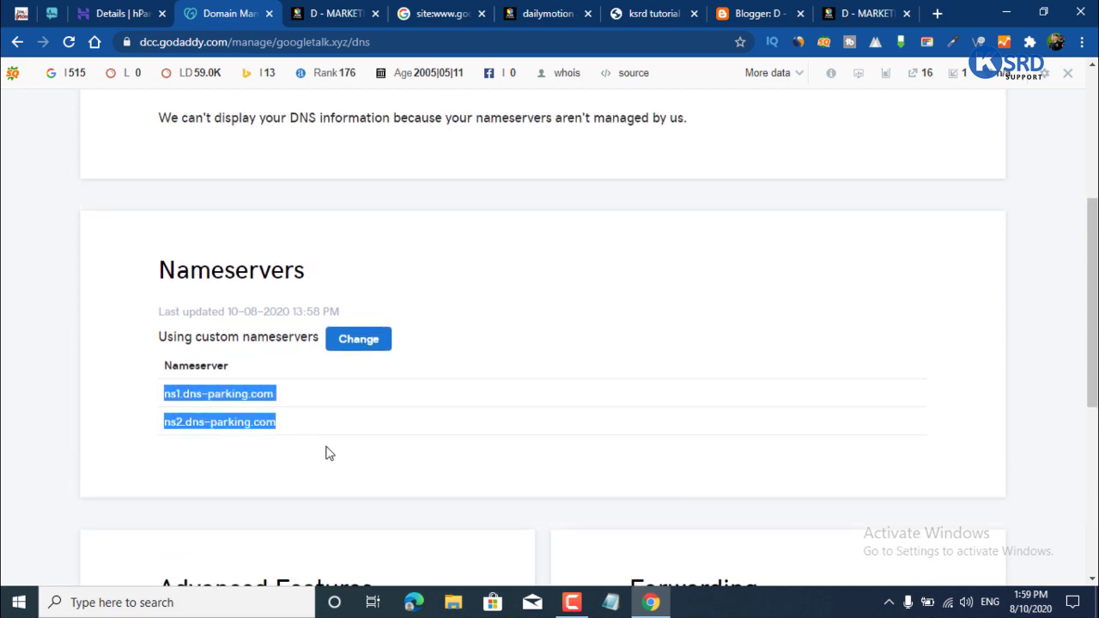
click(327, 451)
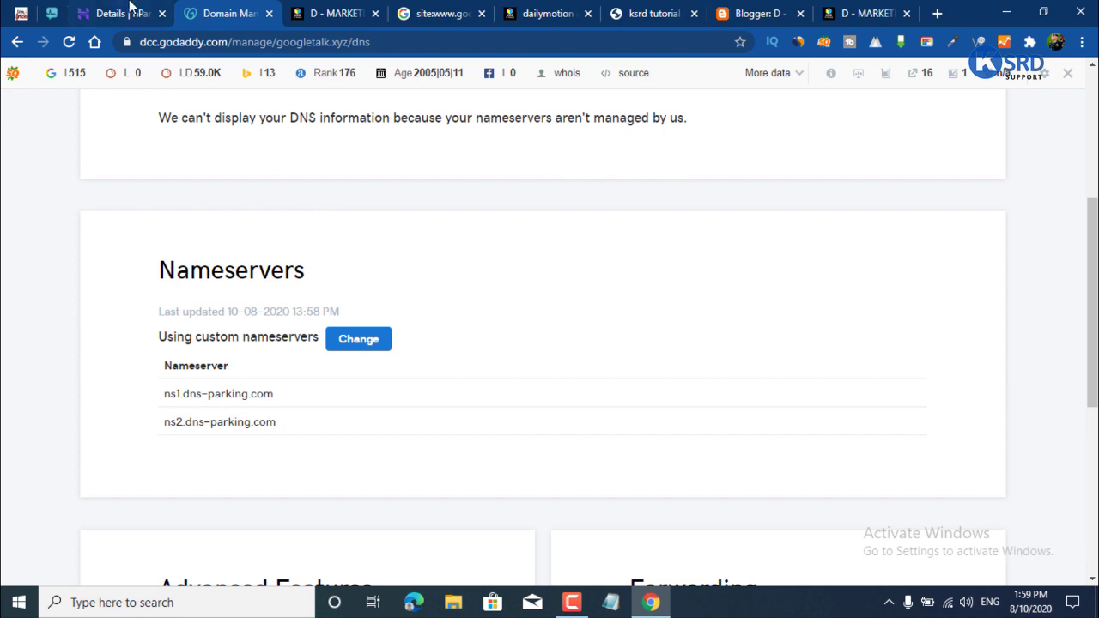
click(131, 11)
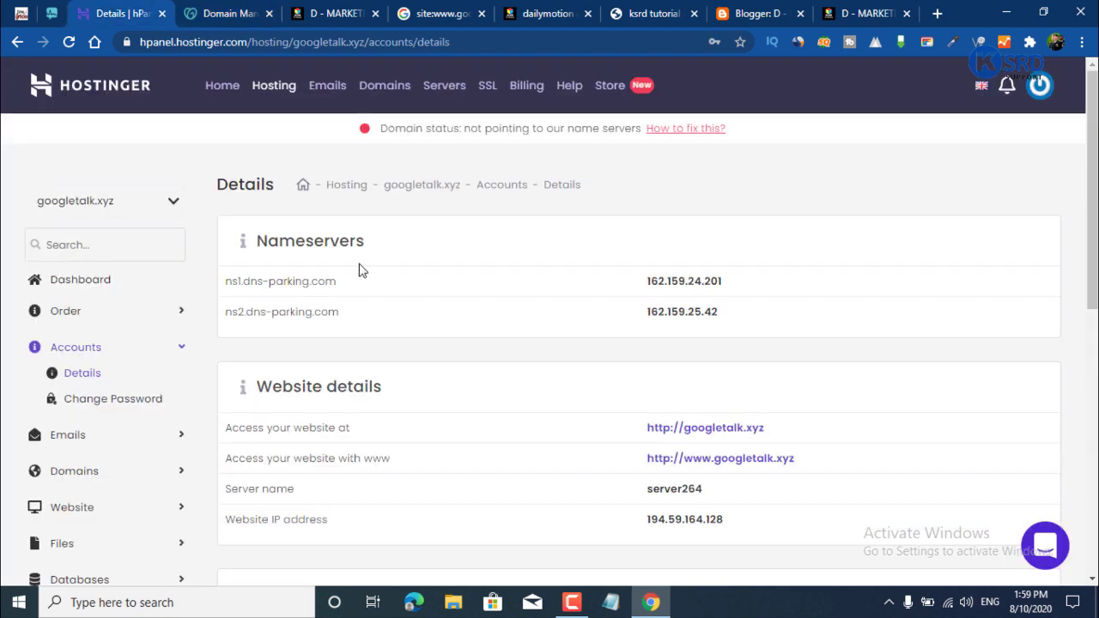
click(230, 13)
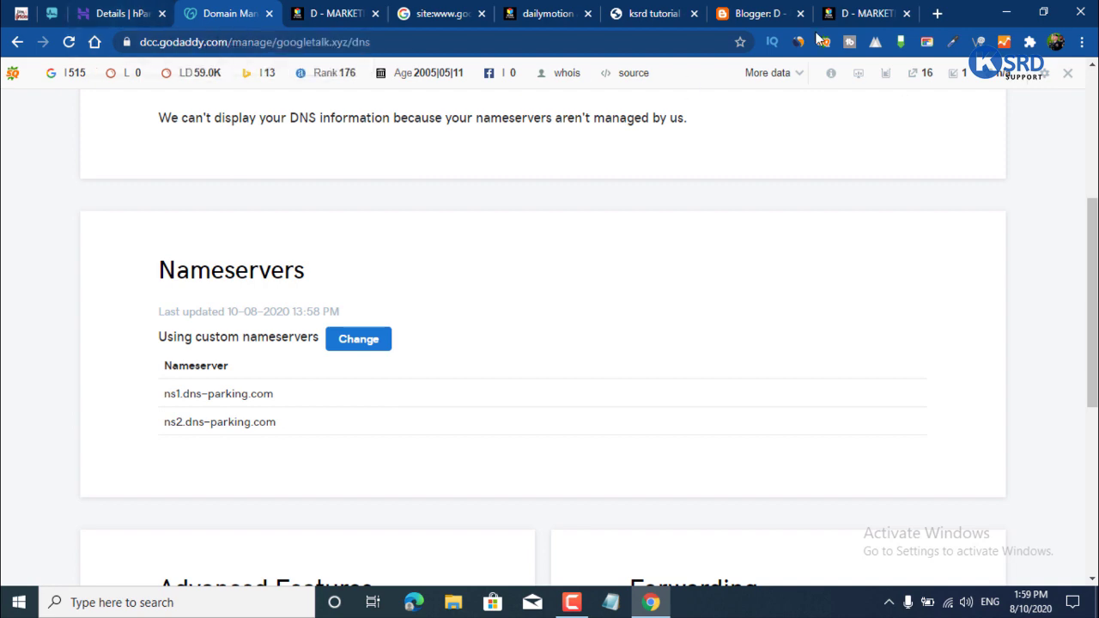
View the D - MARKETING blog from Blogger in a new tab and look through what googletalk.xyz serves.
click(756, 12)
click(337, 13)
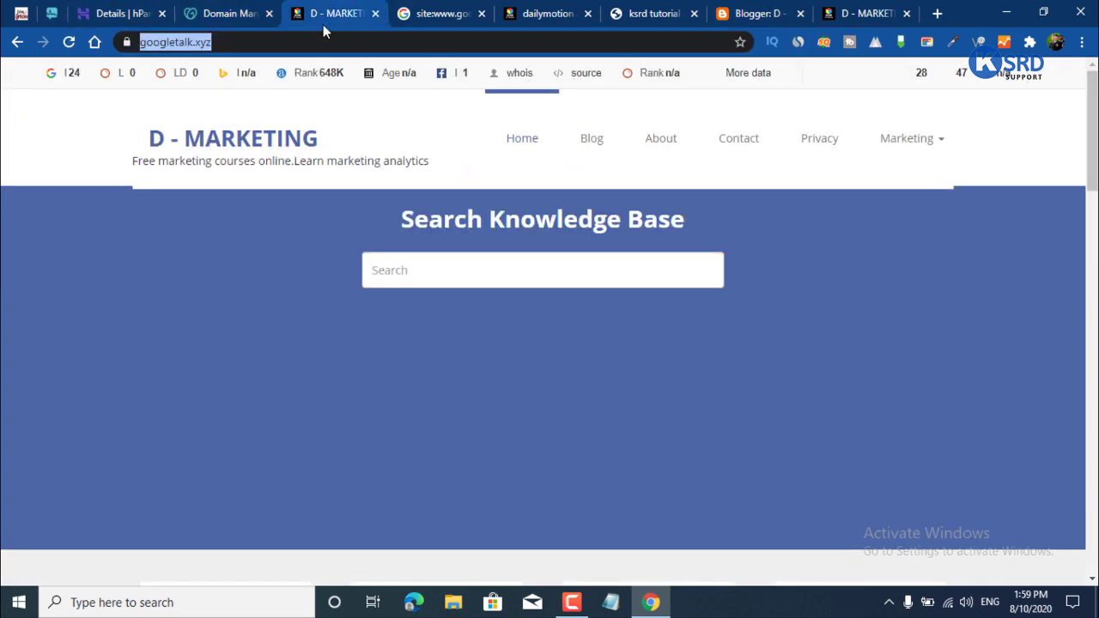
click(738, 13)
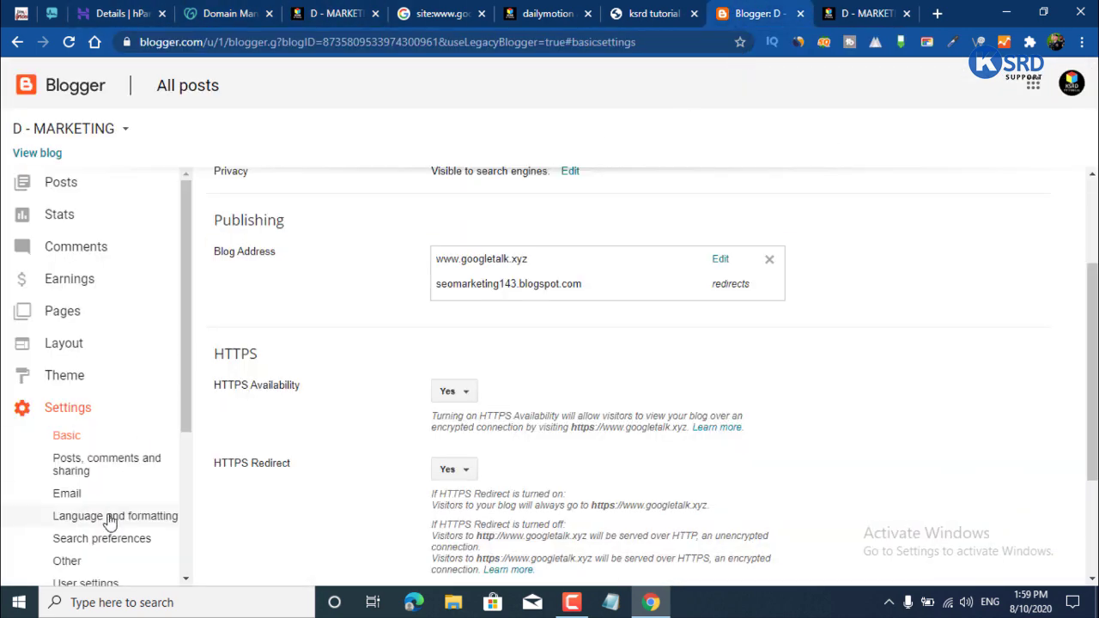
scroll(81, 386, down, 3)
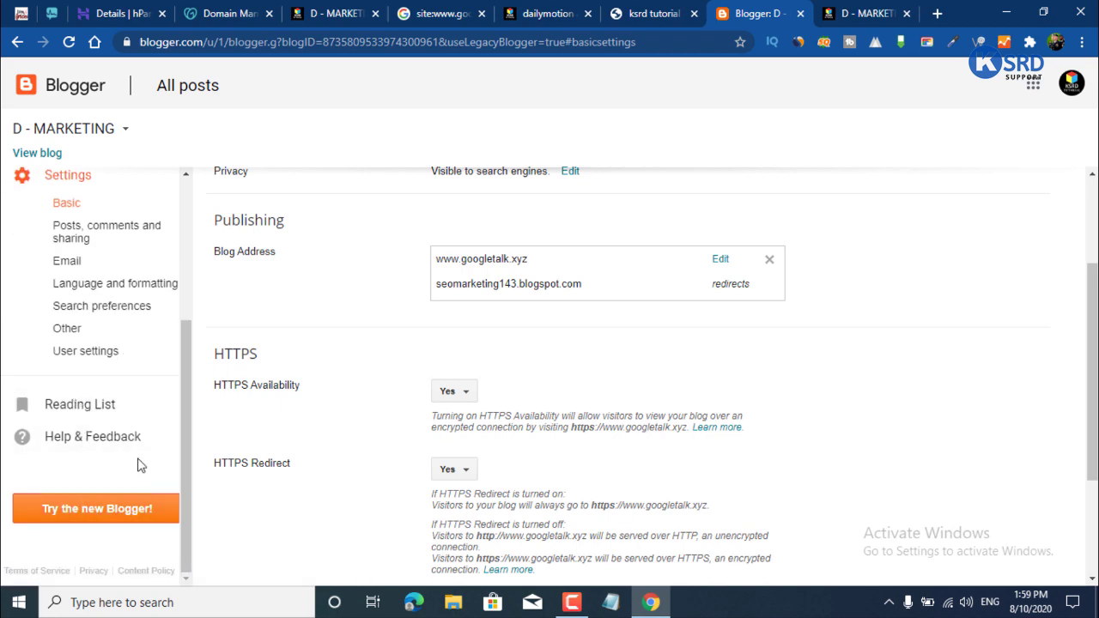
scroll(52, 223, up, 3)
click(21, 155)
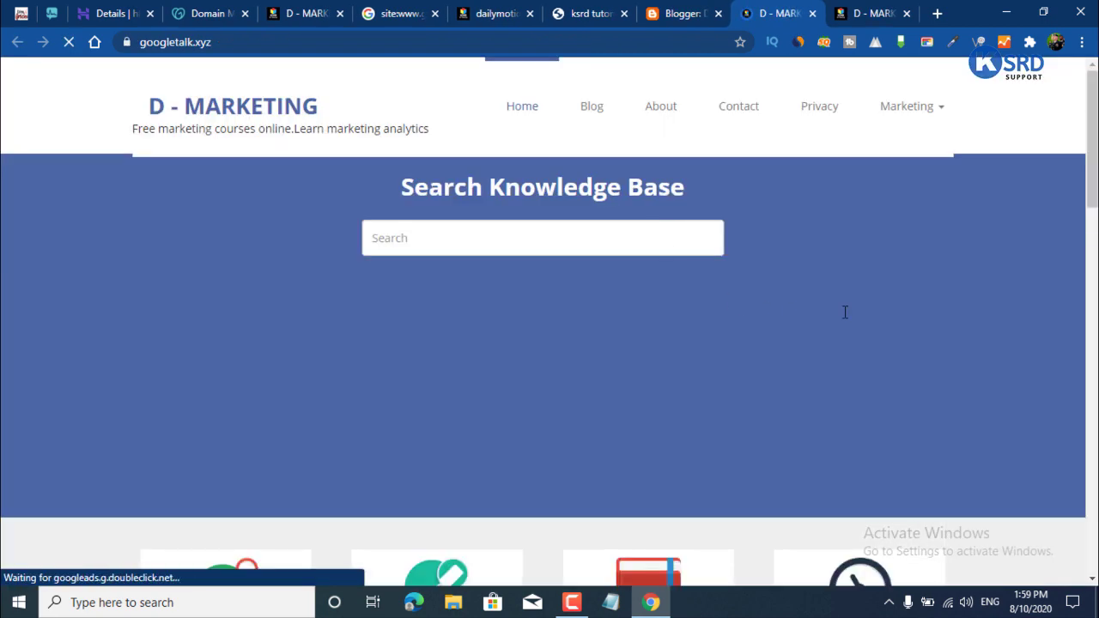
scroll(755, 360, down, 8)
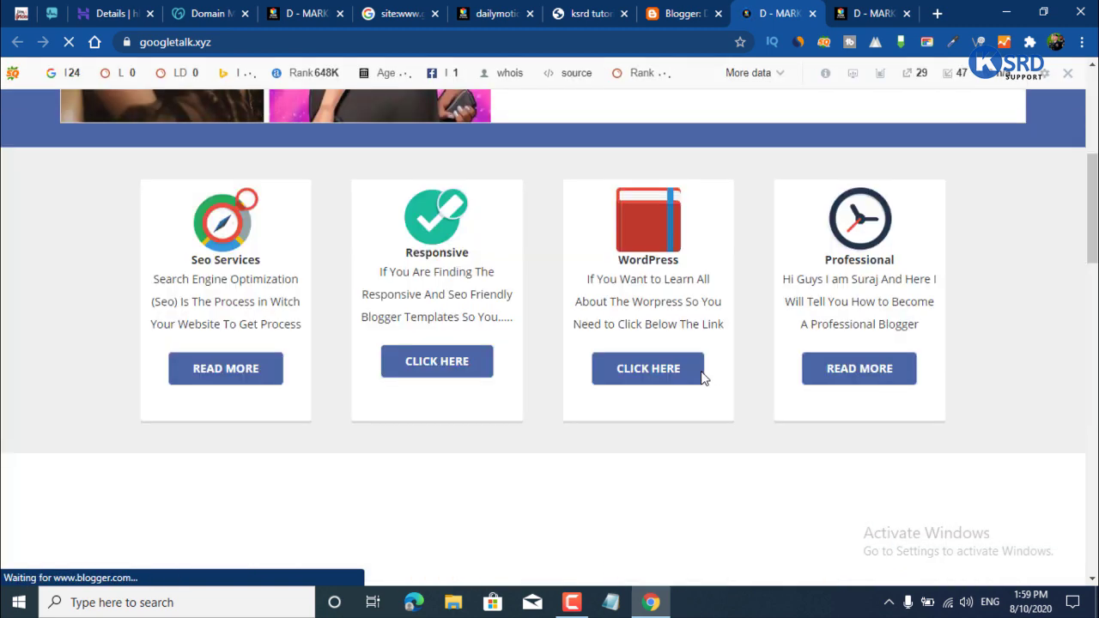
scroll(721, 341, down, 4)
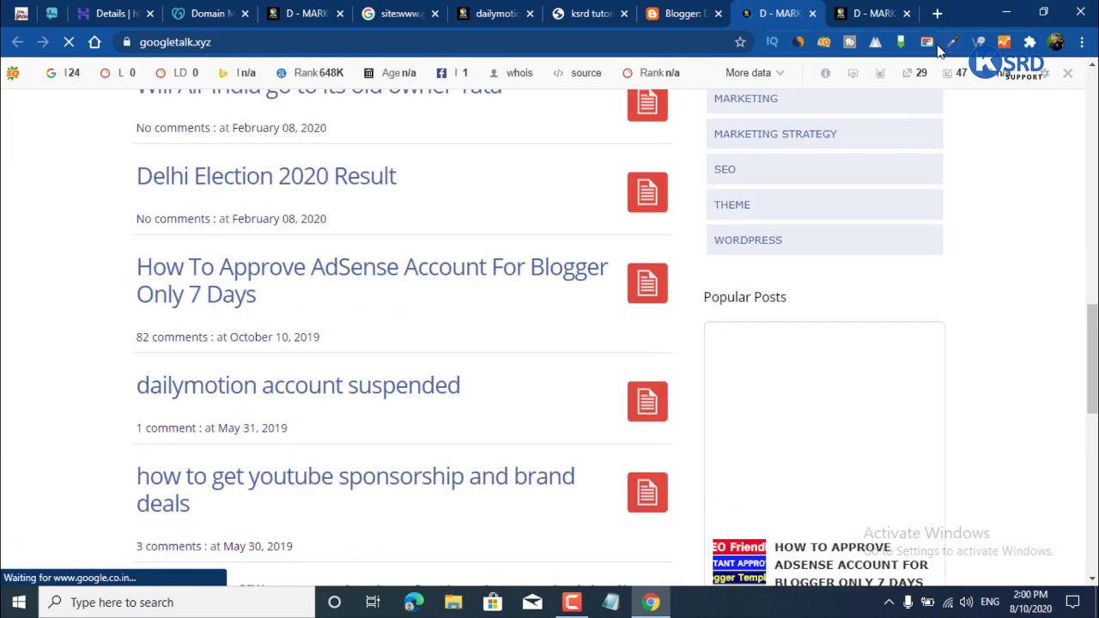
Close the two extra D - MARKETING tabs and the dailymotion tab.
click(906, 13)
click(375, 13)
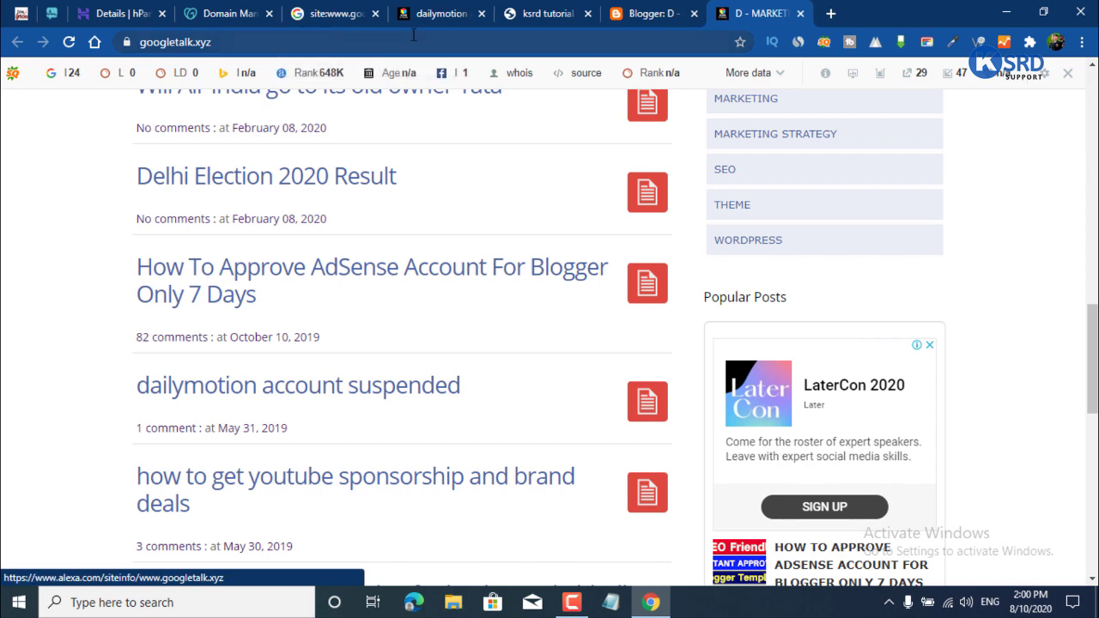
click(481, 13)
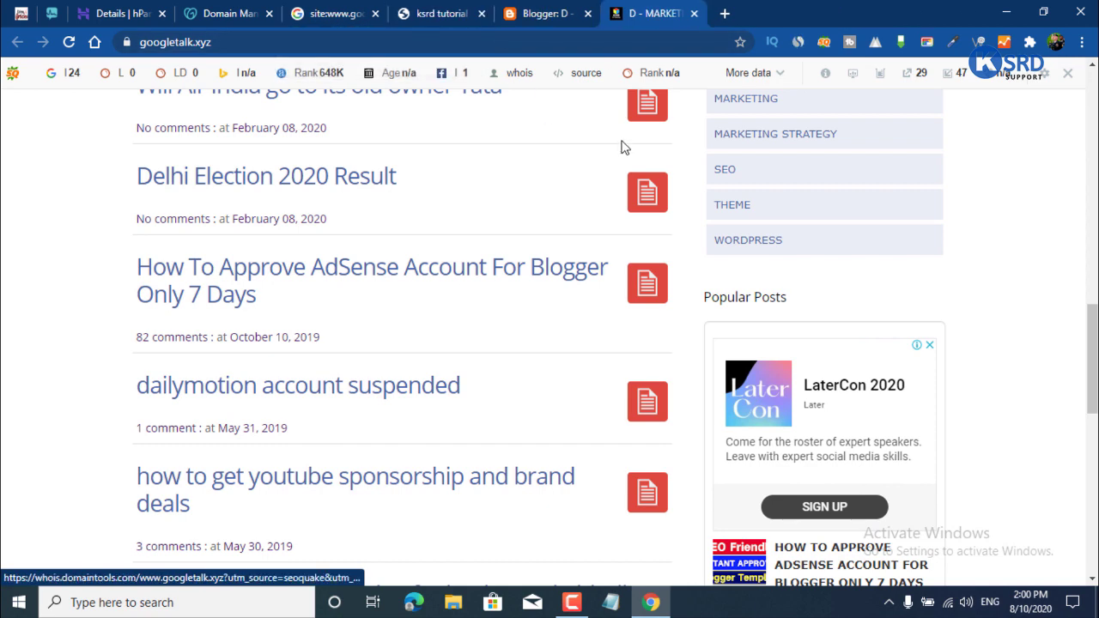
Reload the googletalk.xyz site to check its content, and return to the domain's nameservers in GoDaddy.
click(68, 41)
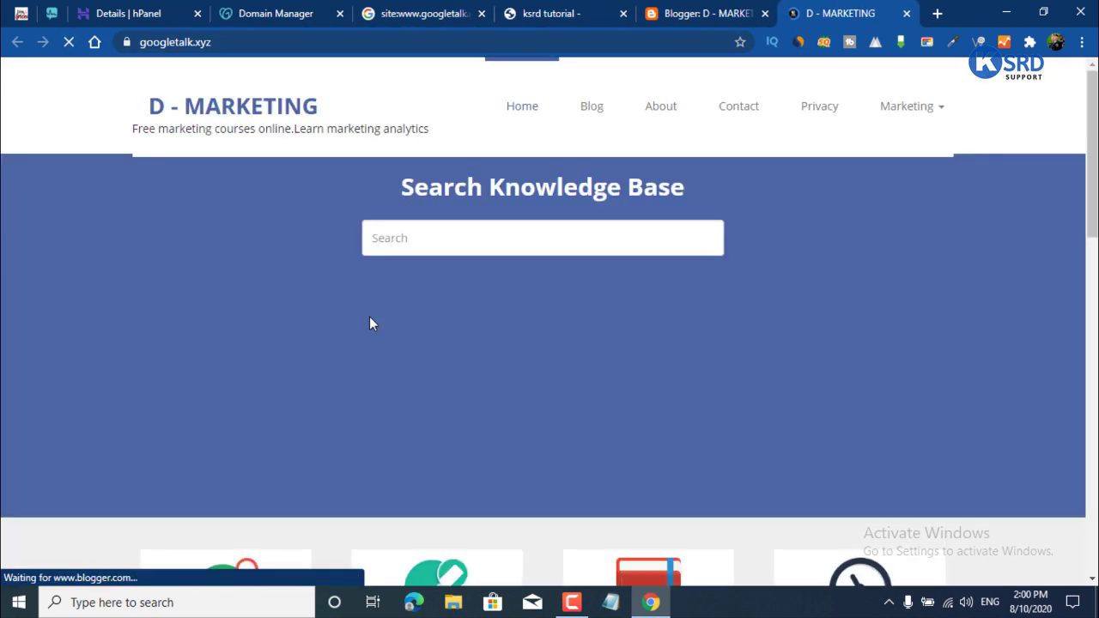
scroll(515, 369, up, 5)
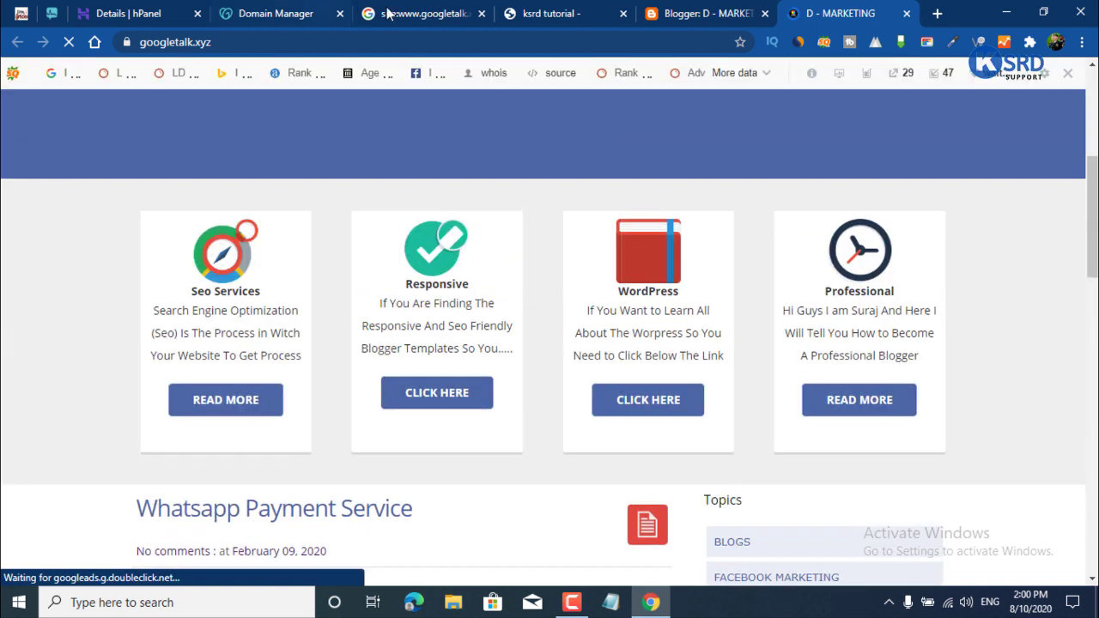
click(275, 13)
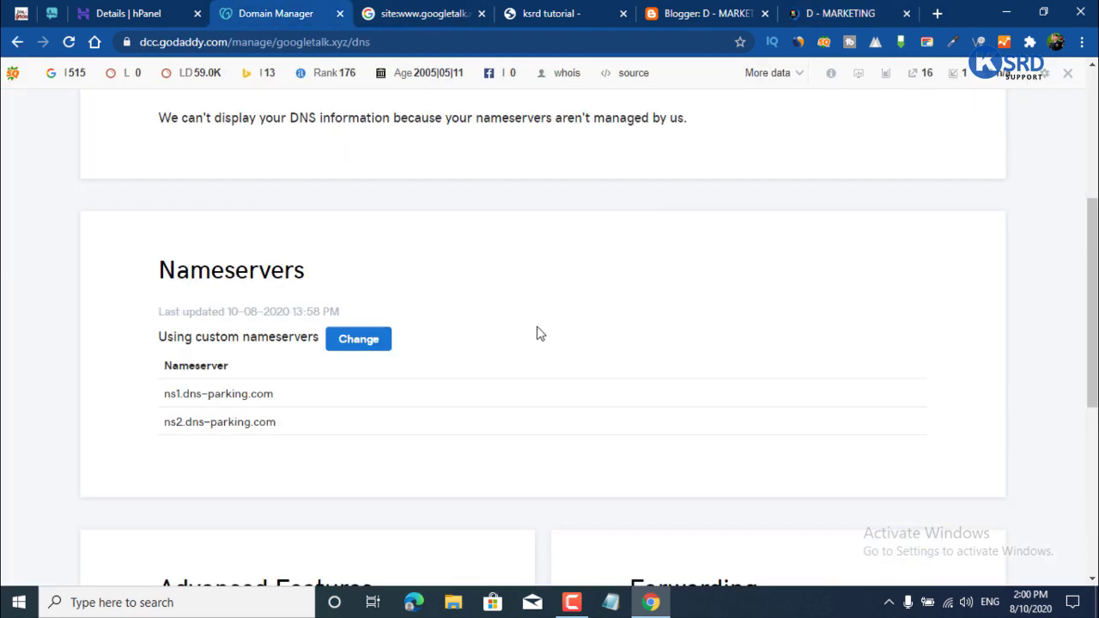
Examine the Records message and the nameserver details on googletalk.xyz's DNS Management page in GoDaddy.
drag(159, 282, 760, 320)
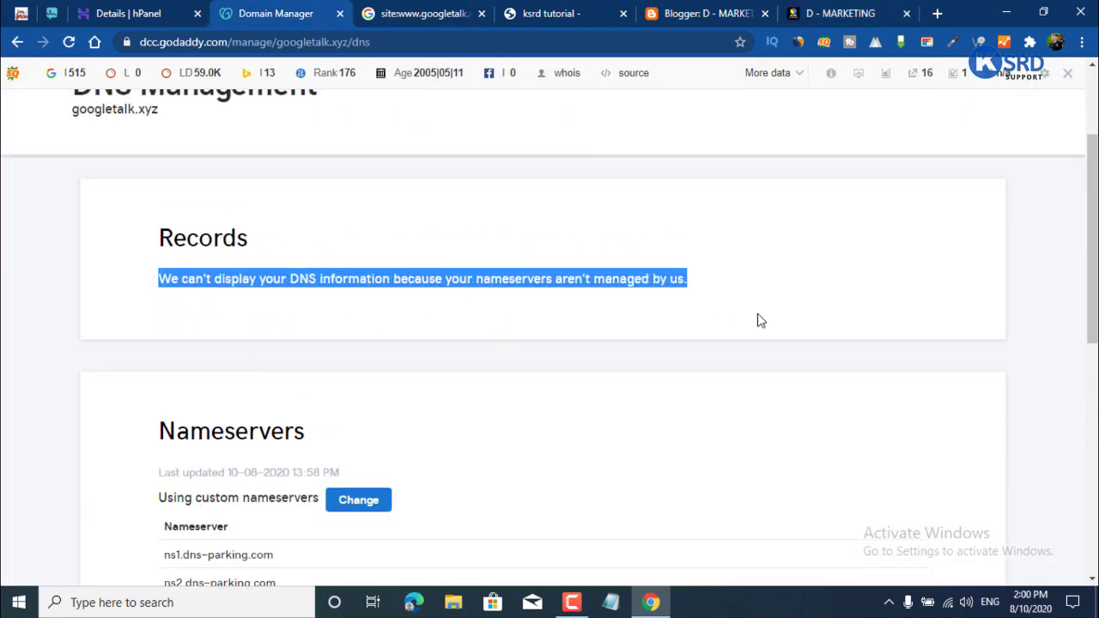
click(333, 246)
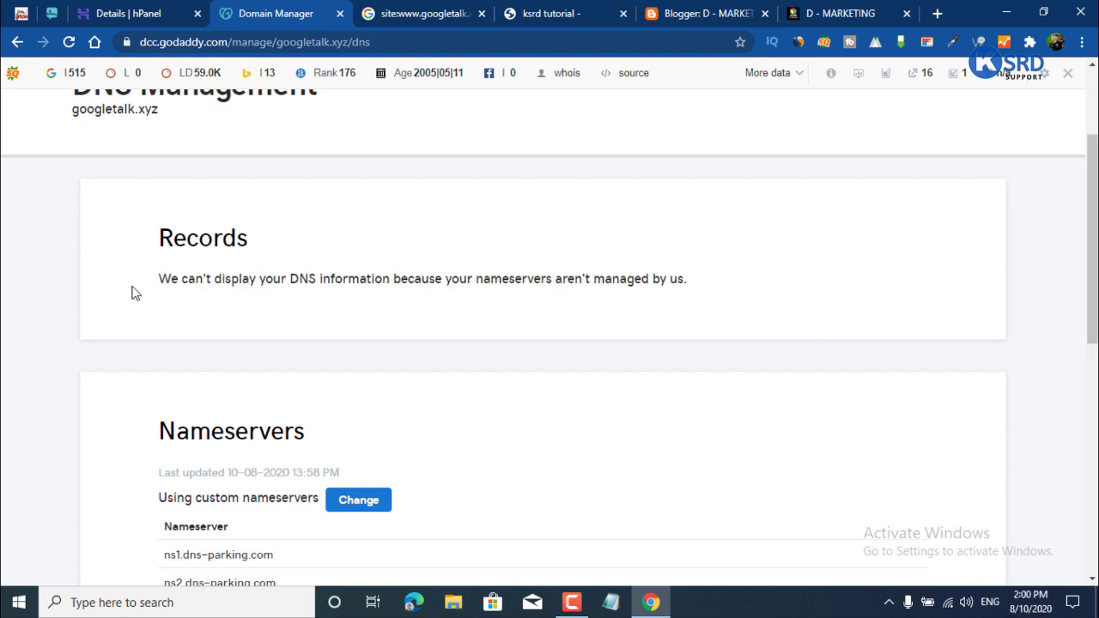
drag(132, 294, 775, 309)
click(775, 309)
scroll(443, 248, up, 2)
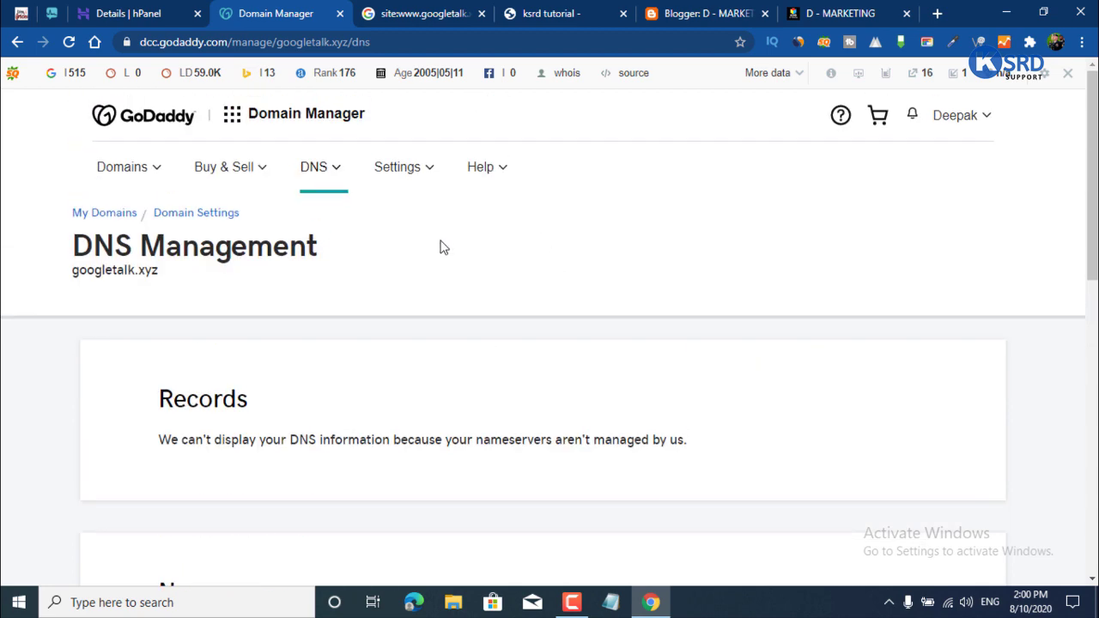
scroll(455, 275, down, 6)
scroll(471, 292, up, 5)
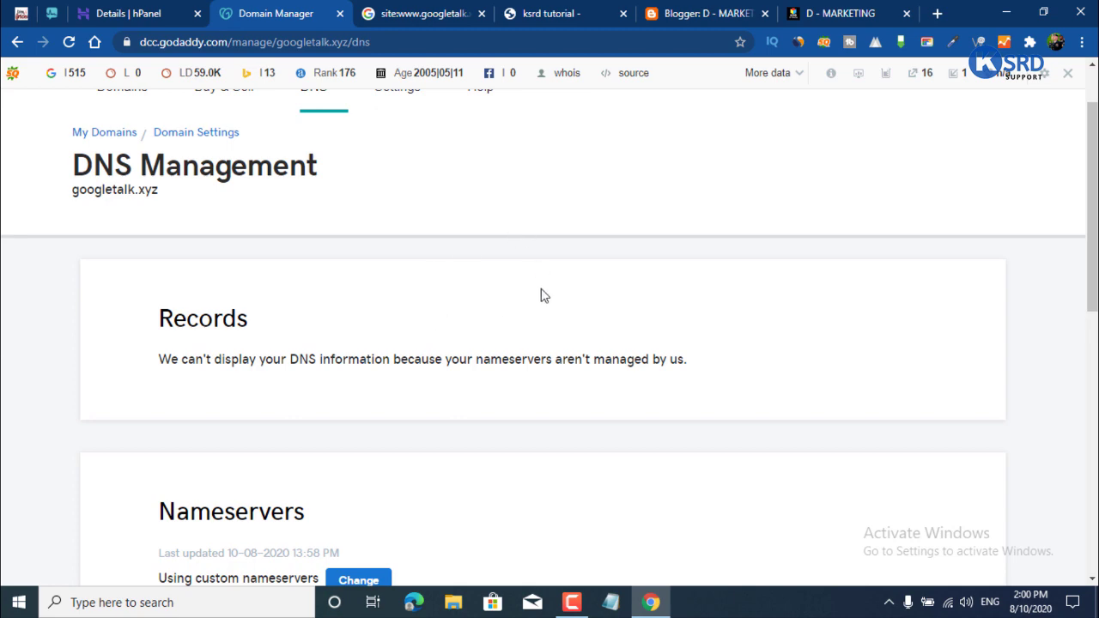
scroll(540, 295, up, 1)
scroll(582, 314, down, 4)
scroll(532, 328, up, 4)
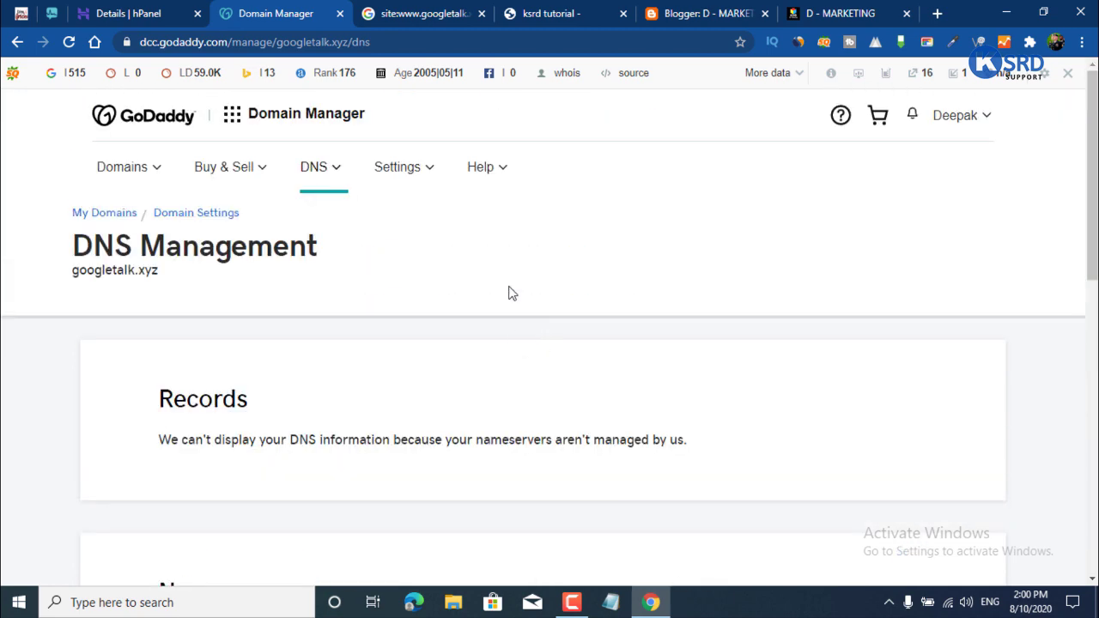
Refresh the live googletalk.xyz home page to see which site the domain serves.
click(912, 5)
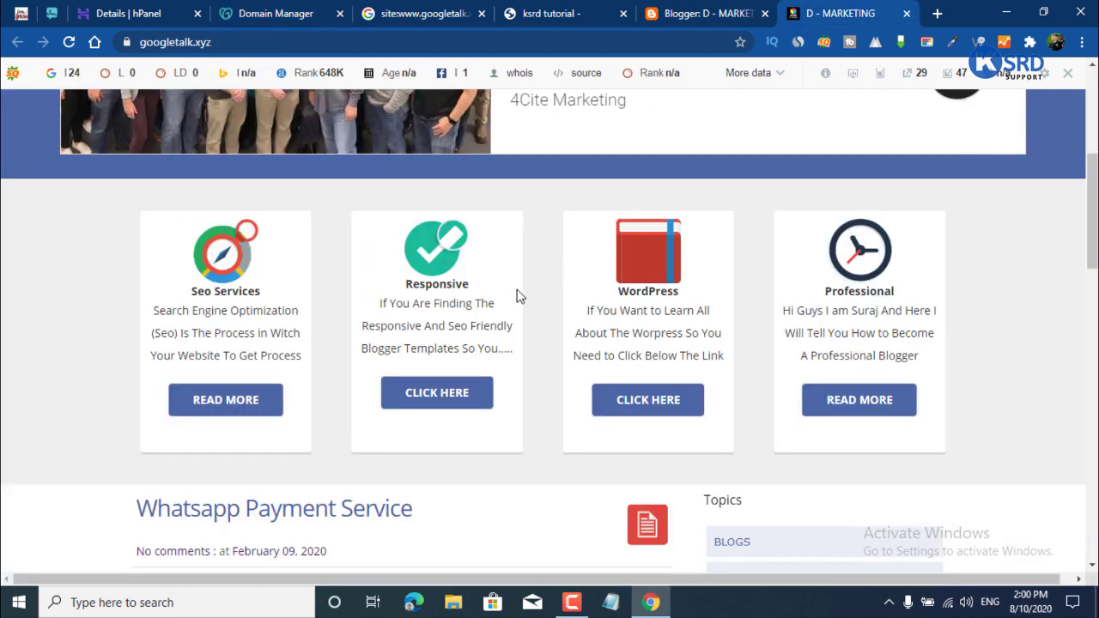
scroll(515, 290, up, 5)
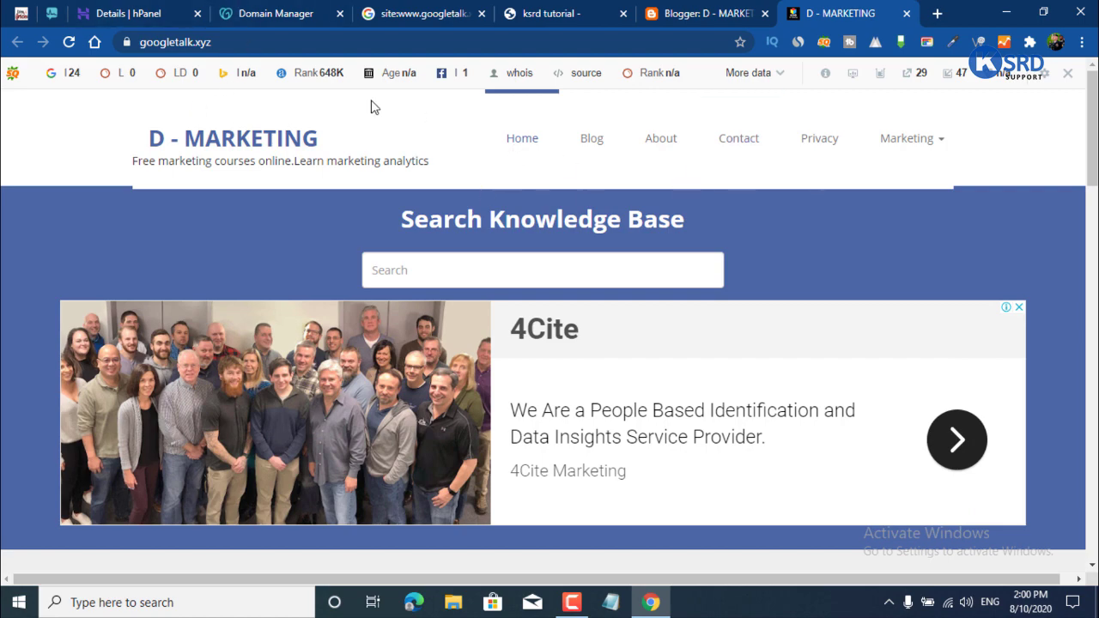
click(68, 41)
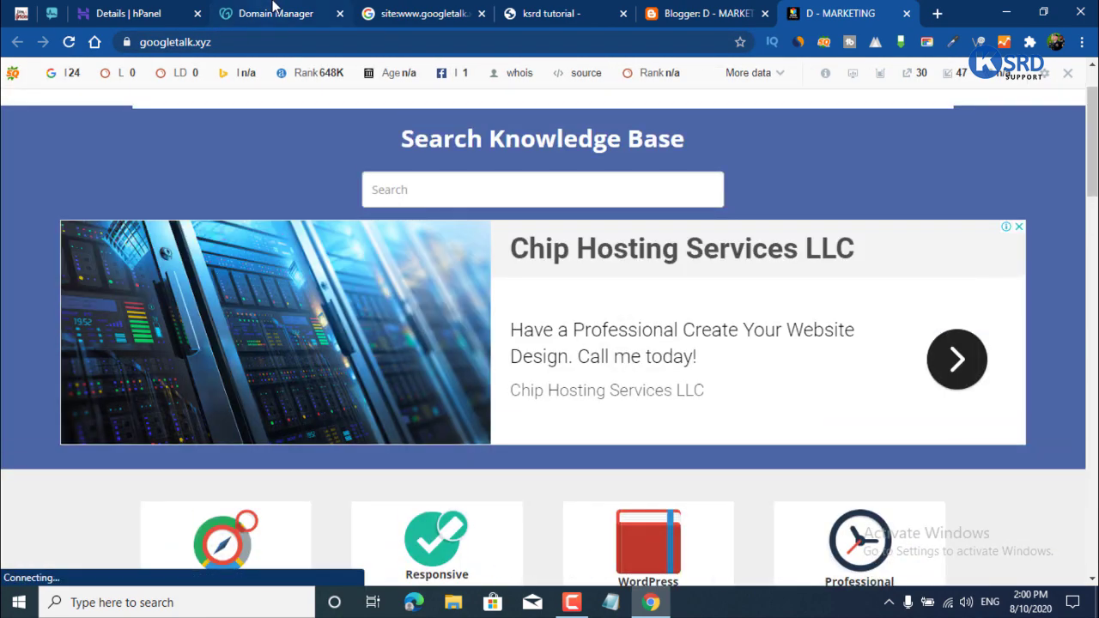
click(273, 13)
Look through the full list of posts of the D - MARKETING blog in Blogger.
click(704, 13)
scroll(363, 321, up, 3)
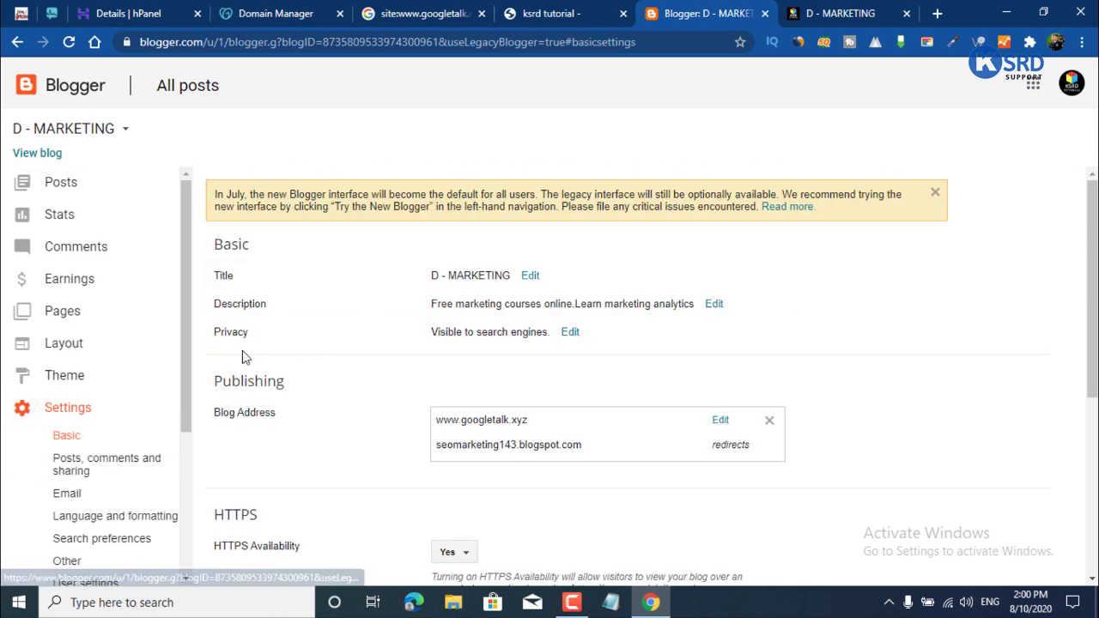
click(82, 187)
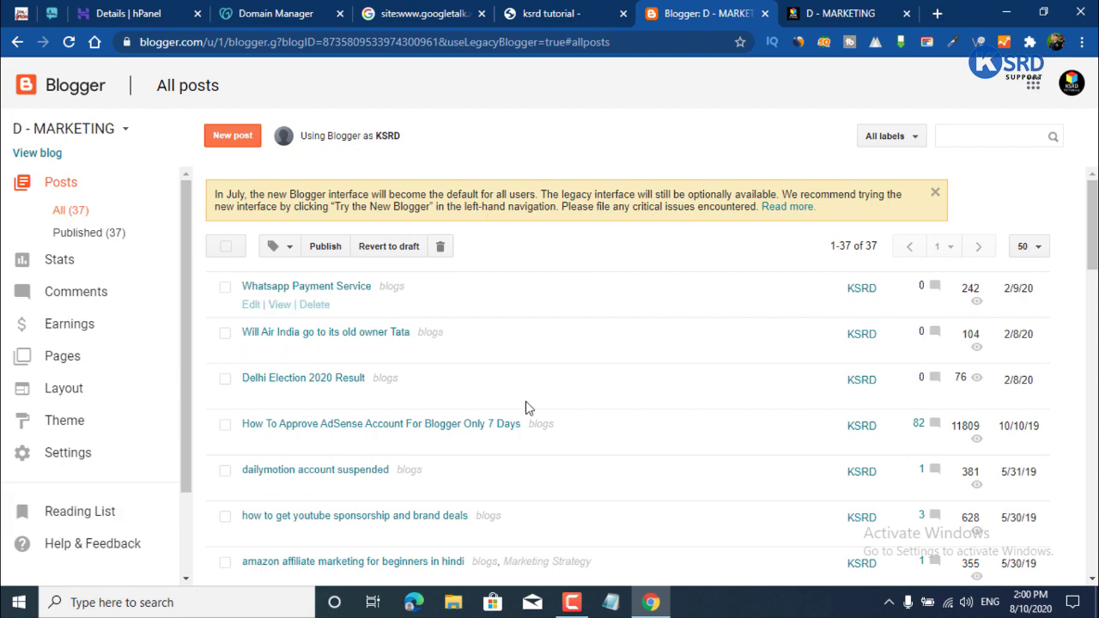
scroll(669, 442, down, 15)
scroll(639, 459, up, 5)
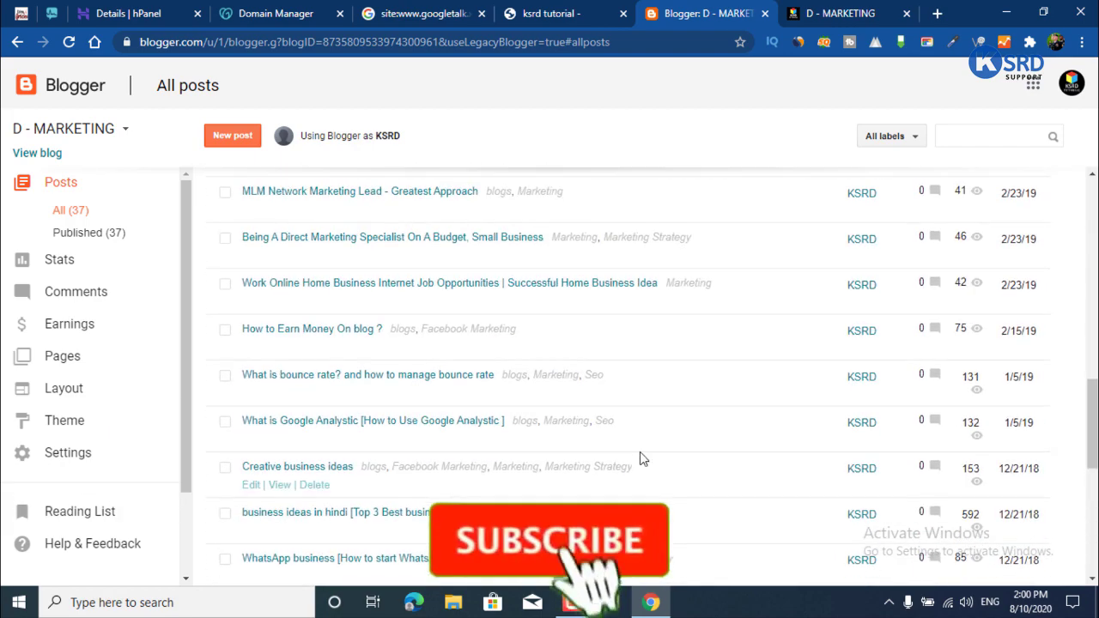
scroll(641, 461, down, 5)
scroll(77, 467, down, 2)
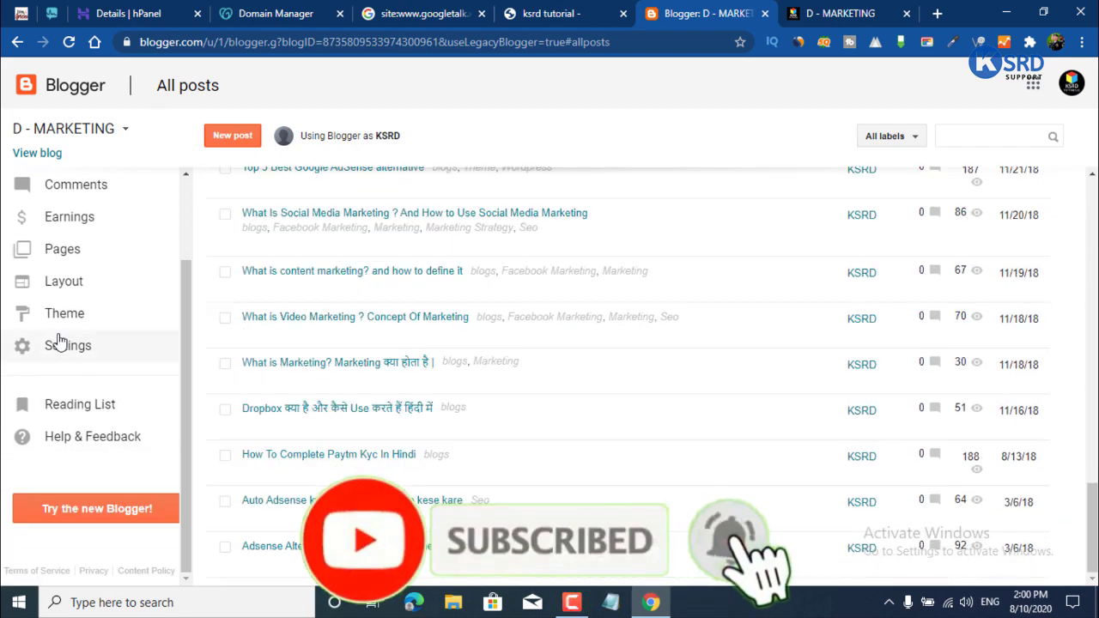
Back up the D - MARKETING blog's content to Local Disk (E:) as the XML file blog-08-10-2020, and return to the posts list.
click(84, 356)
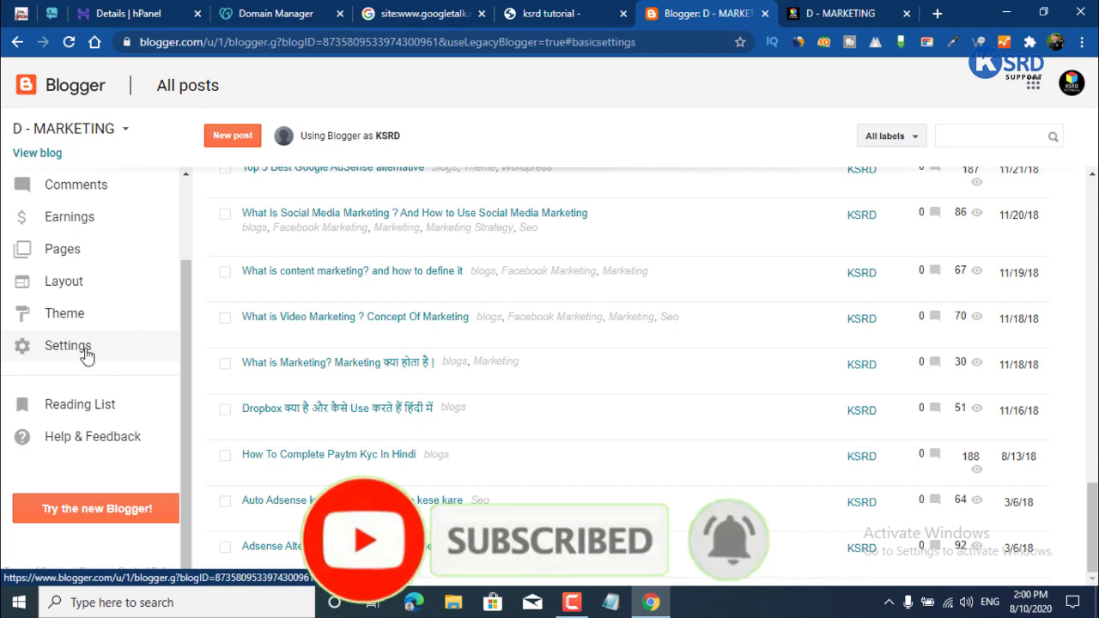
scroll(111, 429, down, 2)
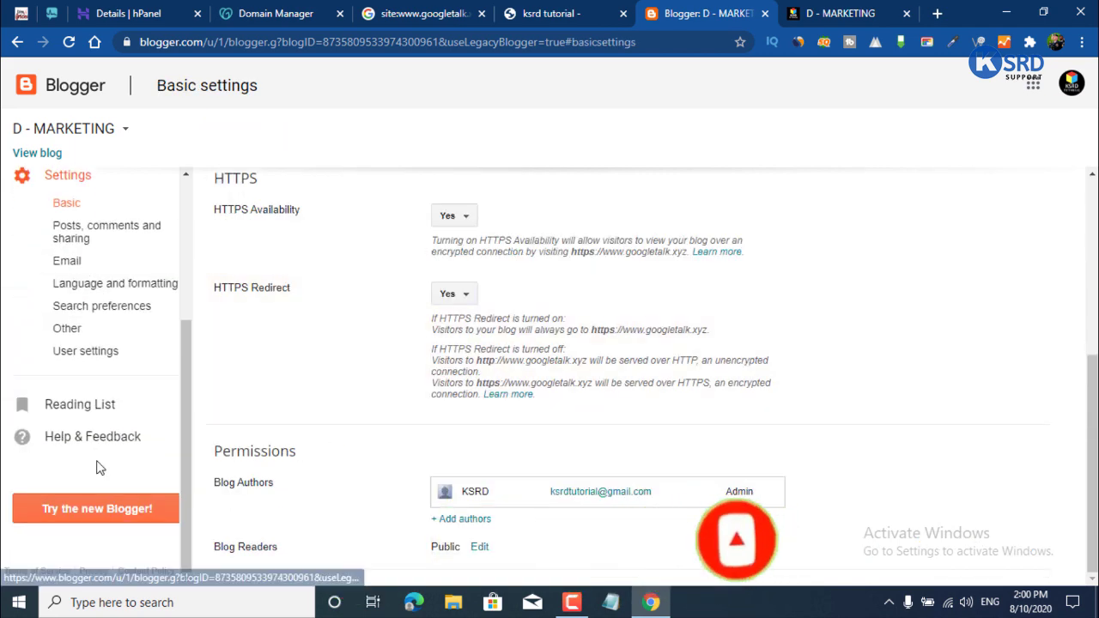
click(72, 331)
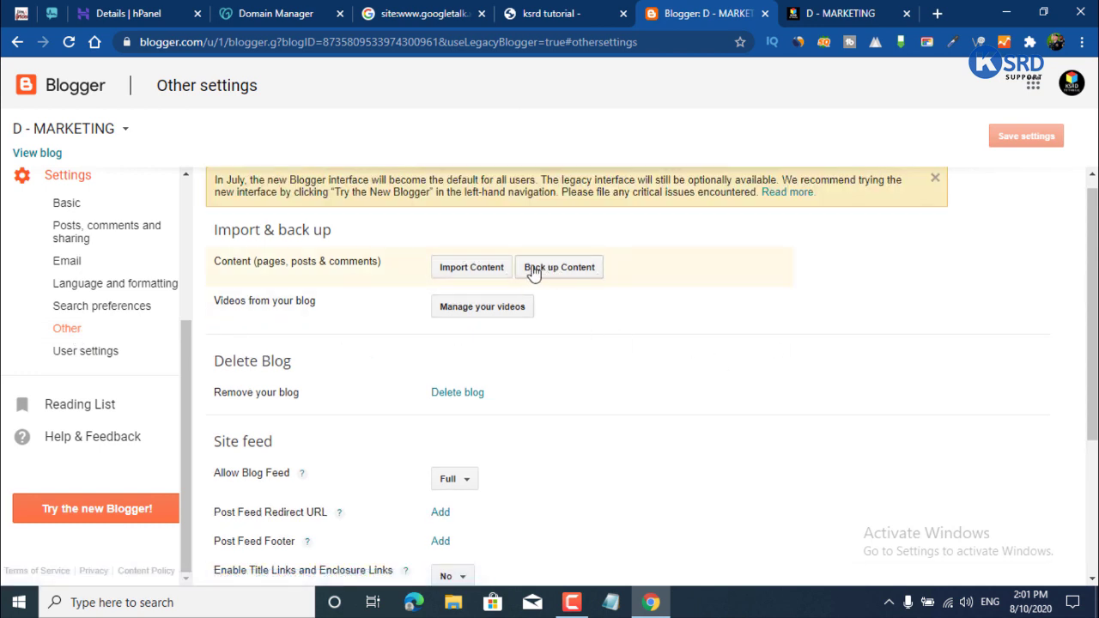
click(533, 272)
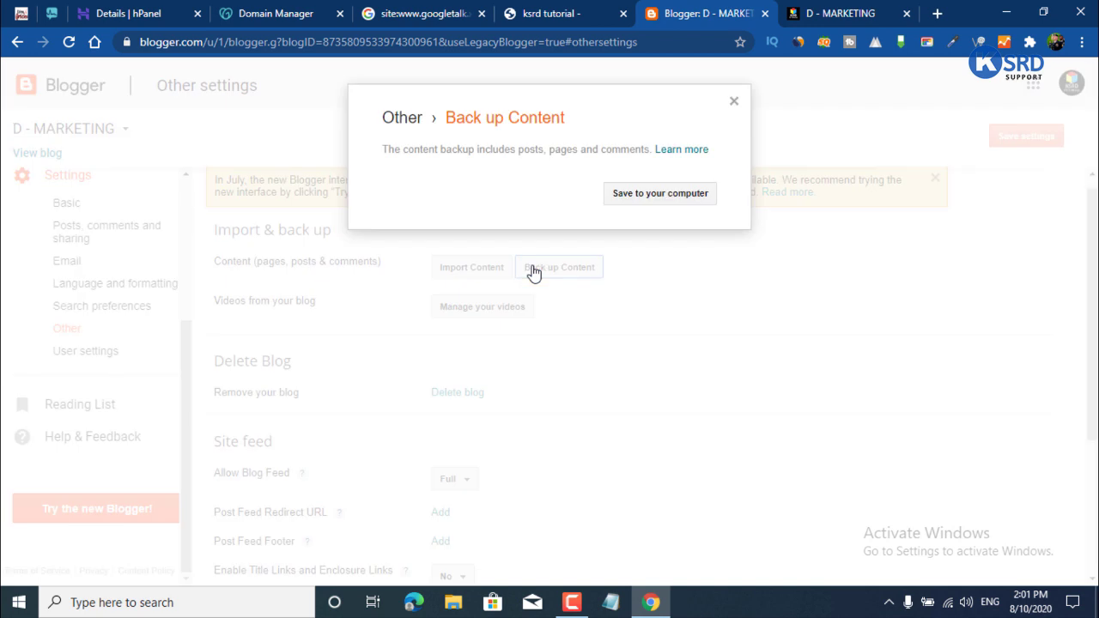
click(639, 196)
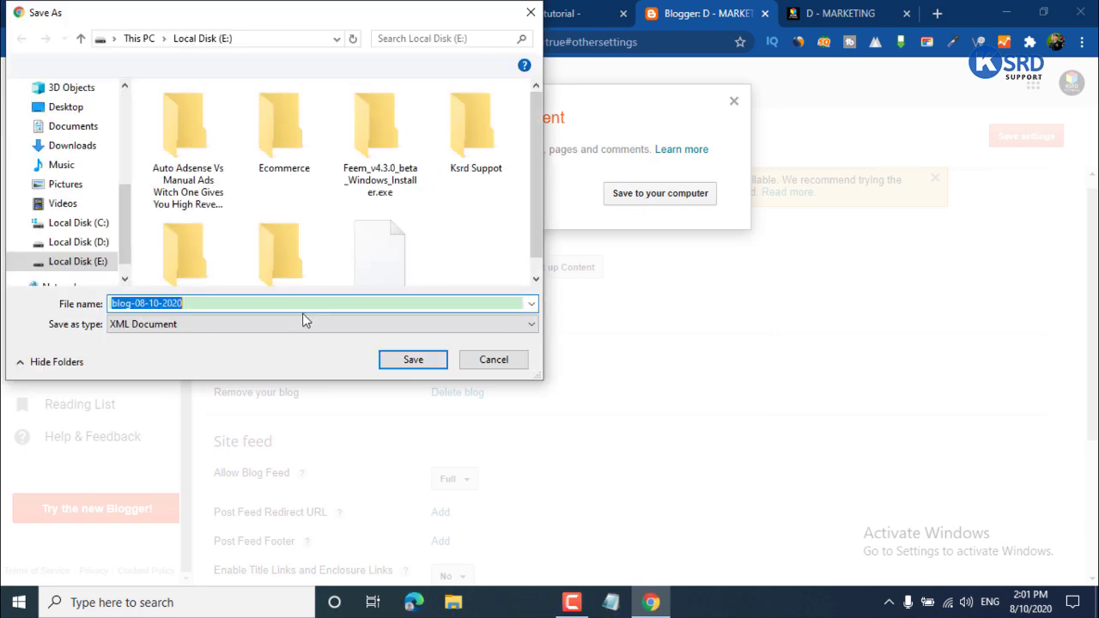
click(413, 361)
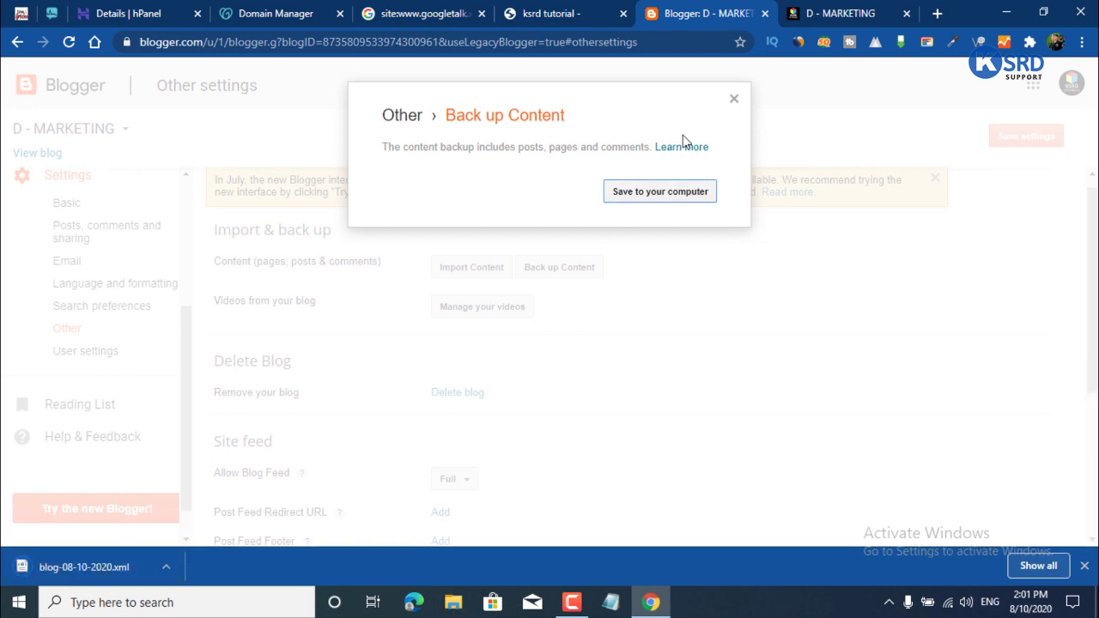
click(733, 100)
scroll(101, 221, up, 3)
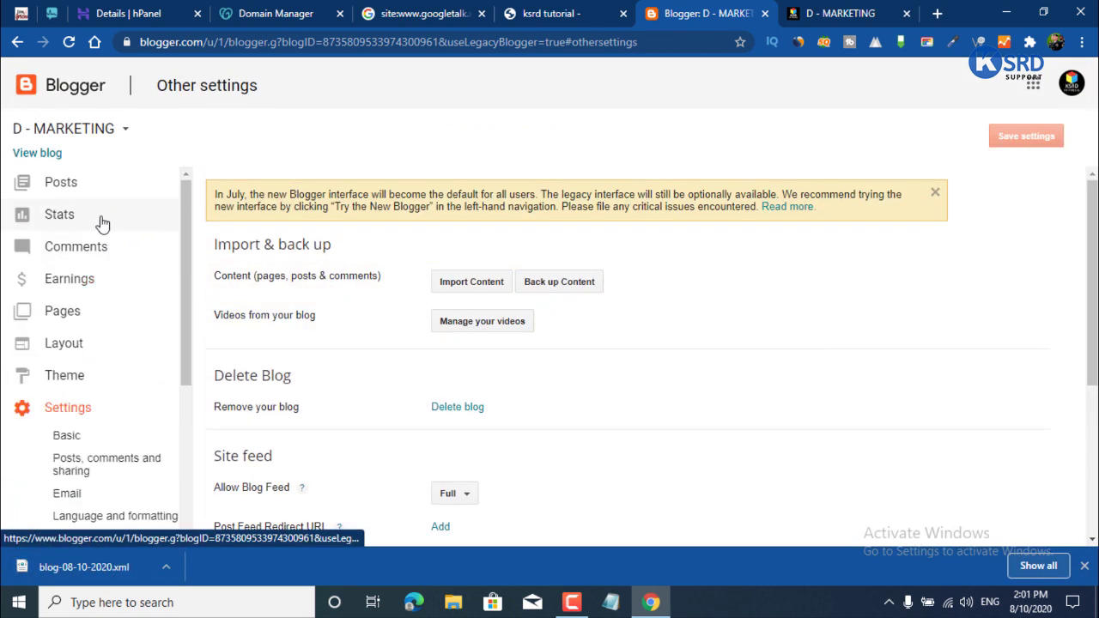
click(88, 187)
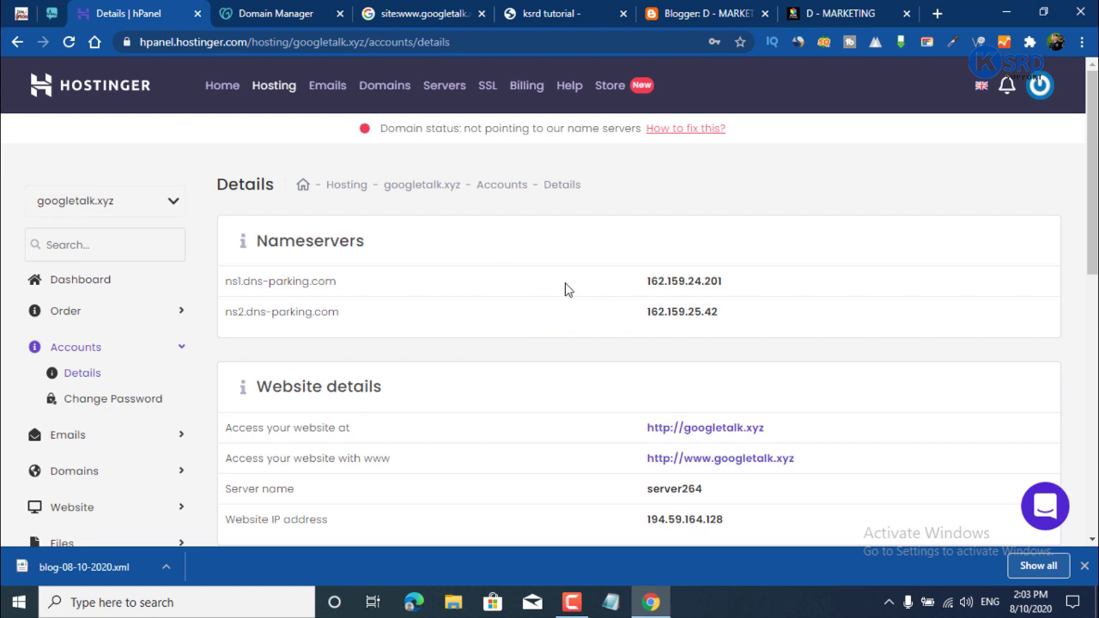
Open the WordPress installation form for googletalk.xyz through Hostinger's Auto Installer.
click(64, 288)
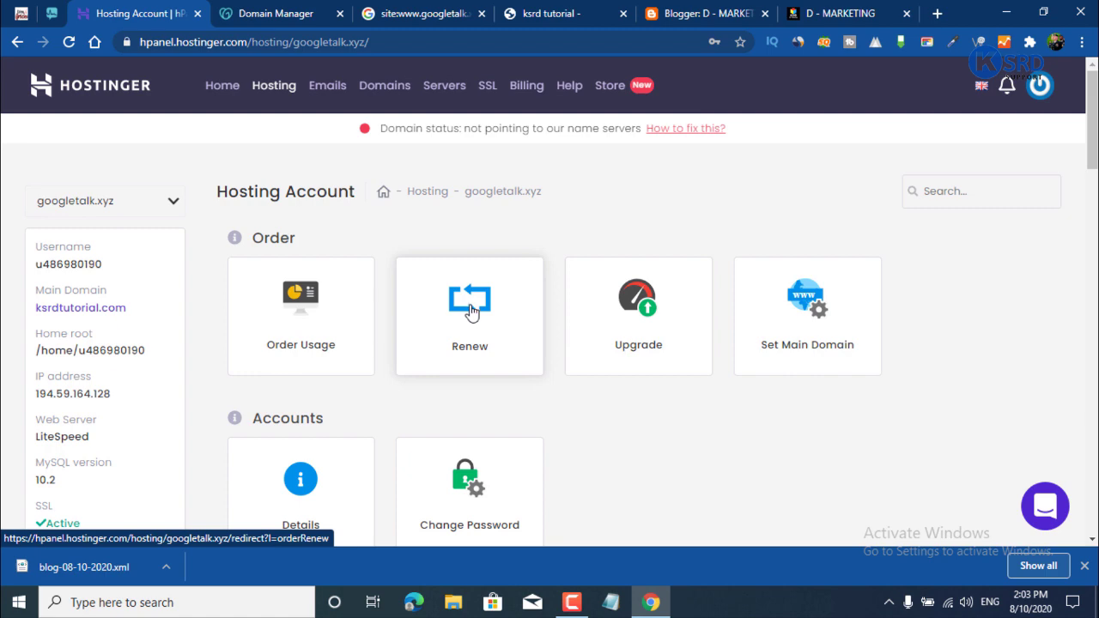
scroll(610, 394, down, 3)
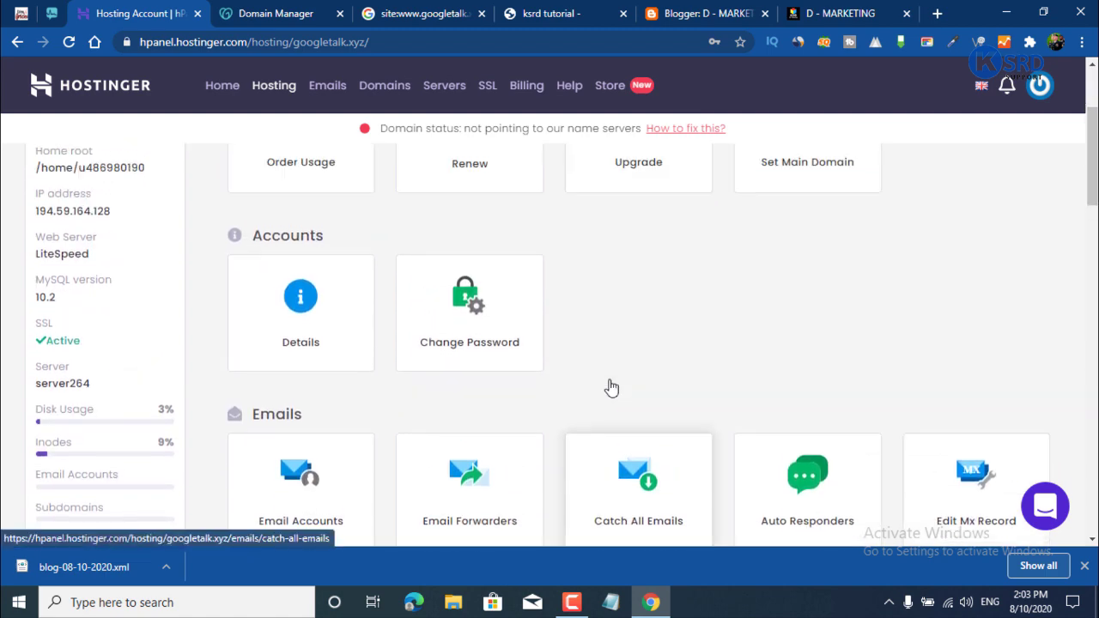
scroll(610, 395, up, 3)
scroll(549, 357, down, 7)
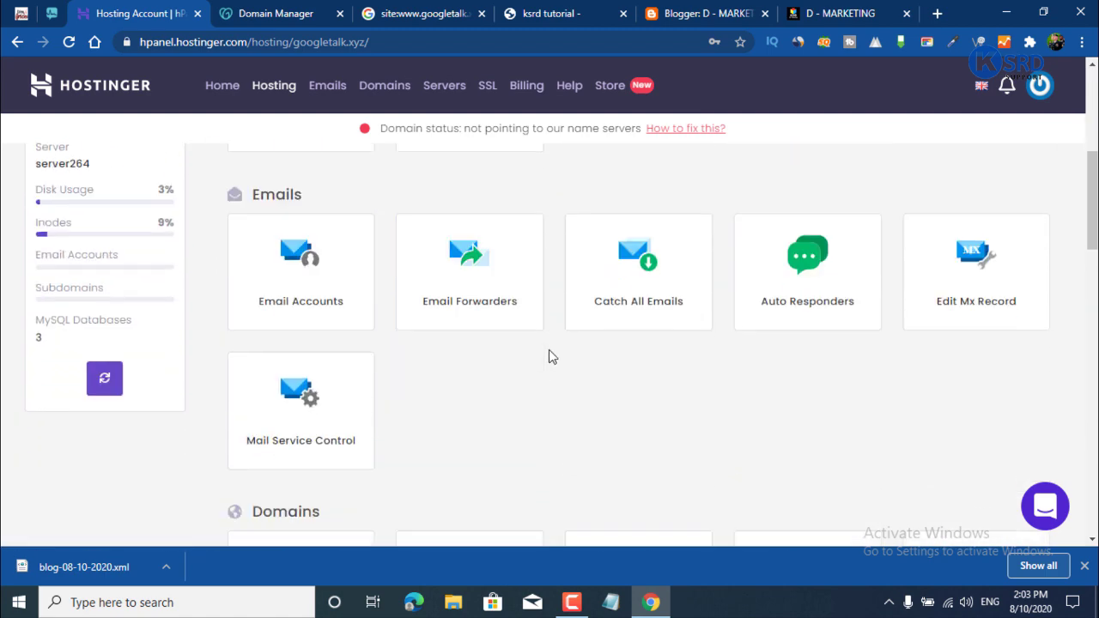
scroll(552, 357, down, 3)
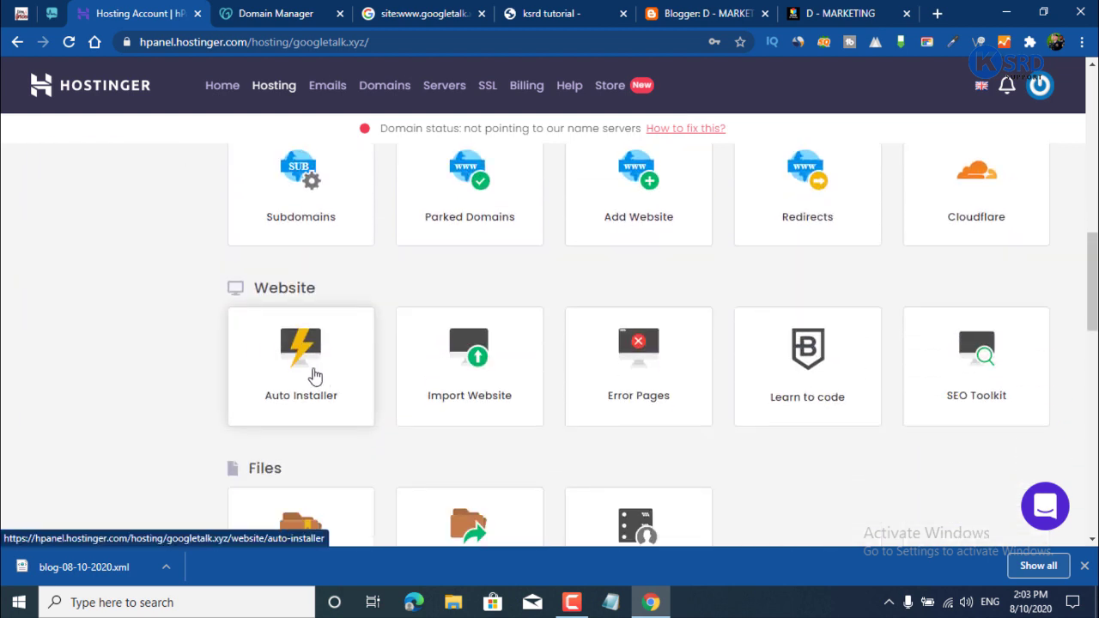
click(315, 376)
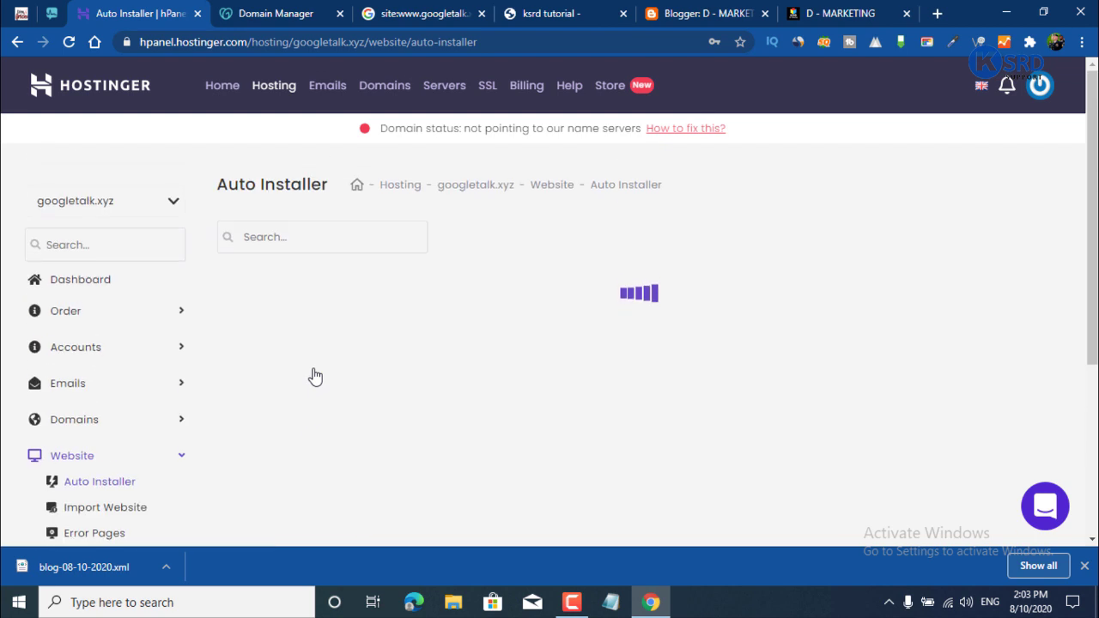
scroll(311, 375, down, 2)
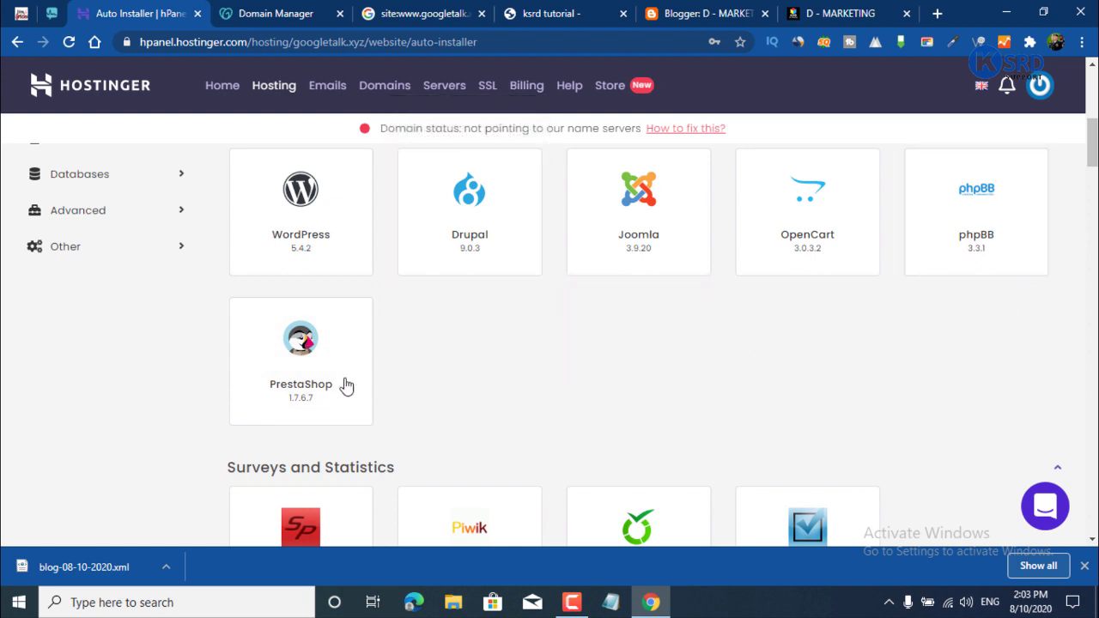
click(300, 200)
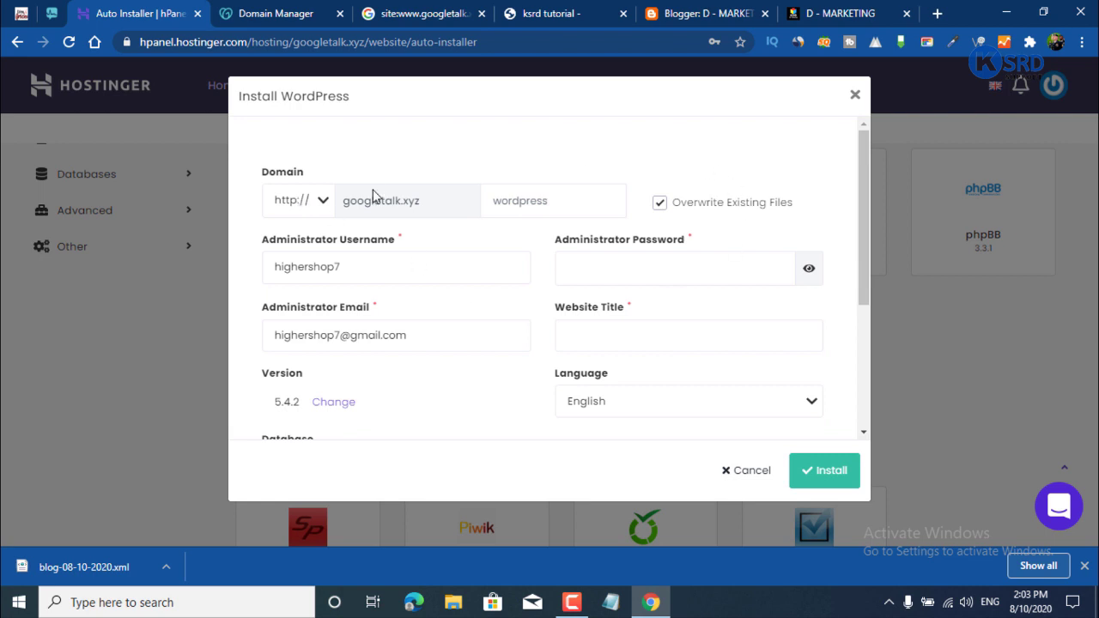
drag(349, 200, 428, 214)
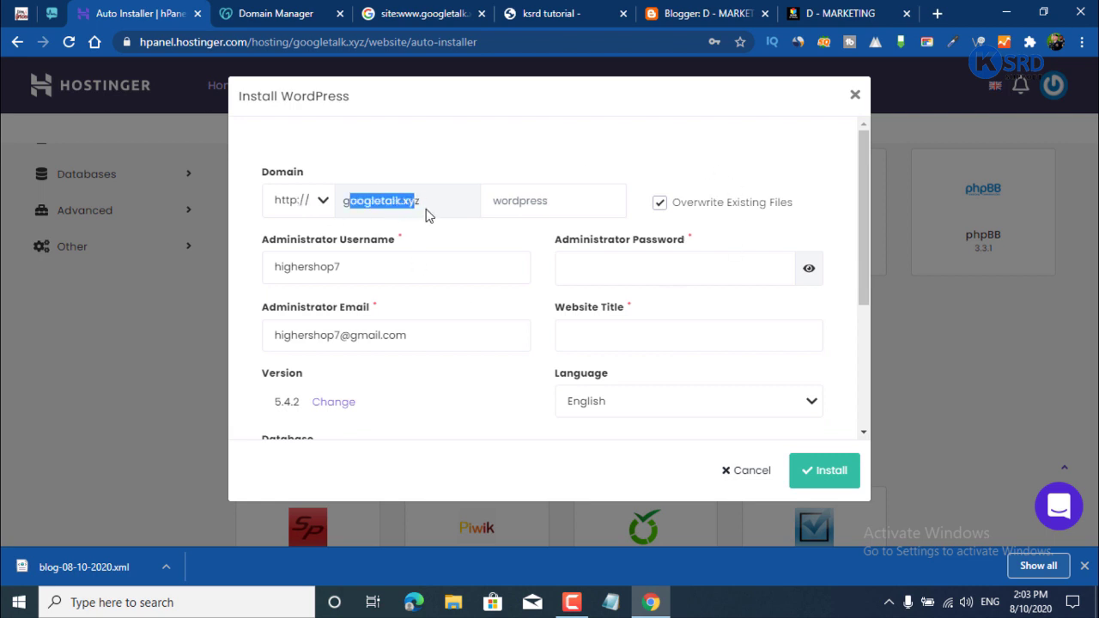
click(468, 151)
click(322, 206)
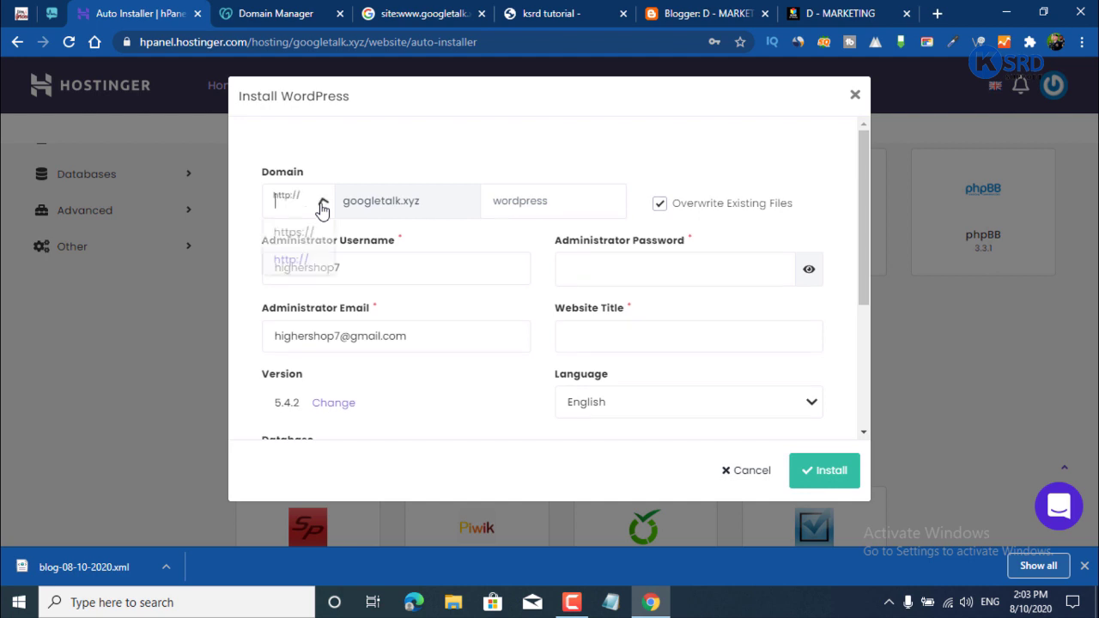
click(297, 257)
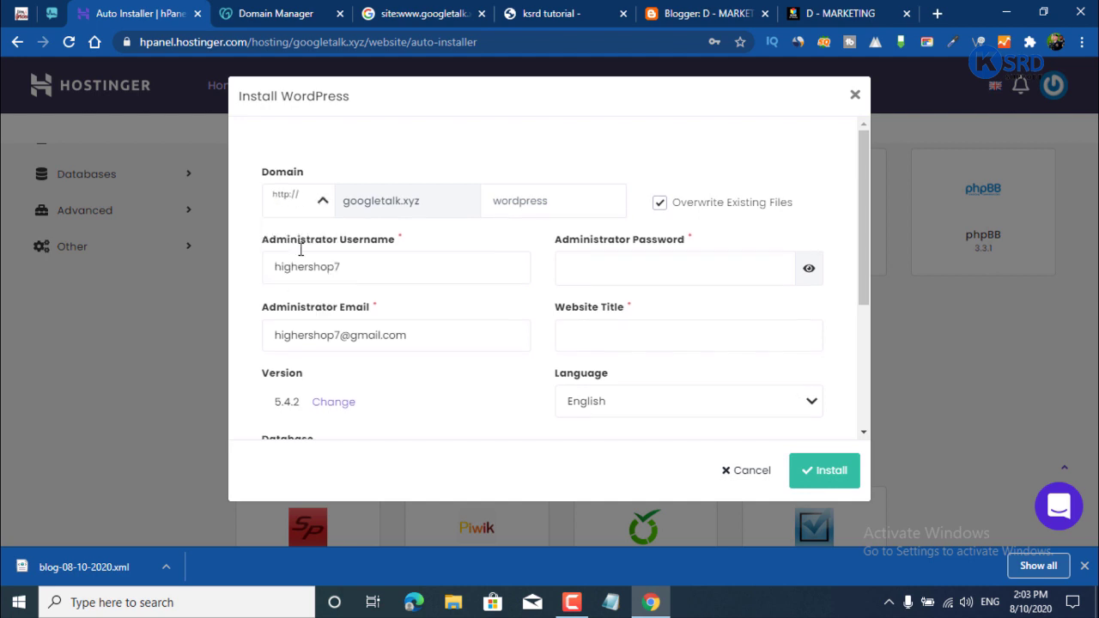
click(296, 204)
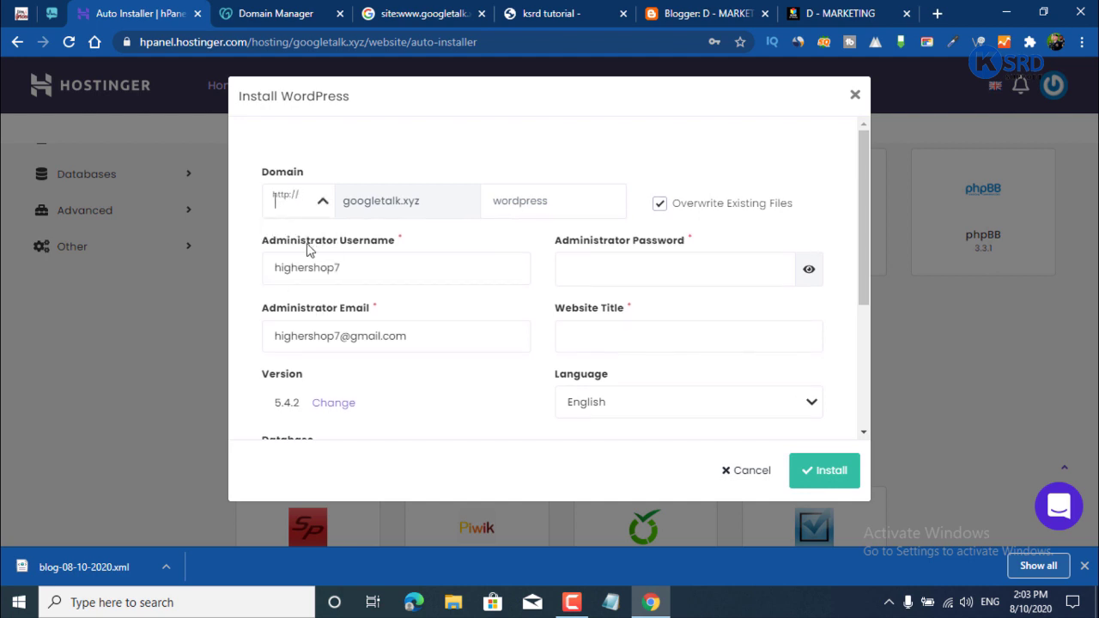
click(395, 182)
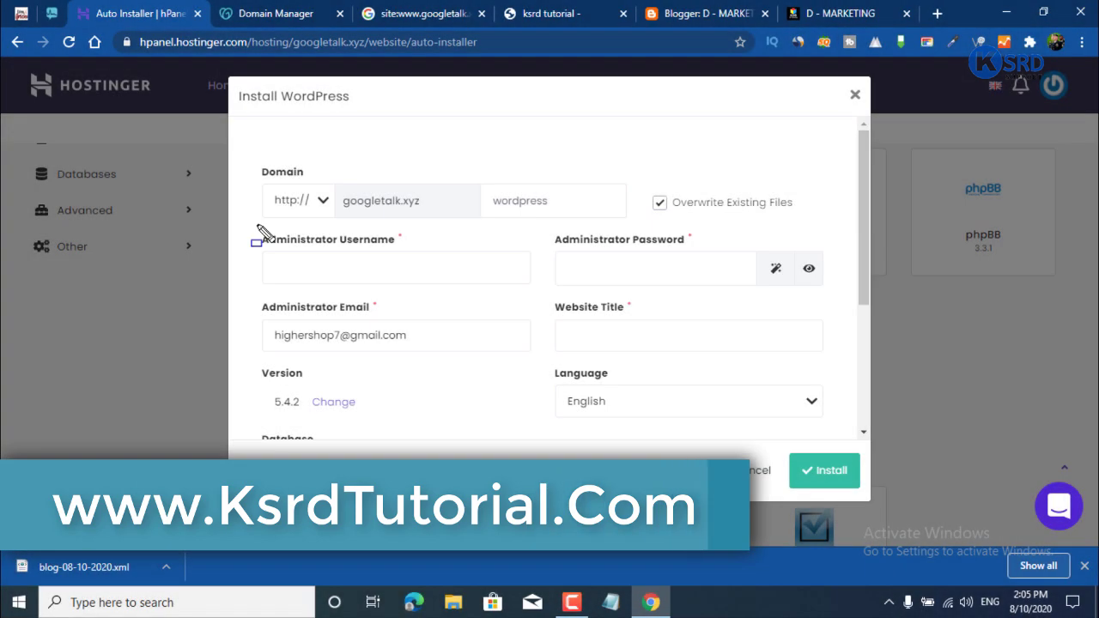
mouse_move(257, 227)
mouse_down()
mouse_move(483, 295)
mouse_move(498, 289)
mouse_up()
mouse_move(539, 228)
mouse_down()
mouse_move(560, 254)
mouse_move(798, 271)
mouse_move(829, 285)
mouse_up()
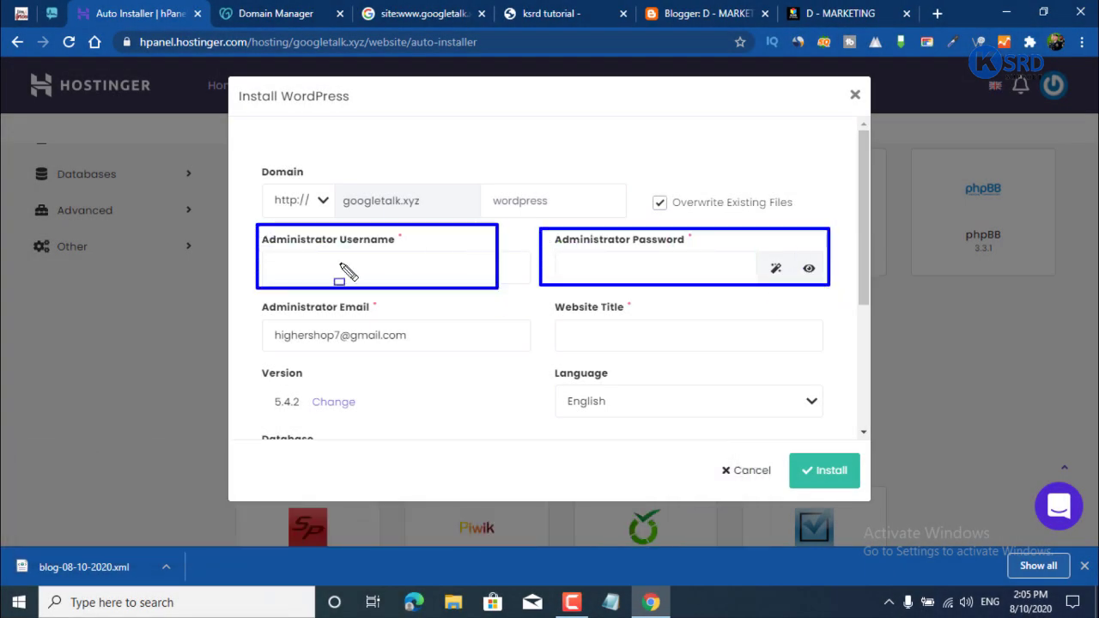
drag(325, 248, 387, 265)
drag(620, 239, 732, 285)
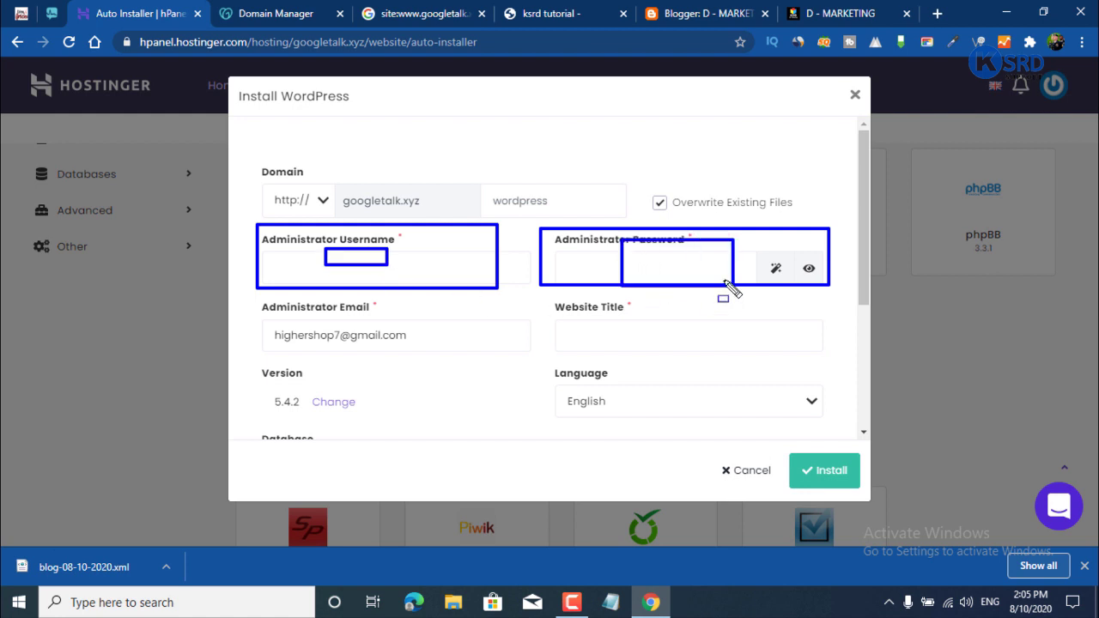
key(Escape)
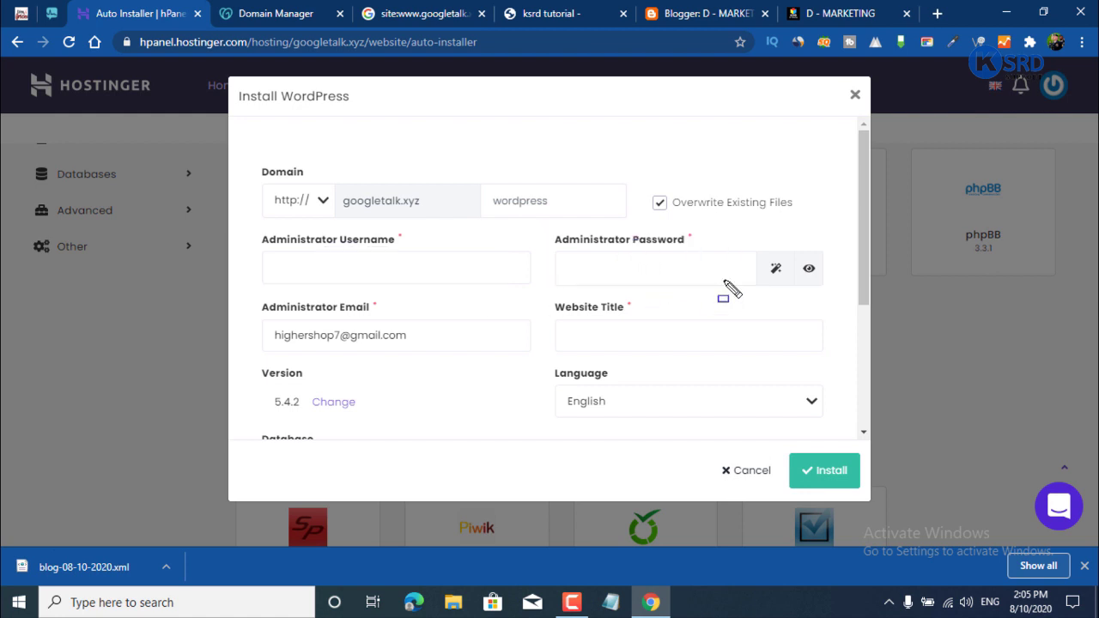
Set the administrator username to GTalk and paste the administrator password in the WordPress installation form.
click(373, 271)
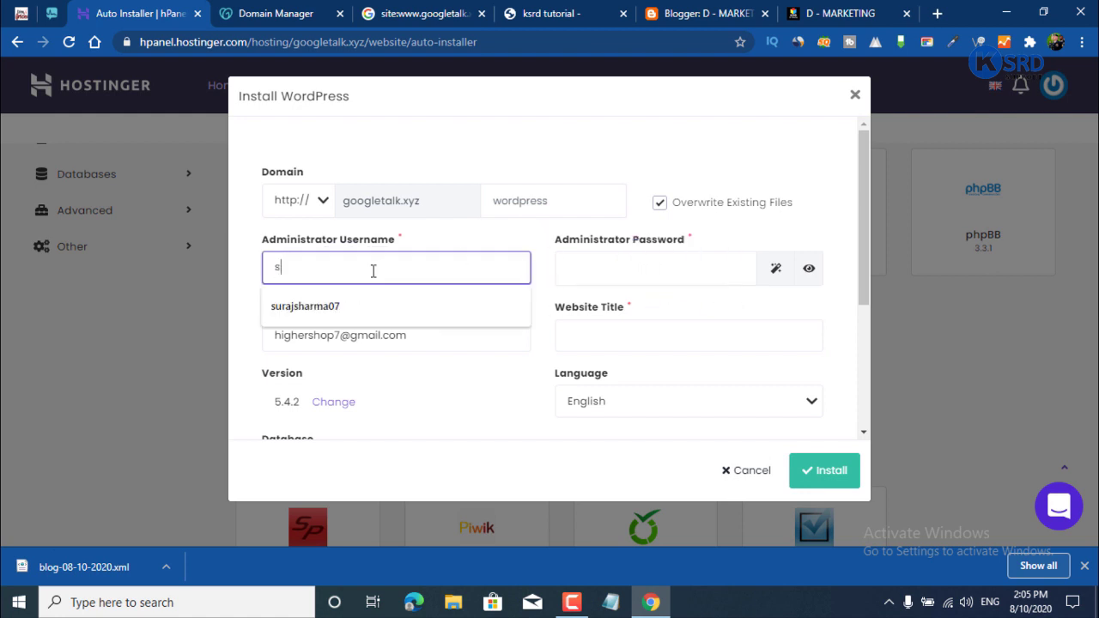
text(s)
key(BackSpace)
text(GTalk)
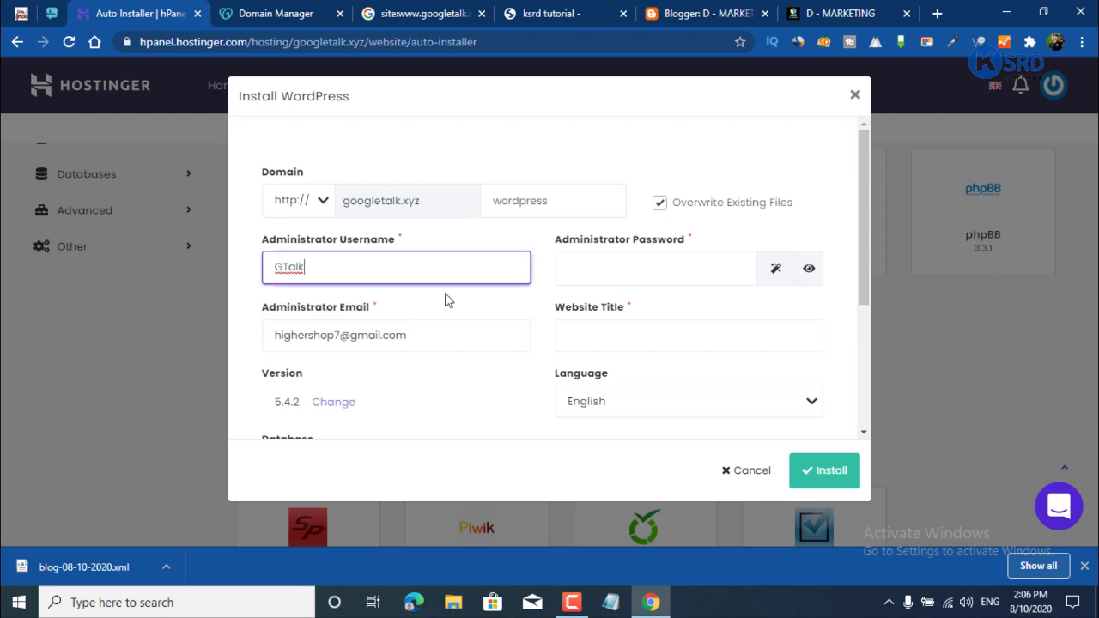
click(583, 275)
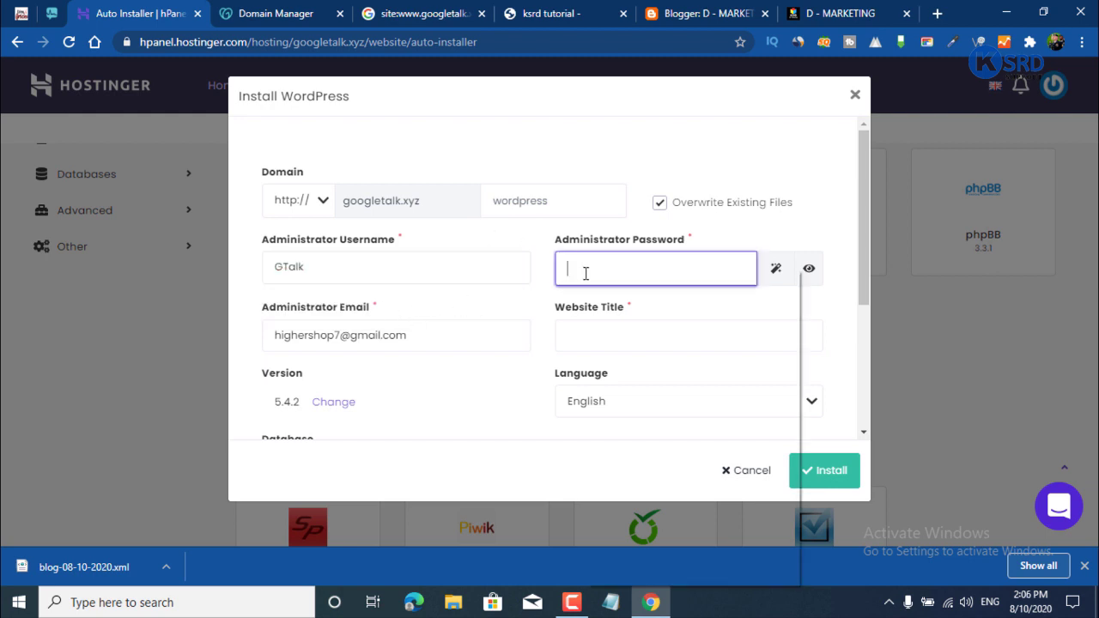
right_click(583, 273)
click(622, 437)
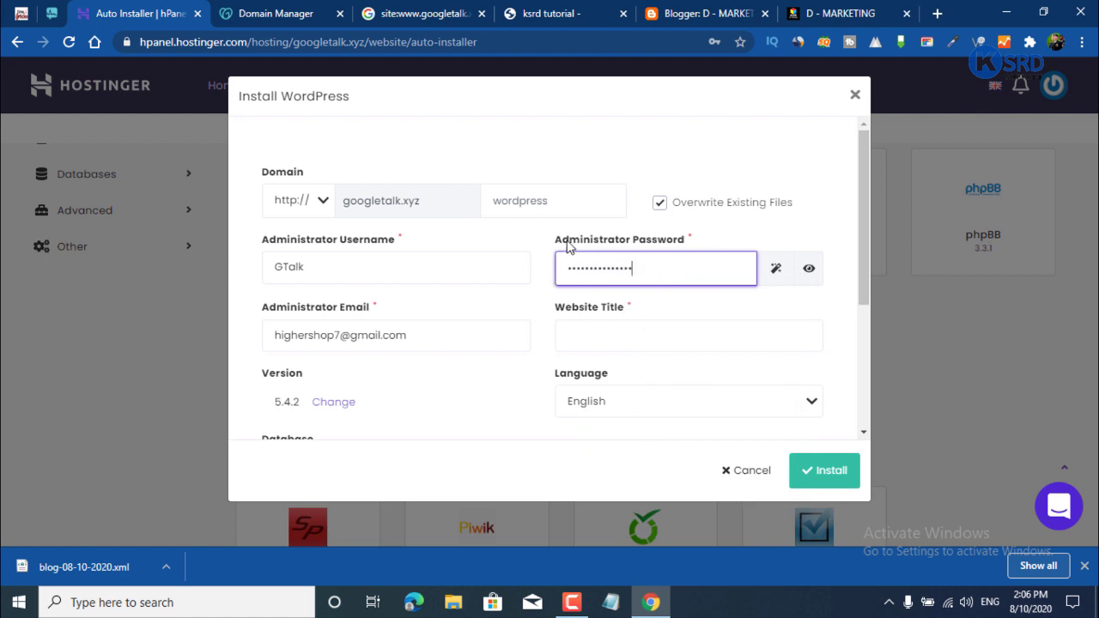
Set the website title to "Google talk" in the WordPress installation form.
scroll(692, 349, down, 5)
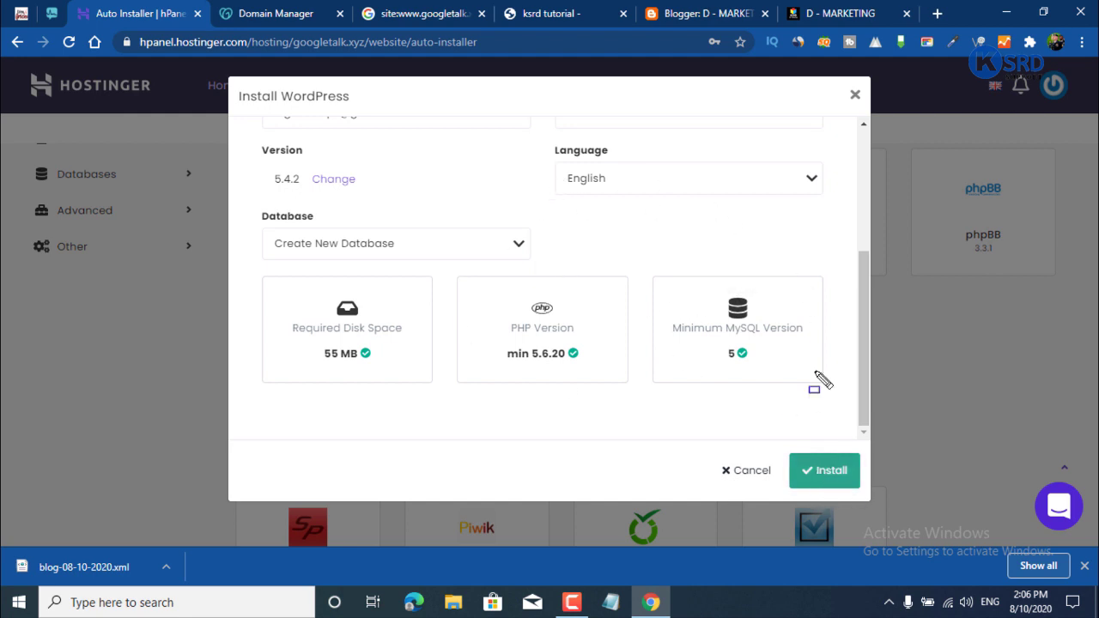
drag(770, 431, 884, 516)
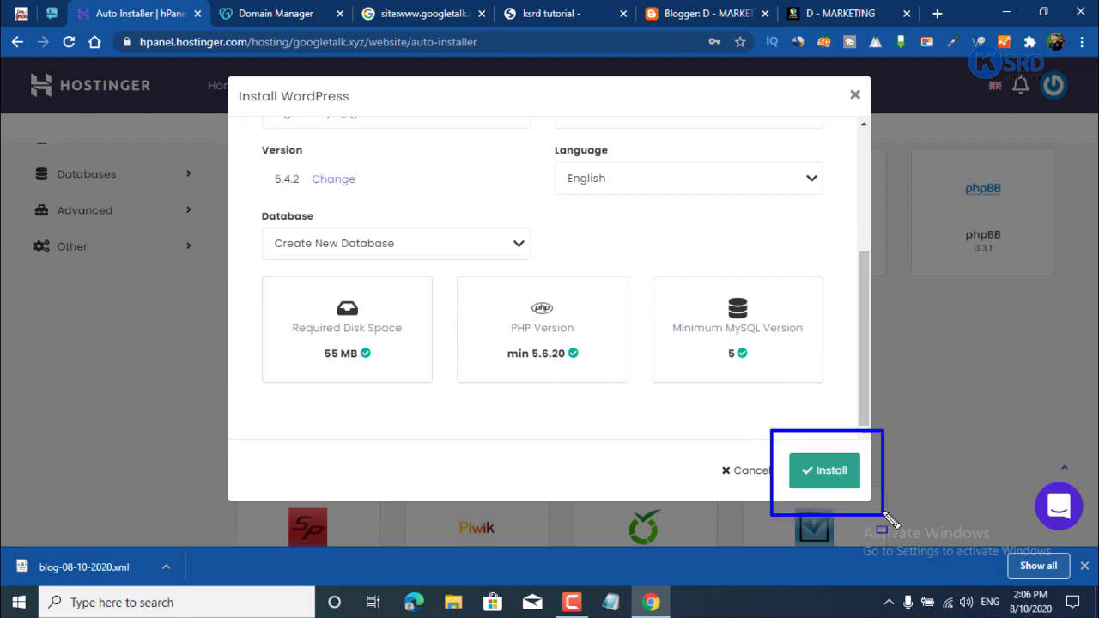
click(822, 467)
scroll(650, 293, up, 3)
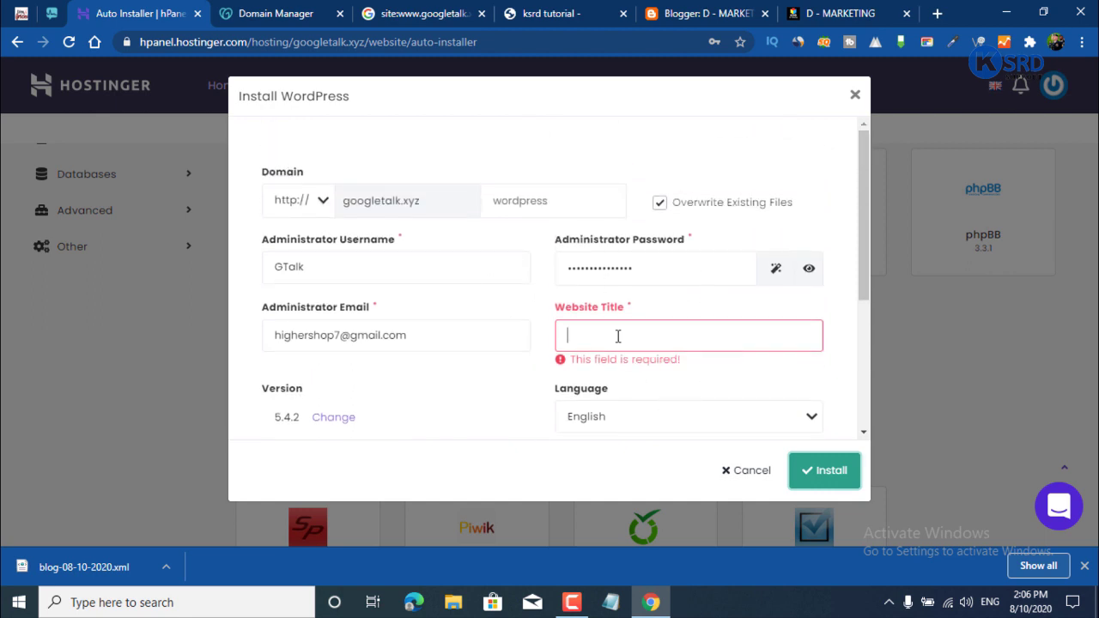
click(618, 336)
text(Go)
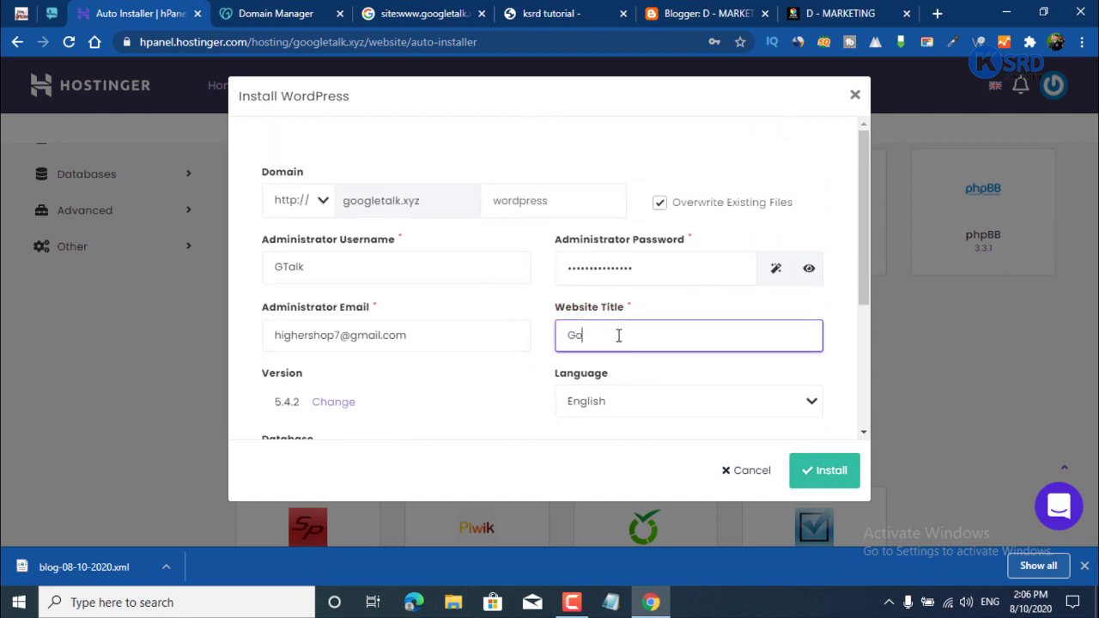
text(ogle talk)
click(628, 300)
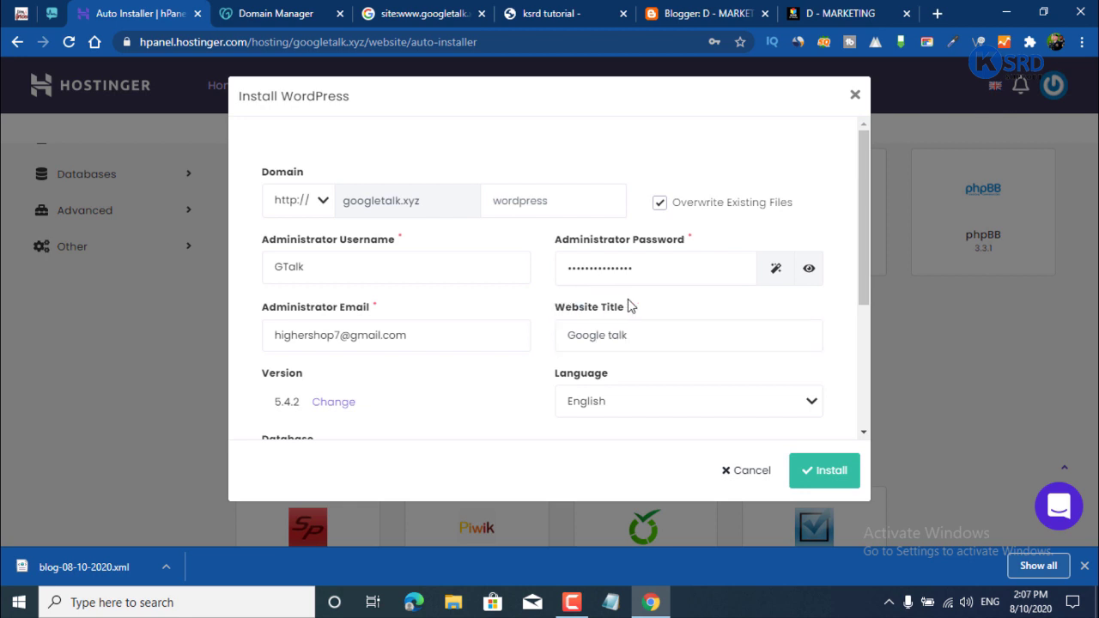
Install WordPress 5.4.2 on googletalk.xyz in English with a new database.
click(660, 338)
drag(679, 345, 551, 344)
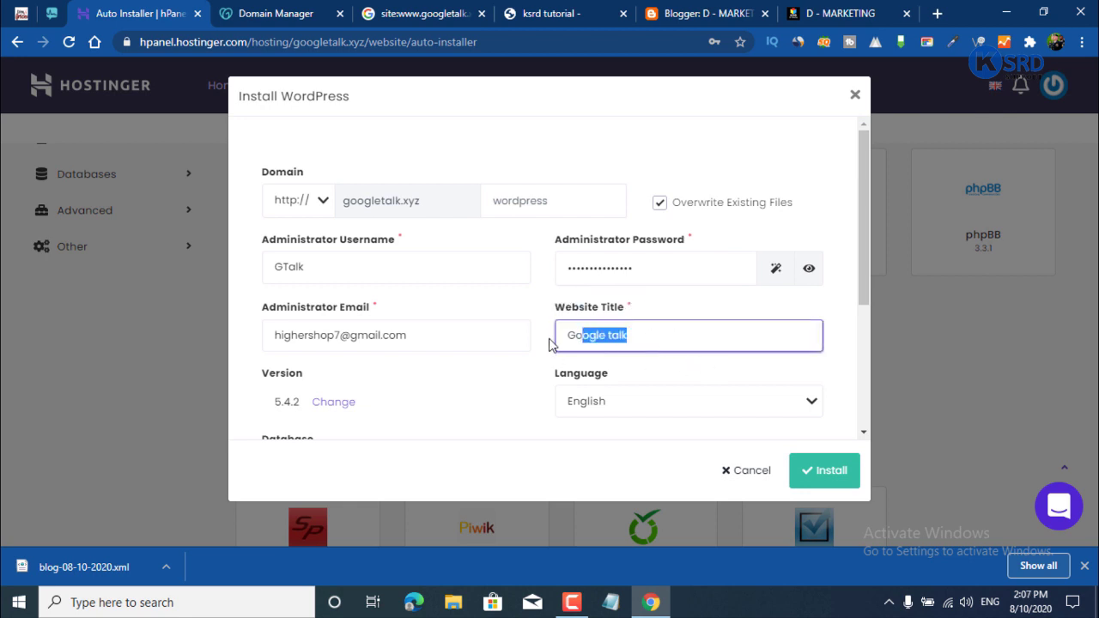
click(515, 337)
click(719, 284)
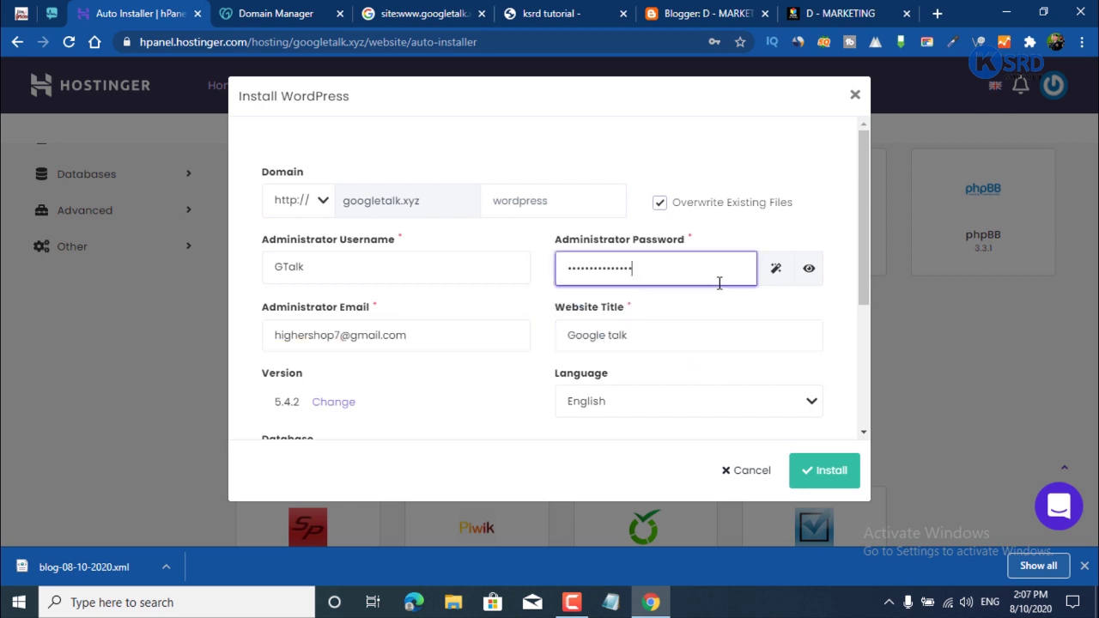
click(705, 334)
scroll(709, 375, down, 3)
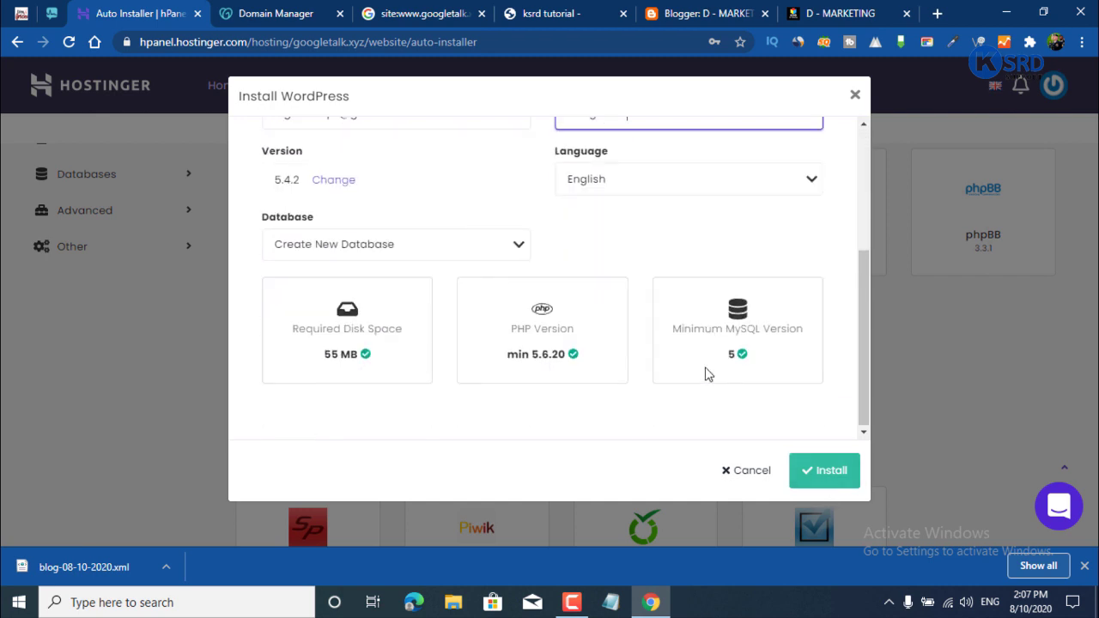
click(834, 476)
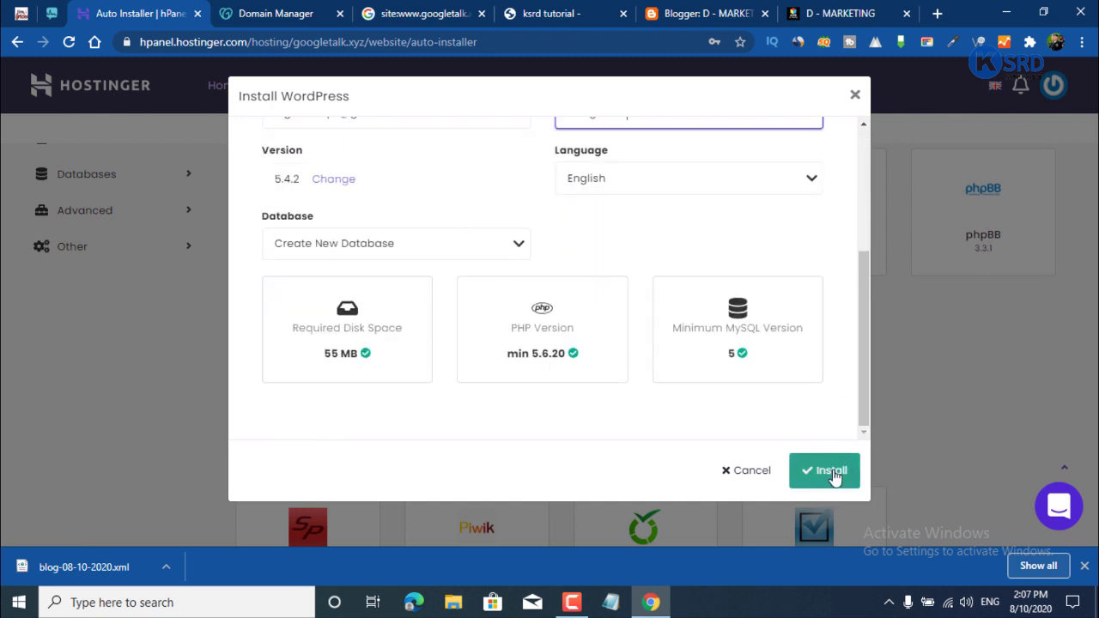
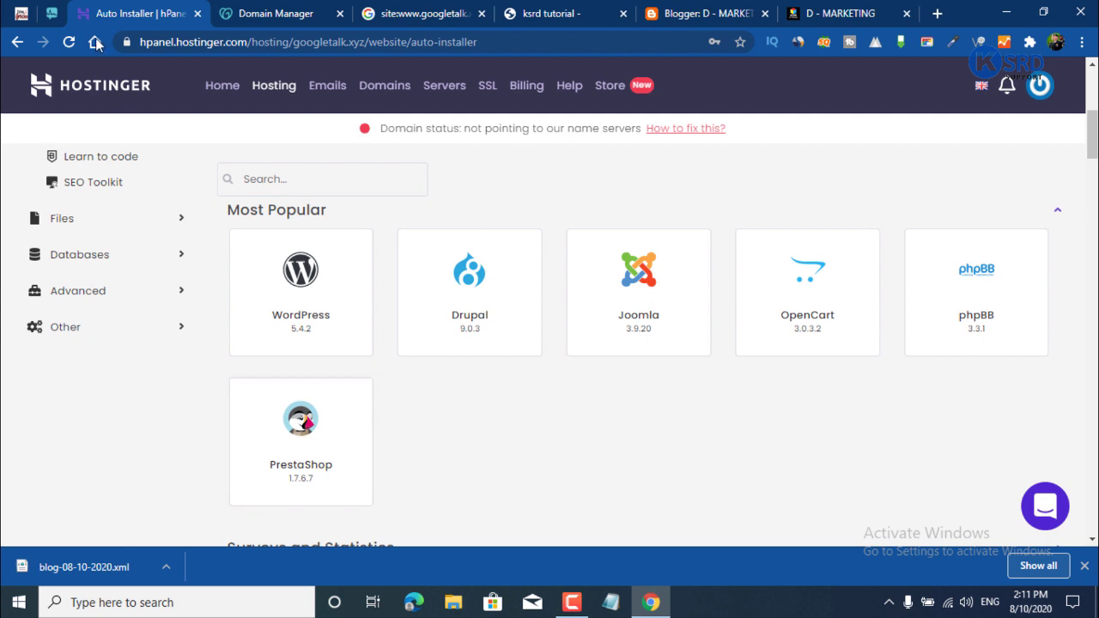
Reload the Auto Installer page and check the list of installed applications for the googletalk.xyz WordPress entry.
click(68, 43)
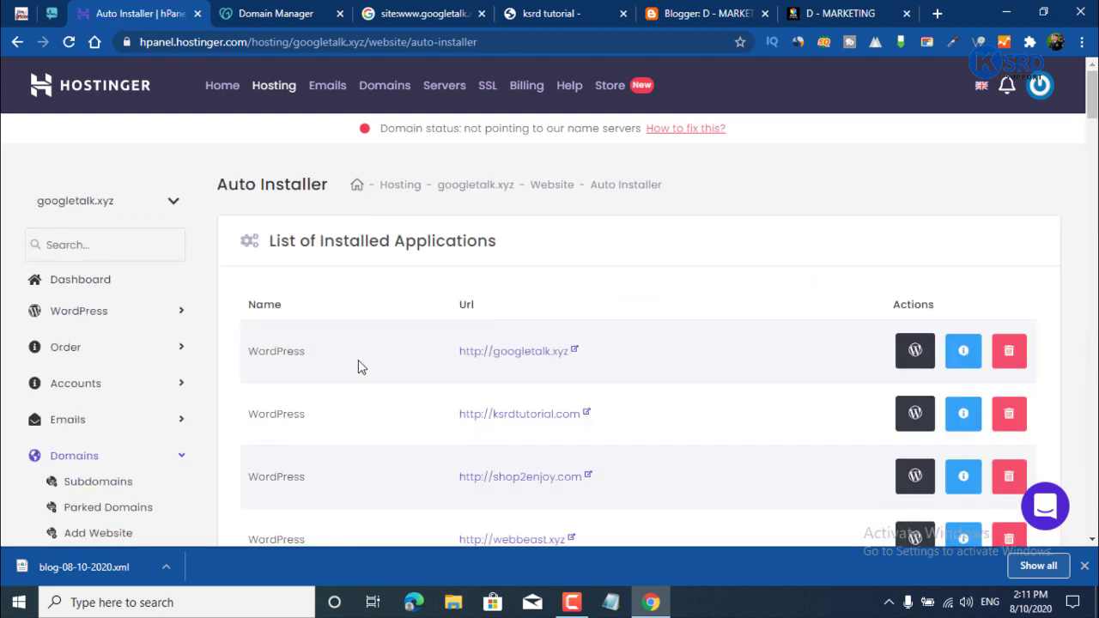
drag(241, 324, 675, 387)
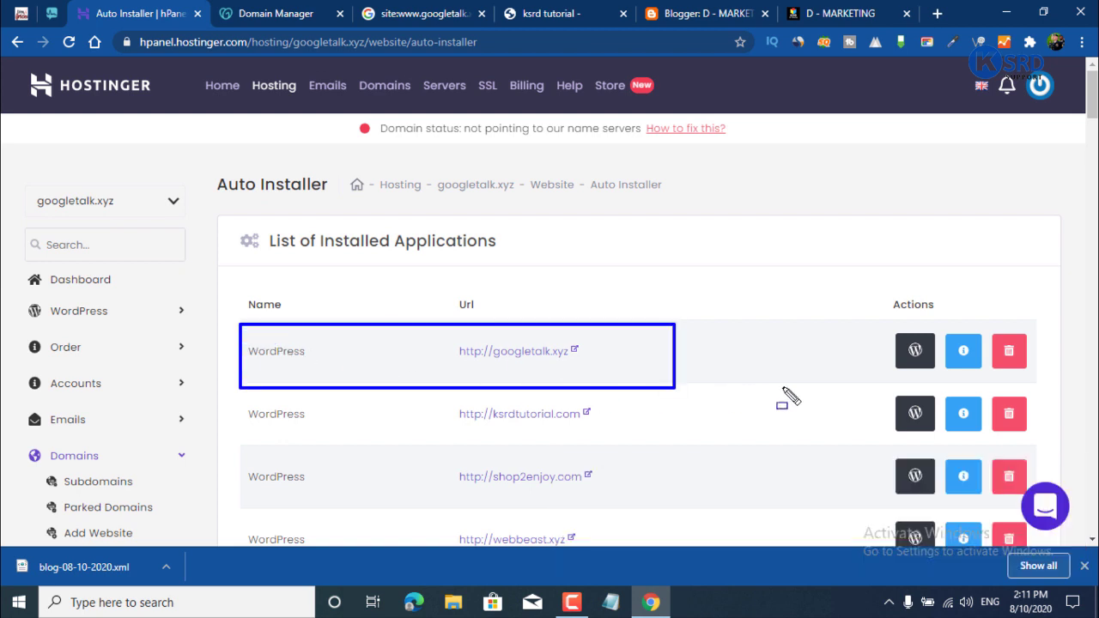
drag(785, 396, 1039, 383)
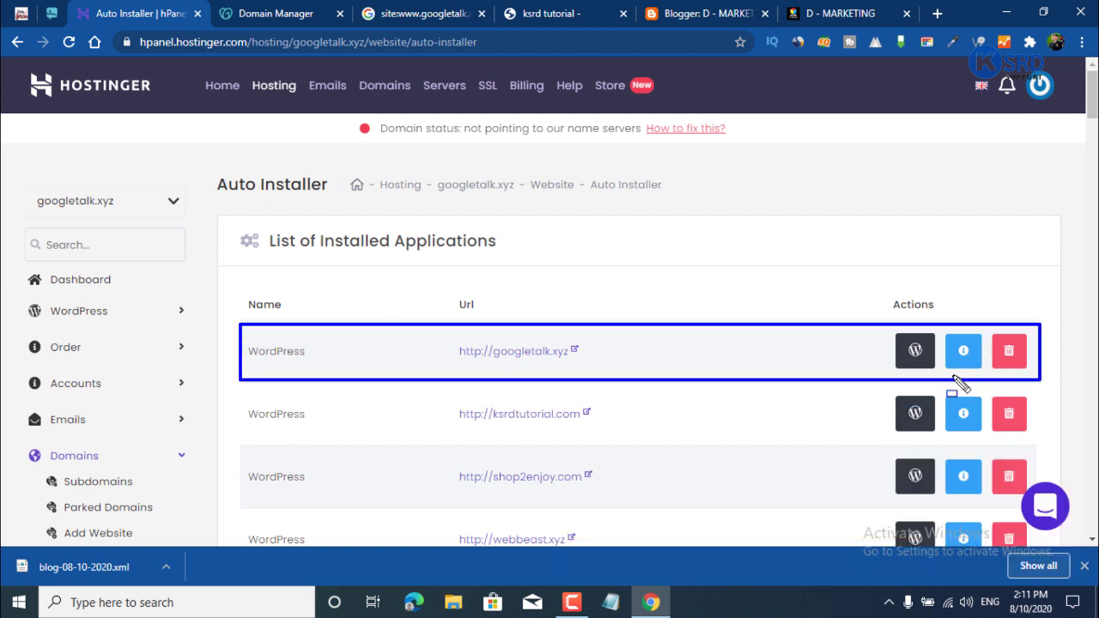
drag(884, 324, 946, 379)
drag(376, 319, 627, 377)
key(Escape)
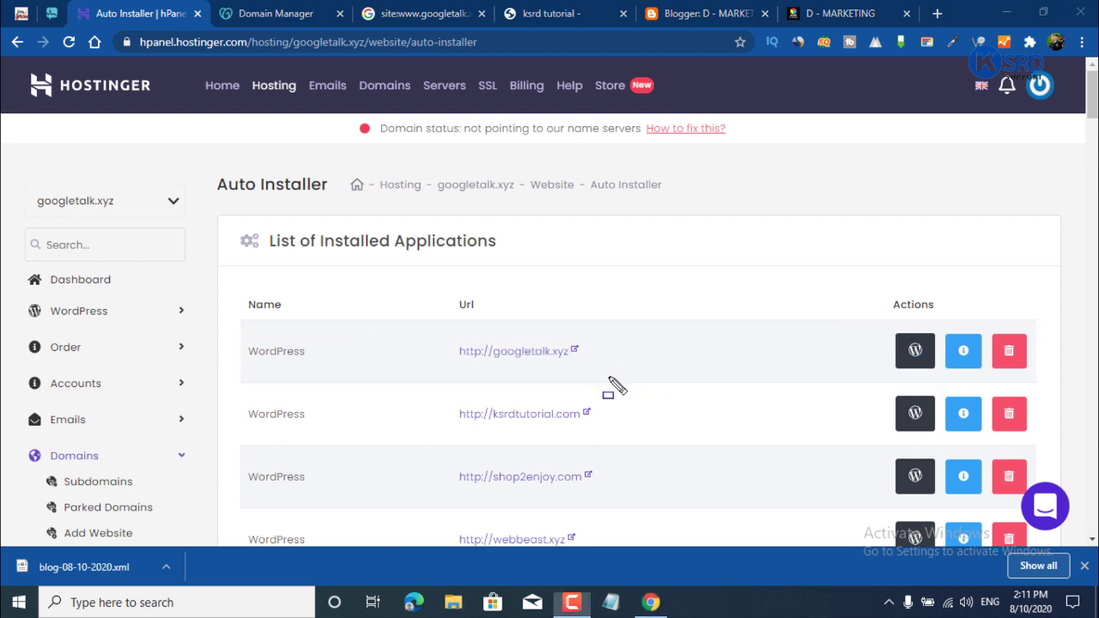
Open Hostinger's WordPress dashboard for googletalk.xyz and look over its core, speed and security settings.
click(915, 352)
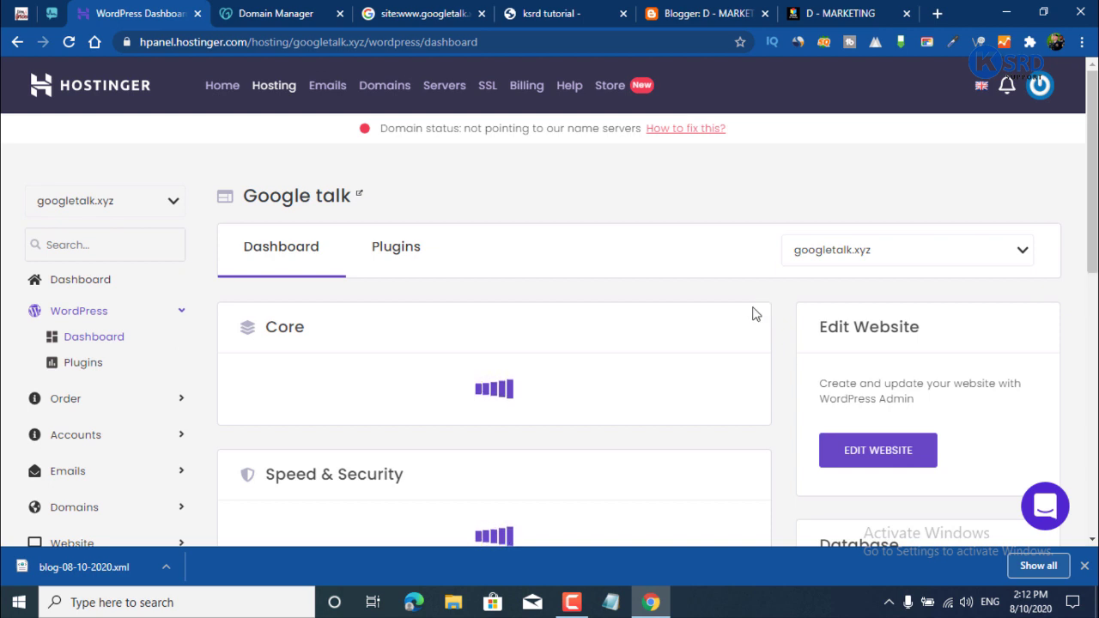
scroll(721, 365, down, 1)
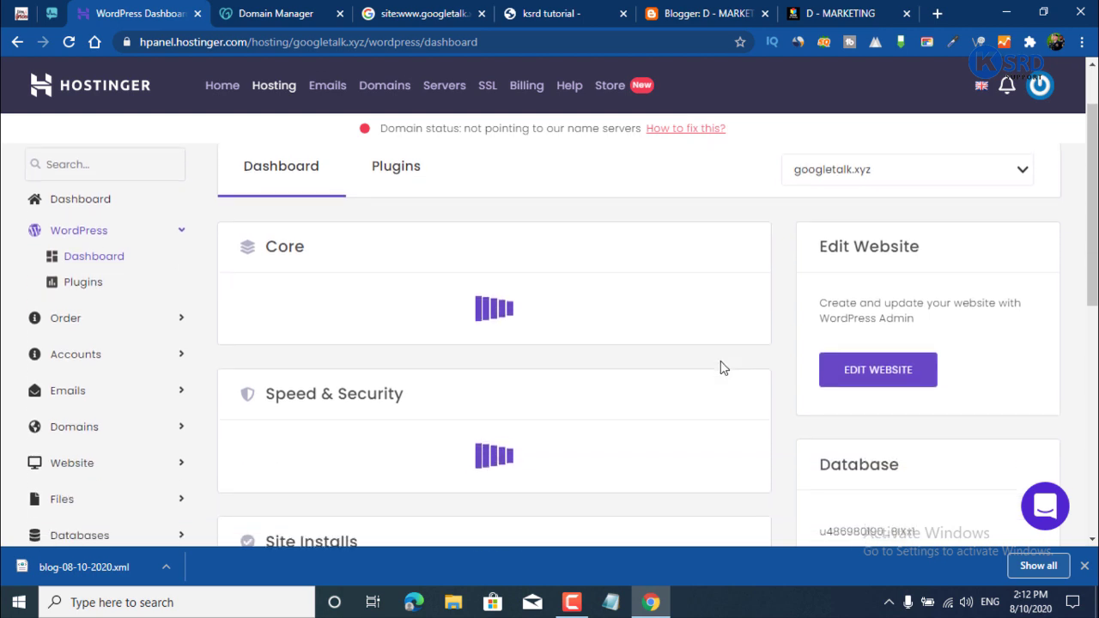
scroll(656, 296, up, 1)
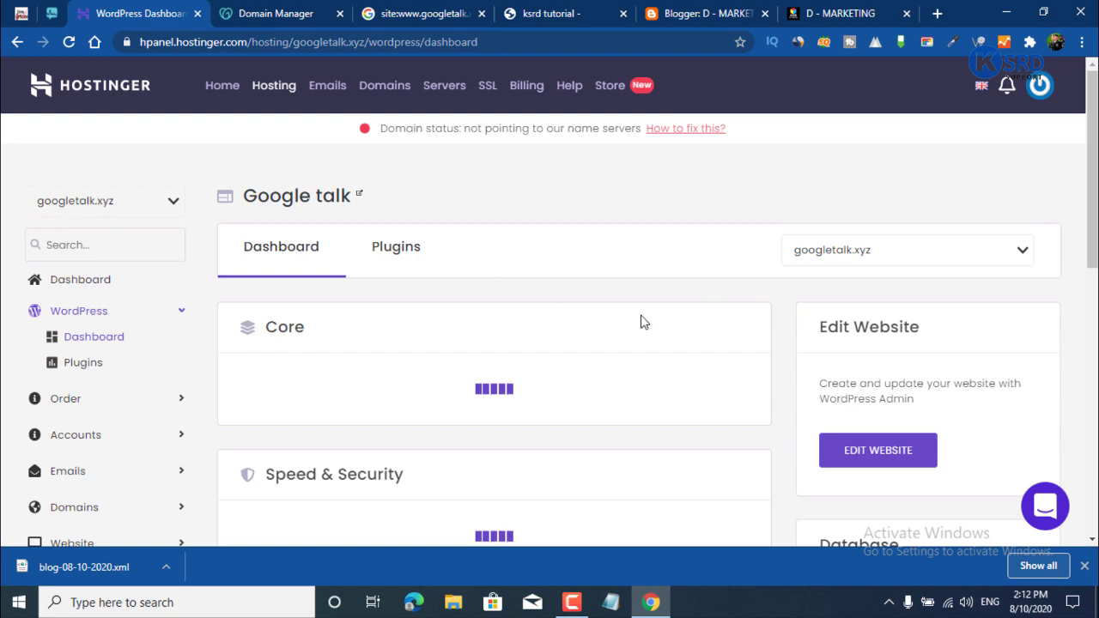
scroll(507, 301, down, 5)
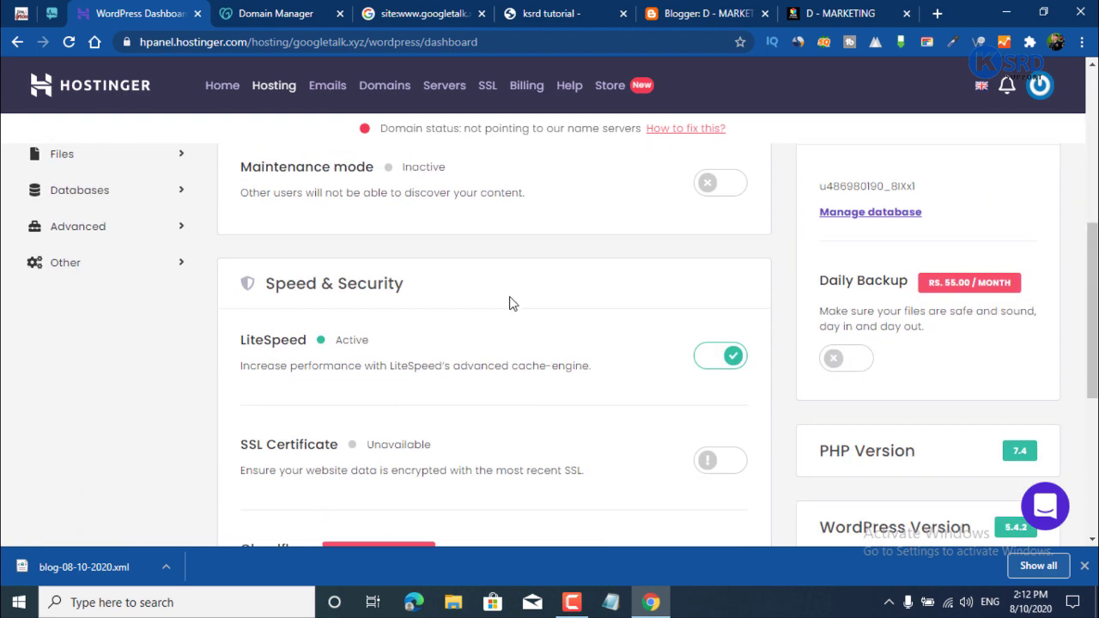
scroll(507, 301, up, 5)
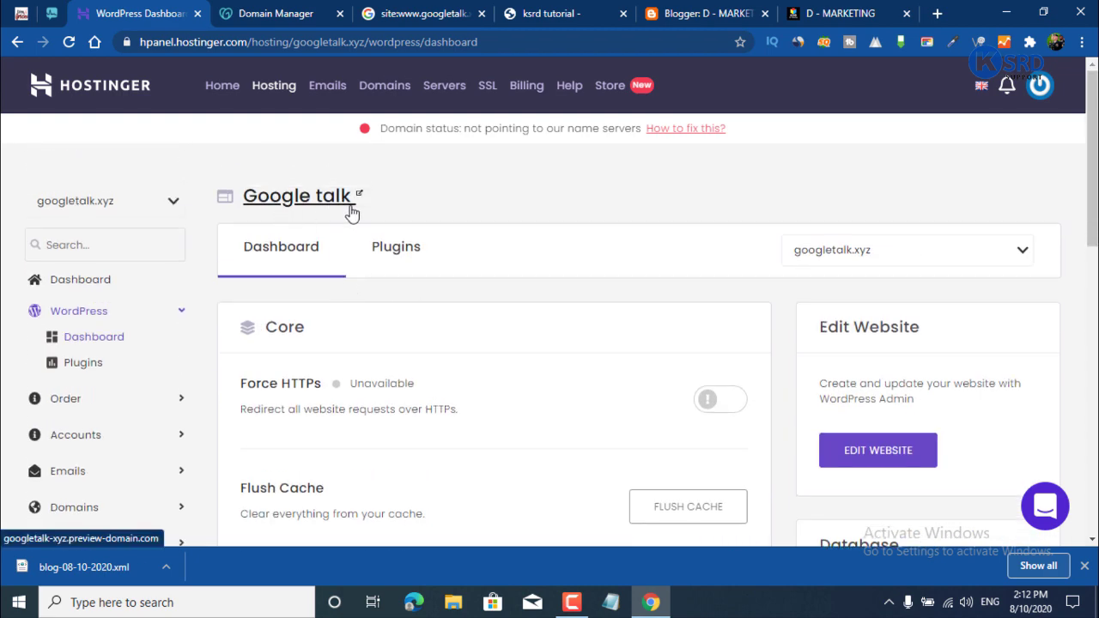
Open the WordPress admin of the Google talk site for editing and check its preview address.
right_click(325, 198)
click(362, 208)
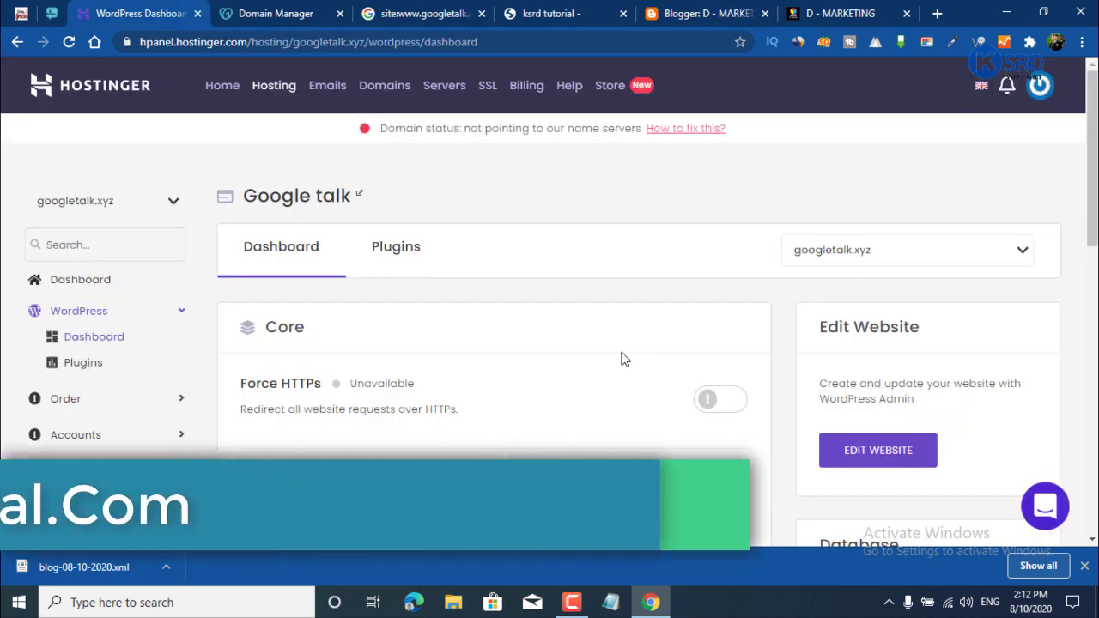
scroll(618, 387, down, 5)
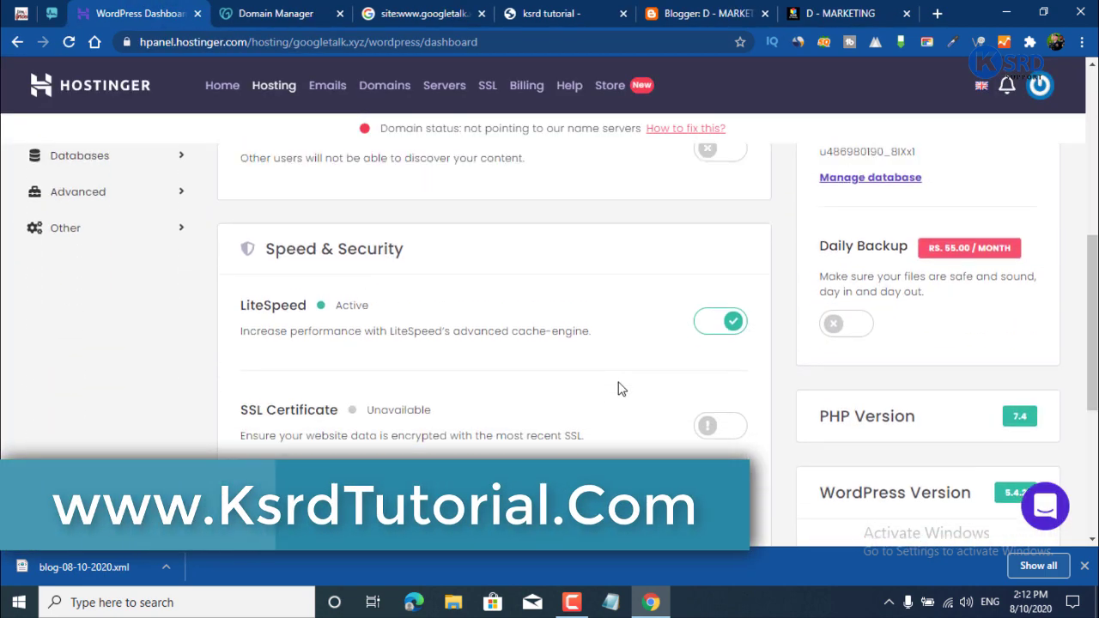
scroll(618, 388, up, 4)
click(877, 298)
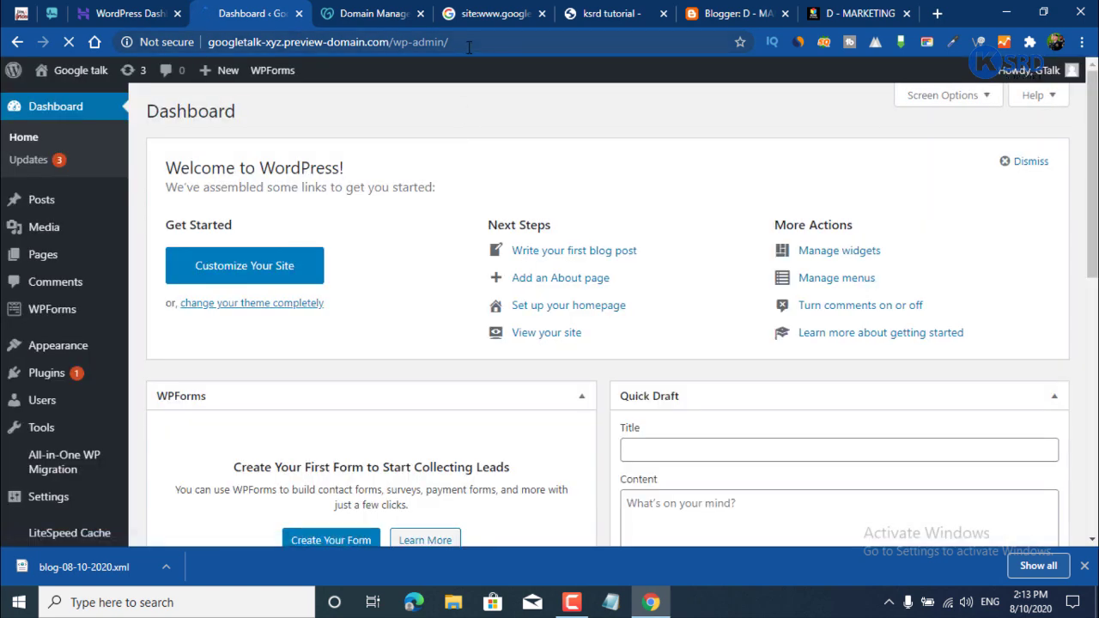
drag(466, 43, 206, 42)
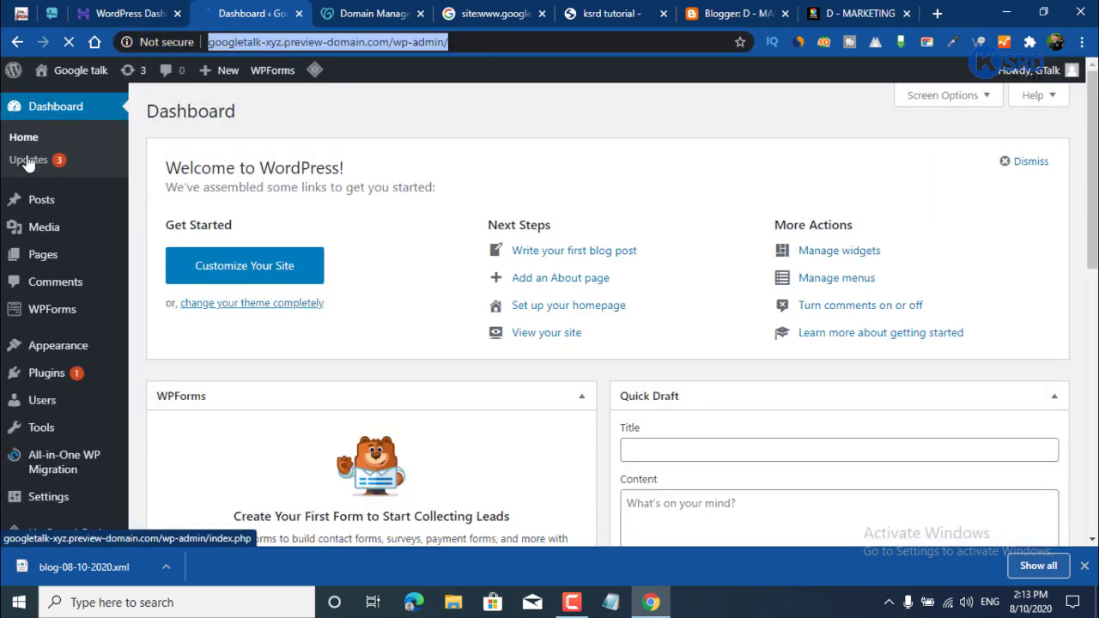
Check the live googletalk.xyz site and the D - MARKETING blog's posts list in Blogger.
click(888, 11)
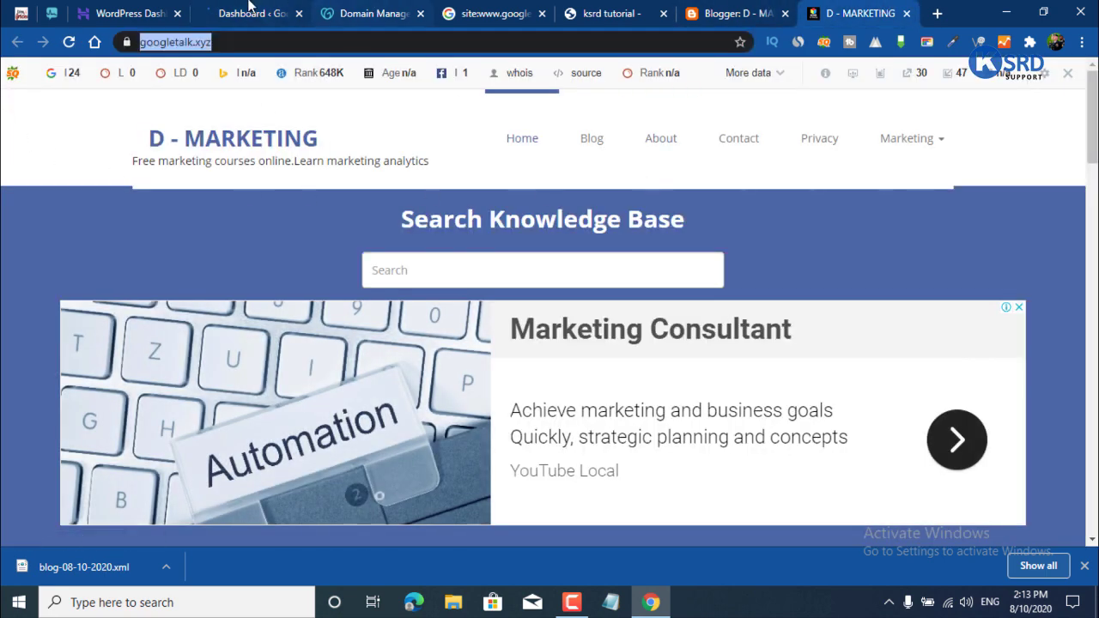
click(247, 10)
click(734, 13)
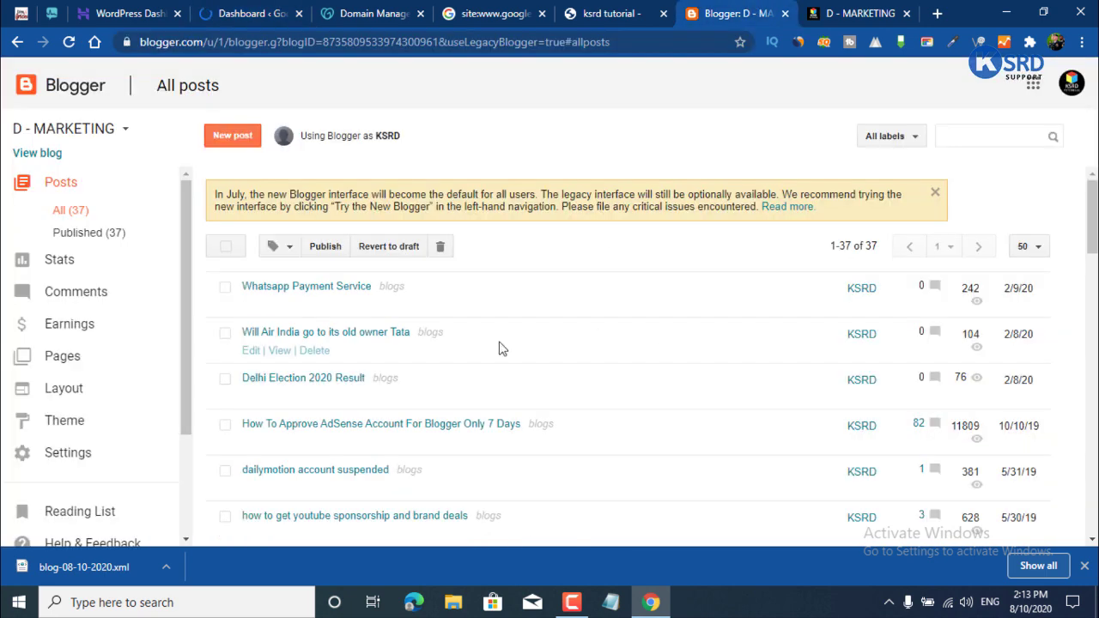
scroll(534, 373, down, 1)
scroll(534, 373, up, 1)
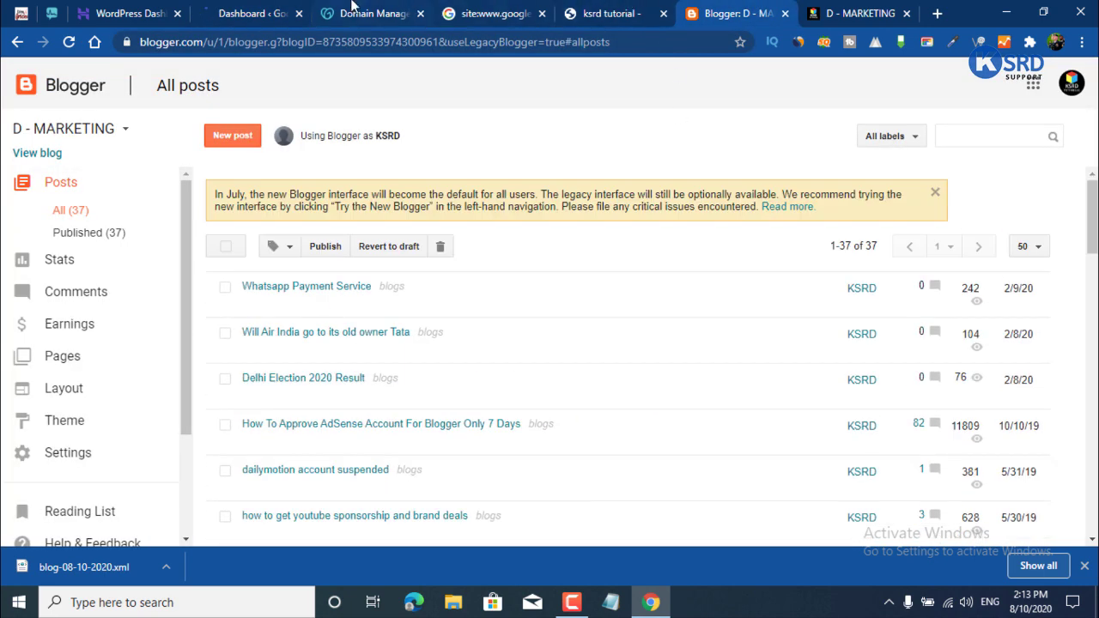
Reload GoDaddy's DNS Management page for googletalk.xyz and look through its records and nameservers.
click(352, 8)
scroll(421, 407, down, 5)
scroll(141, 139, up, 4)
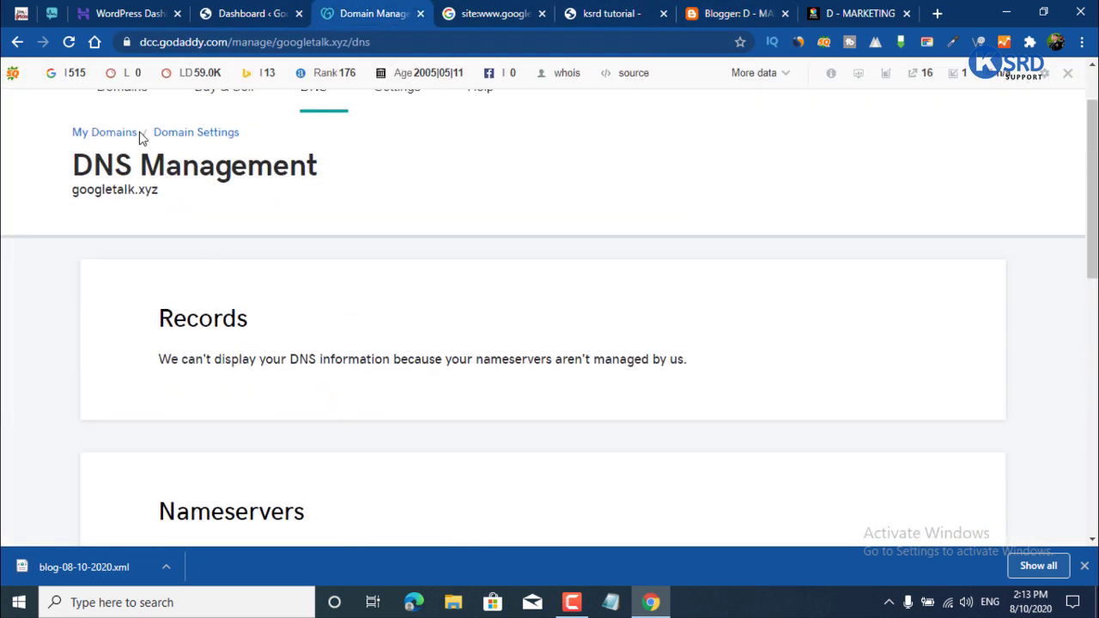
click(70, 42)
scroll(363, 459, down, 8)
scroll(429, 360, up, 3)
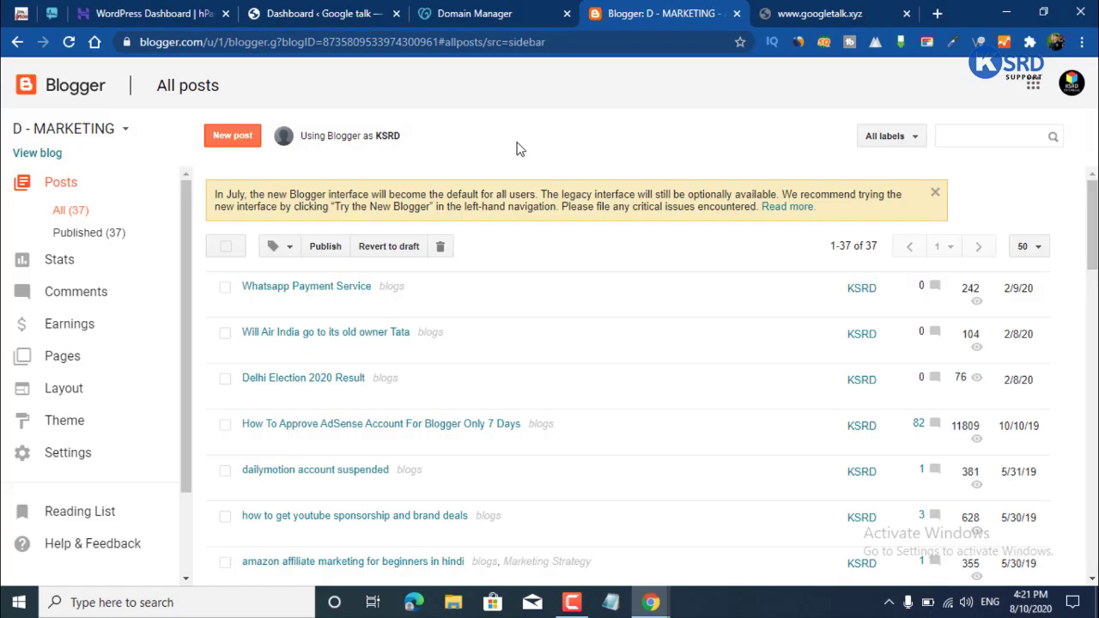
Compare Hostinger's WordPress dashboard with the nameservers on GoDaddy's DNS Management page for googletalk.xyz.
click(554, 10)
click(169, 18)
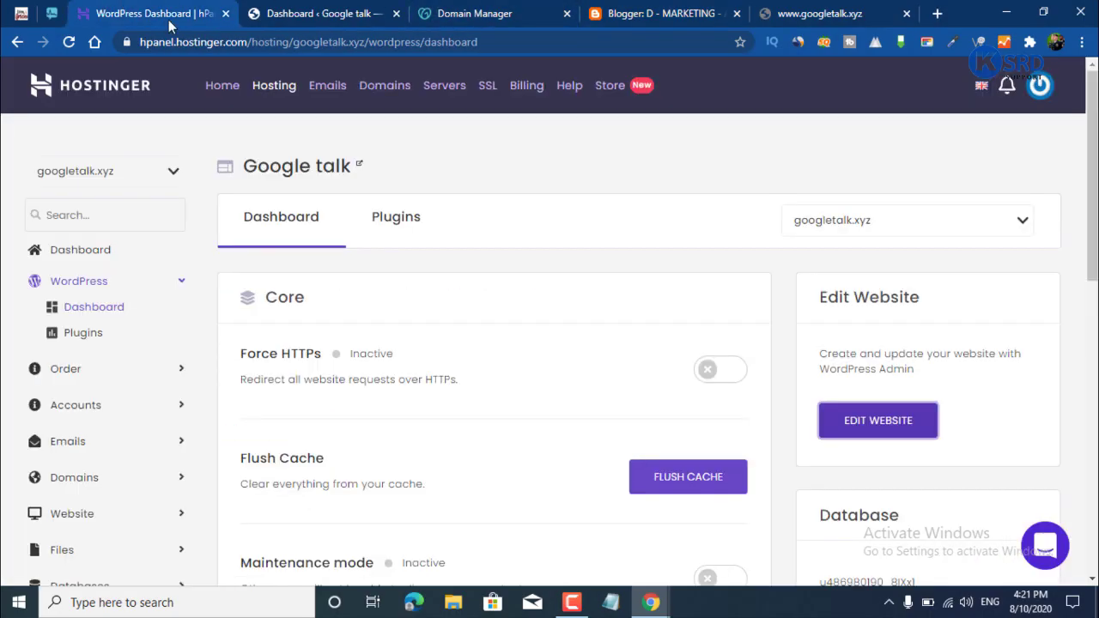
click(481, 8)
click(155, 10)
click(476, 11)
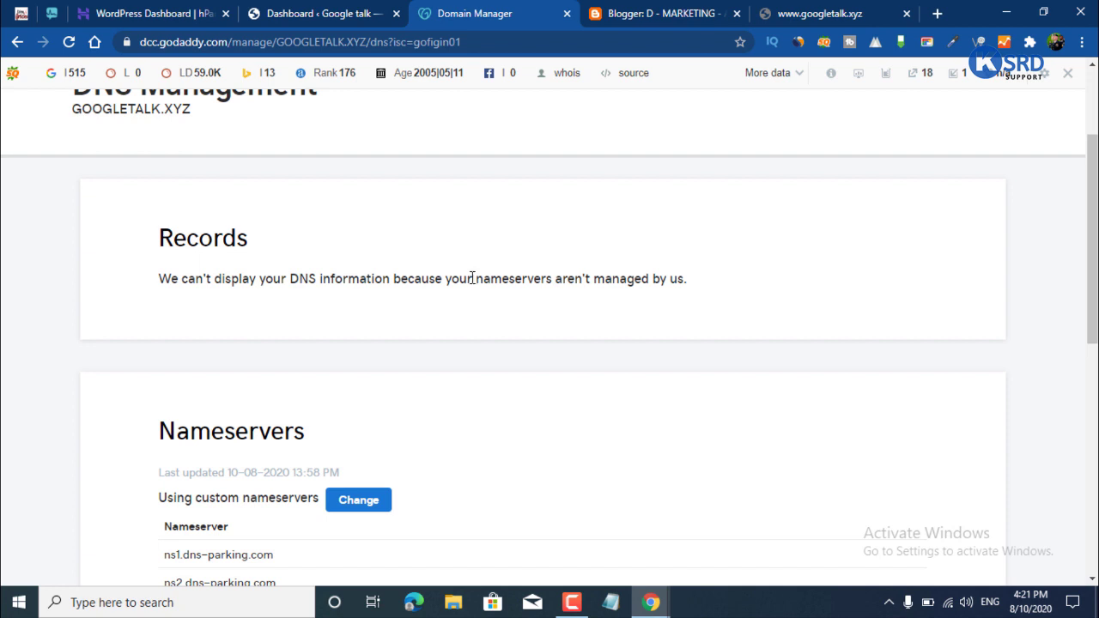
scroll(472, 279, down, 2)
scroll(464, 275, up, 1)
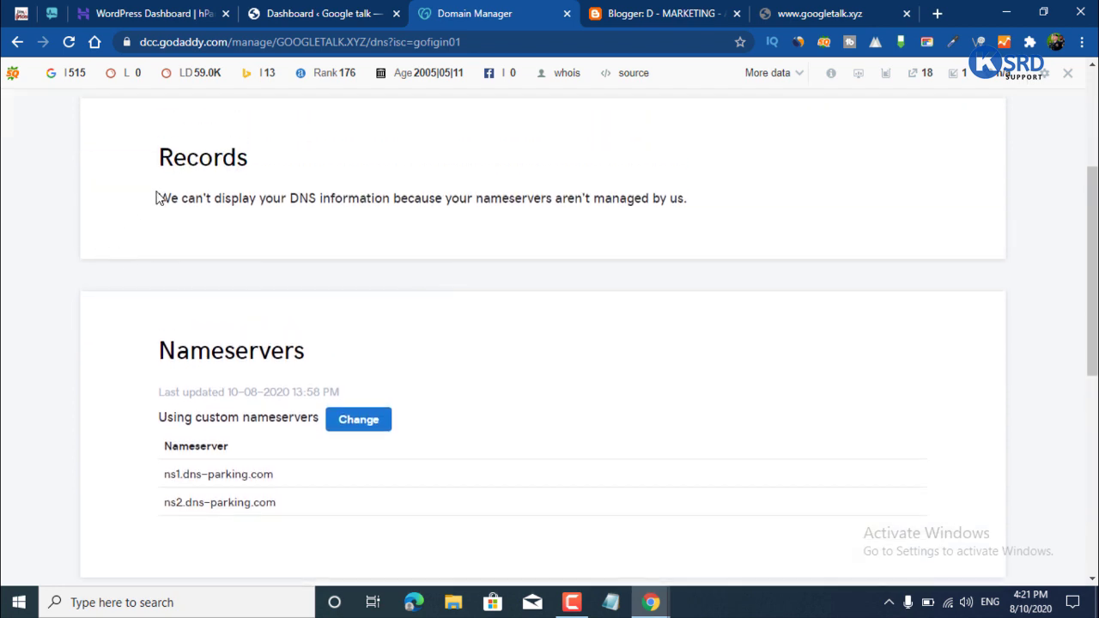
Read the notice in the Records section of GoDaddy's DNS Management page for googletalk.xyz.
drag(158, 198, 738, 228)
click(738, 228)
drag(128, 191, 446, 200)
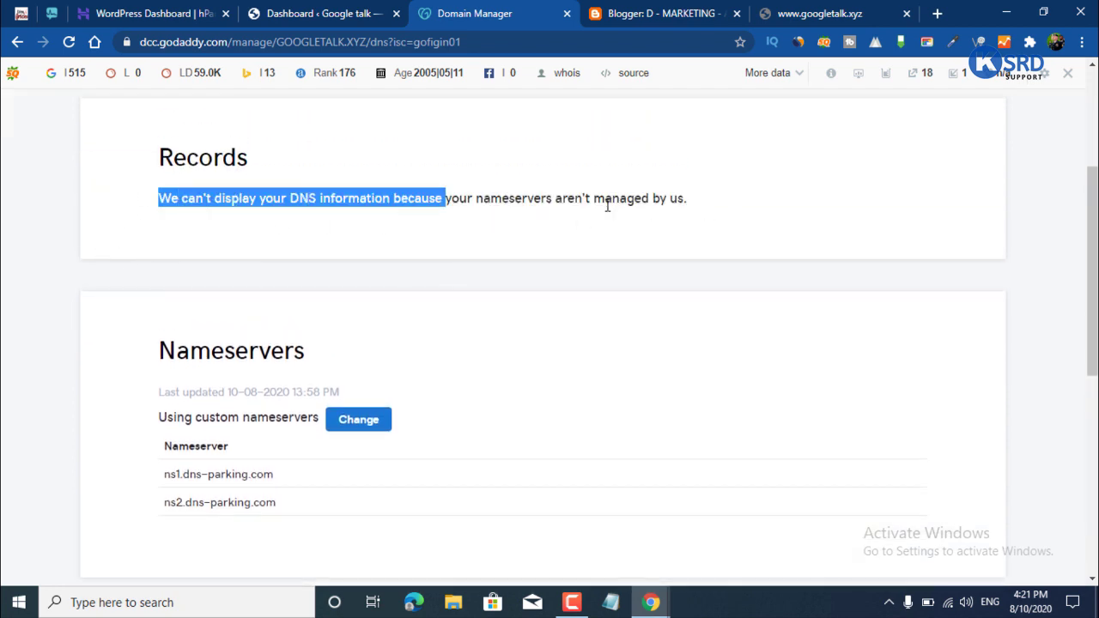
drag(607, 205, 781, 209)
click(781, 210)
scroll(343, 220, up, 3)
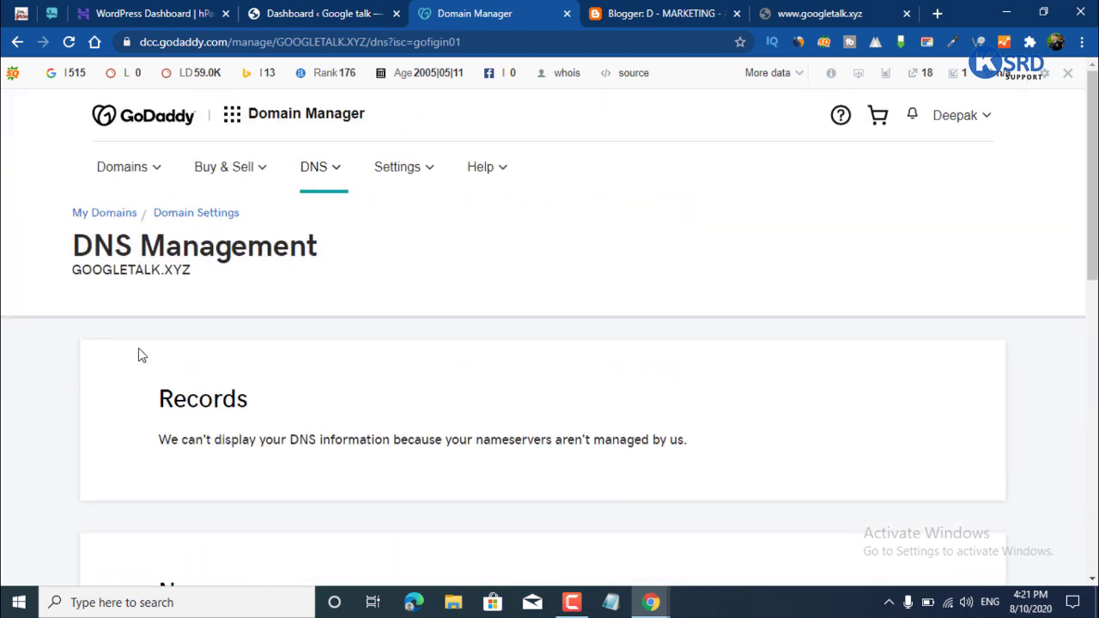
Check the custom nameservers of googletalk.xyz against the Records notice, and return to Hostinger's WordPress dashboard.
scroll(139, 351, down, 4)
drag(165, 392, 353, 461)
click(353, 461)
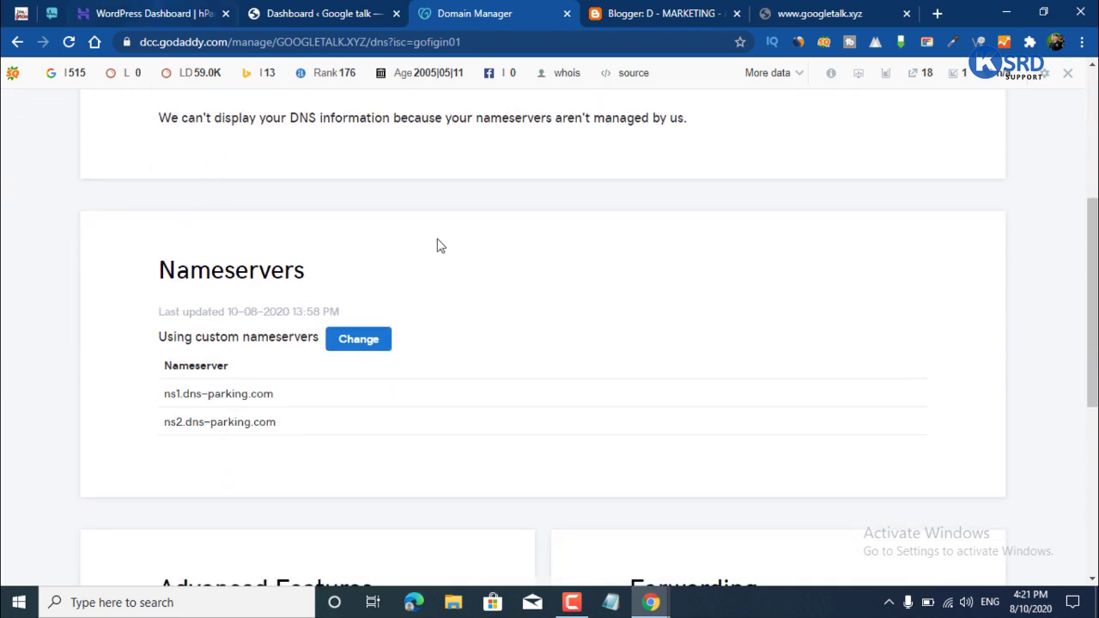
scroll(283, 204, up, 2)
drag(120, 287, 864, 309)
click(869, 309)
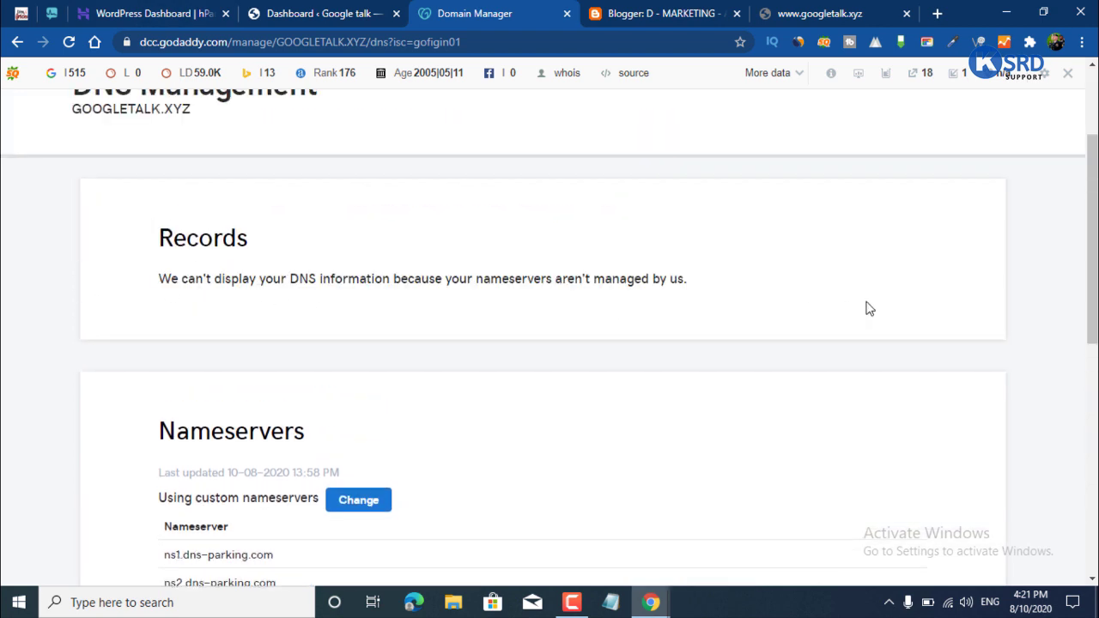
click(160, 12)
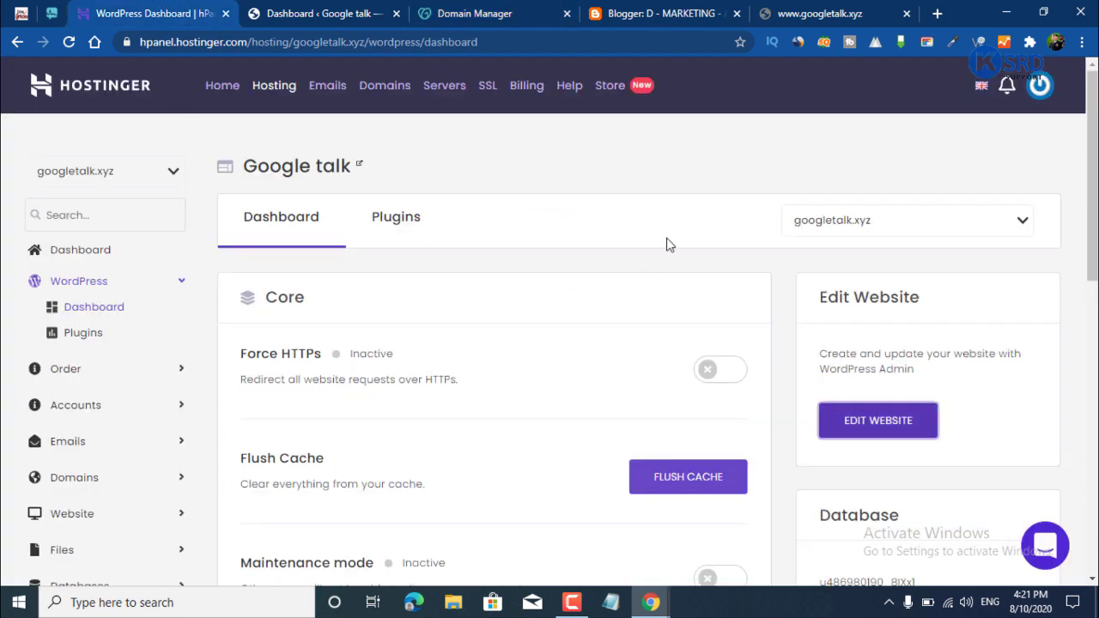
click(827, 9)
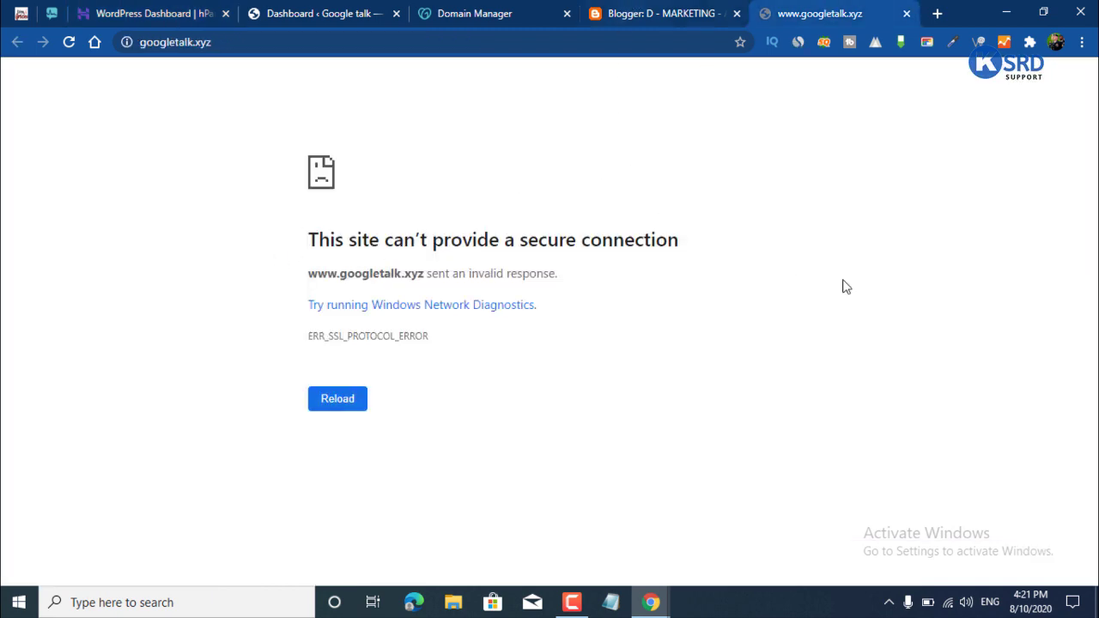
drag(180, 185, 824, 403)
click(824, 403)
click(649, 12)
click(50, 154)
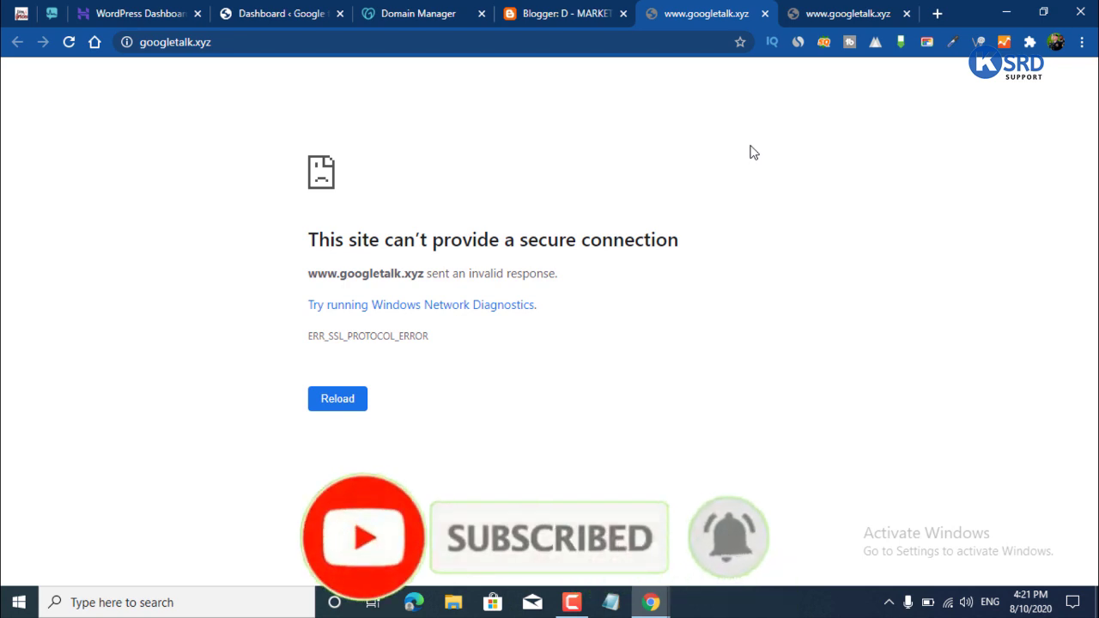
click(96, 10)
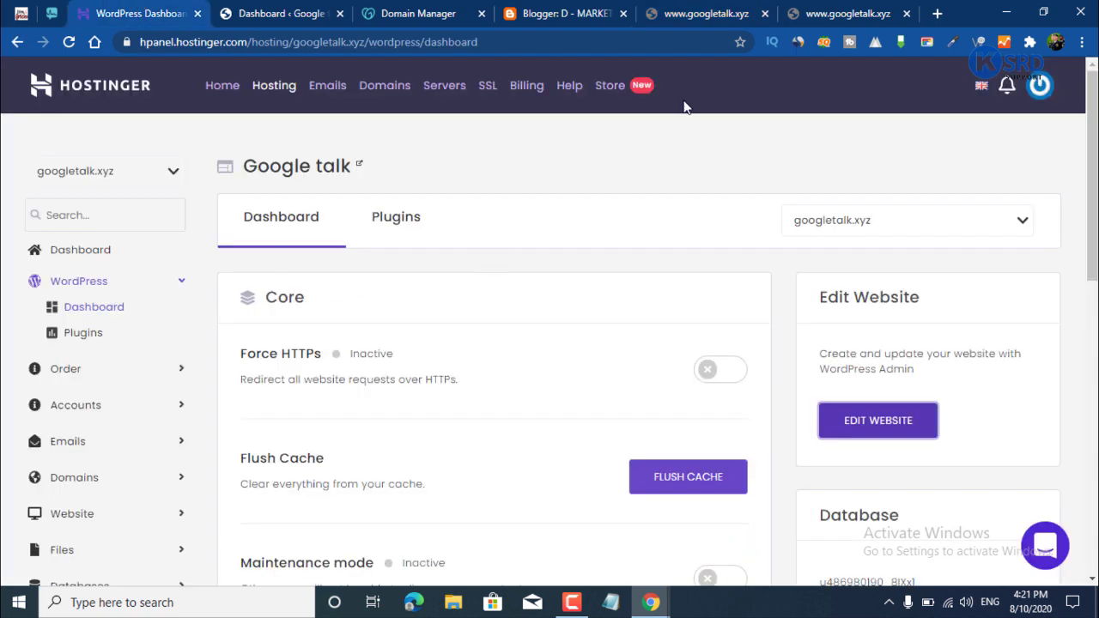
click(714, 10)
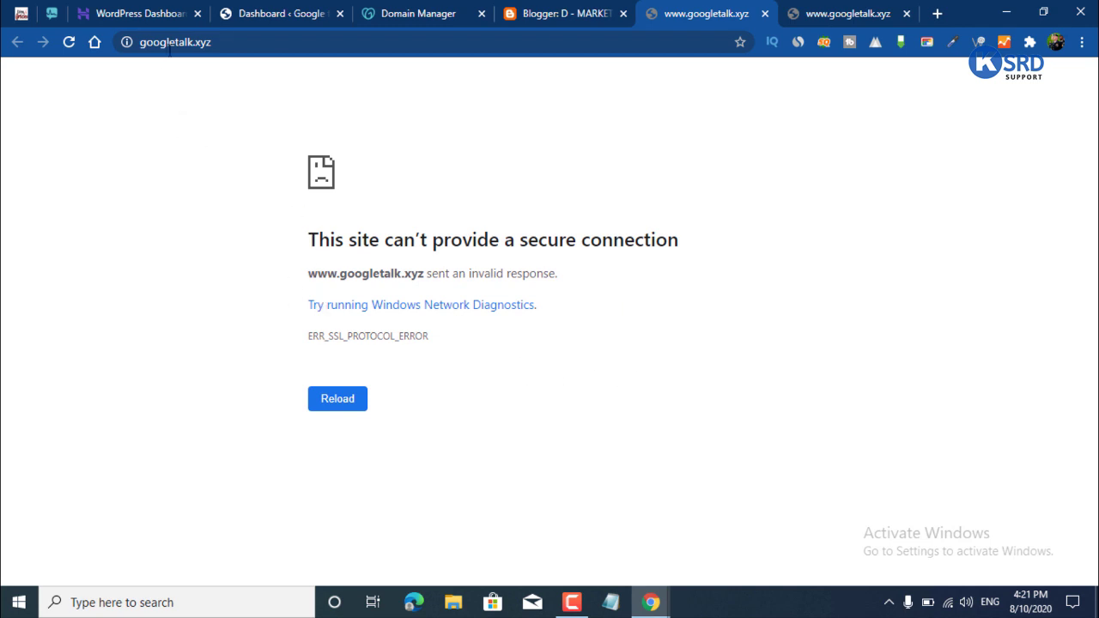
View the D - MARKETING blog from Blogger again in a new tab and examine the page that loads.
click(558, 13)
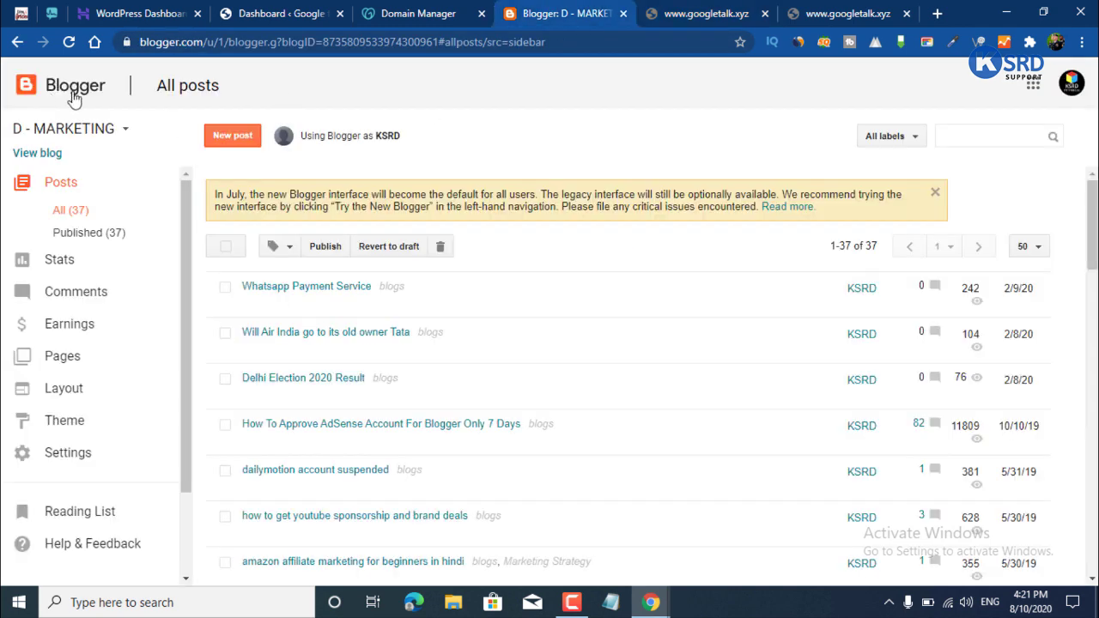
click(38, 153)
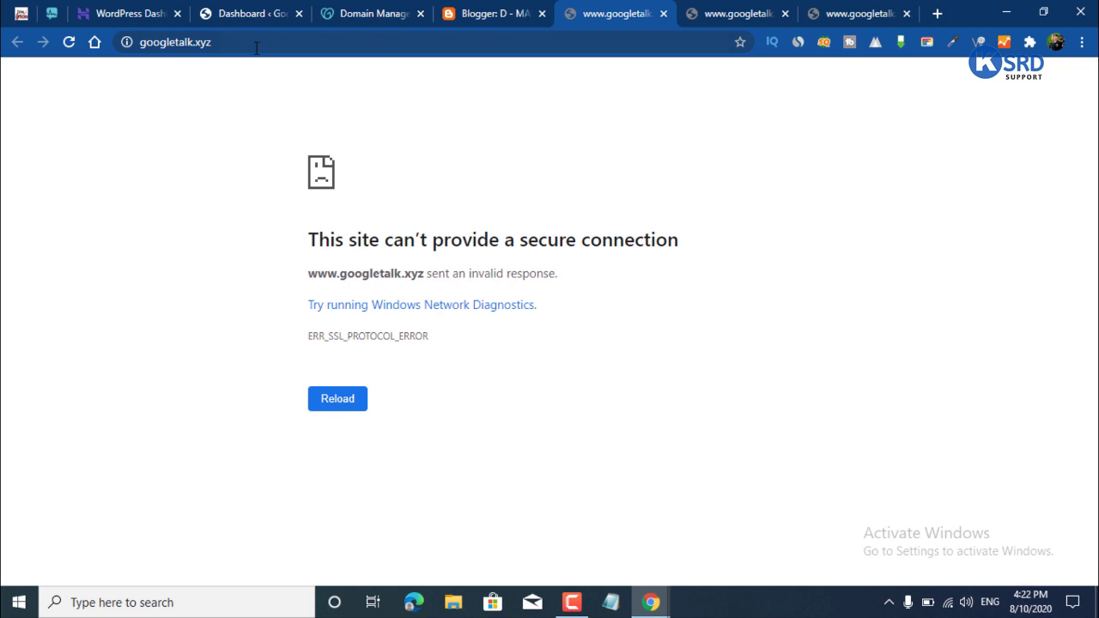
drag(272, 283, 470, 208)
drag(316, 240, 797, 286)
click(772, 287)
drag(517, 238, 812, 306)
click(813, 307)
click(255, 44)
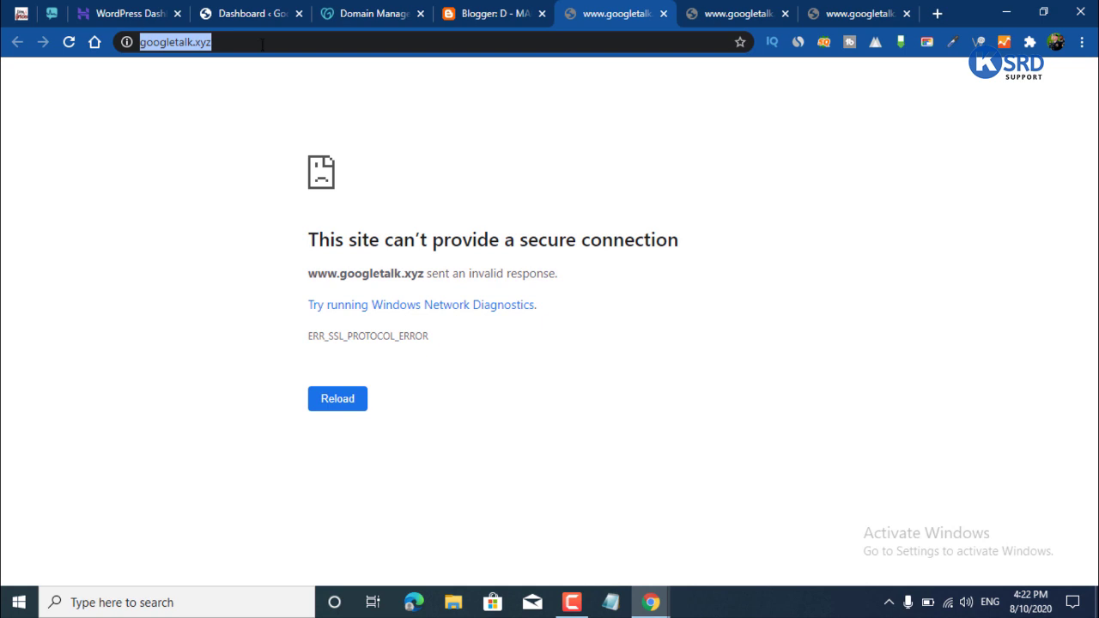
click(263, 43)
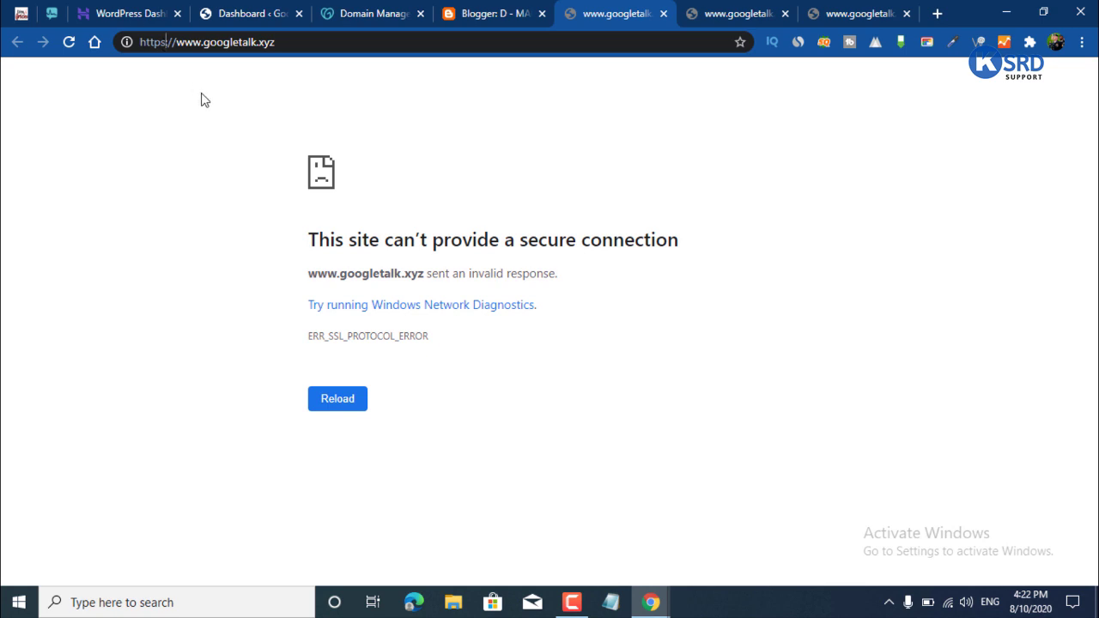
key(BackSpace)
text(:)
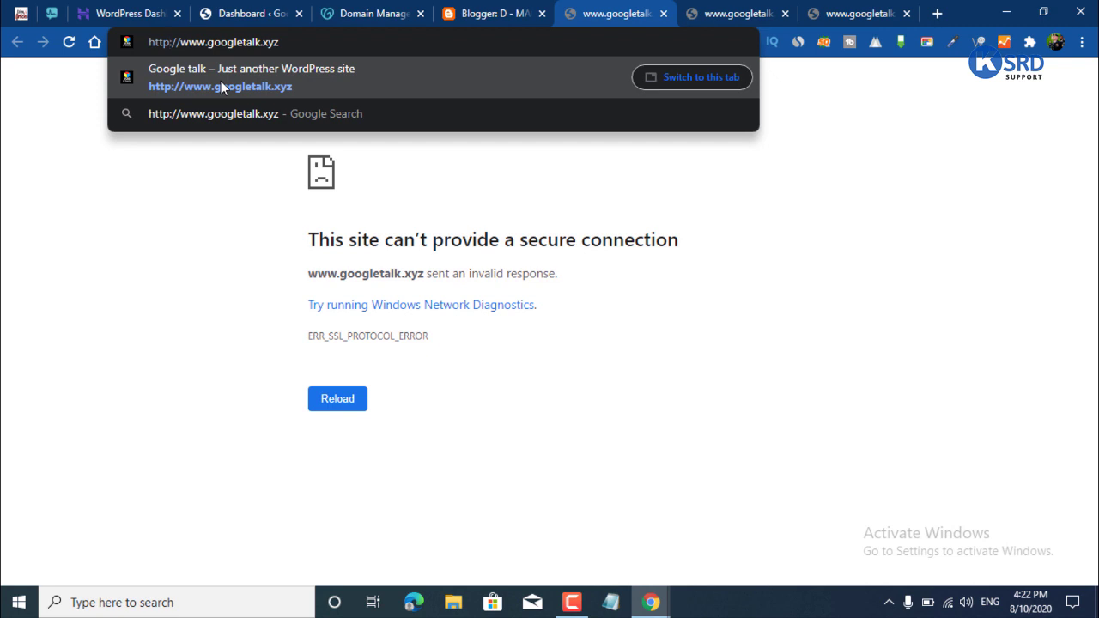
click(263, 86)
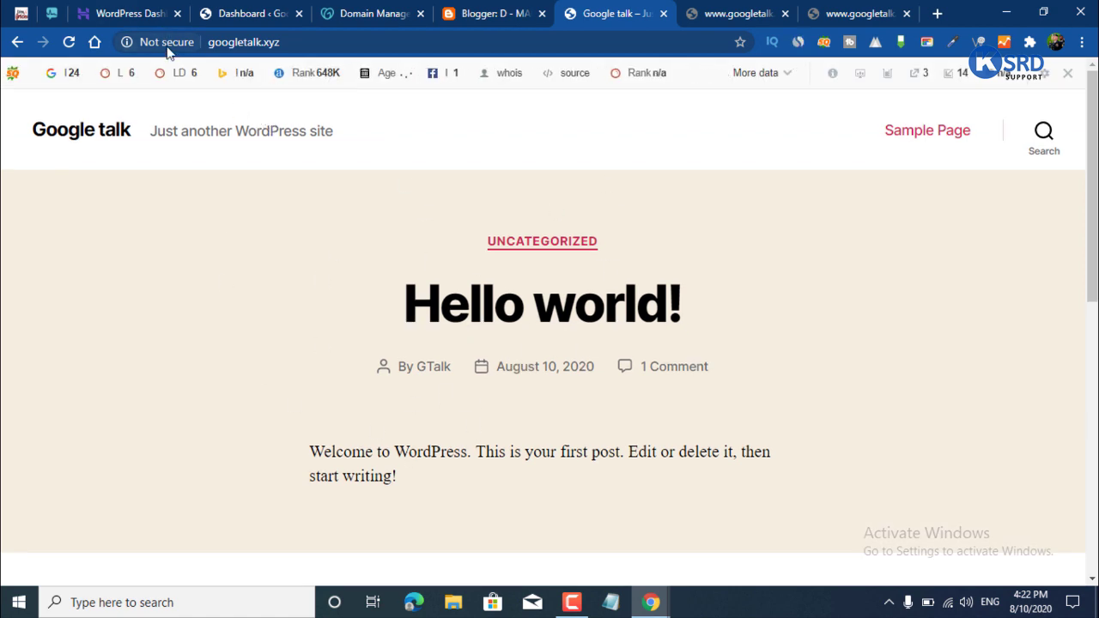
Compare the site loaded over http with the https page in the neighbouring tab and check its address.
click(688, 9)
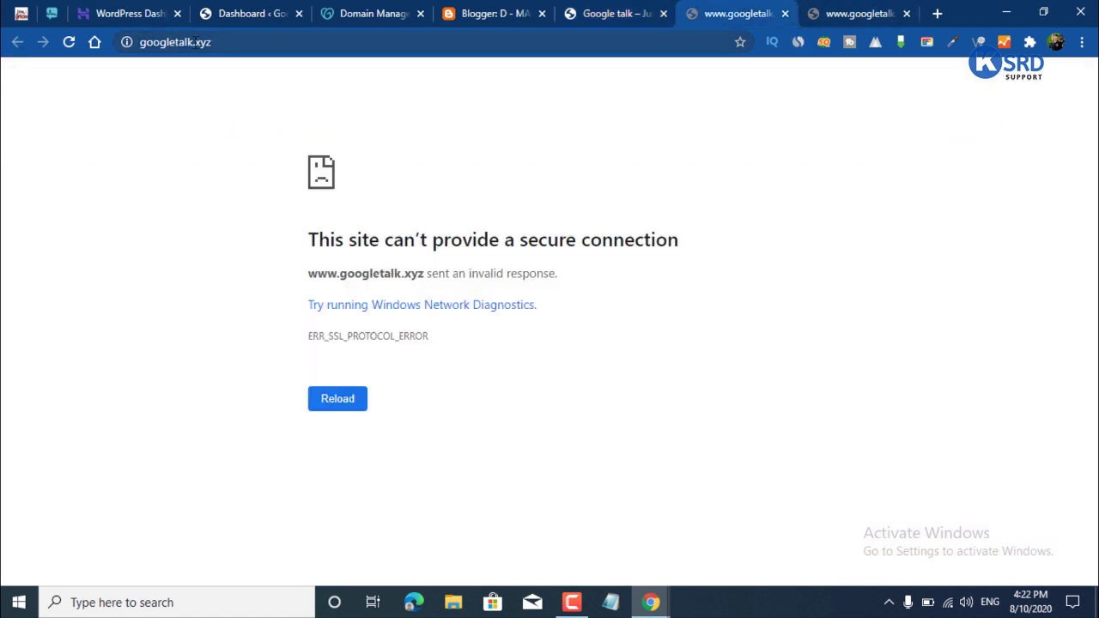
click(661, 6)
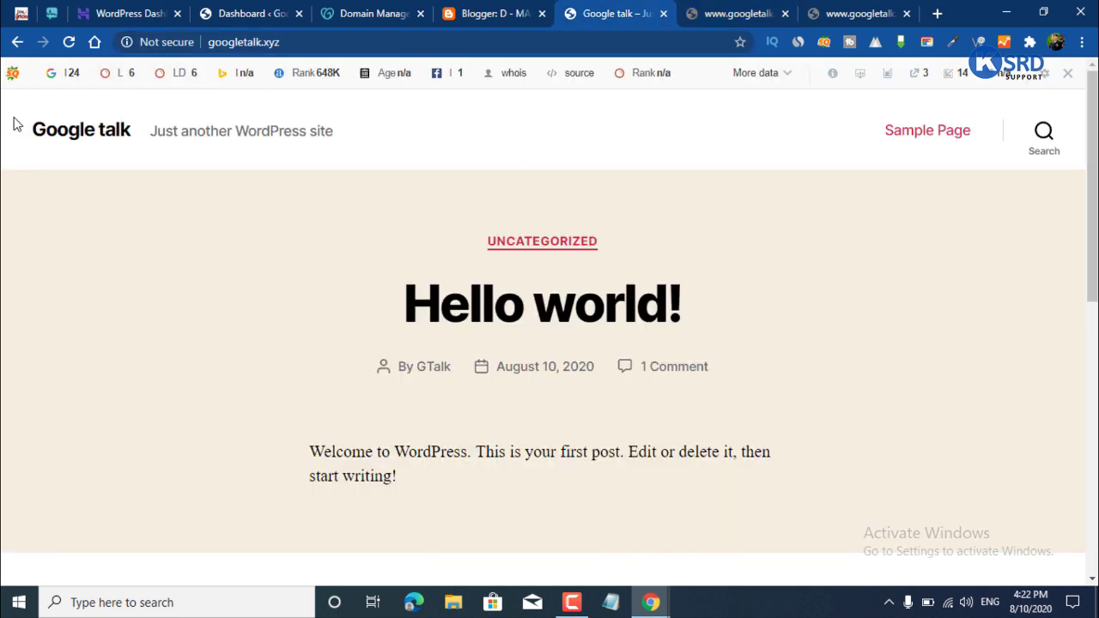
click(318, 40)
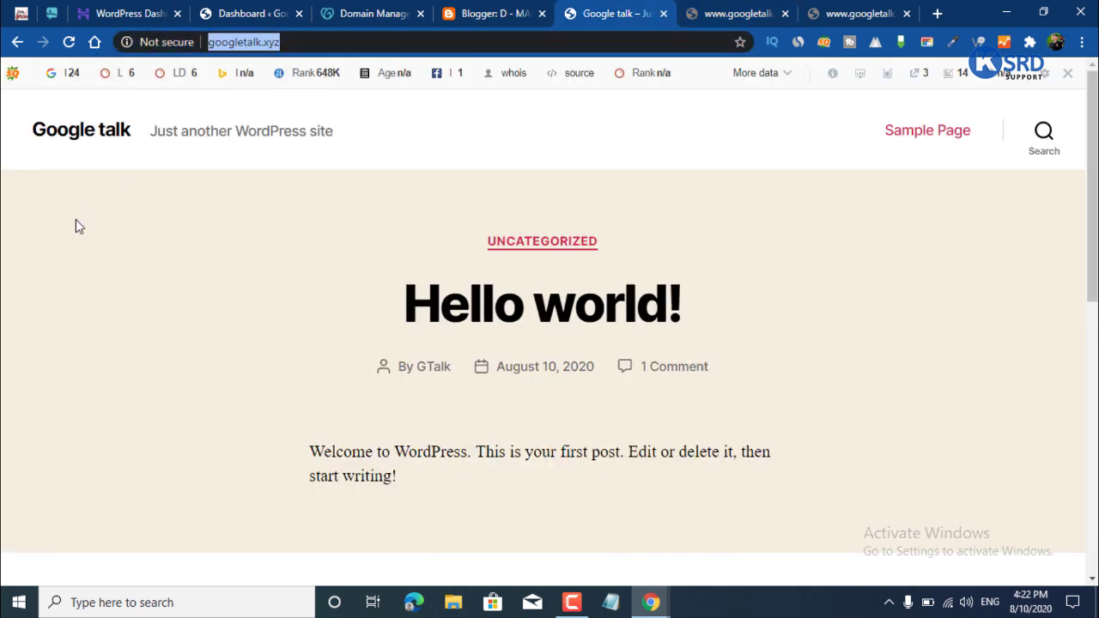
click(77, 224)
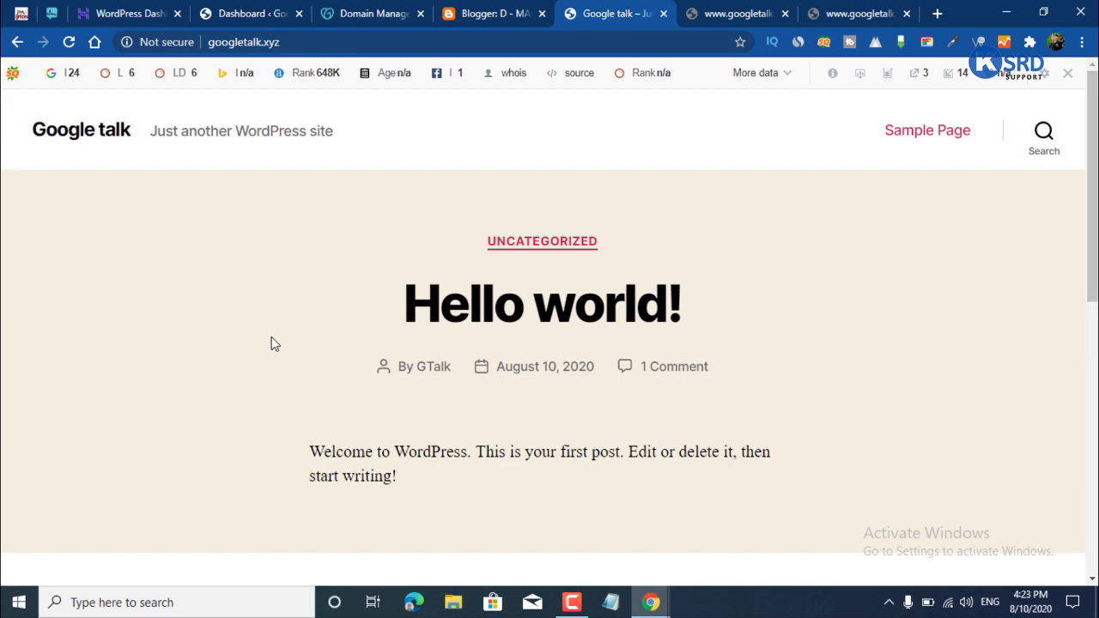
Look through the Google talk homepage, from the Hello world! post to the search, archives, categories and meta sections.
drag(336, 255, 928, 407)
click(928, 406)
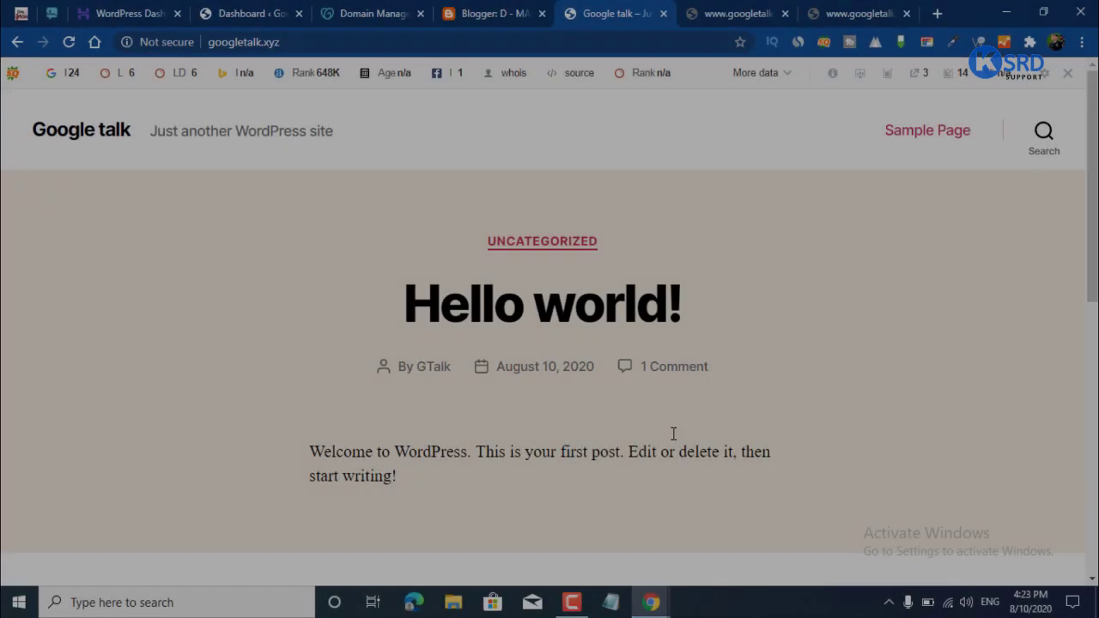
scroll(276, 253, down, 1)
scroll(277, 253, down, 5)
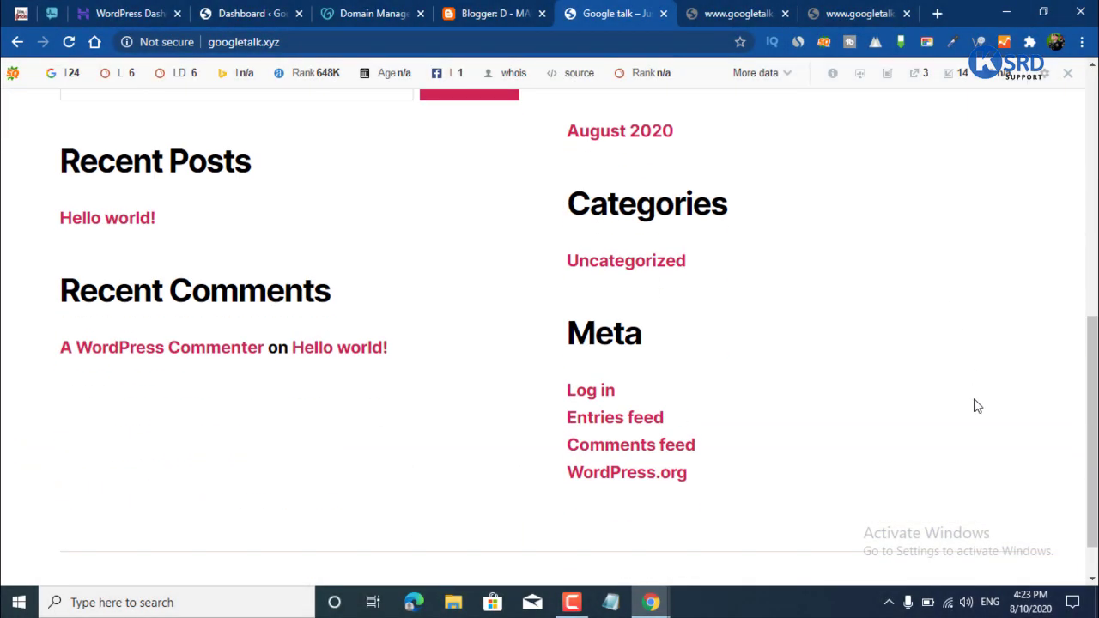
scroll(184, 340, up, 7)
scroll(336, 317, down, 3)
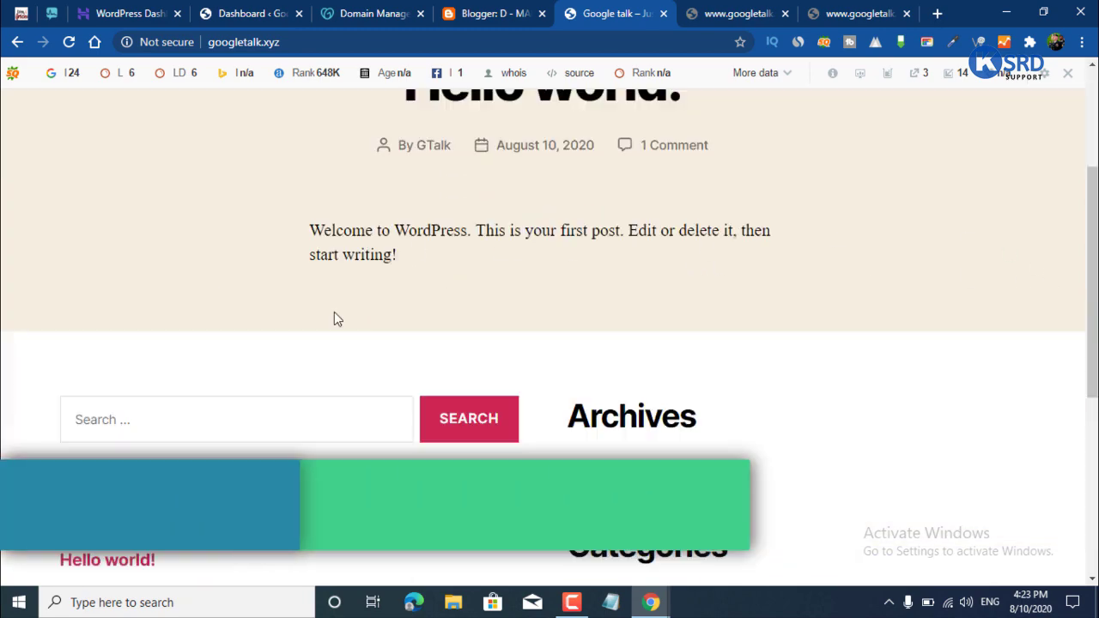
scroll(382, 321, up, 2)
scroll(358, 309, down, 4)
scroll(358, 309, up, 5)
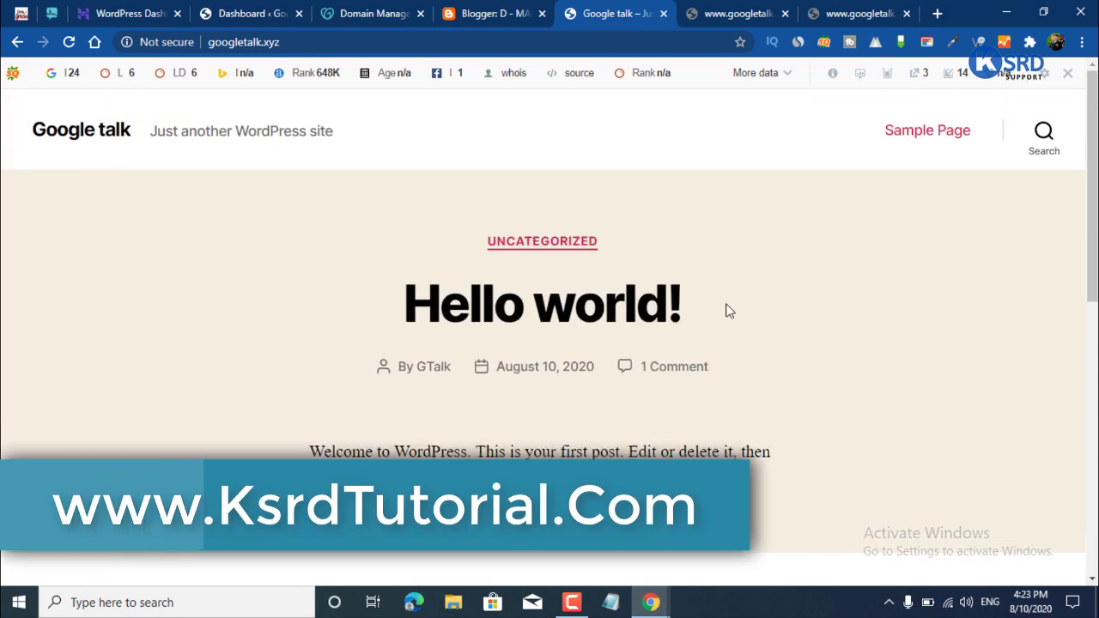
scroll(515, 338, down, 5)
scroll(312, 341, up, 2)
scroll(311, 341, up, 3)
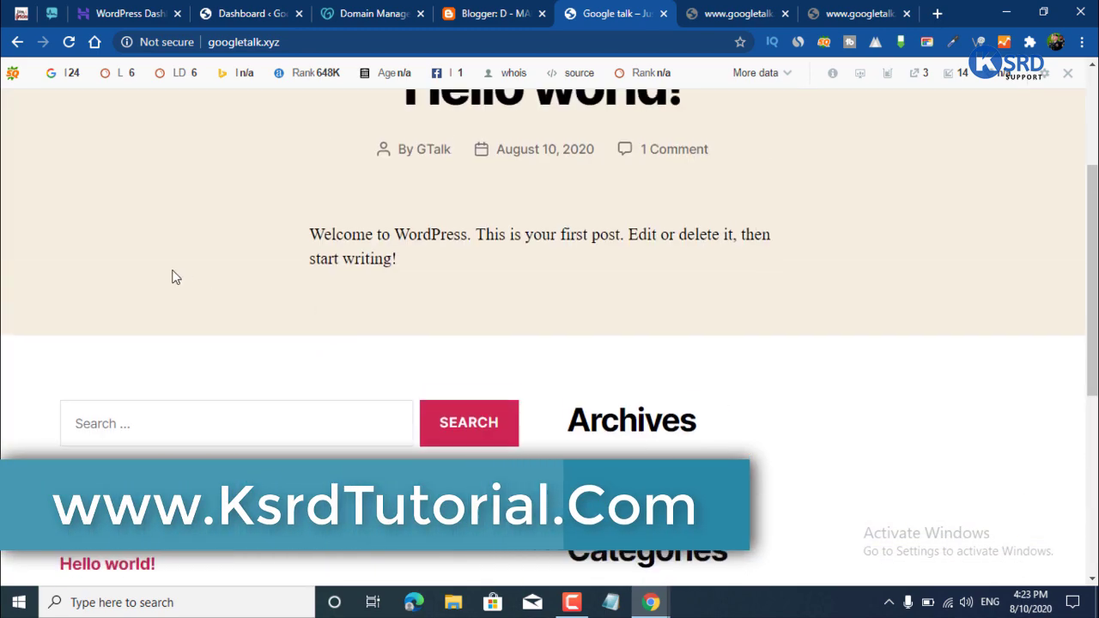
scroll(583, 324, down, 5)
scroll(635, 355, up, 5)
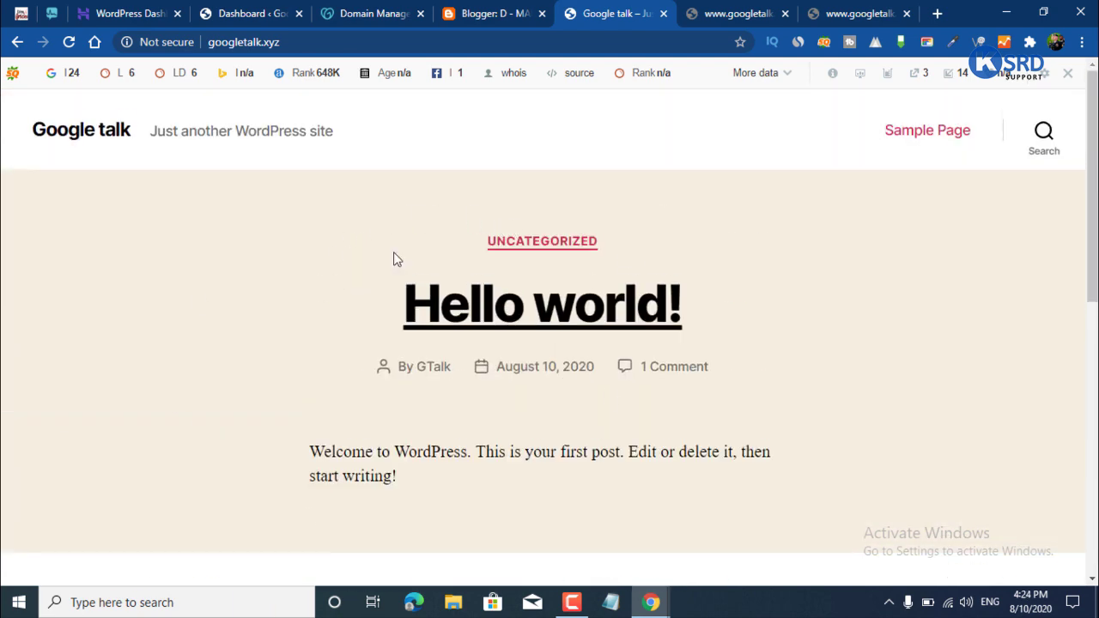
scroll(680, 233, down, 5)
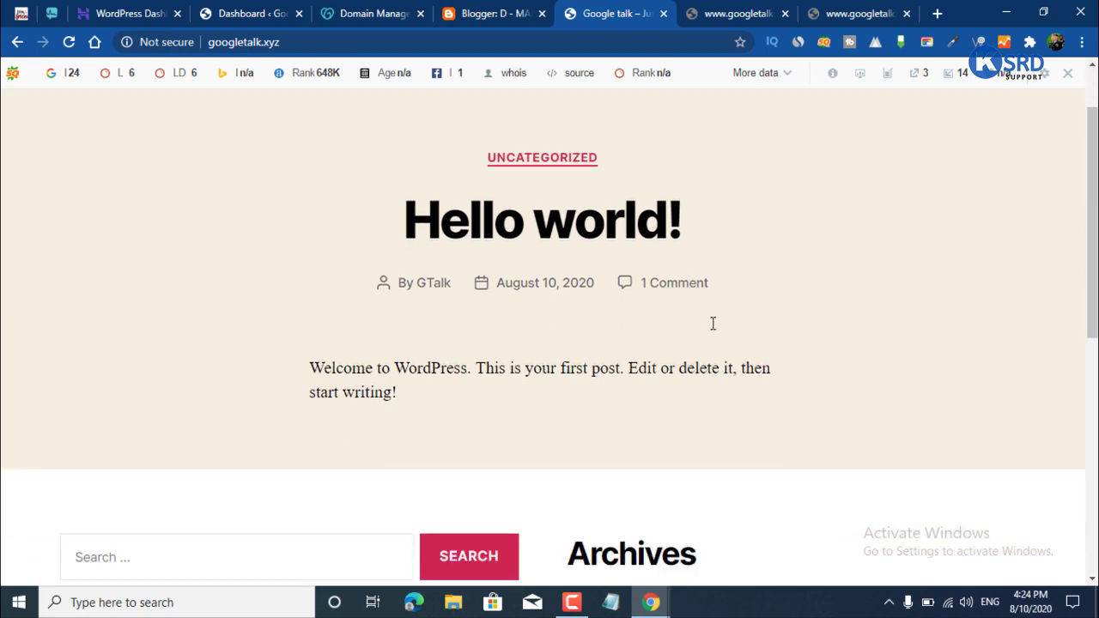
scroll(527, 192, up, 5)
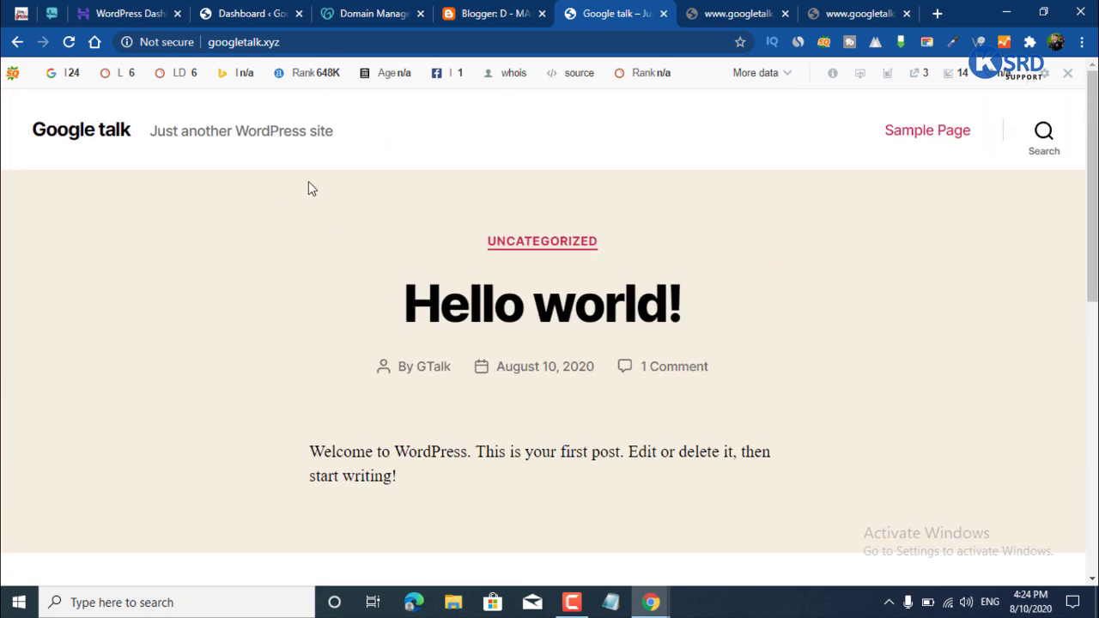
Return to the Google talk WordPress admin dashboard and open its Import tools page.
click(246, 12)
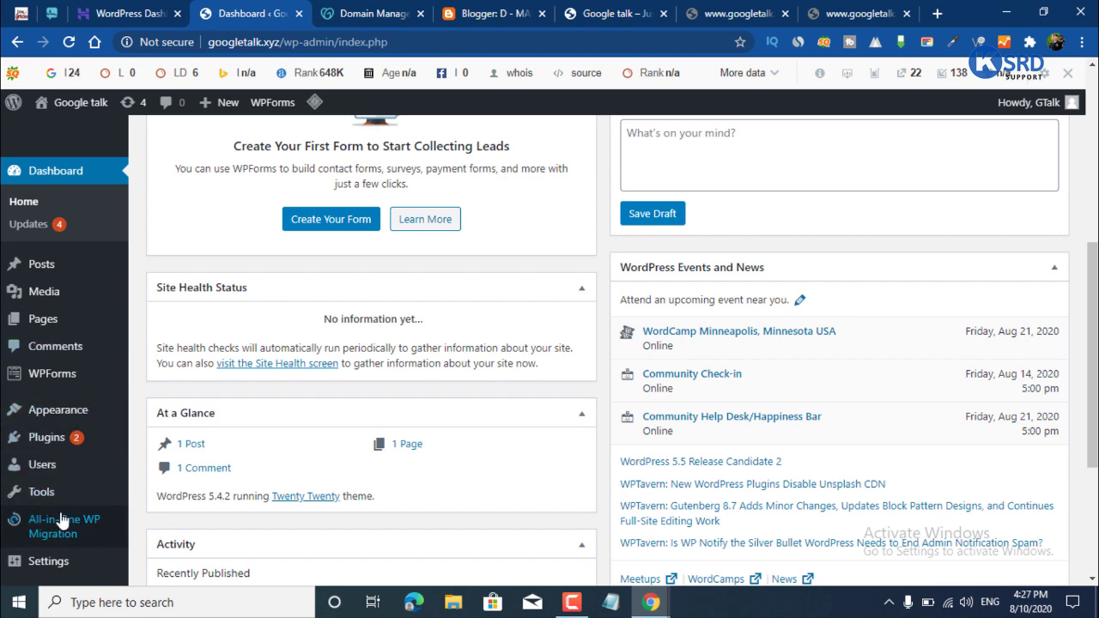
scroll(48, 502, down, 3)
mouse_move(42, 493)
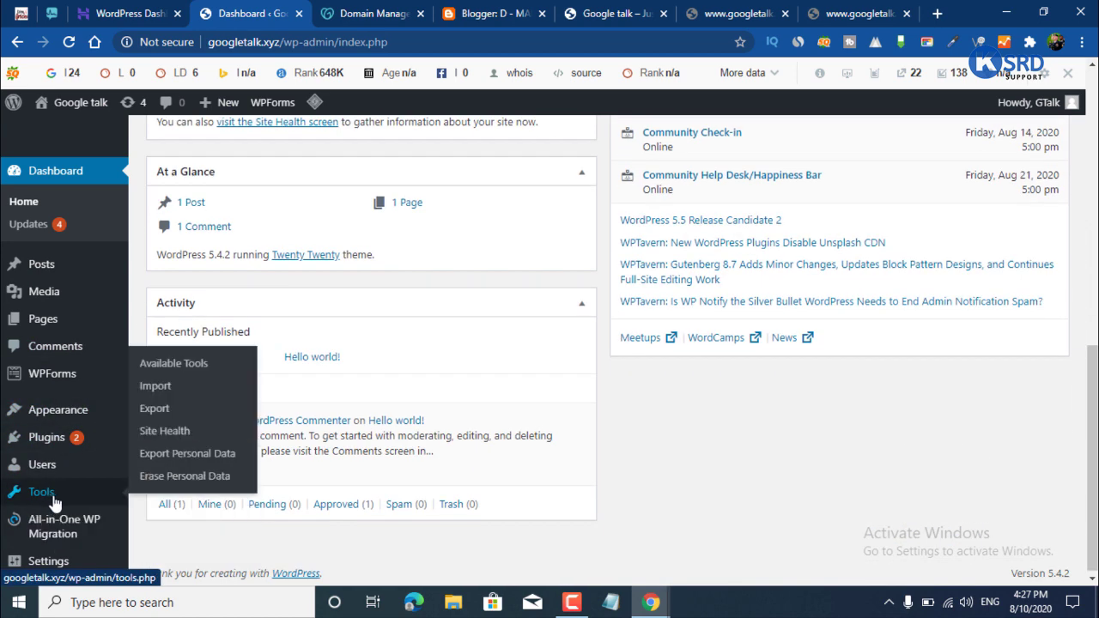
click(158, 388)
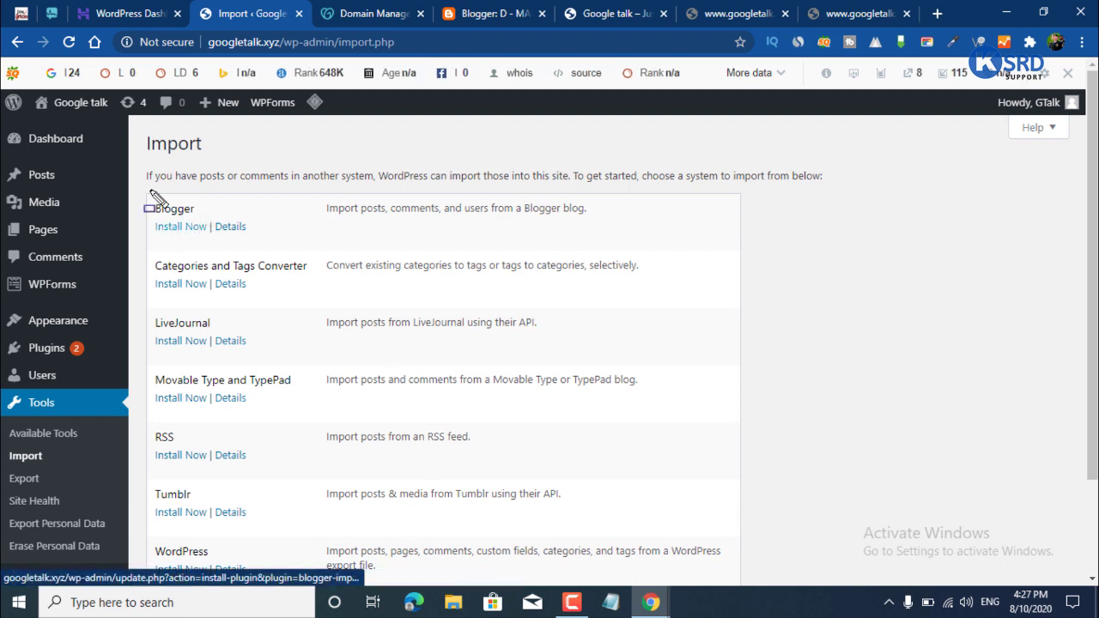
Install the Blogger importer from the list of import systems.
mouse_move(136, 184)
mouse_down()
mouse_move(202, 225)
mouse_move(539, 256)
mouse_move(631, 258)
mouse_move(624, 251)
mouse_up()
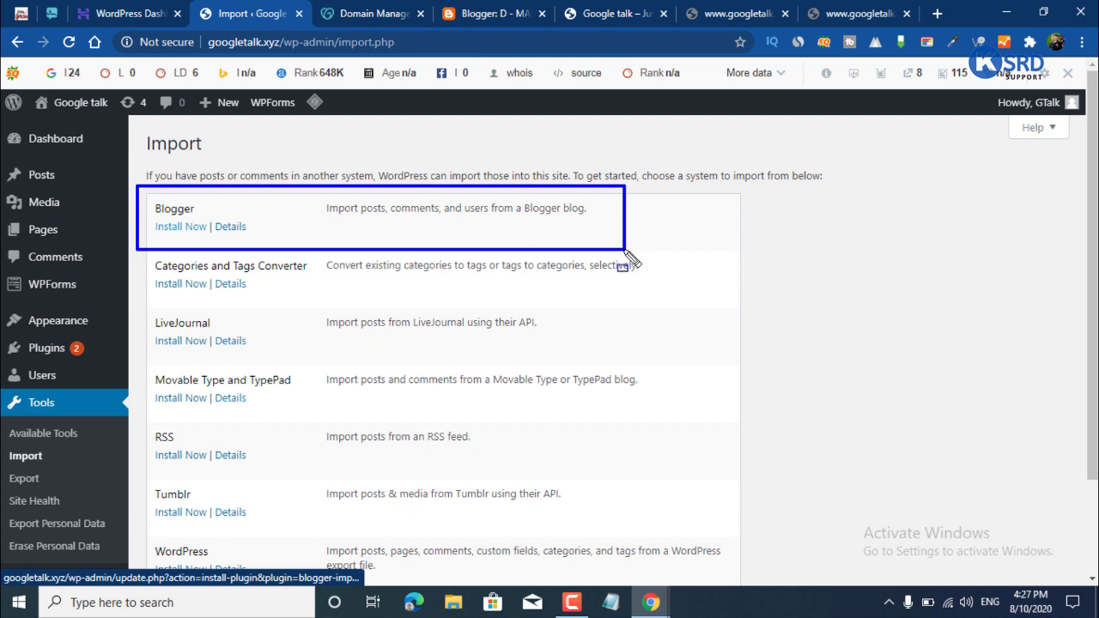
key(Escape)
click(182, 228)
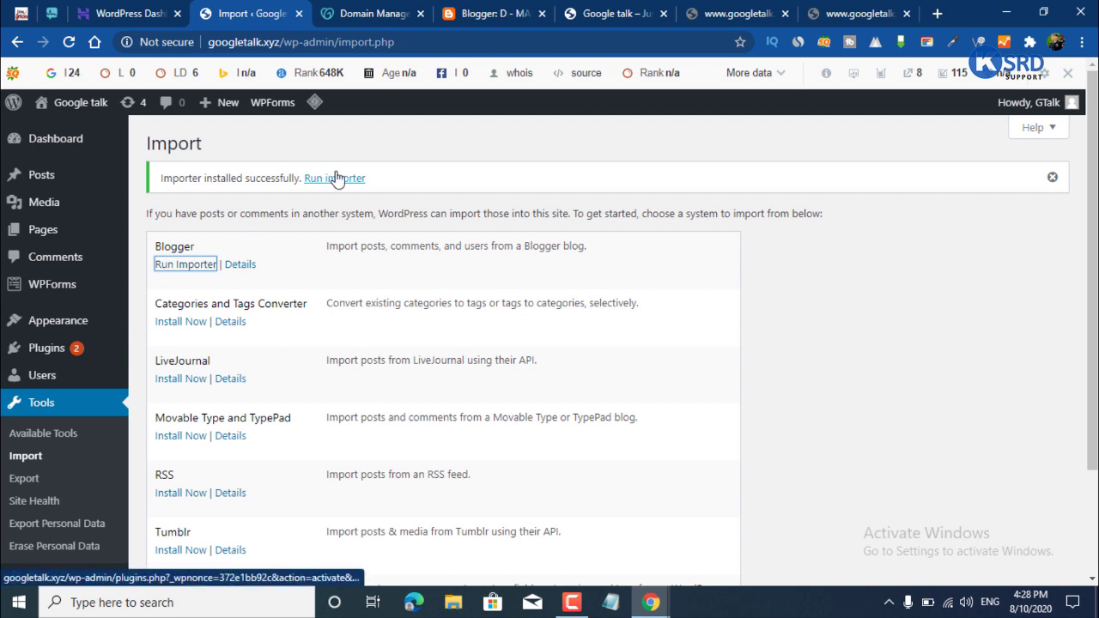
Run the installed Blogger importer to reach its XML upload page.
mouse_move(230, 144)
mouse_down()
mouse_move(413, 191)
mouse_move(413, 205)
mouse_up()
key(Escape)
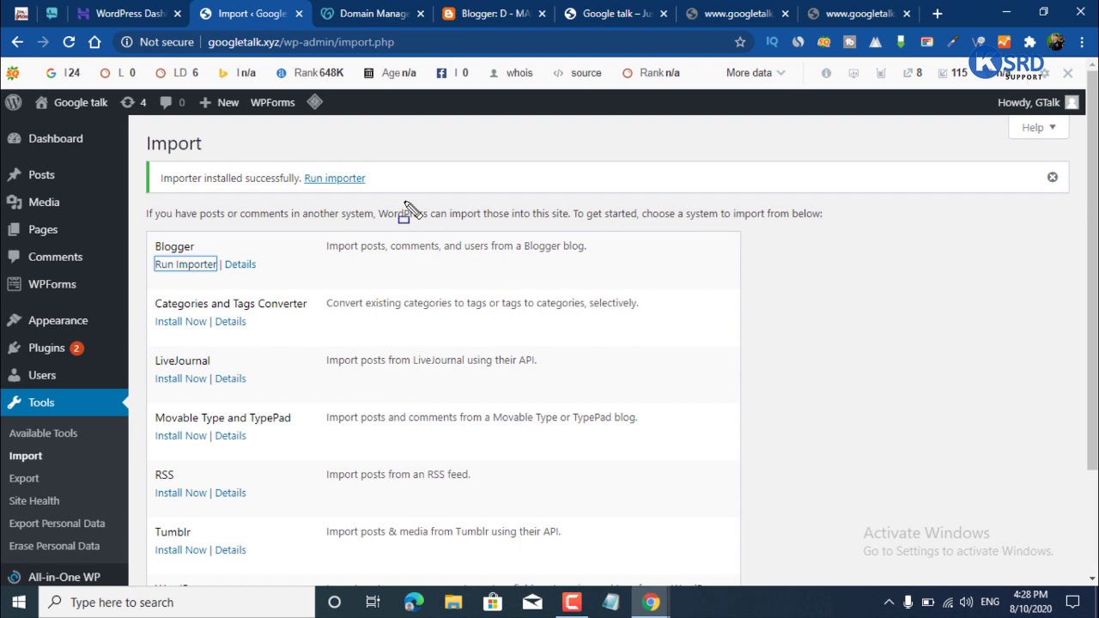
click(336, 179)
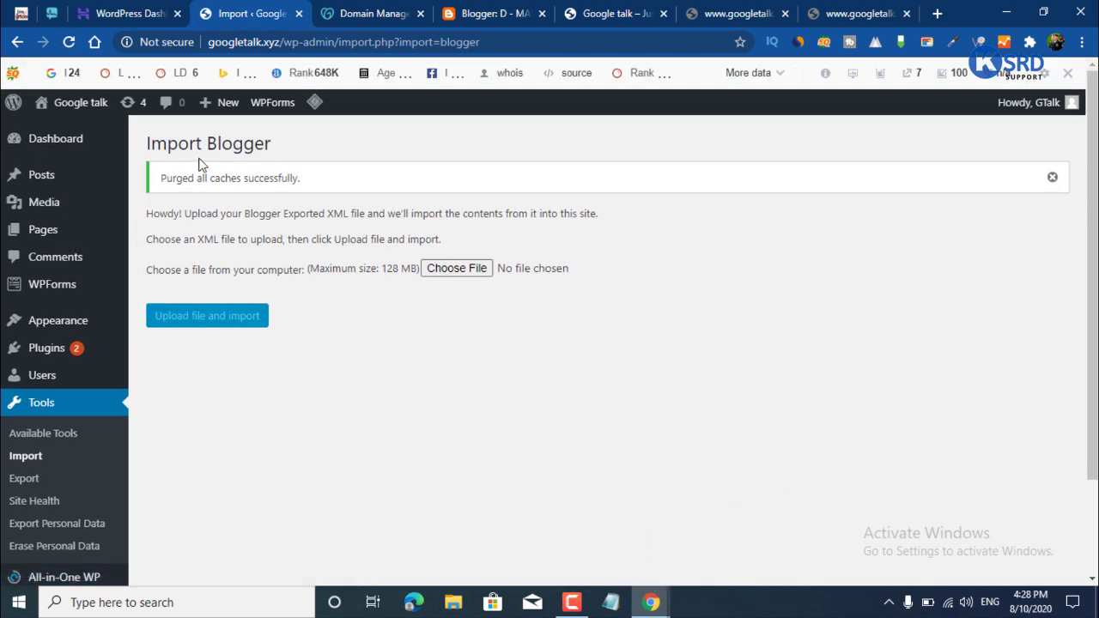
Start choosing the file for the Blogger import and browse up from the Png folder to Local Disk (E:).
click(456, 269)
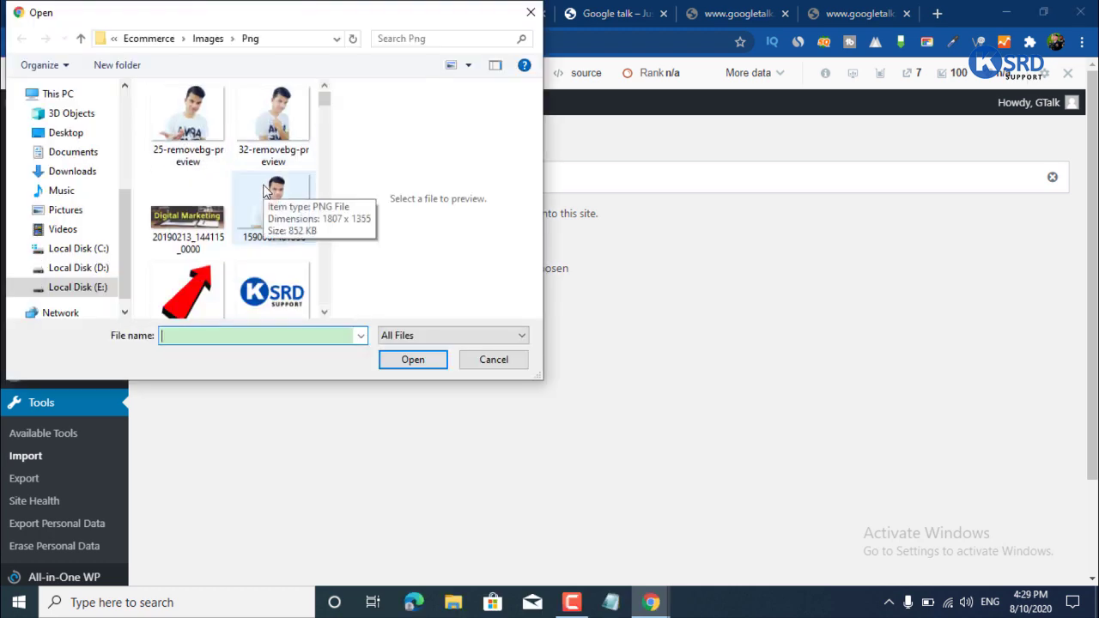
scroll(258, 199, down, 8)
scroll(262, 200, down, 12)
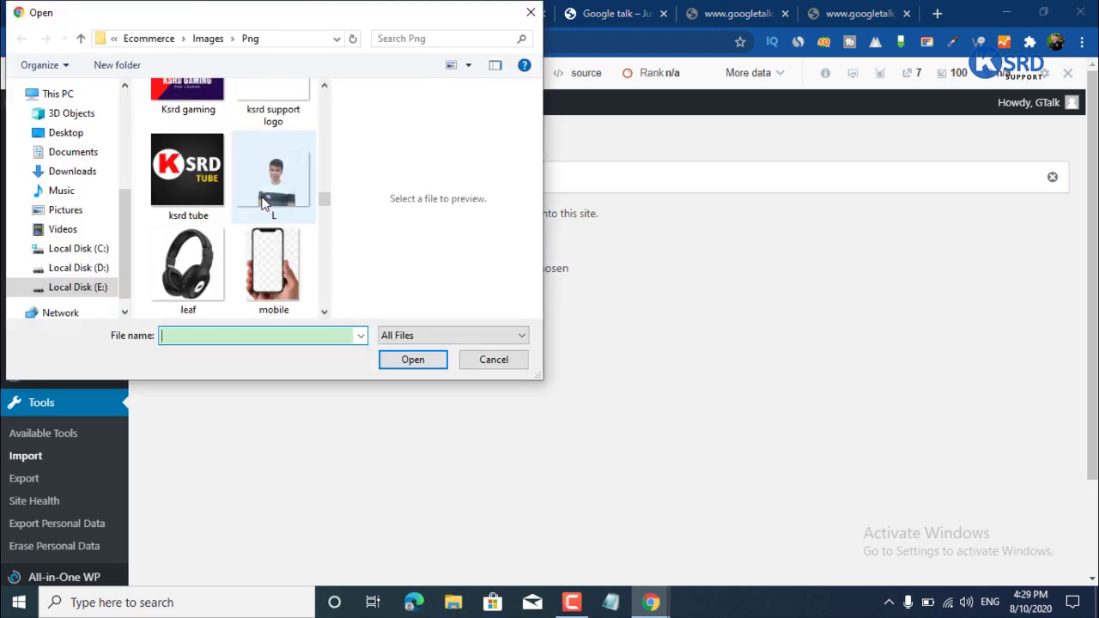
scroll(253, 225, down, 4)
scroll(253, 218, up, 12)
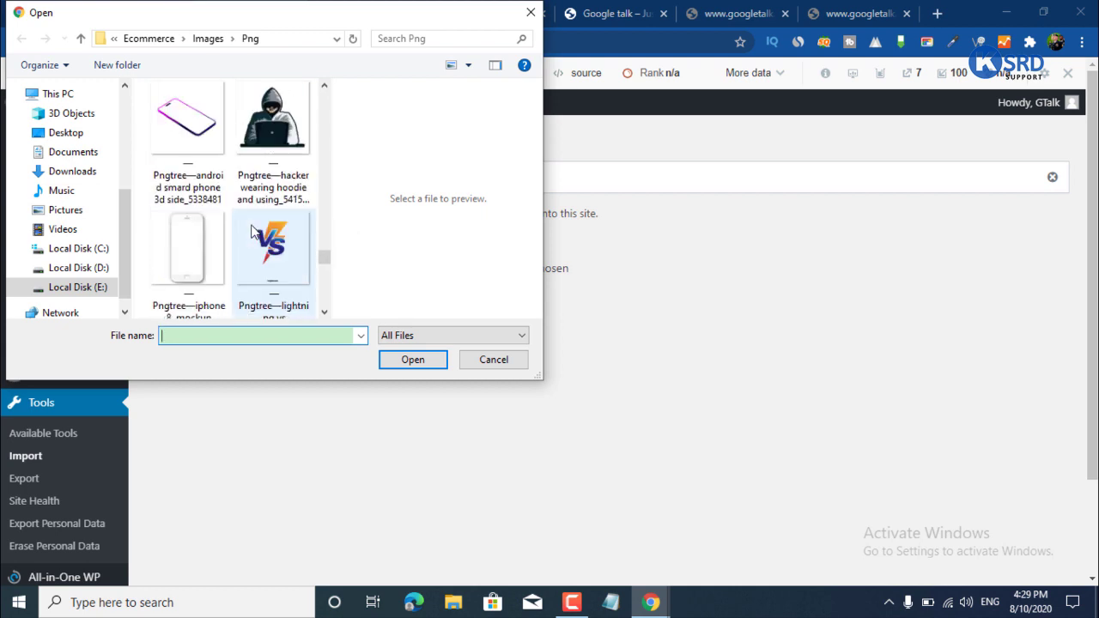
scroll(260, 200, up, 10)
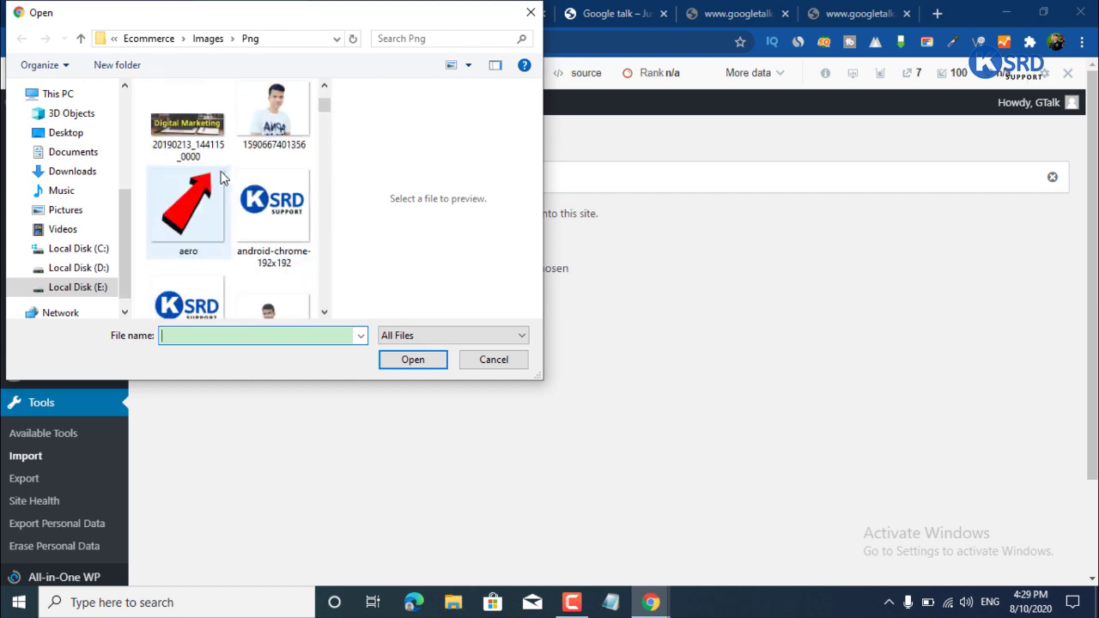
click(148, 40)
scroll(223, 245, right, 5)
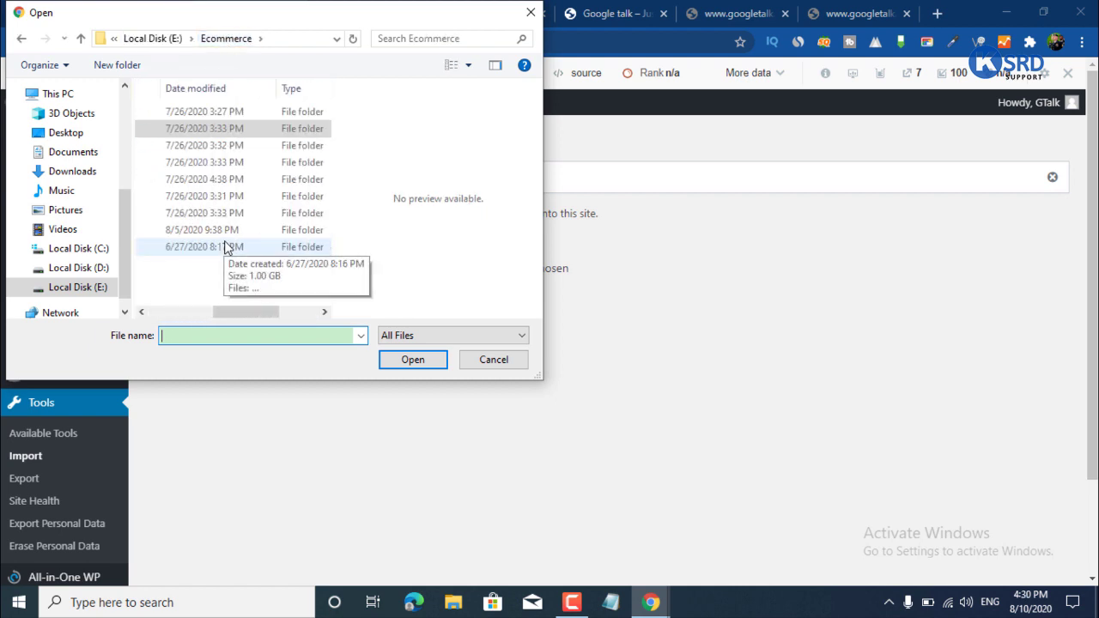
scroll(215, 236, left, 5)
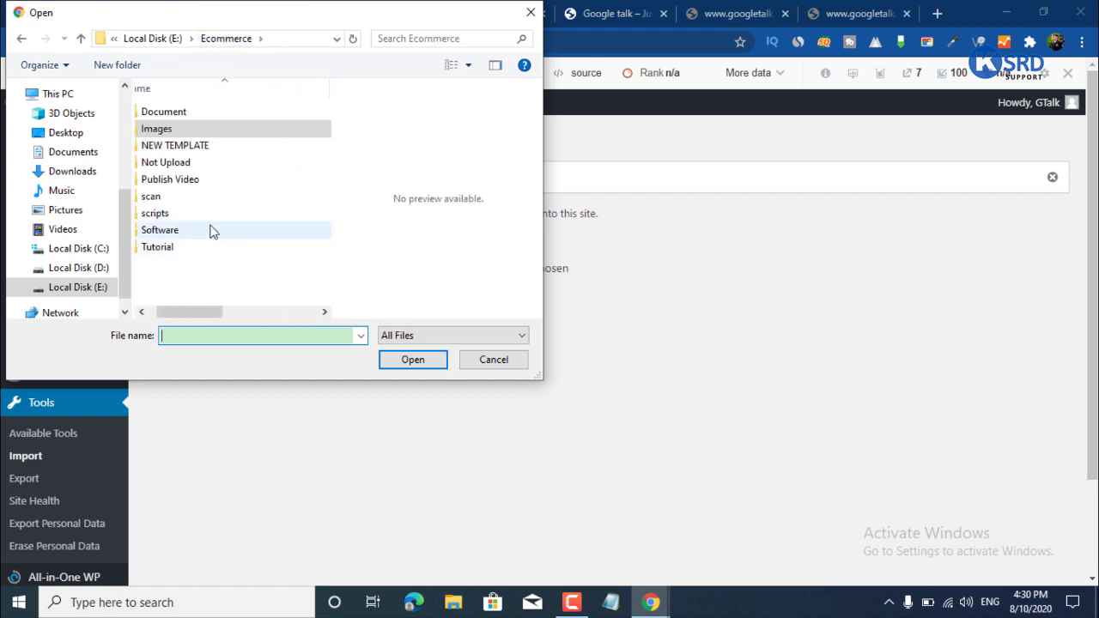
click(159, 39)
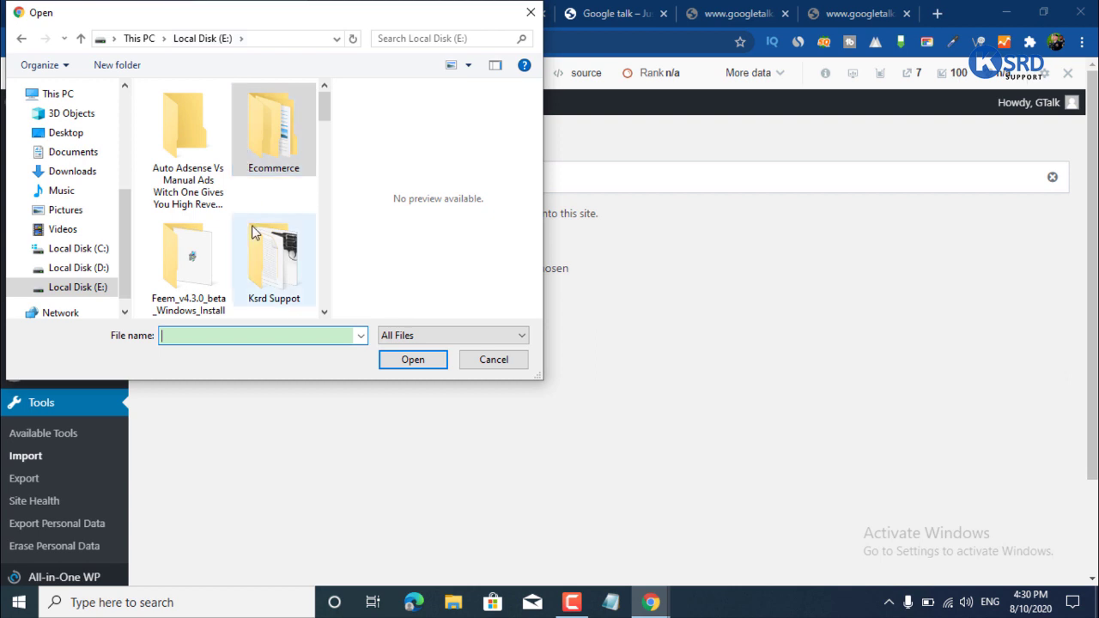
Select blog-08-10-2020.xml on Local Disk (E:) and upload it to start the import.
scroll(251, 227, down, 6)
scroll(252, 230, down, 1)
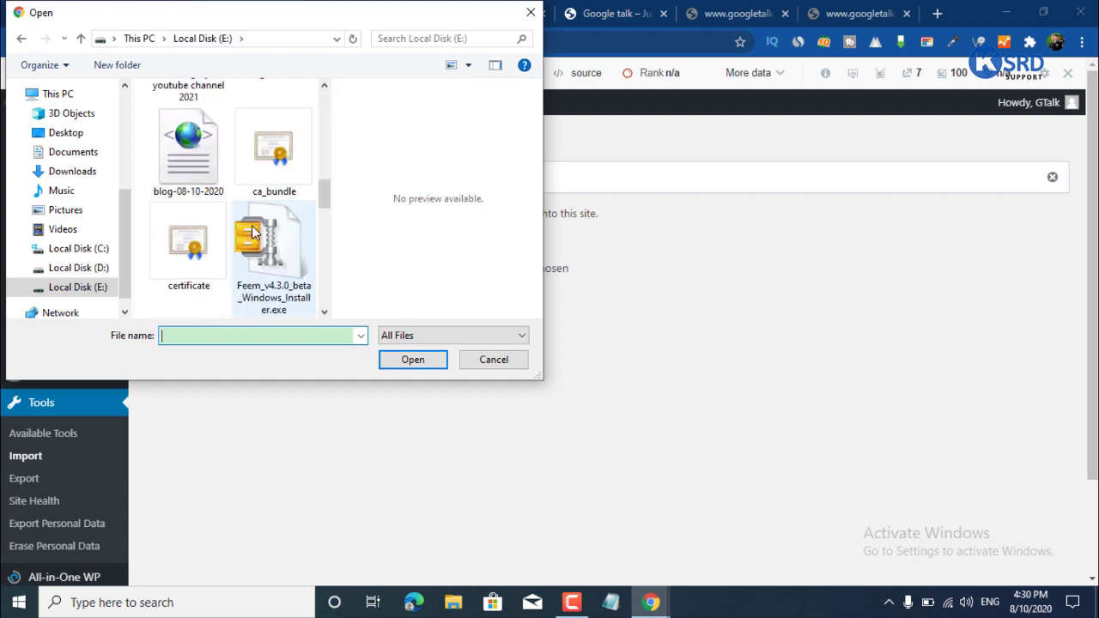
click(169, 159)
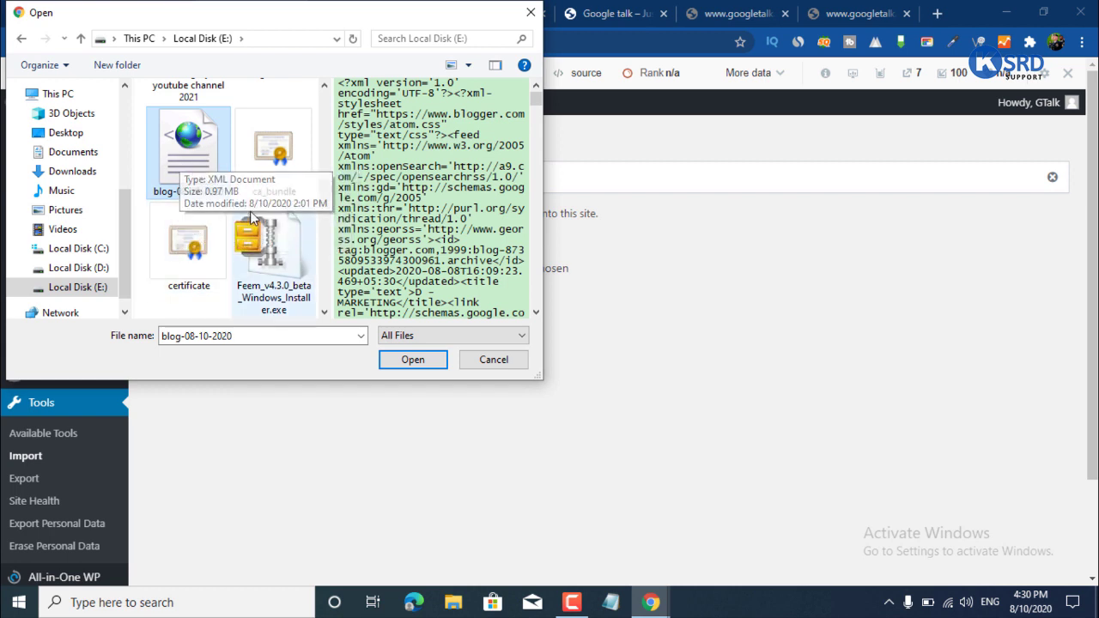
click(419, 366)
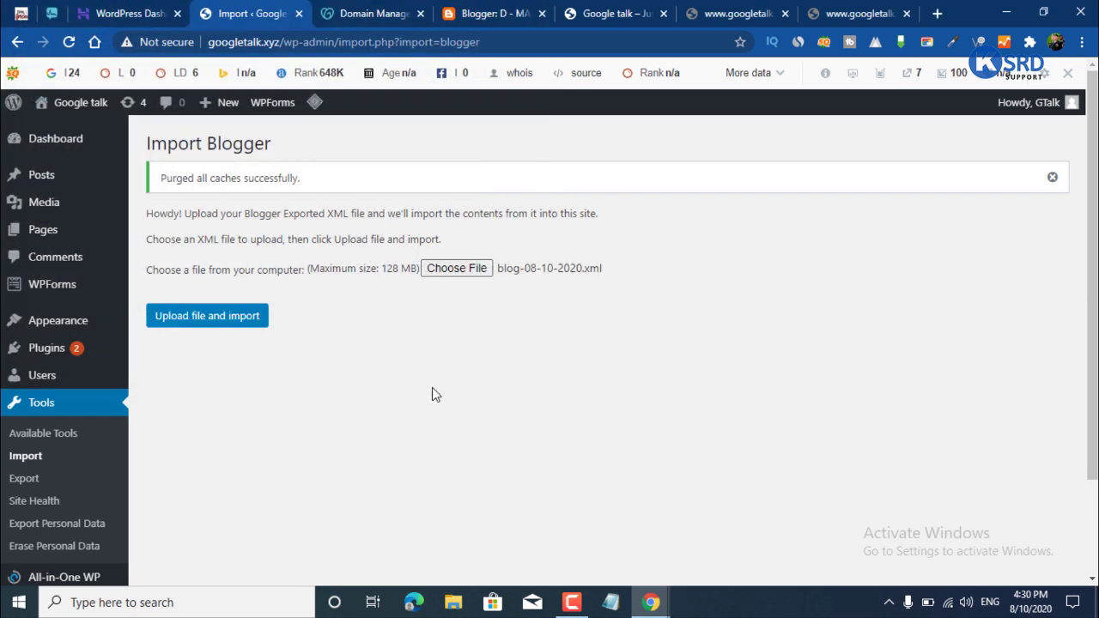
click(196, 325)
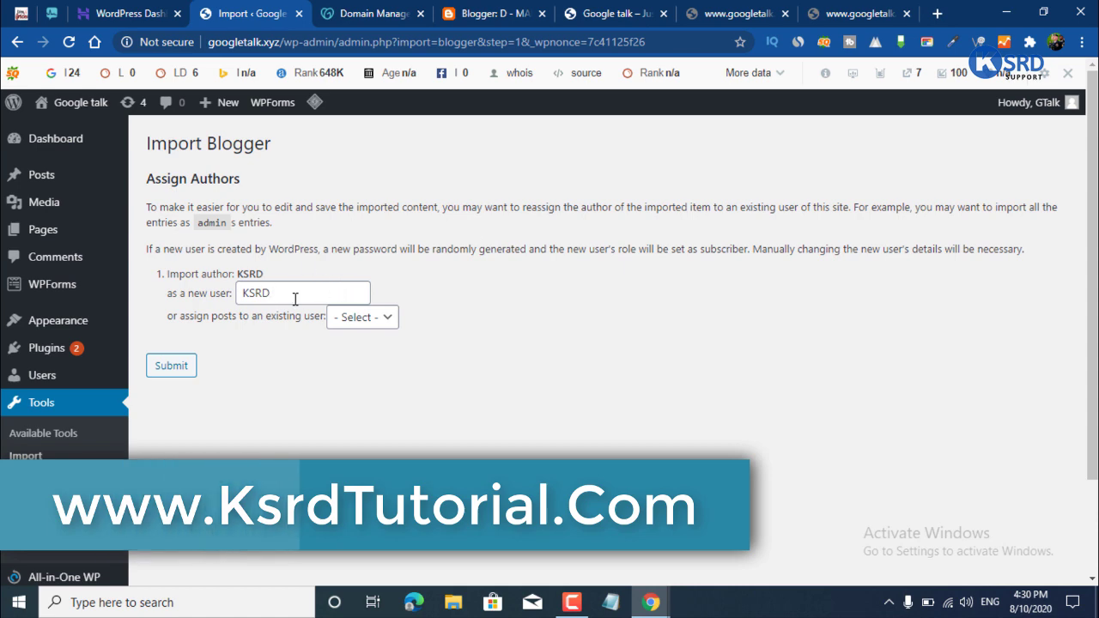
Assign the imported KSRD author's posts to the existing user GTalk.
drag(295, 298, 243, 293)
click(514, 315)
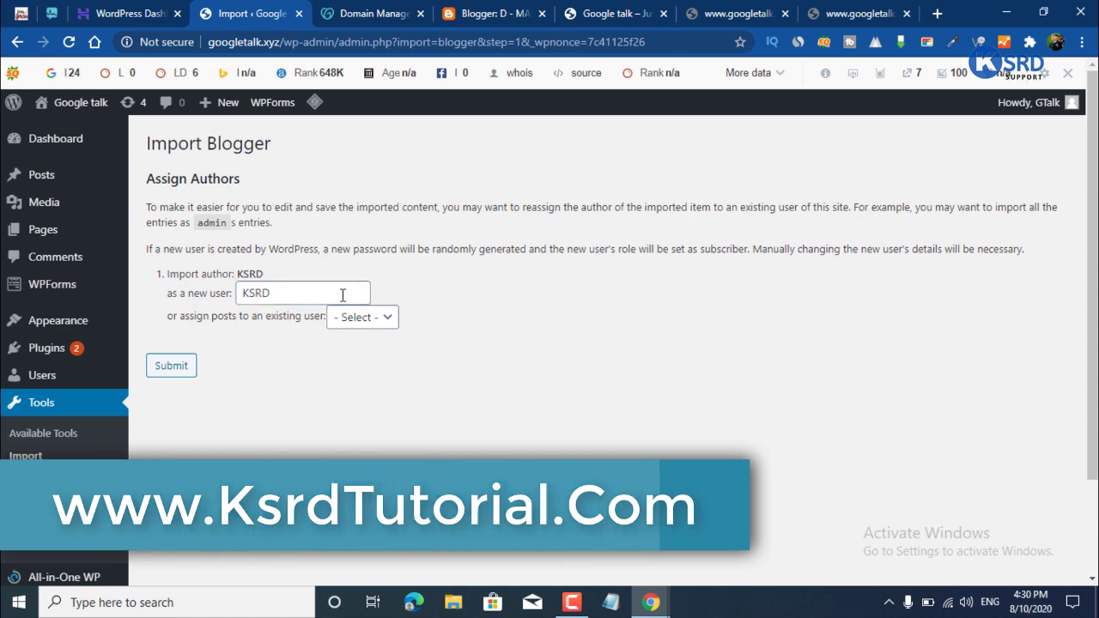
click(387, 318)
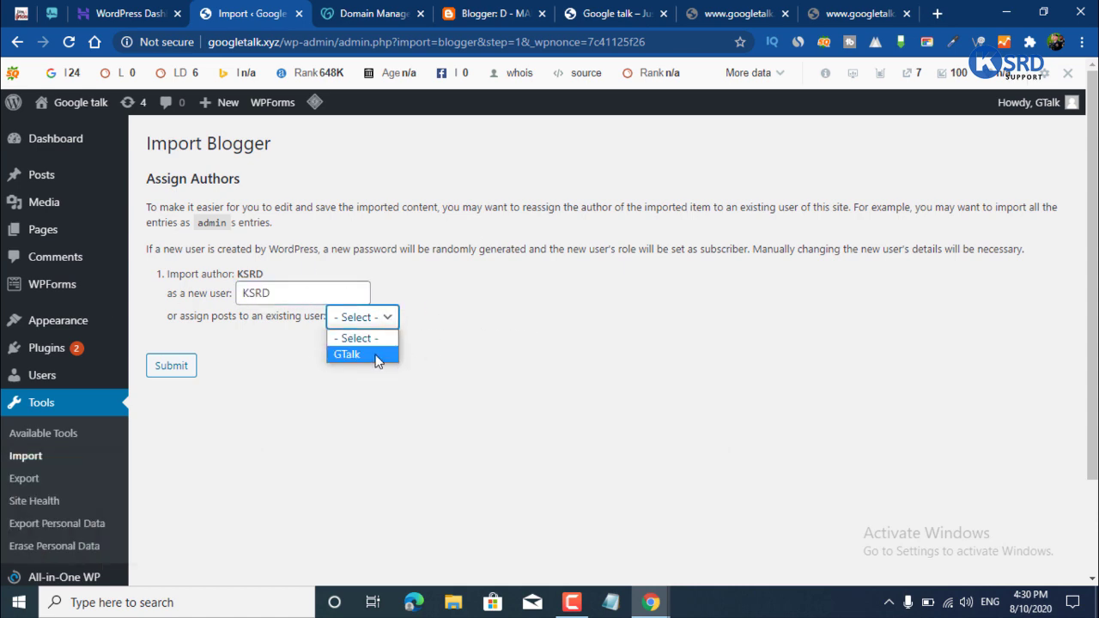
click(378, 354)
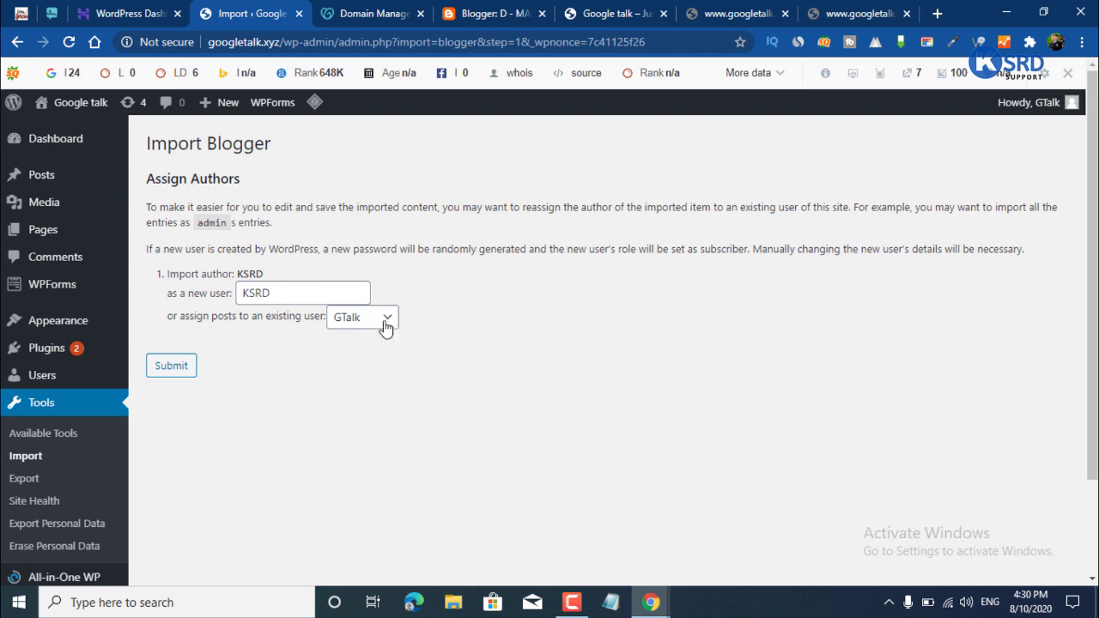
click(380, 326)
click(468, 370)
Clear the new user name for the imported author and submit the author assignment.
double_click(297, 297)
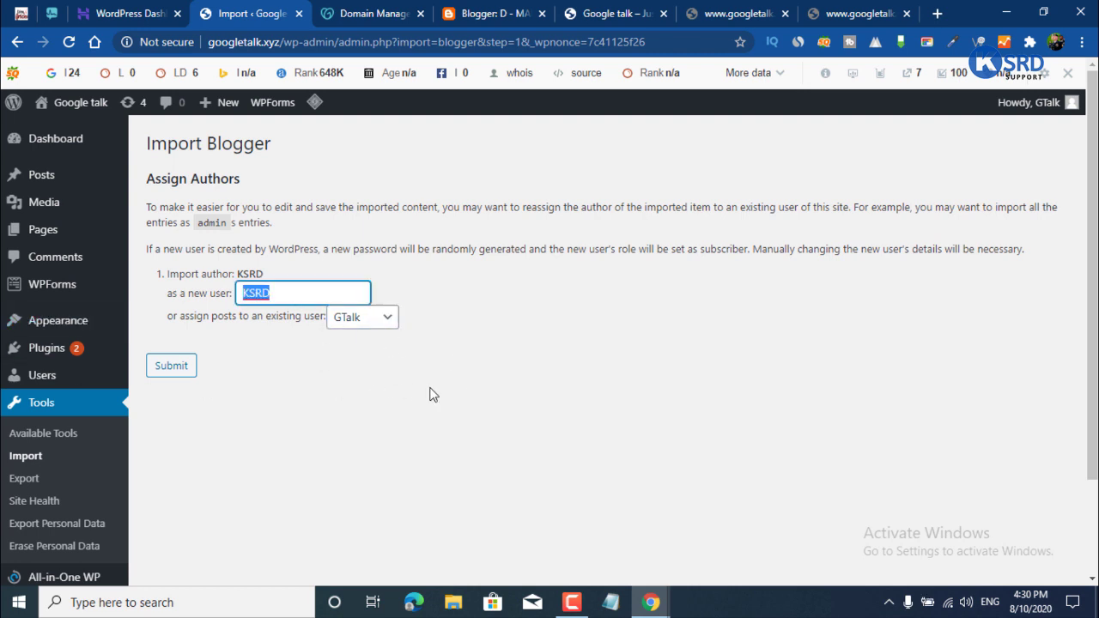
key(BackSpace)
click(375, 316)
click(472, 357)
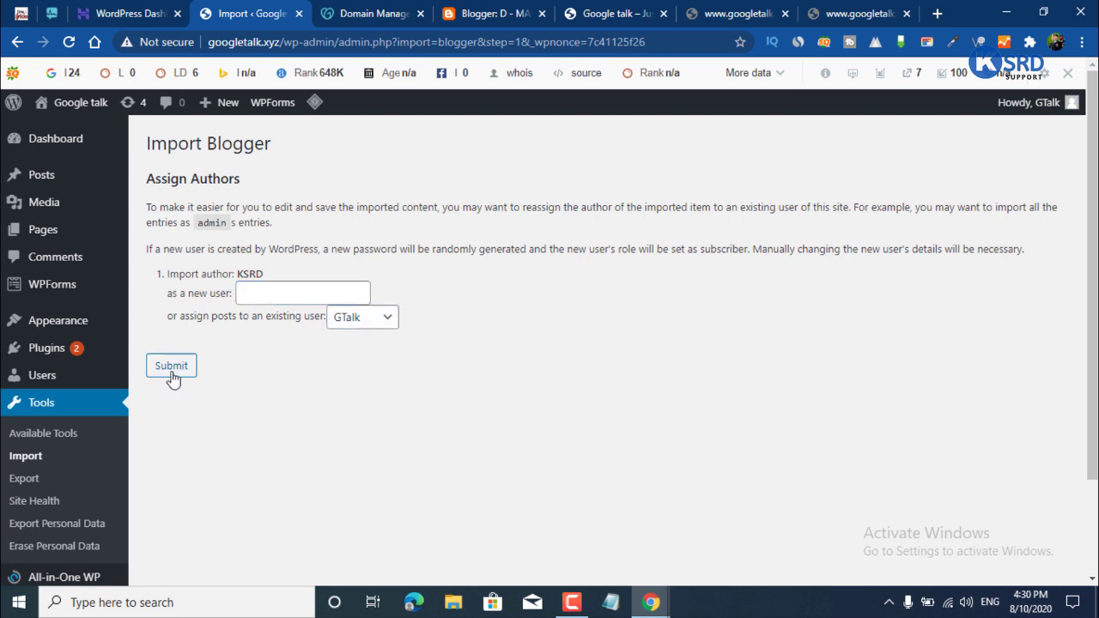
click(171, 369)
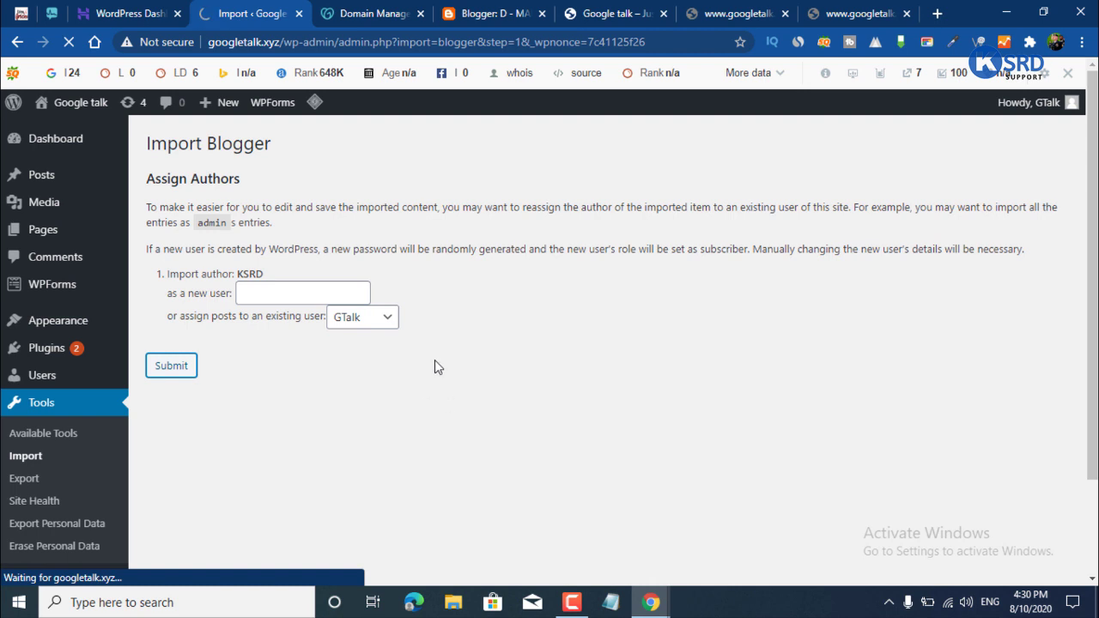
click(580, 12)
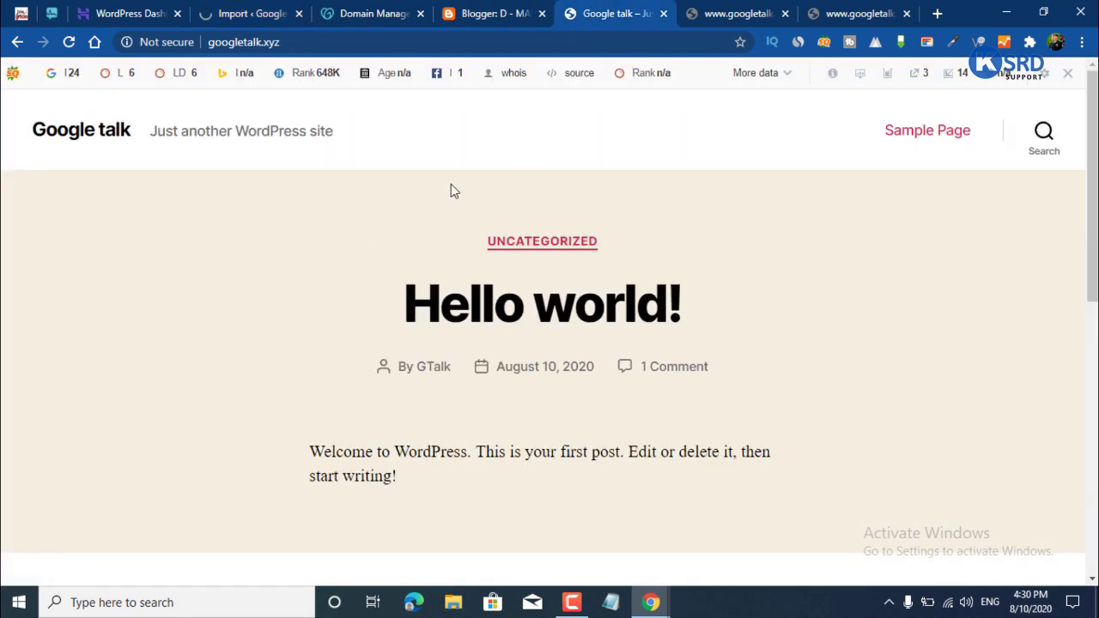
click(248, 12)
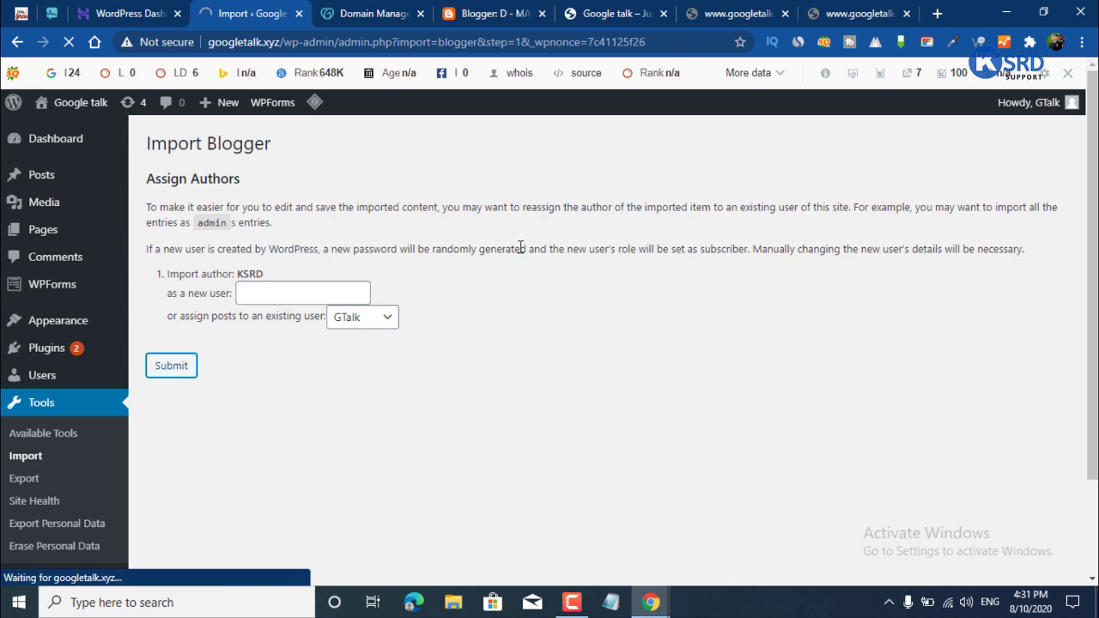
scroll(520, 246, down, 2)
scroll(506, 275, up, 2)
scroll(507, 252, down, 1)
scroll(545, 245, up, 1)
scroll(544, 244, down, 1)
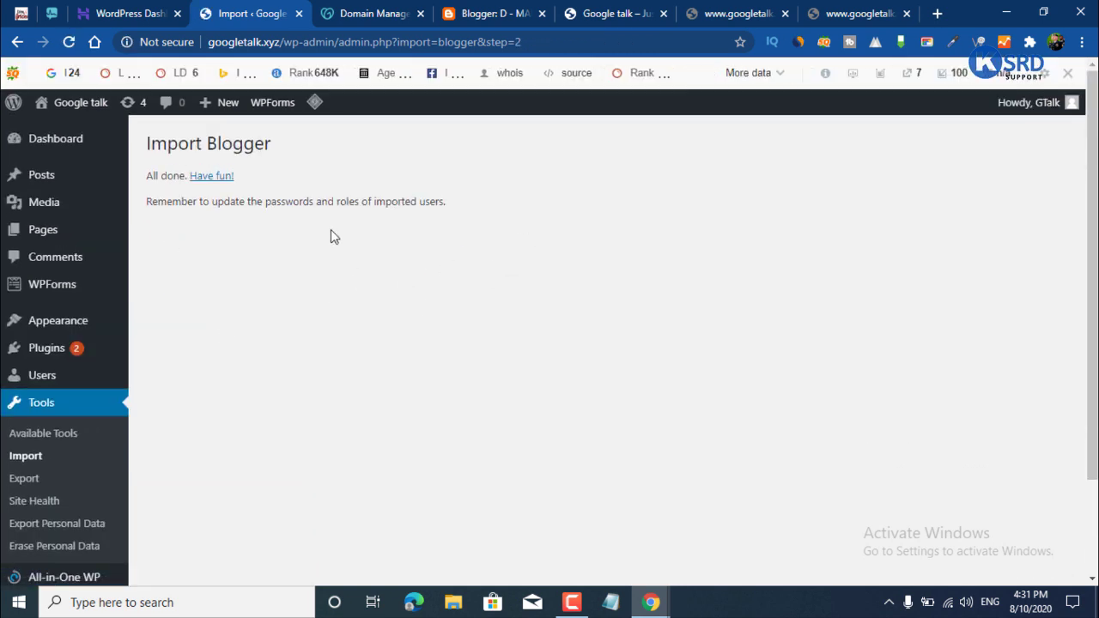
Read the result message of the Blogger import.
drag(146, 175, 236, 177)
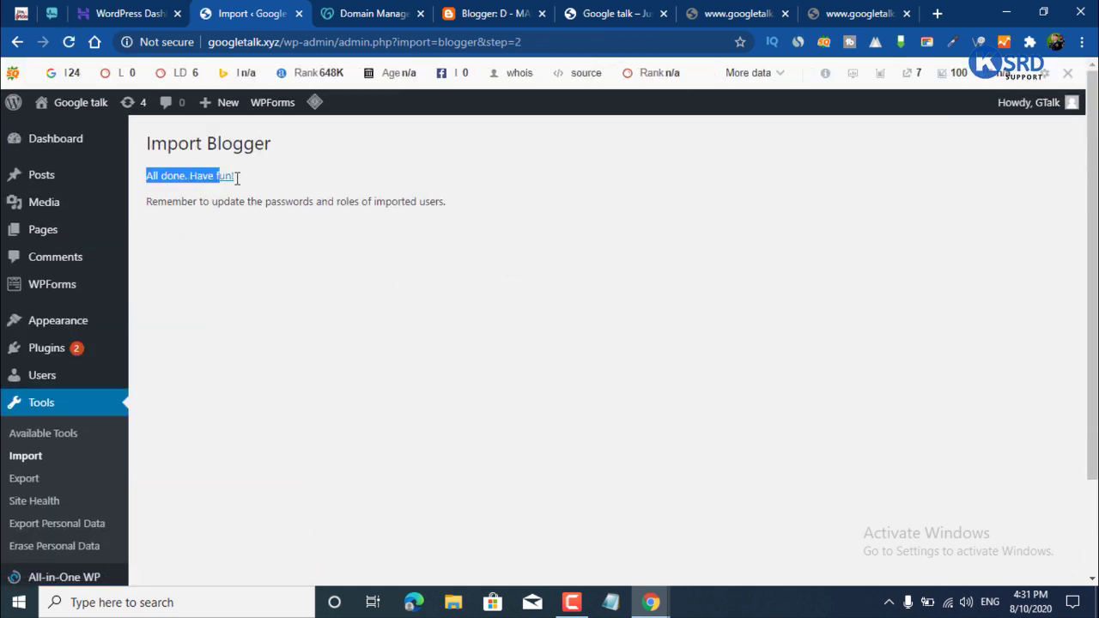
click(391, 195)
drag(148, 175, 441, 290)
click(439, 294)
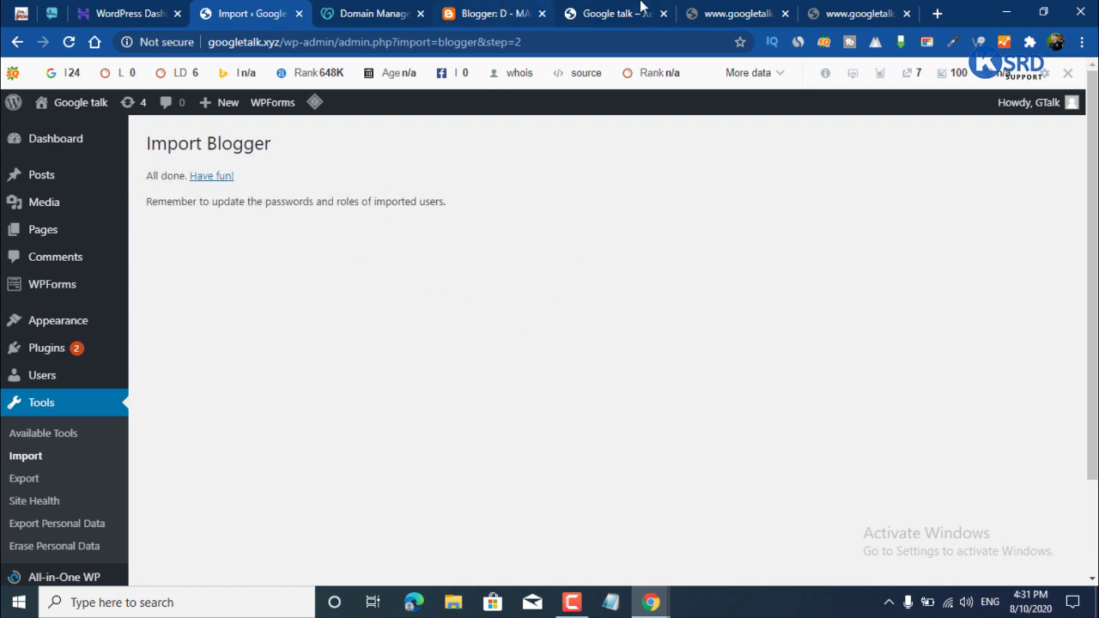
Reload the Google talk homepage and look through the posts and images imported from Blogger.
click(640, 12)
click(68, 41)
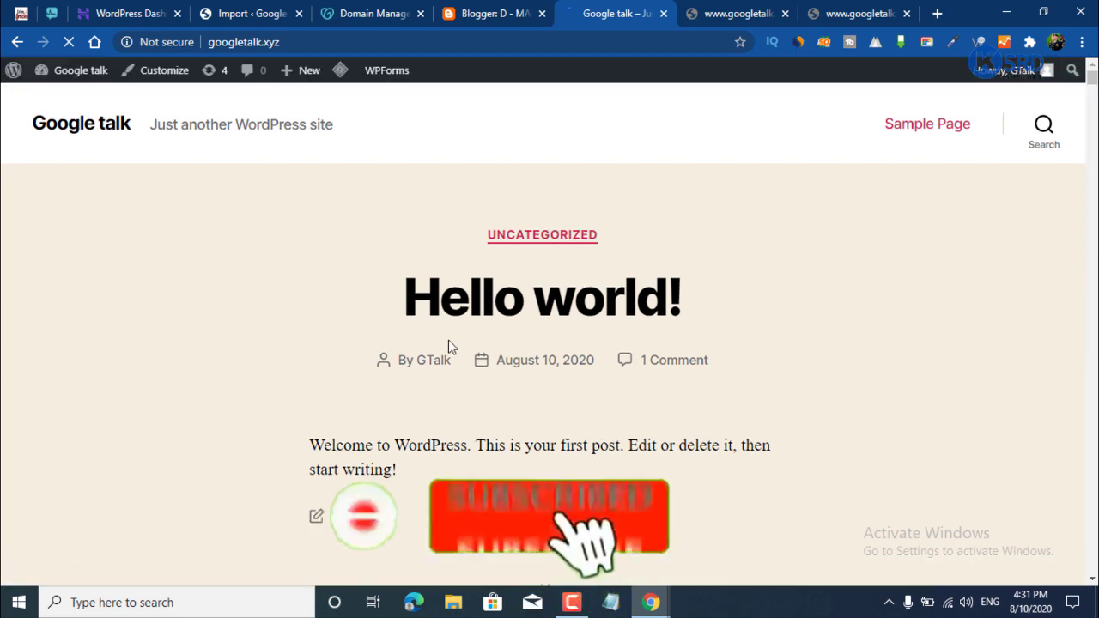
scroll(448, 343, down, 3)
scroll(611, 318, down, 20)
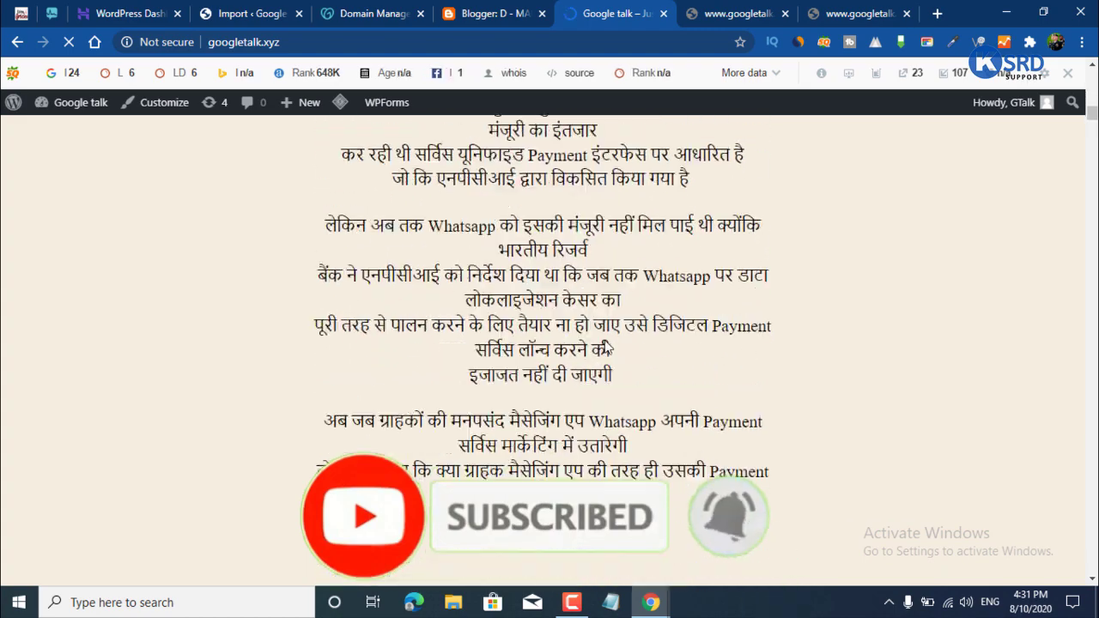
scroll(585, 377, down, 15)
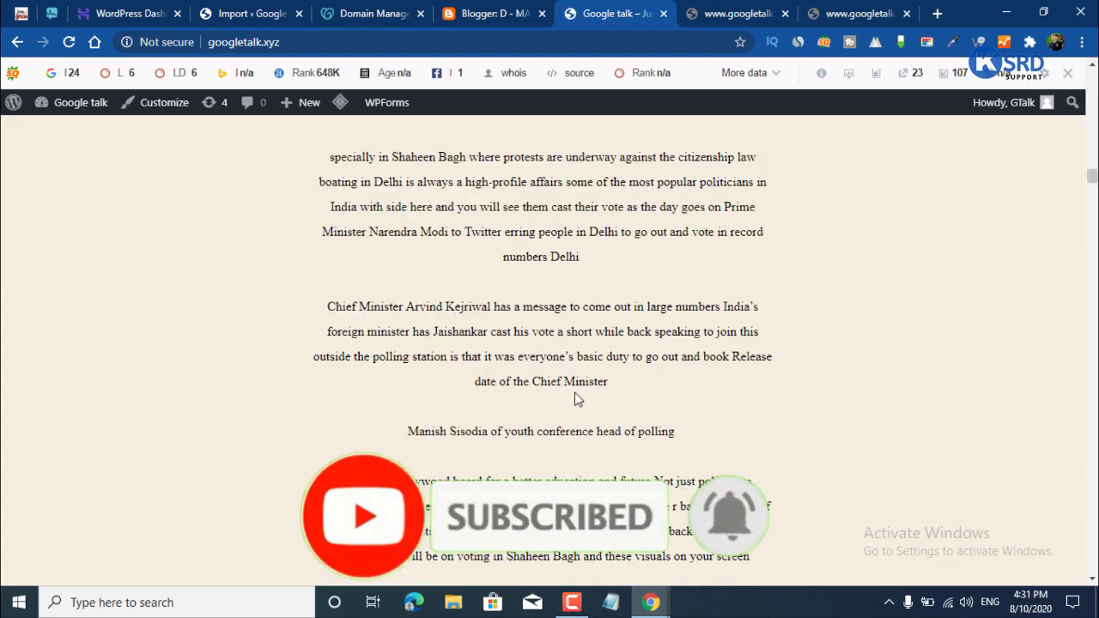
scroll(578, 395, down, 15)
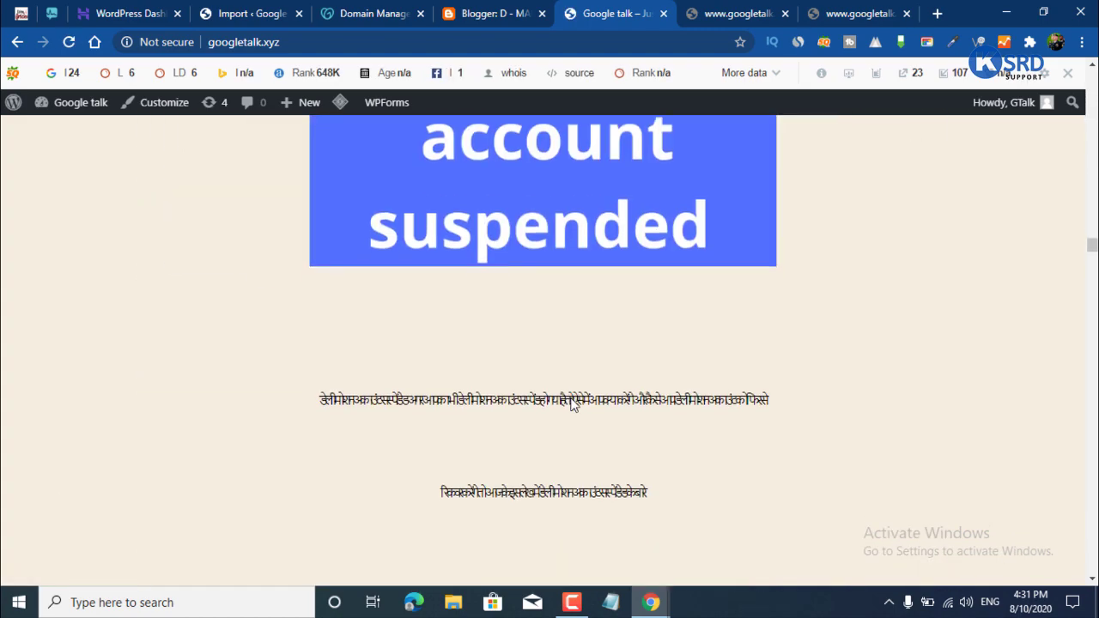
scroll(567, 412, down, 5)
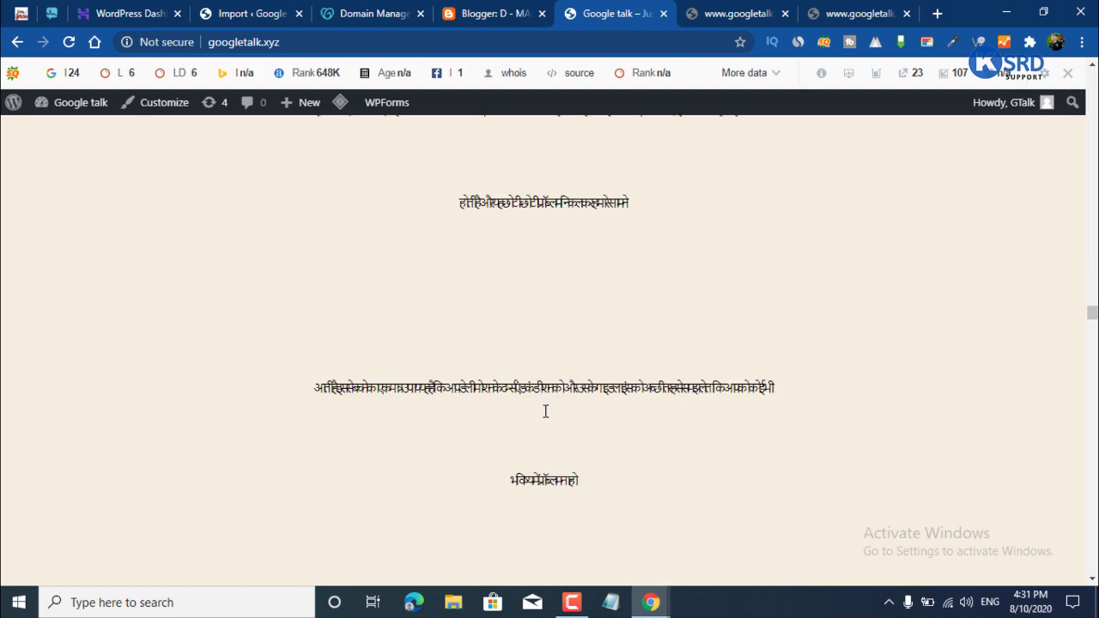
scroll(545, 411, down, 15)
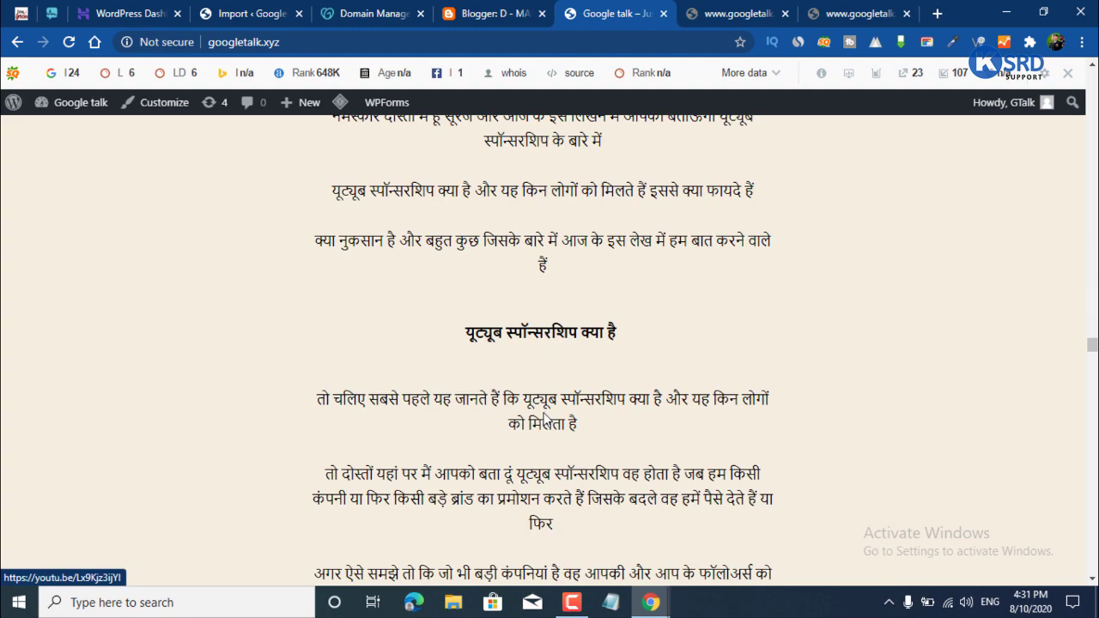
scroll(566, 435, up, 5)
scroll(601, 302, up, 4)
scroll(407, 359, down, 15)
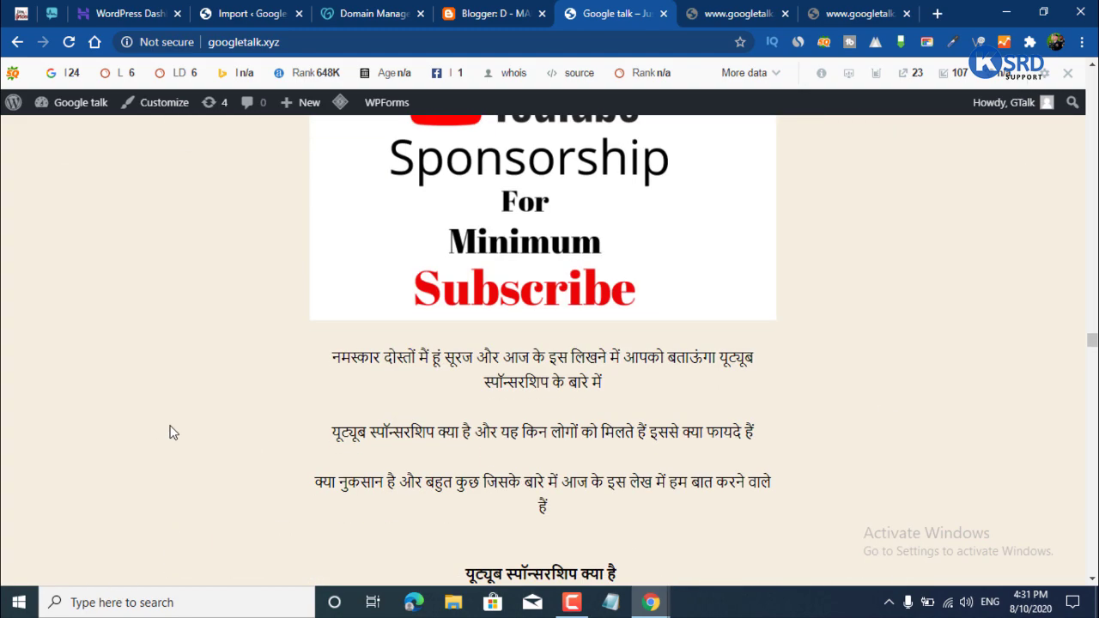
scroll(310, 360, down, 20)
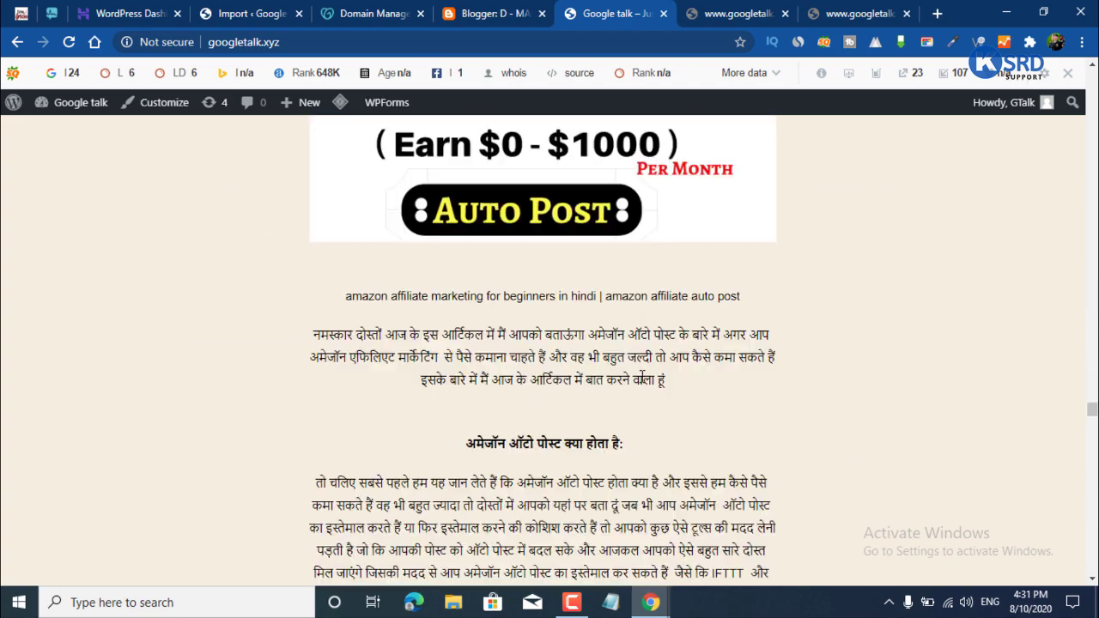
scroll(320, 309, down, 20)
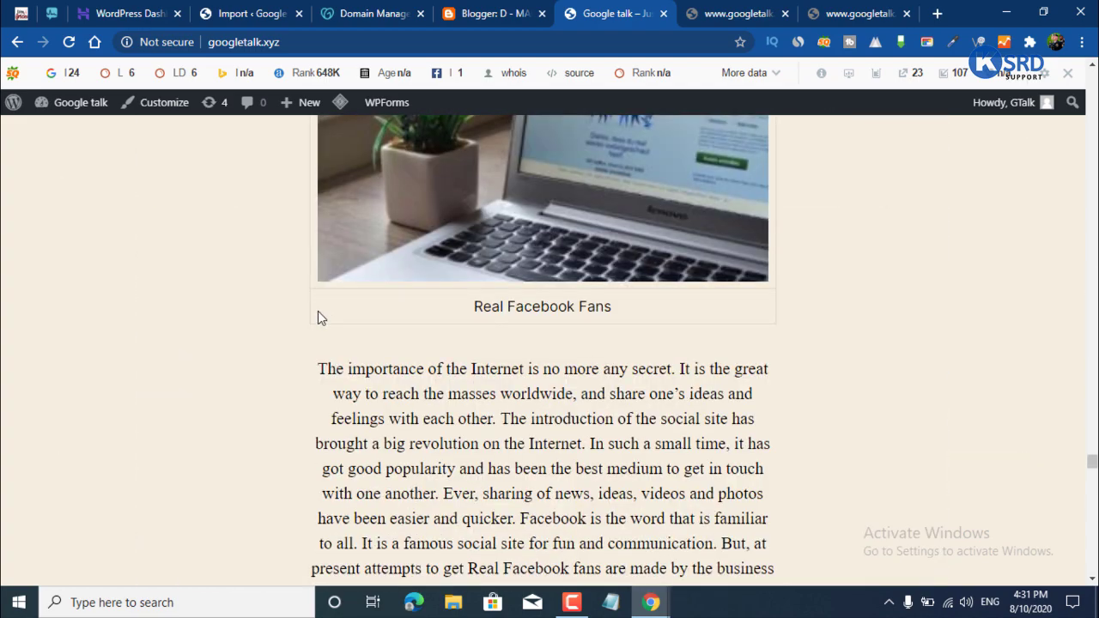
scroll(318, 313, down, 20)
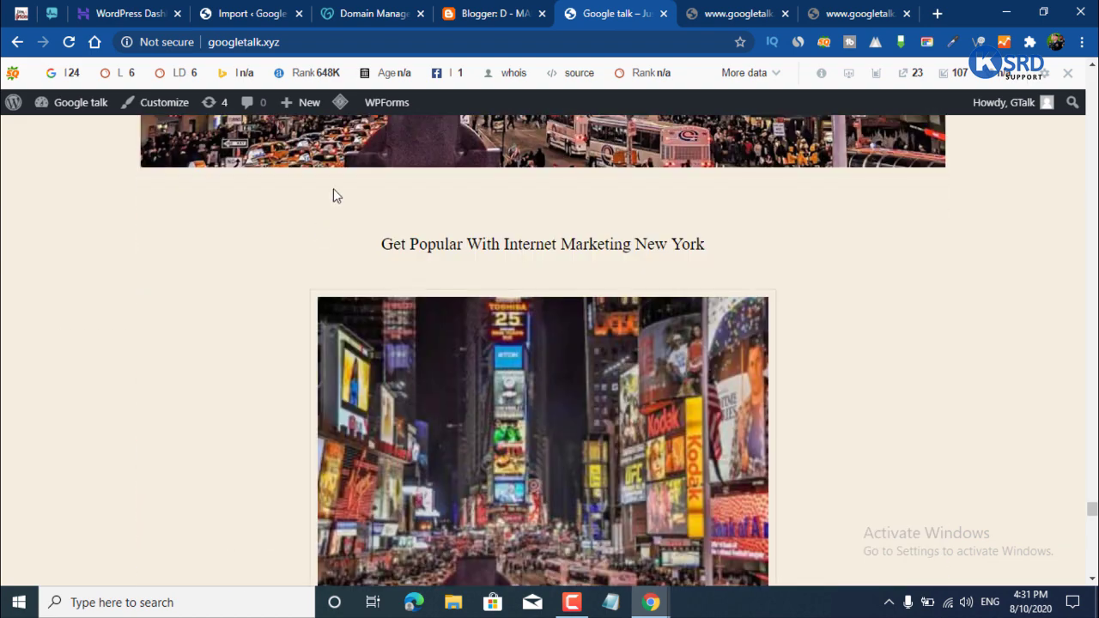
Return to the WordPress admin and open the page for adding new plugins.
click(266, 13)
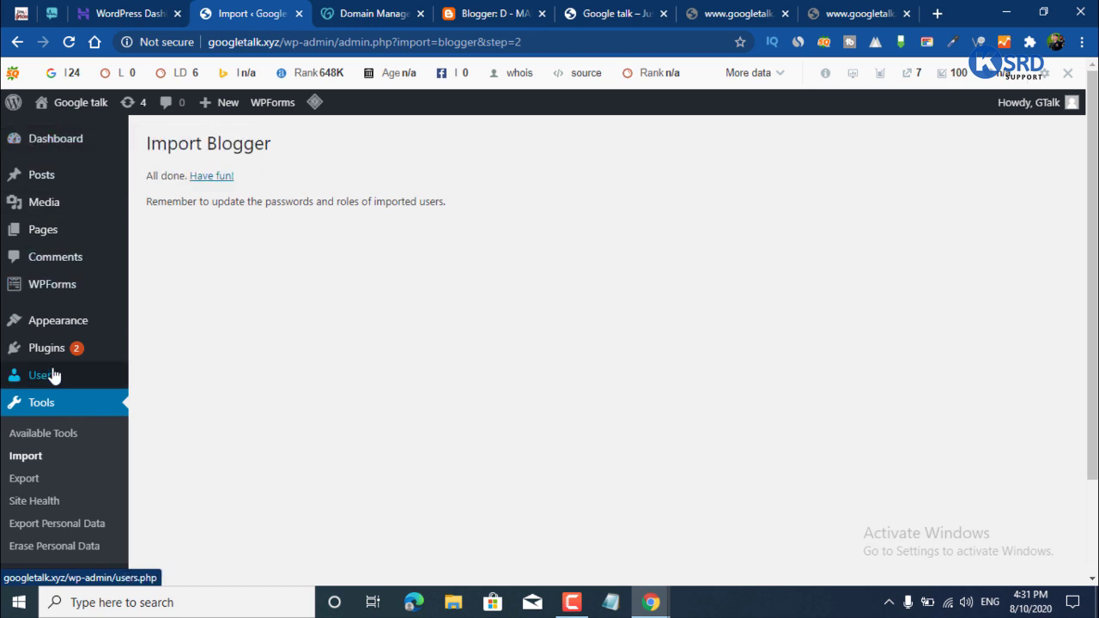
mouse_move(114, 353)
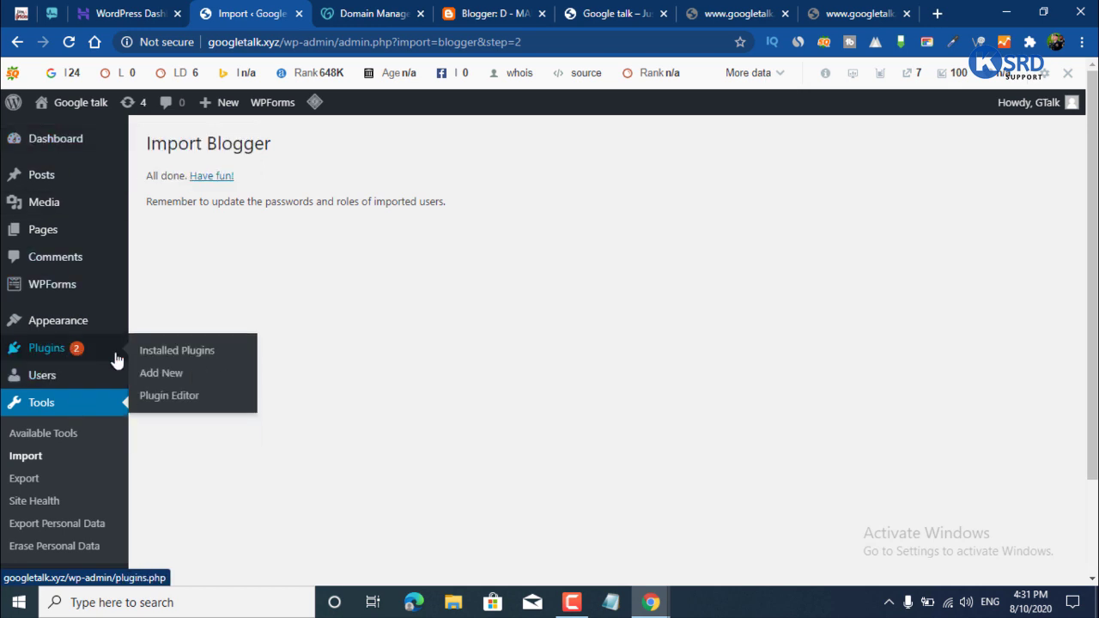
click(163, 376)
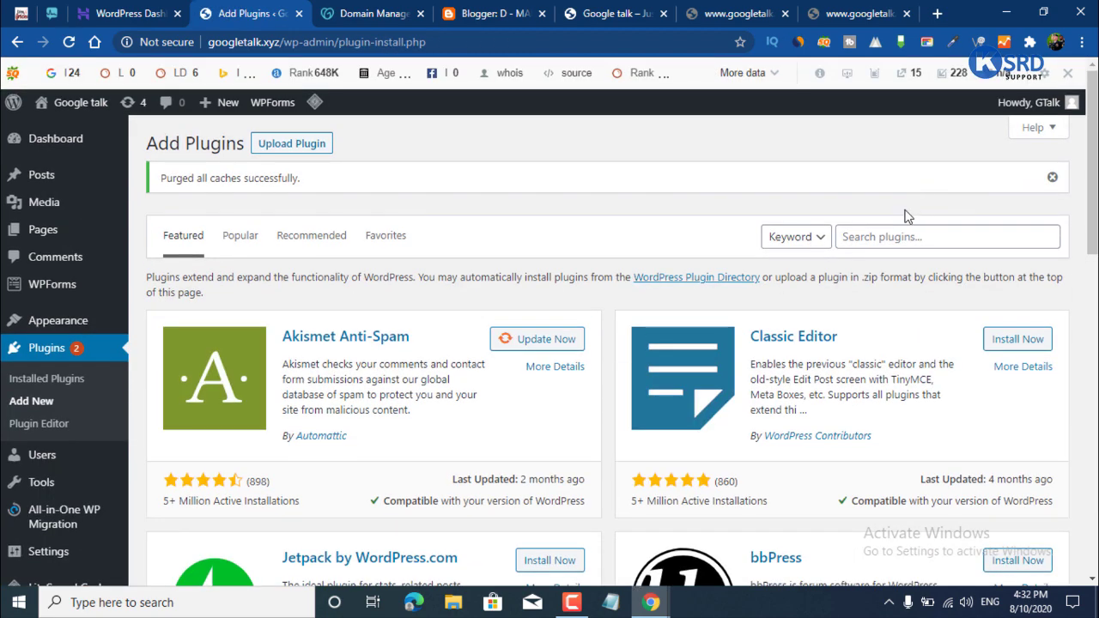
Search the plugin directory for "blogger to wordpress".
click(880, 233)
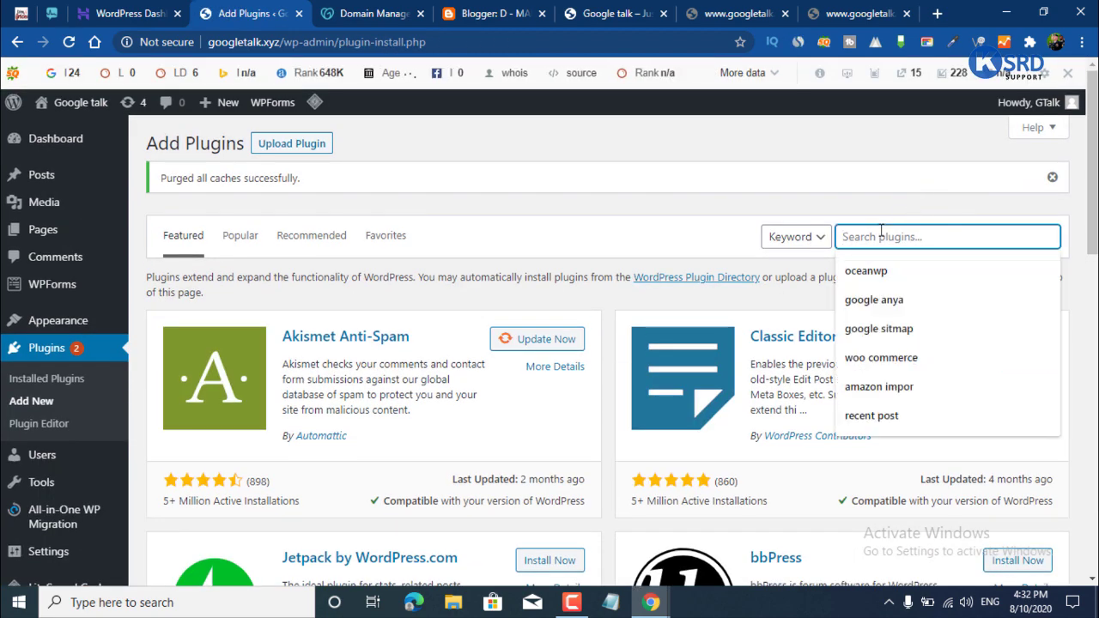
text(blogger to w)
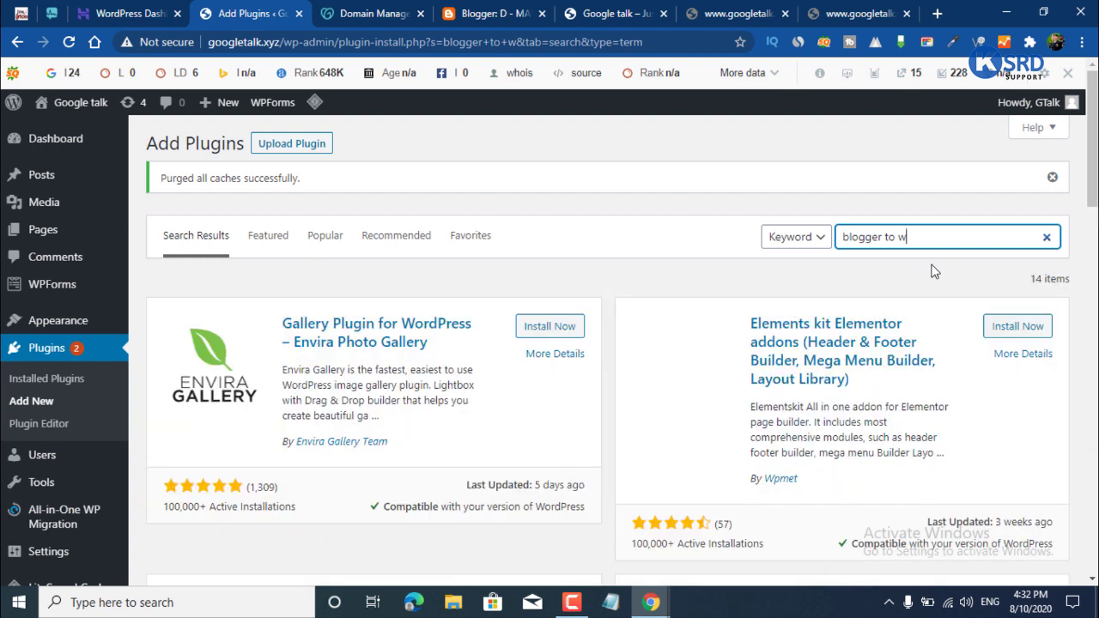
text(ordpress)
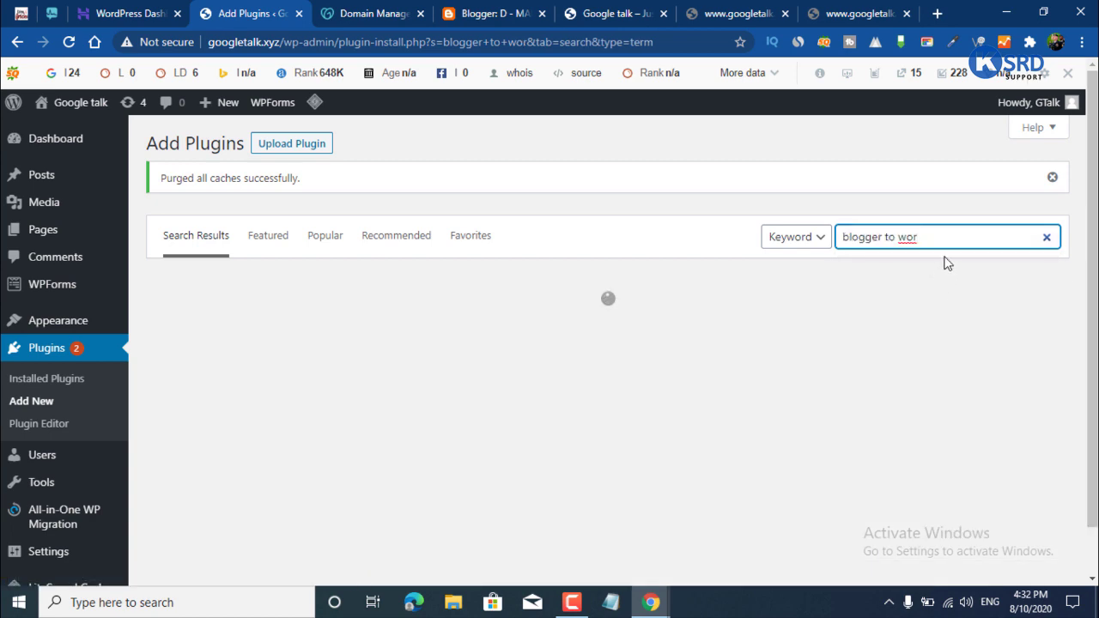
click(933, 277)
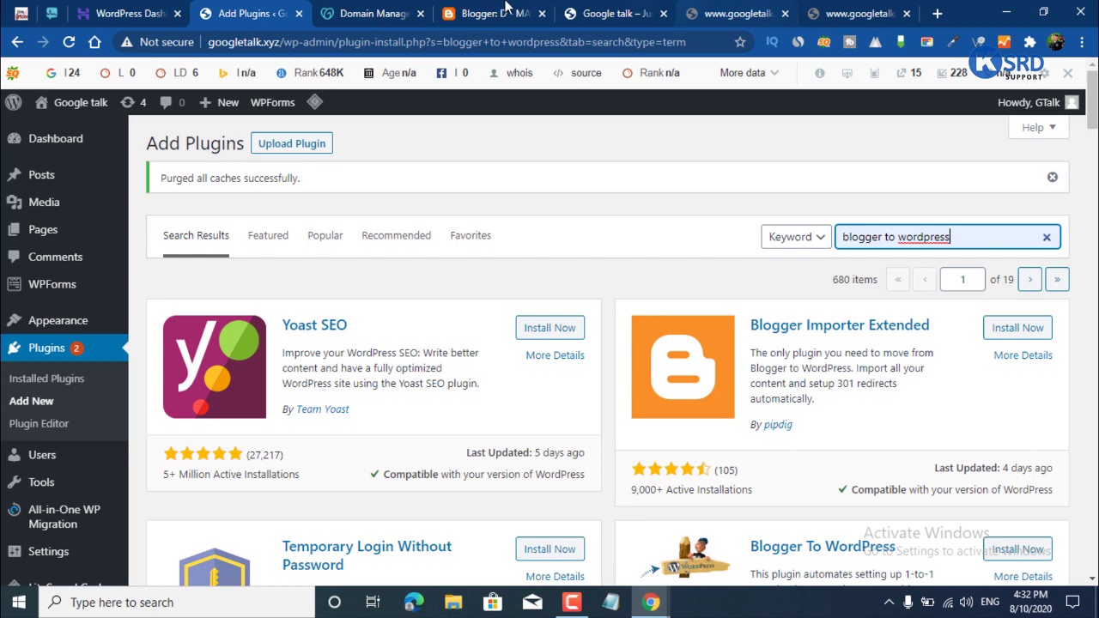
Look through the D - MARKETING blog's administration sections in Blogger and return to the WordPress plugin search results.
click(507, 13)
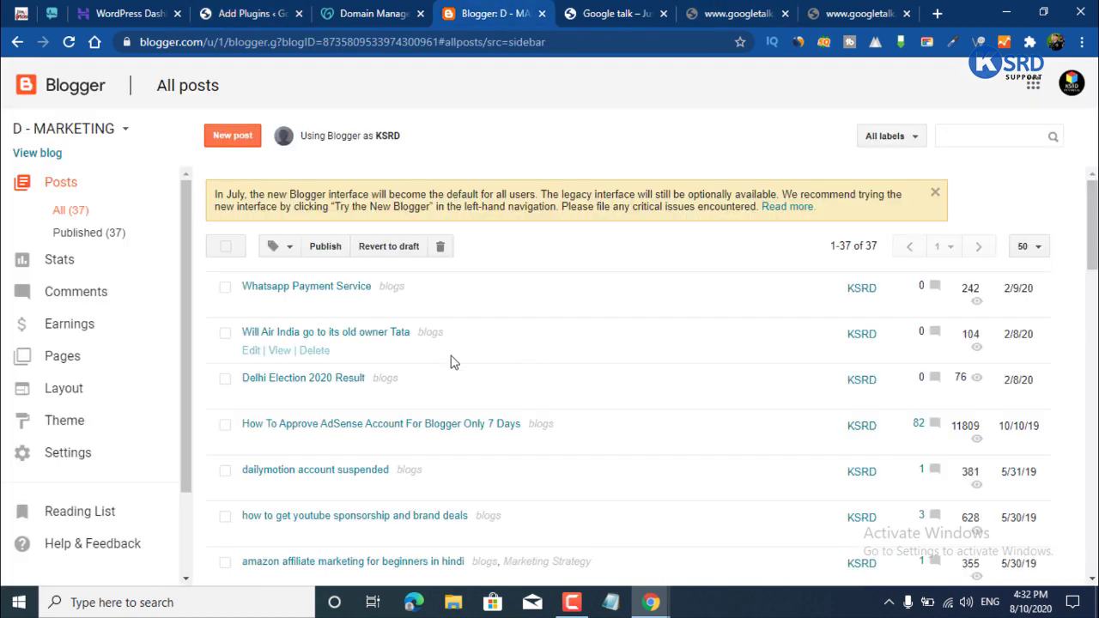
scroll(91, 395, down, 2)
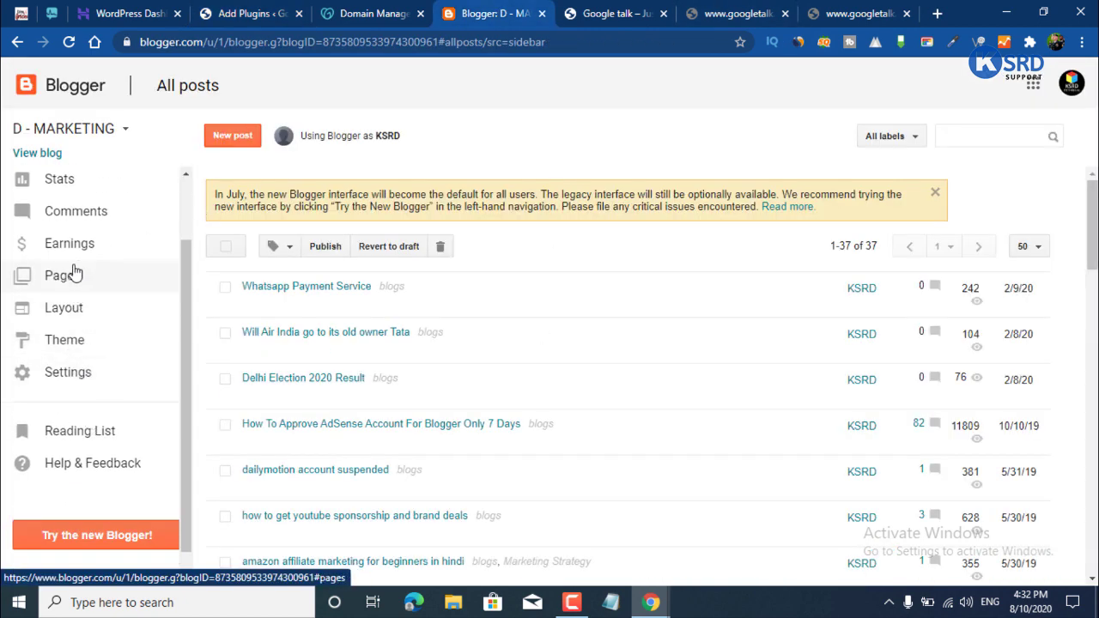
click(69, 371)
click(261, 13)
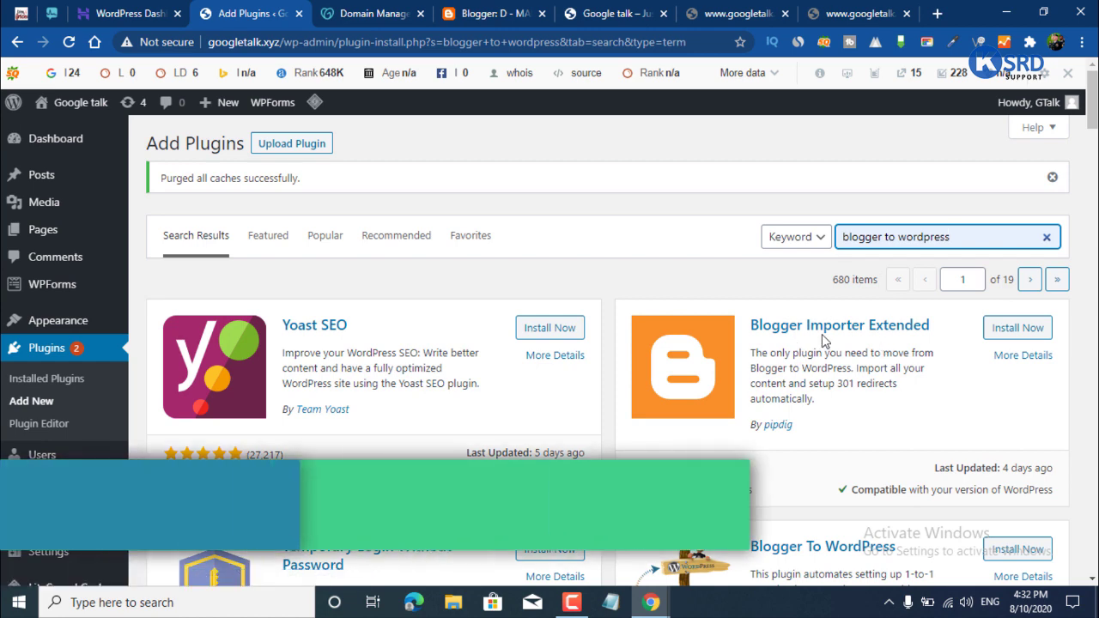
Install and activate the Blogger To WordPress plugin by rtCamp.
scroll(824, 340, down, 4)
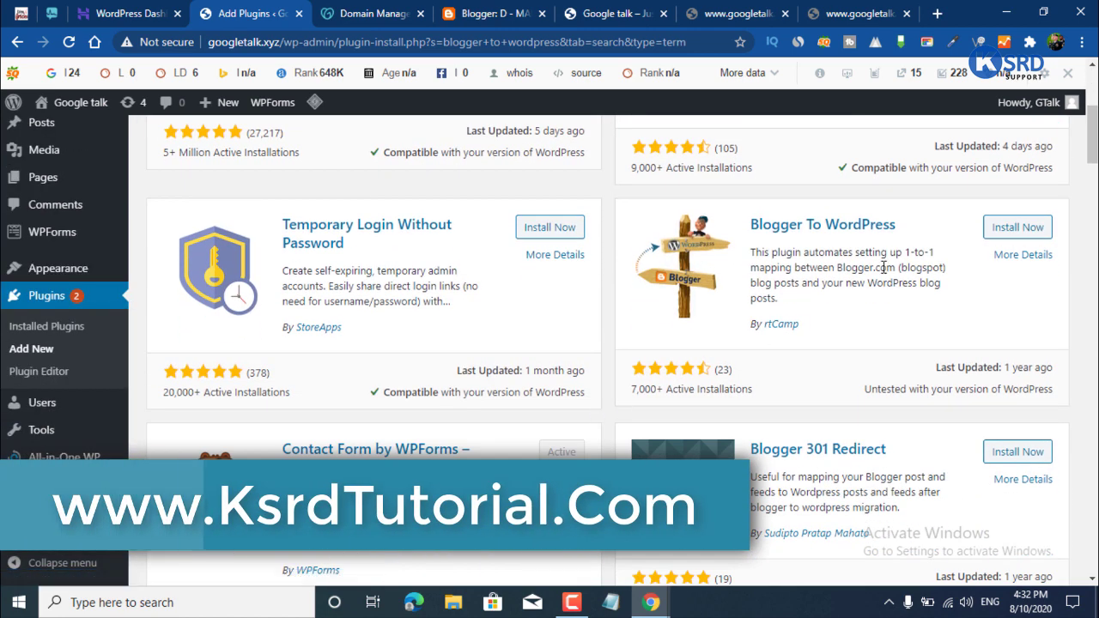
click(1020, 228)
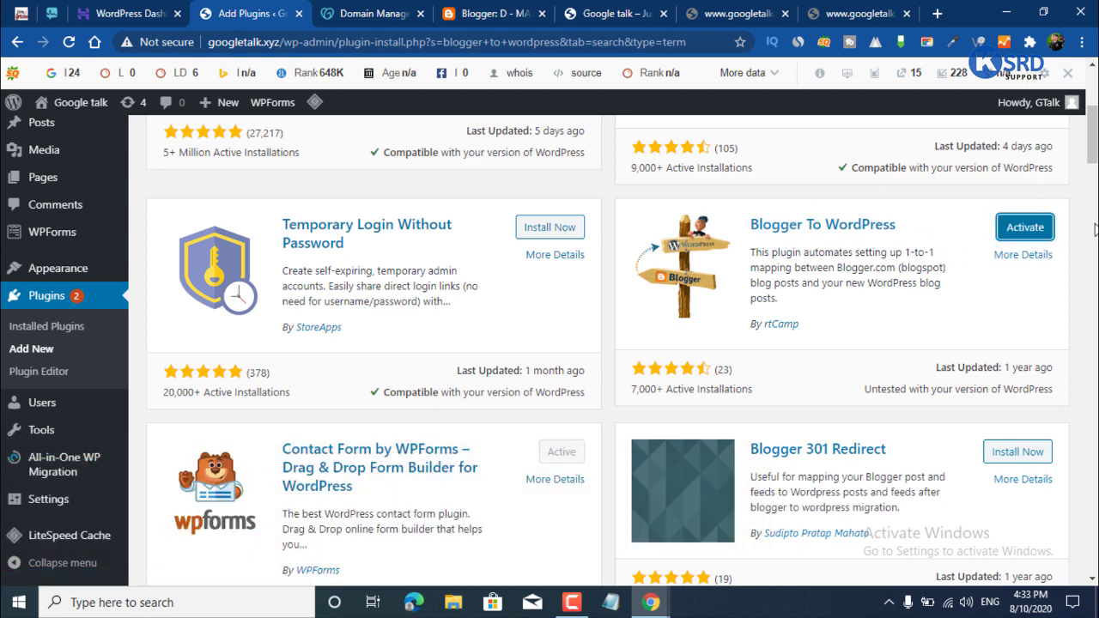
click(1028, 230)
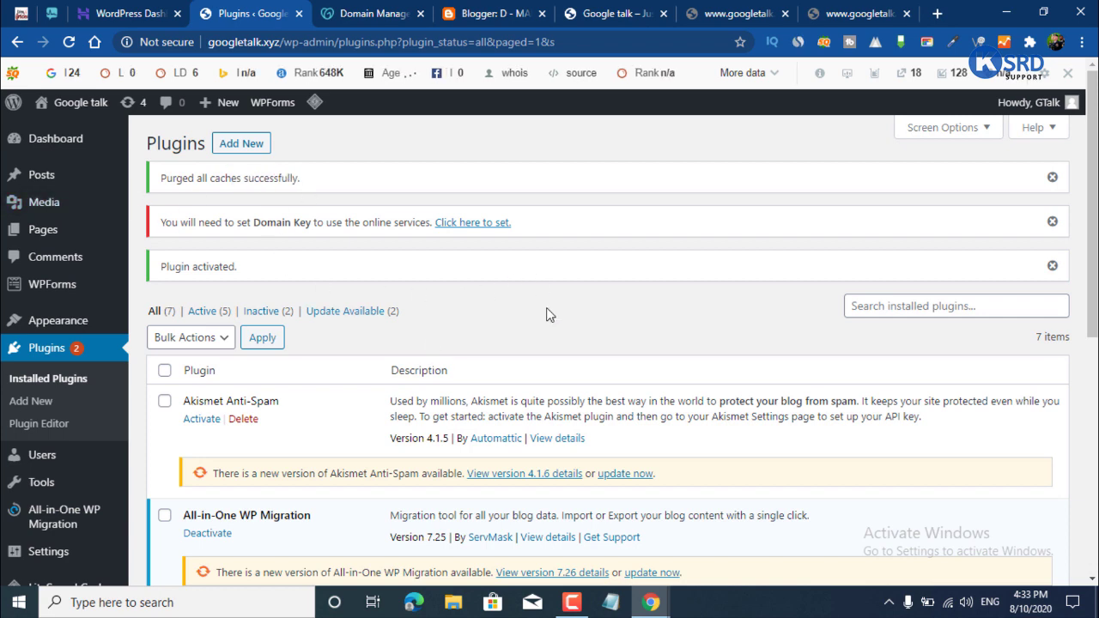
Read the plugin activation notice and look through the list of installed plugins.
drag(258, 276, 136, 266)
click(601, 301)
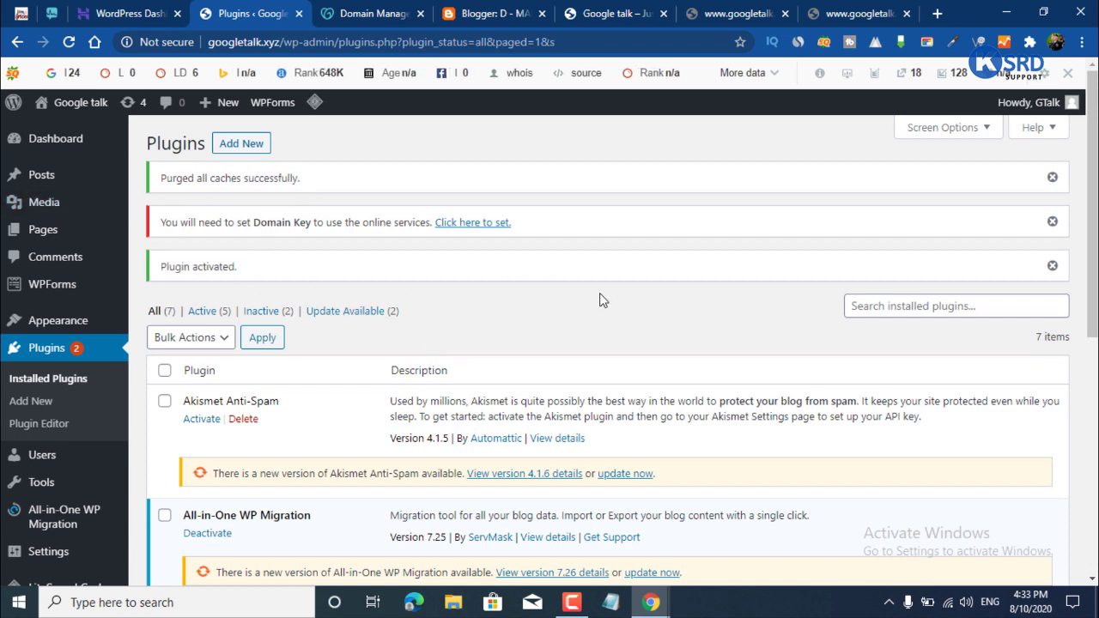
scroll(559, 323, down, 2)
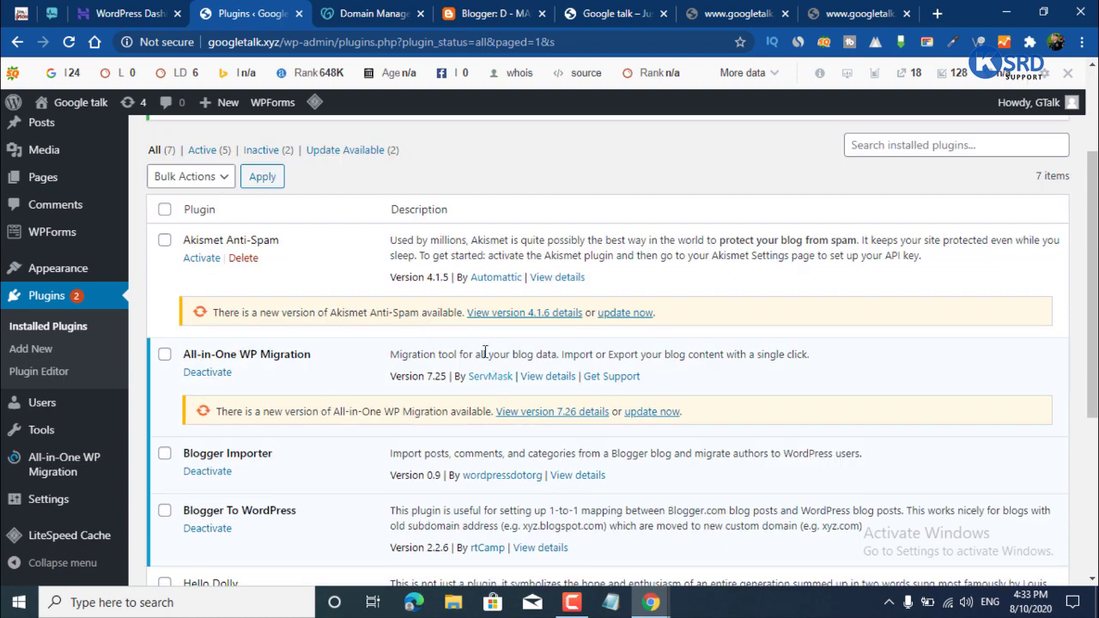
scroll(97, 402, down, 1)
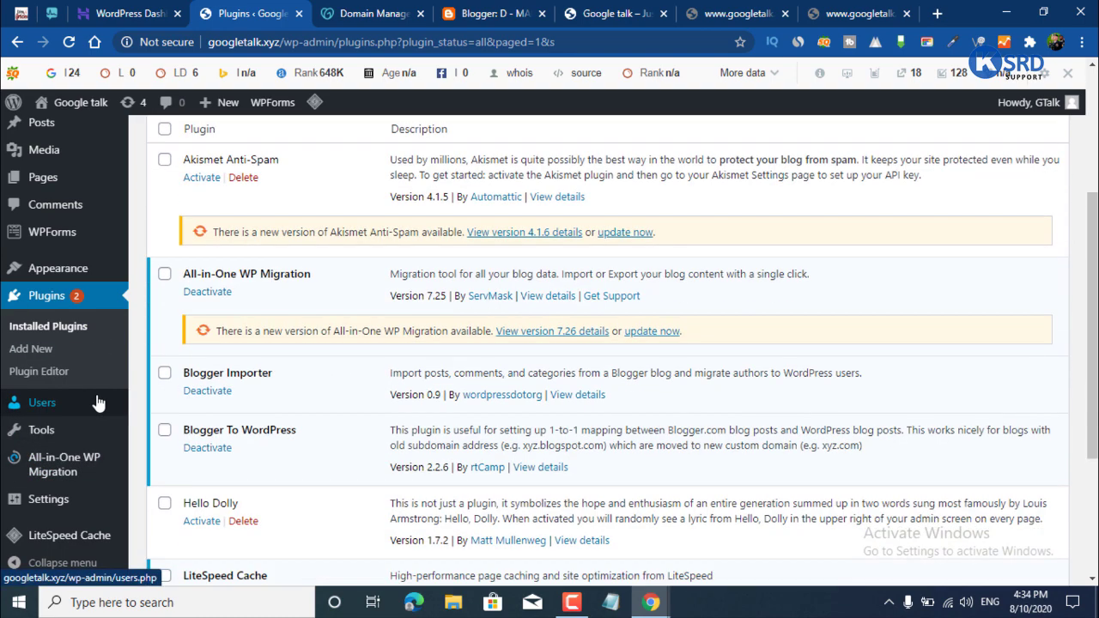
scroll(97, 402, down, 4)
scroll(101, 400, up, 5)
scroll(107, 396, down, 3)
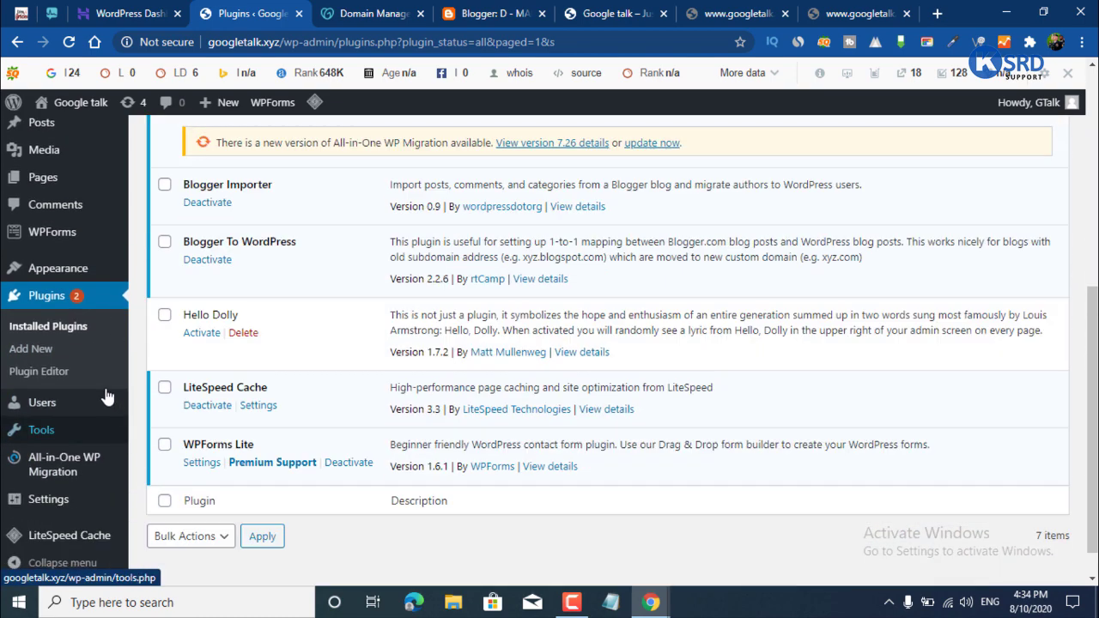
scroll(106, 397, down, 1)
mouse_move(86, 445)
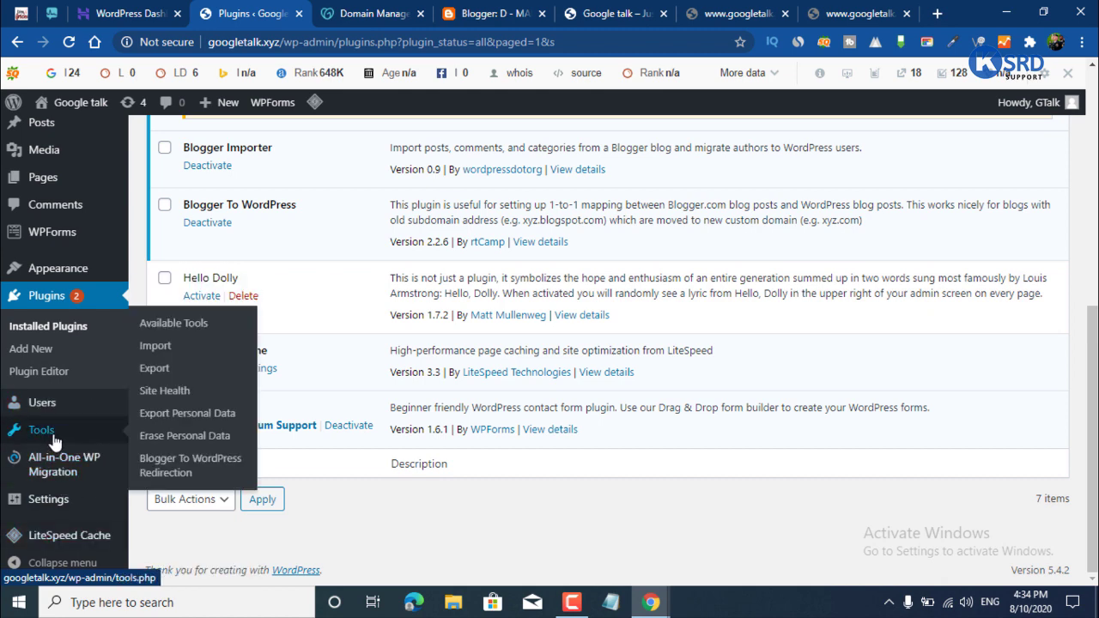
click(206, 471)
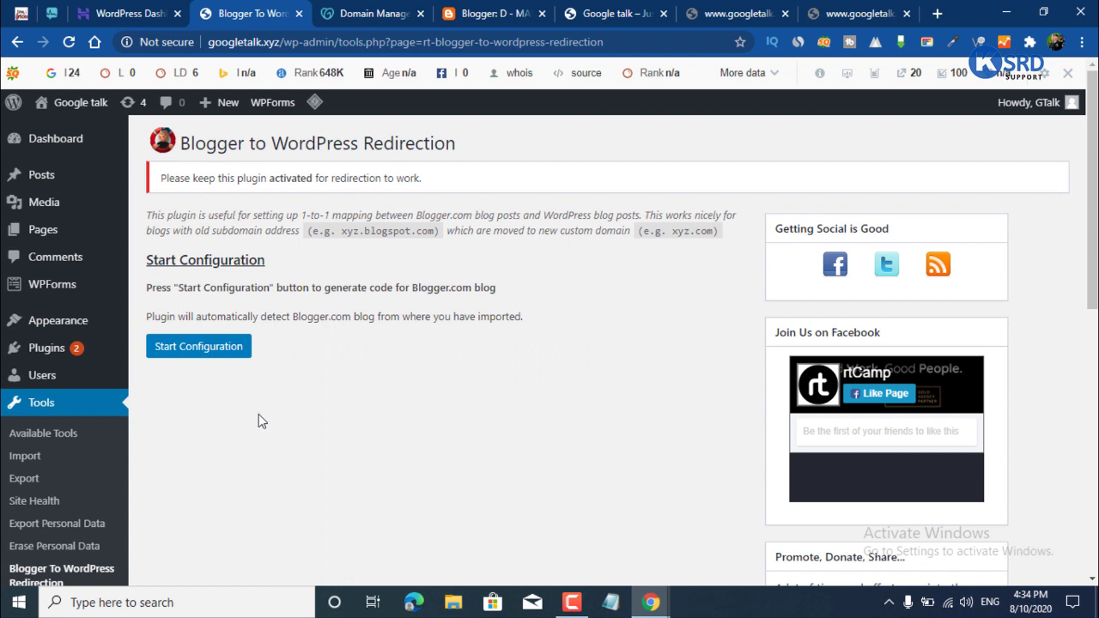
click(214, 347)
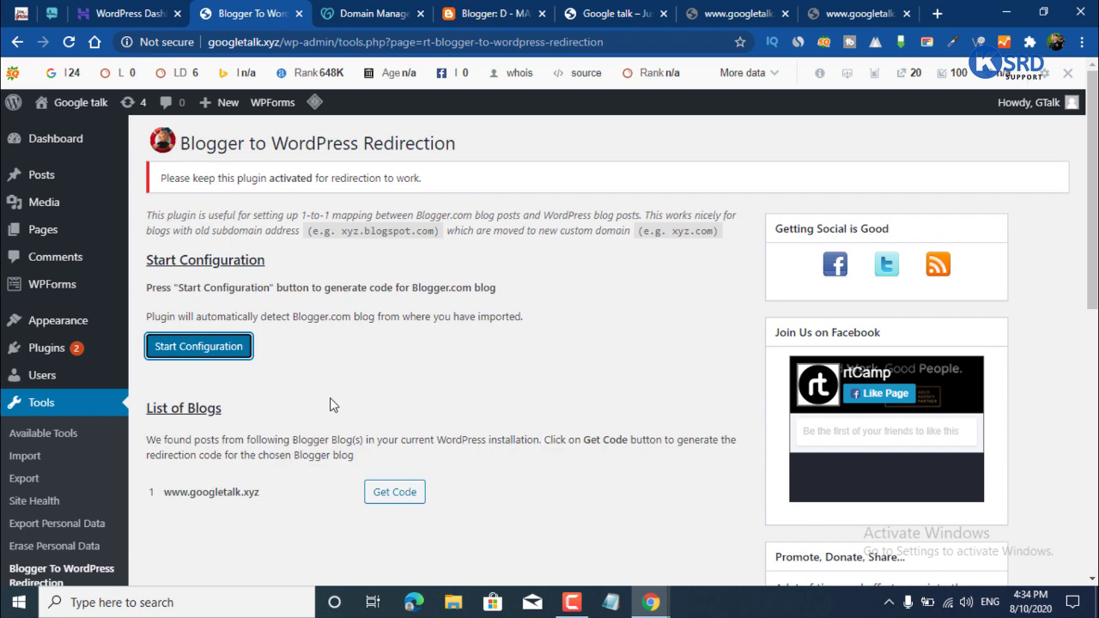
scroll(386, 369, down, 1)
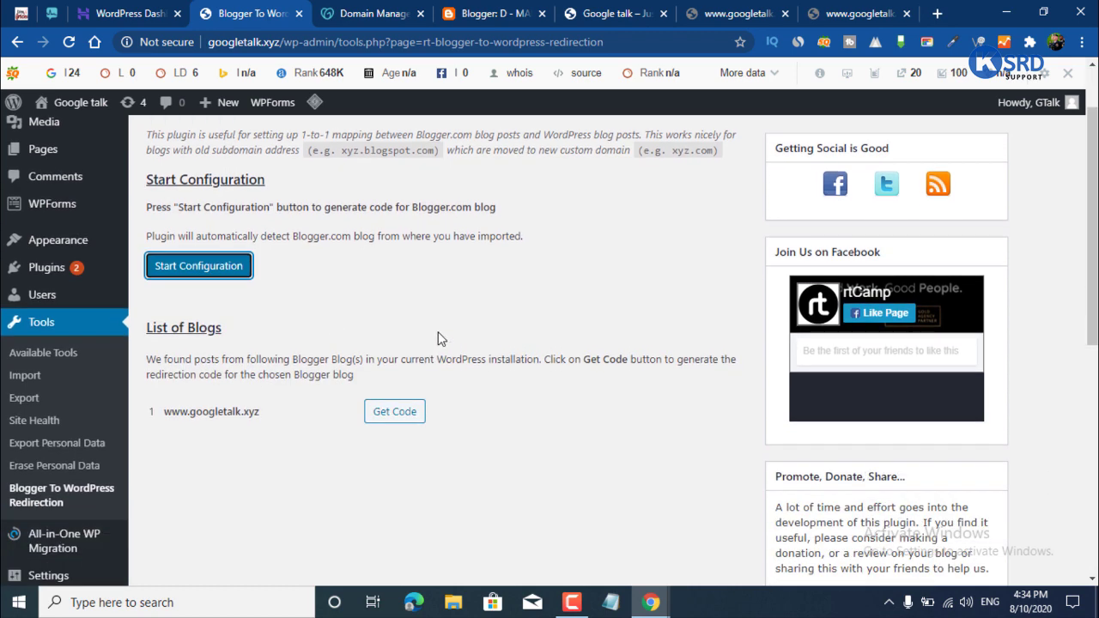
click(388, 415)
Look over the generated redirection code, select all of it and copy it.
scroll(549, 331, down, 2)
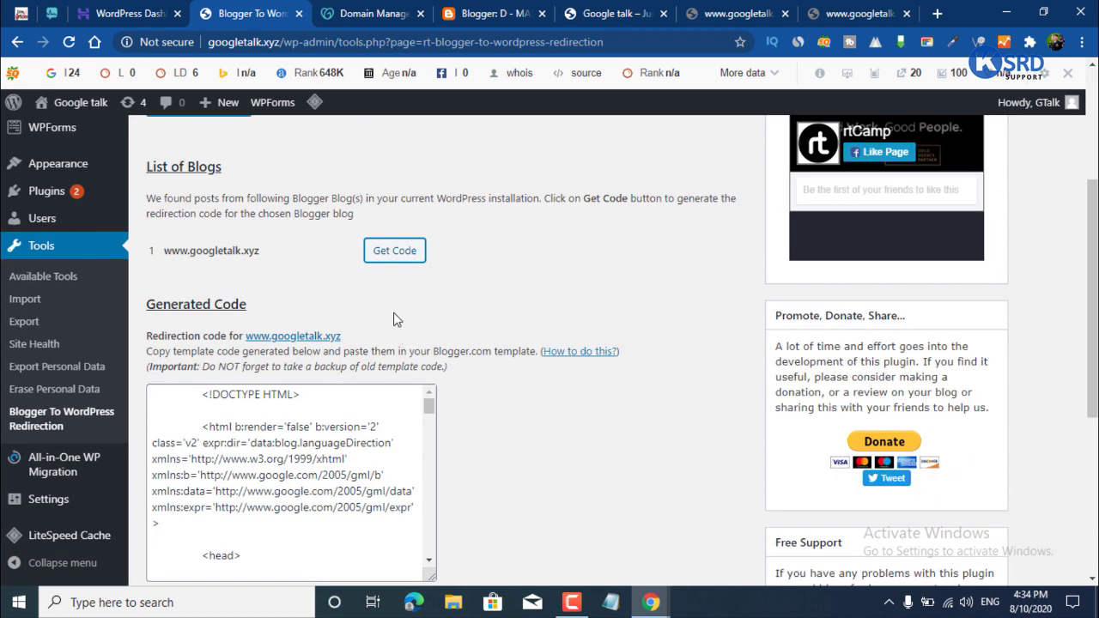
scroll(355, 449, down, 3)
scroll(339, 508, down, 3)
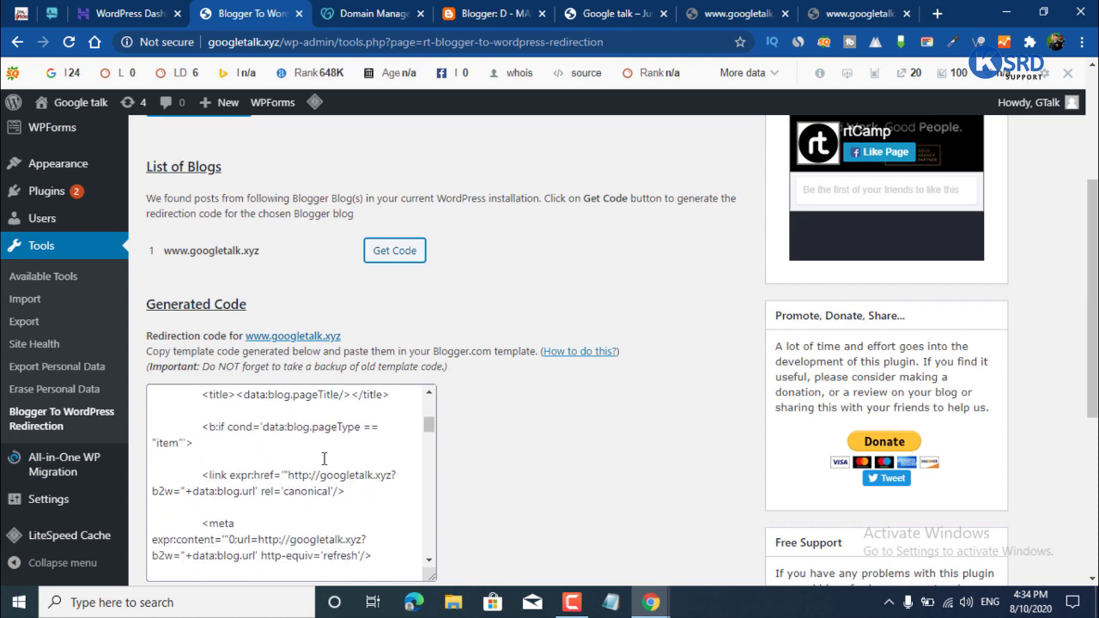
click(323, 458)
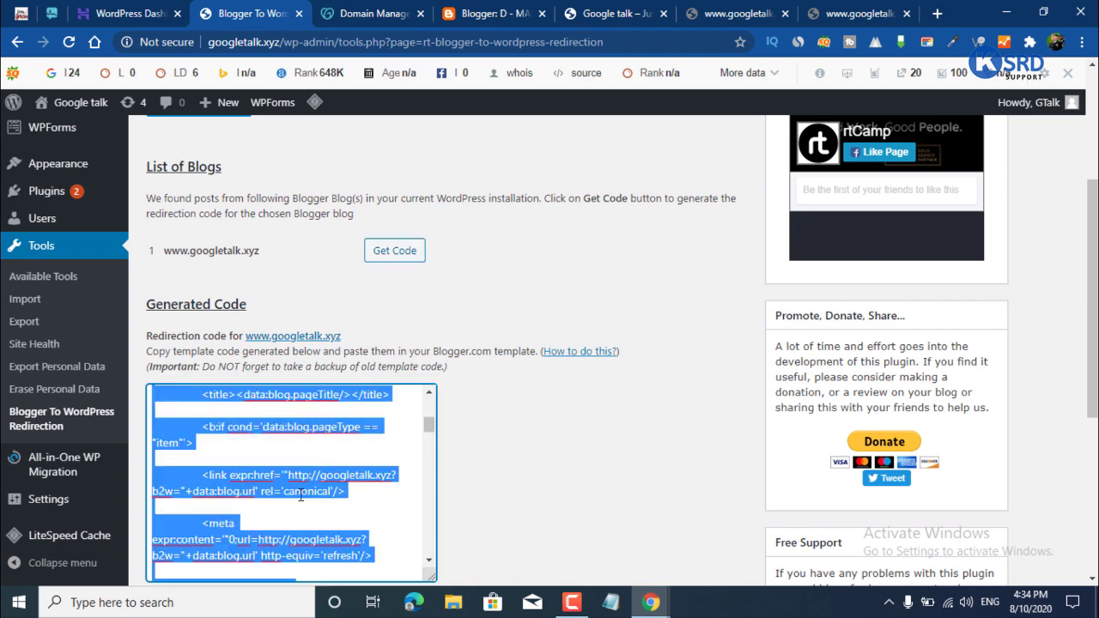
right_click(306, 484)
click(352, 270)
Open the HTML of the D - MARKETING theme in Blogger and delete all of its template code.
click(519, 10)
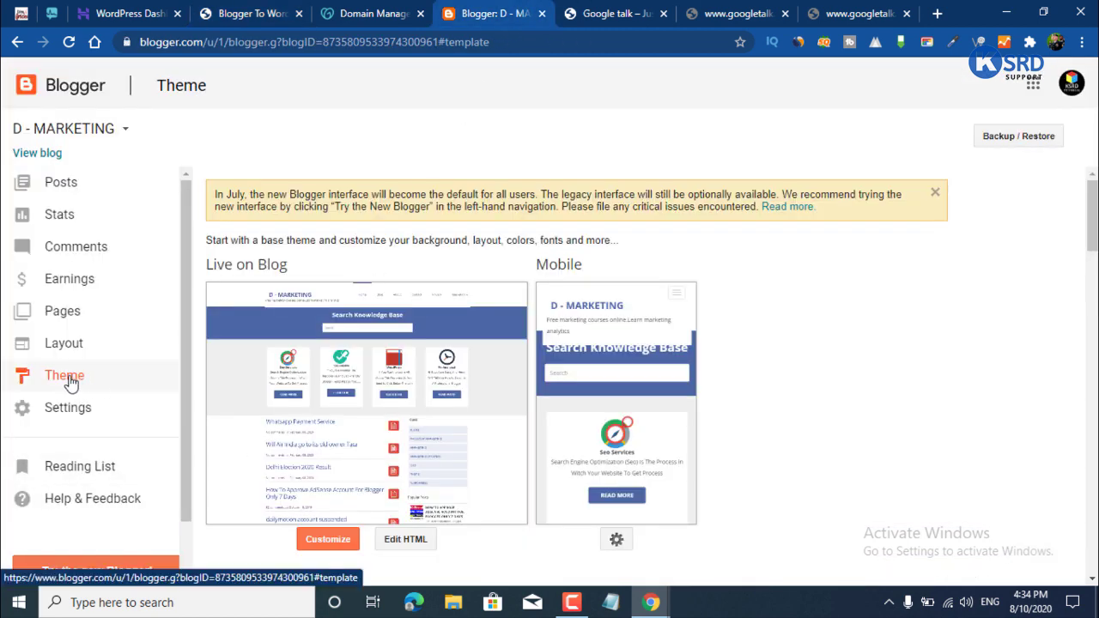
scroll(584, 373, down, 2)
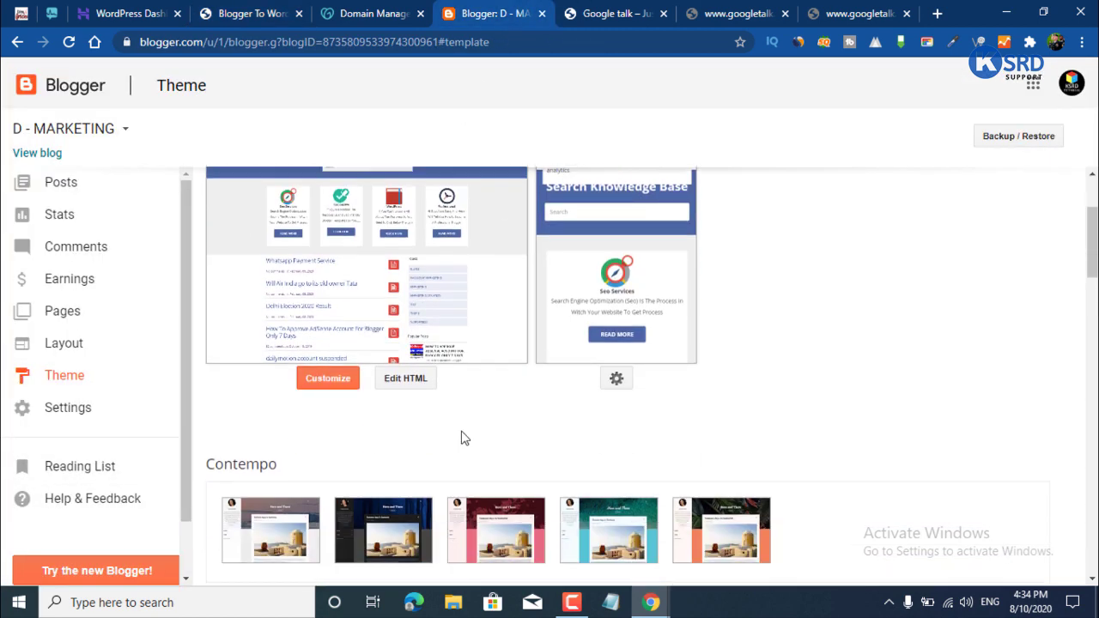
click(406, 378)
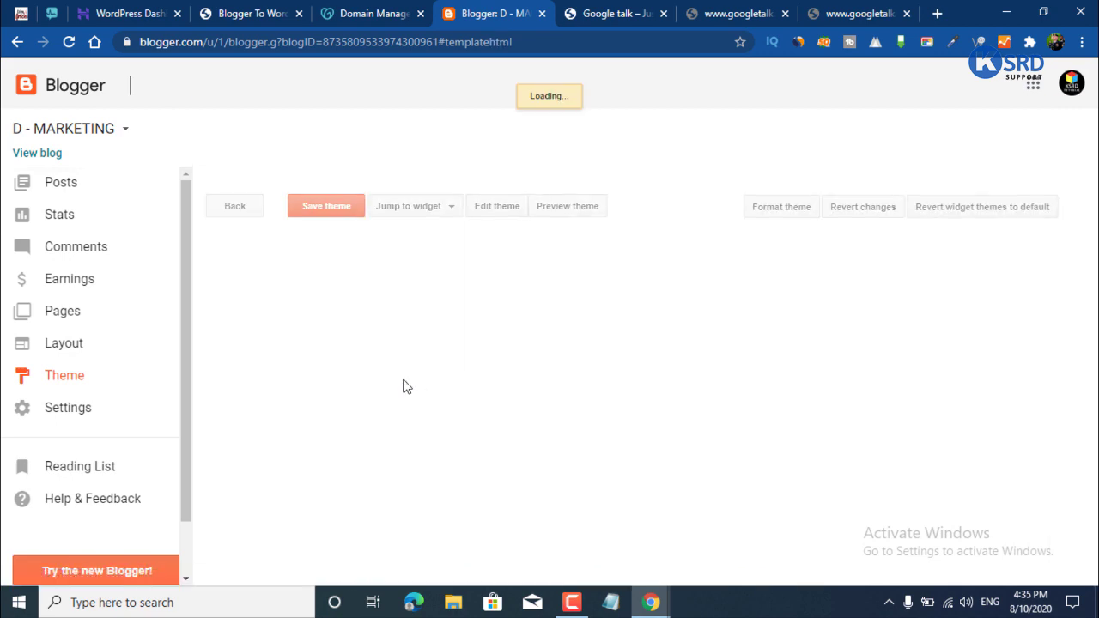
scroll(604, 367, down, 3)
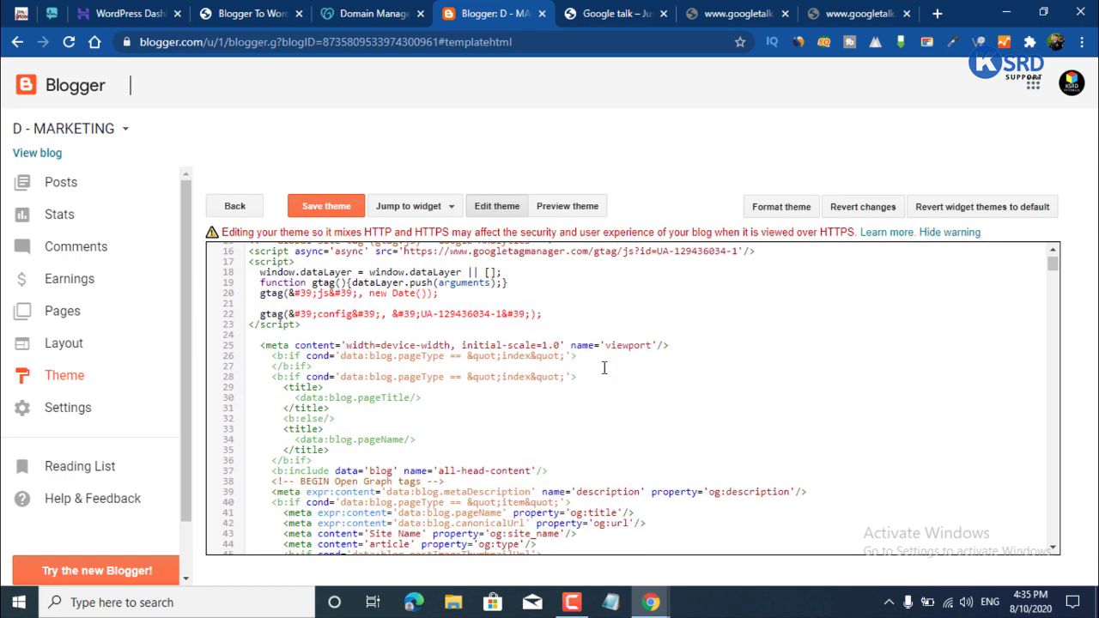
scroll(603, 367, up, 3)
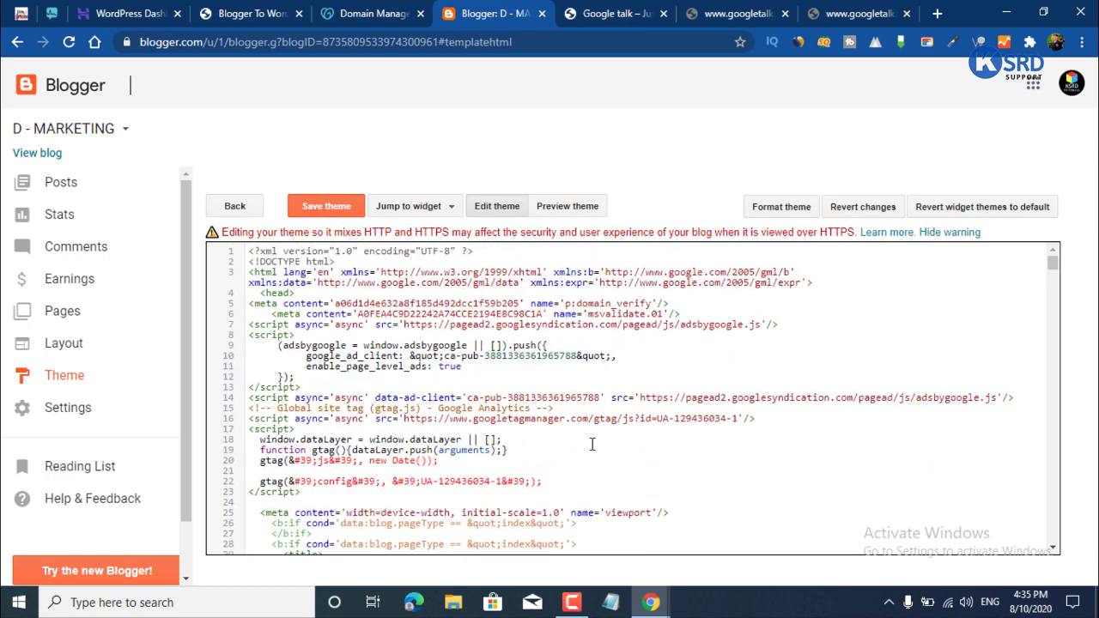
key(ctrl+a)
key(Delete)
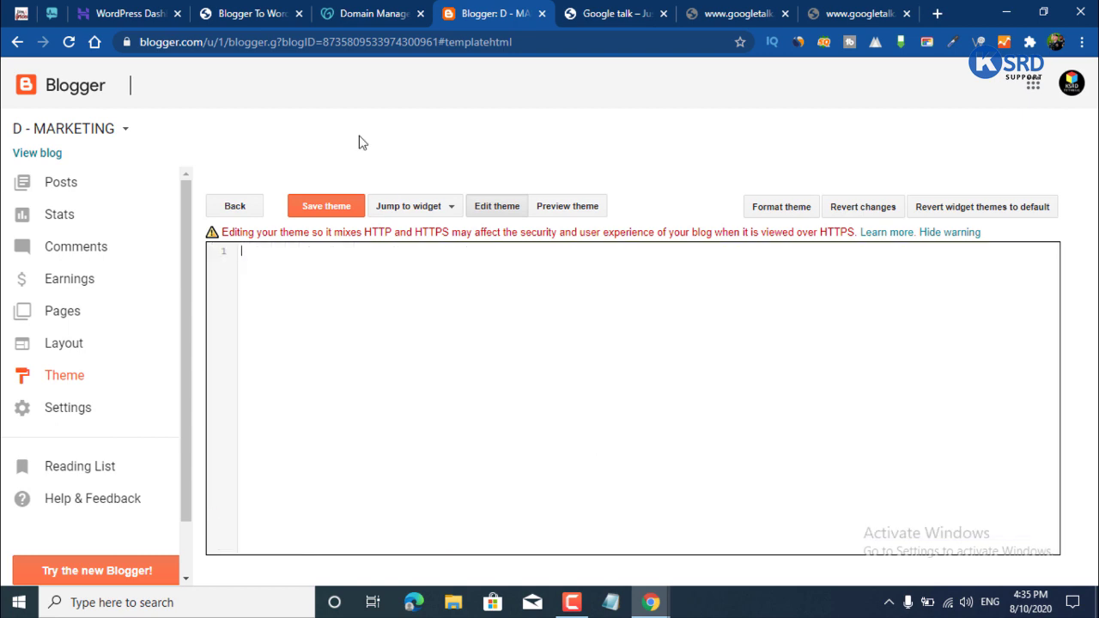
Copy the generated redirection code from the WordPress tool again and paste it into the emptied Blogger theme editor.
click(248, 8)
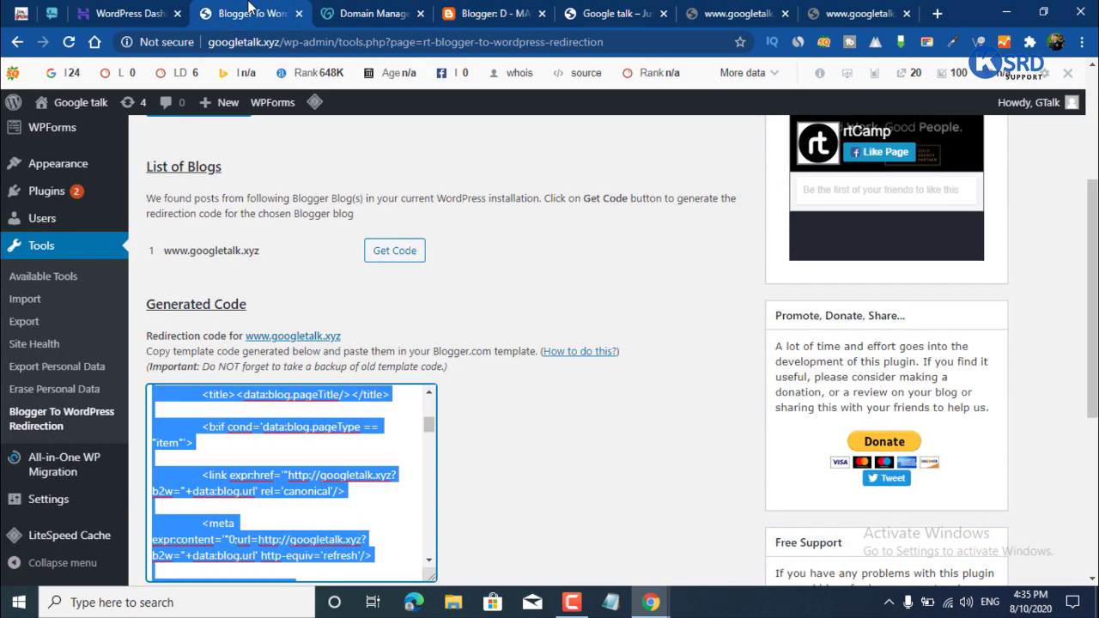
right_click(314, 485)
click(373, 269)
click(485, 10)
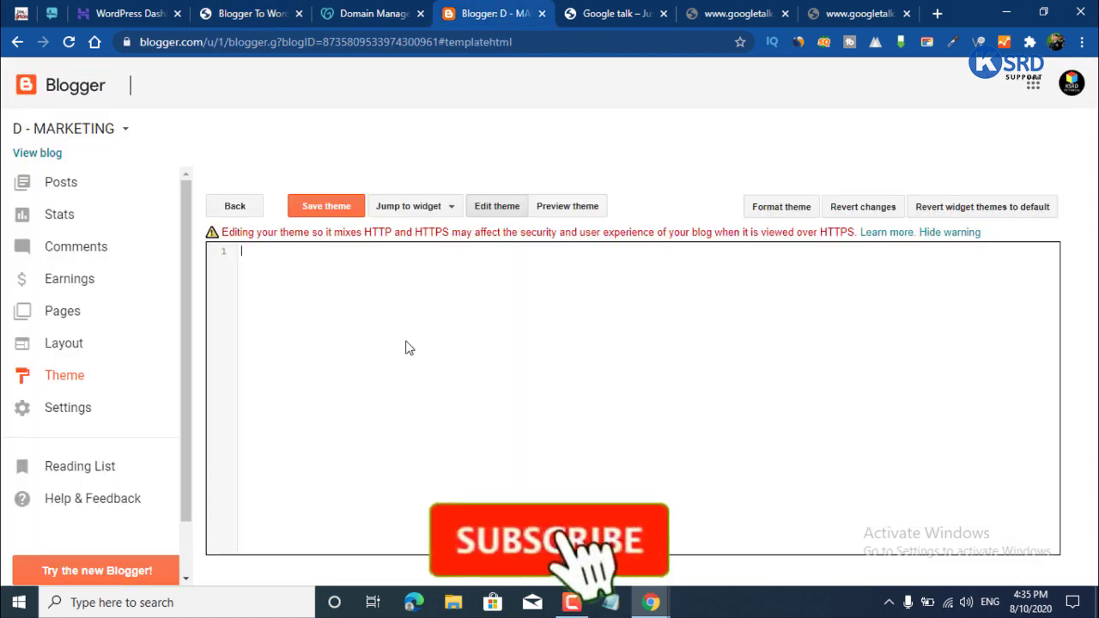
key(ctrl+v)
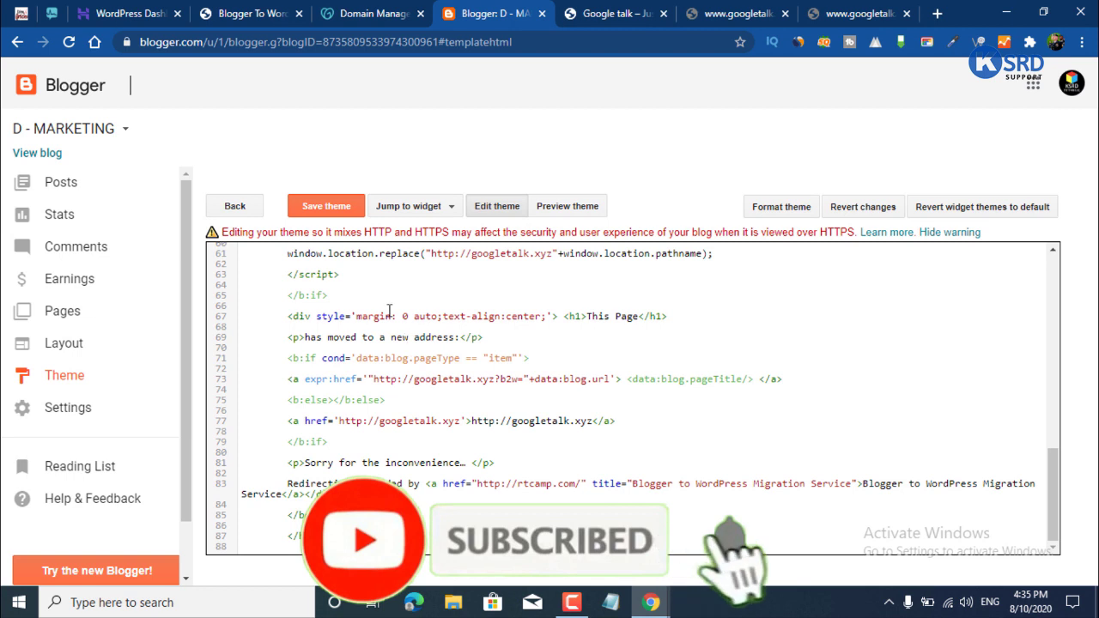
Save the D - MARKETING theme with the pasted redirection code.
click(333, 211)
click(334, 211)
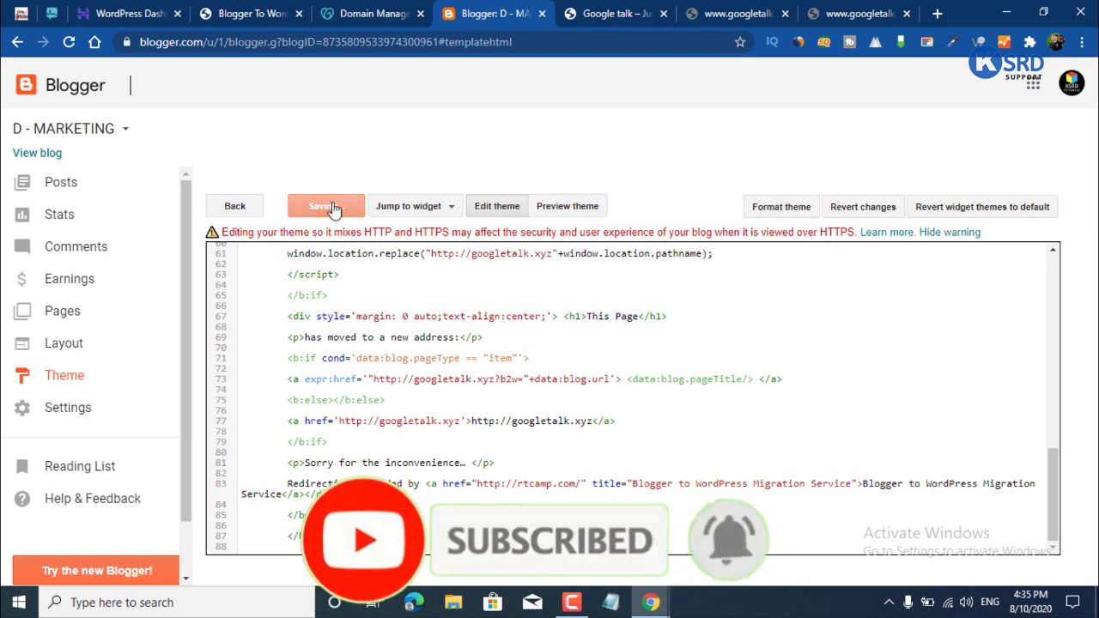
click(334, 210)
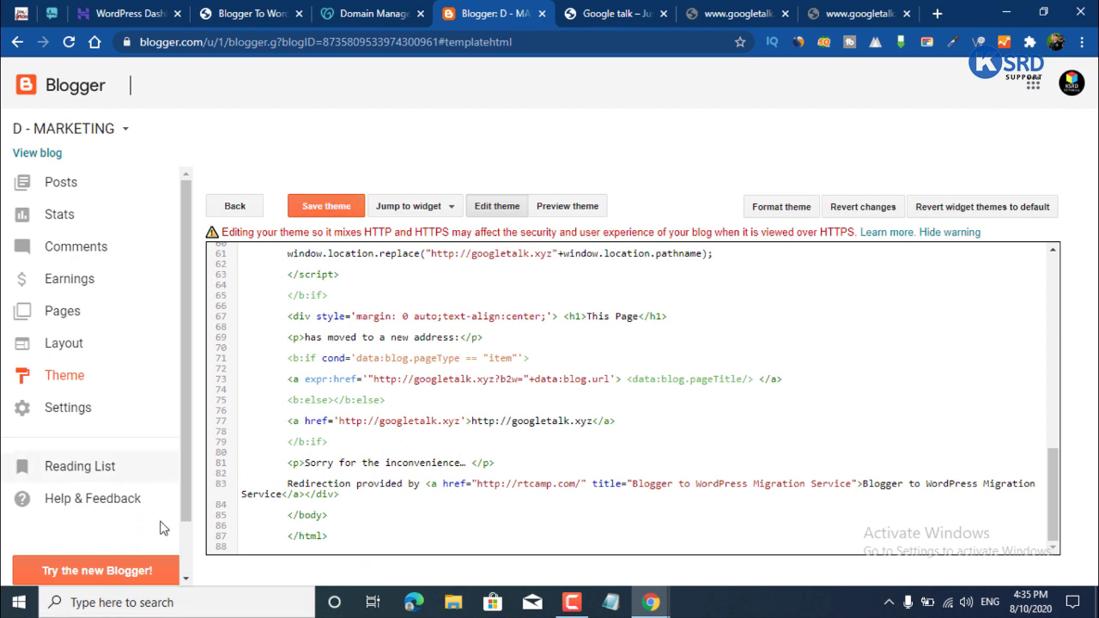
Switch to the new Blogger interface and confirm leaving the legacy theme editor.
click(101, 571)
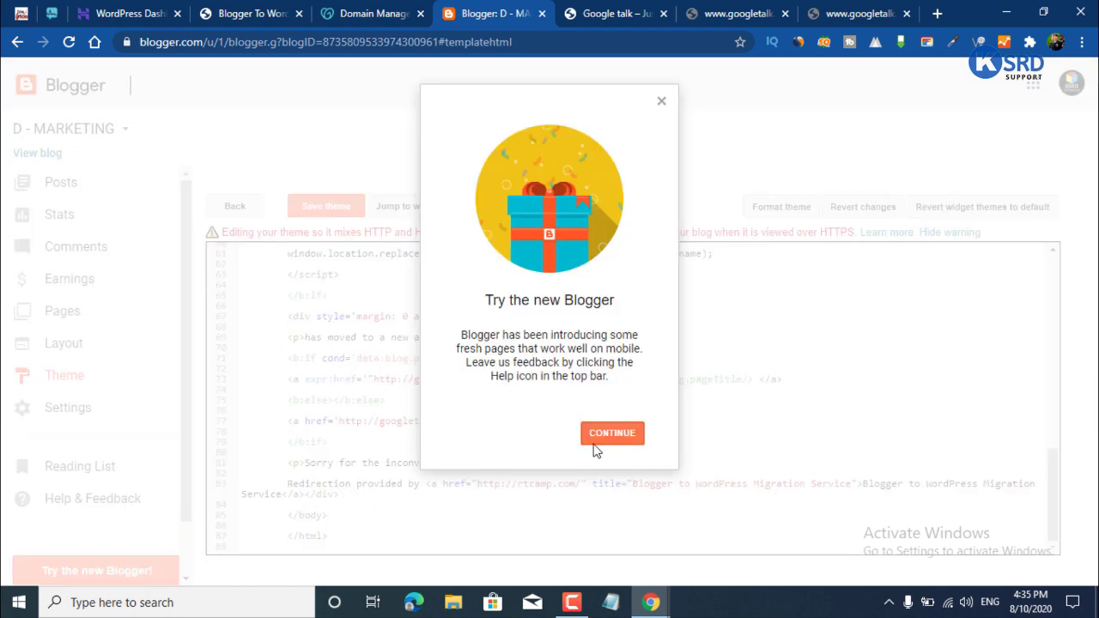
click(611, 433)
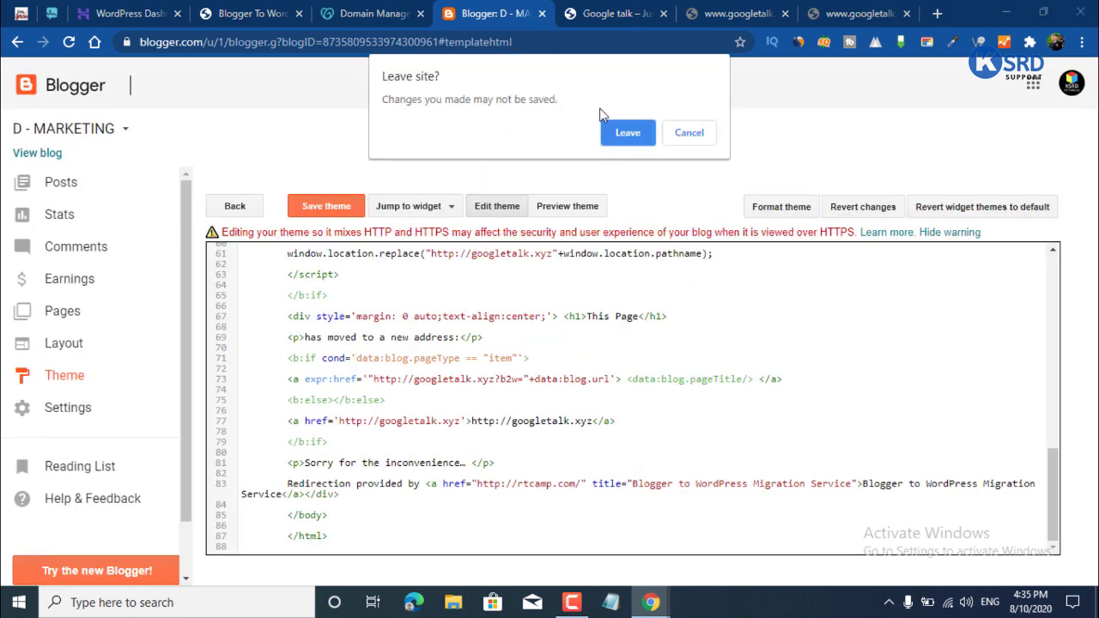
click(627, 133)
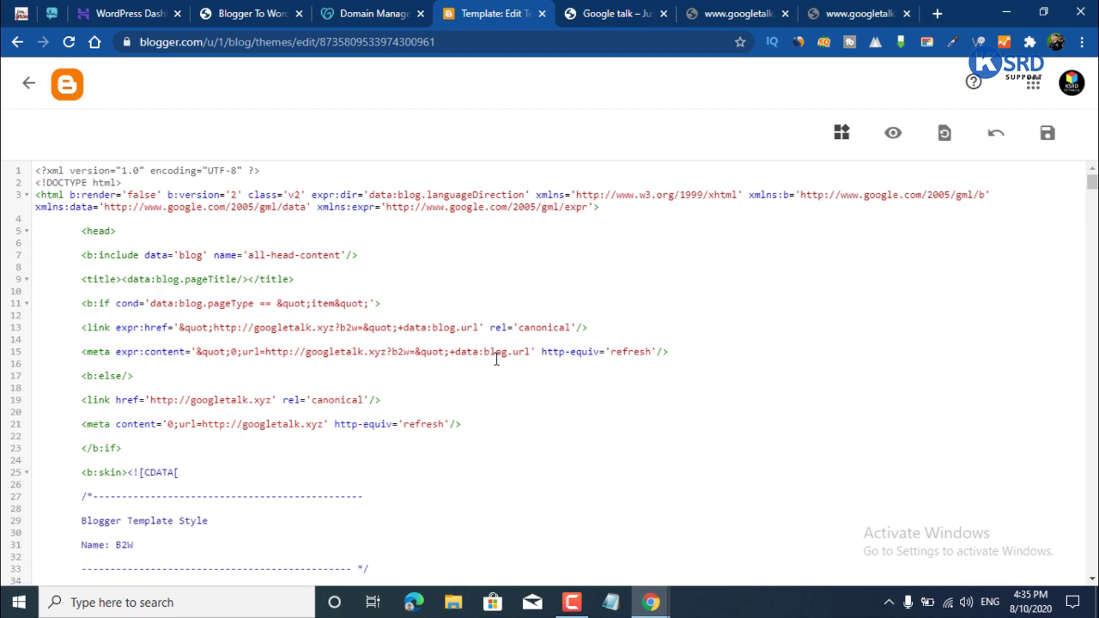
Replace all code in the Blogger theme editor with the redirection code generated by the WordPress tool and save the theme.
key(ctrl+a)
key(Delete)
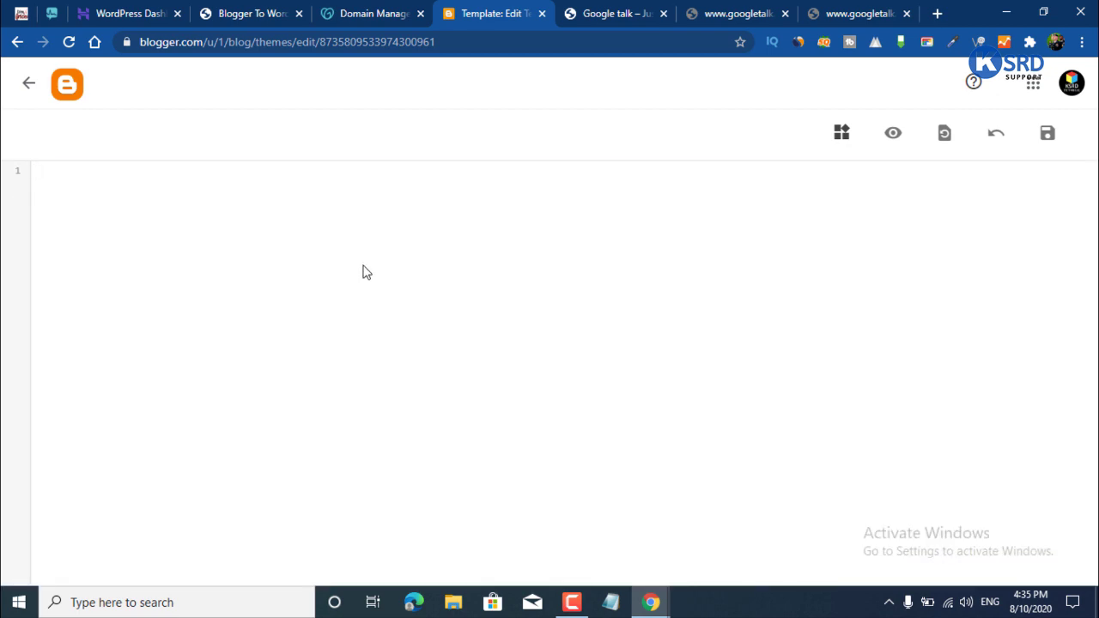
click(258, 11)
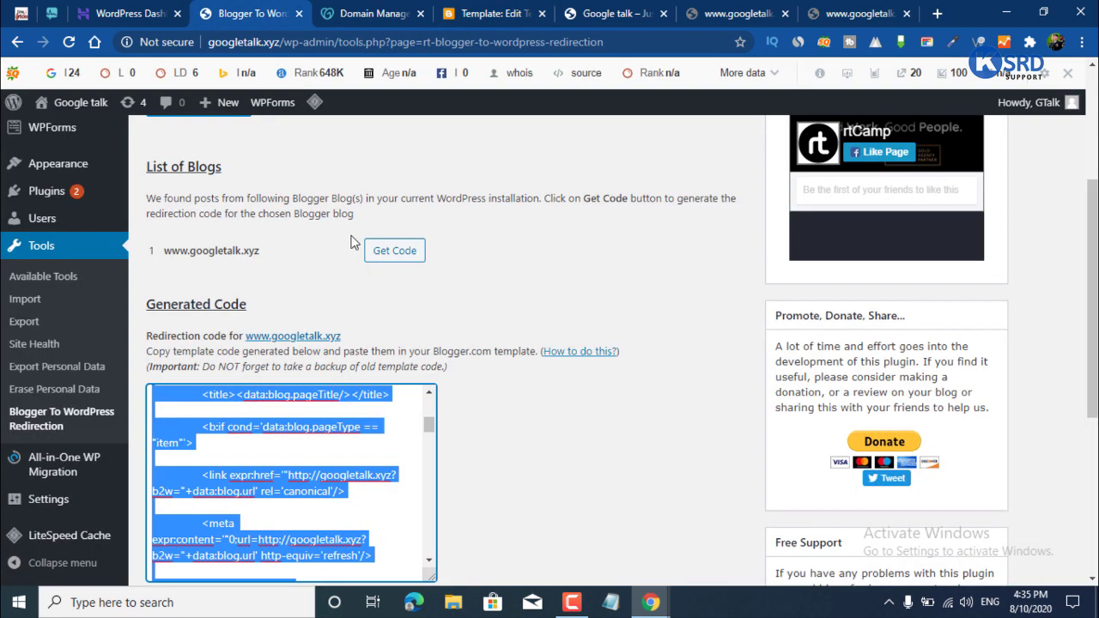
right_click(330, 428)
click(369, 143)
click(496, 13)
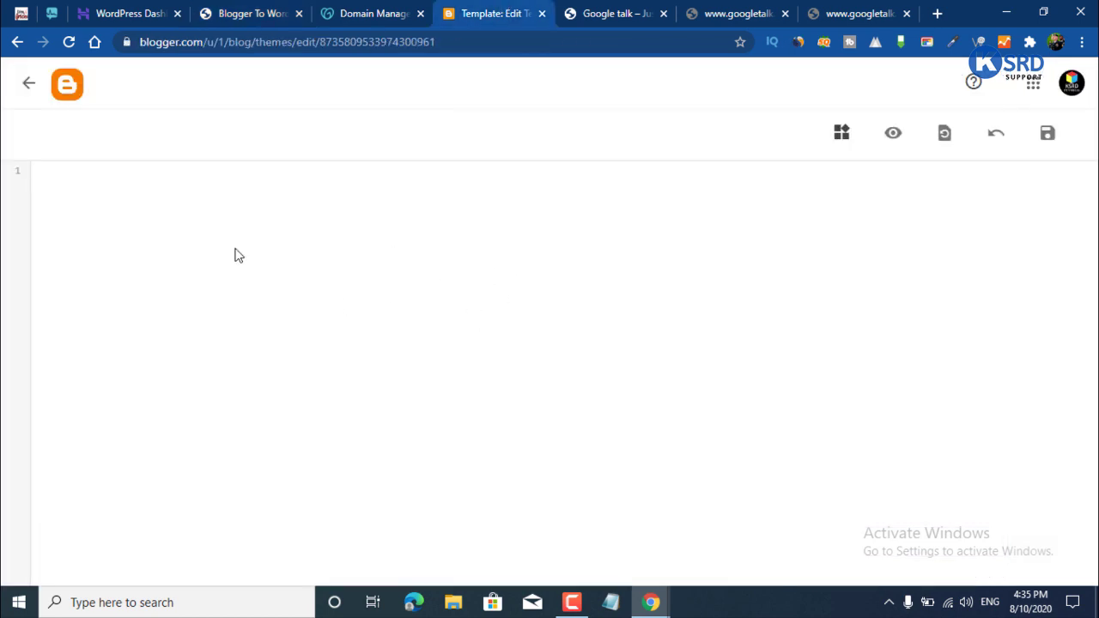
key(ctrl+v)
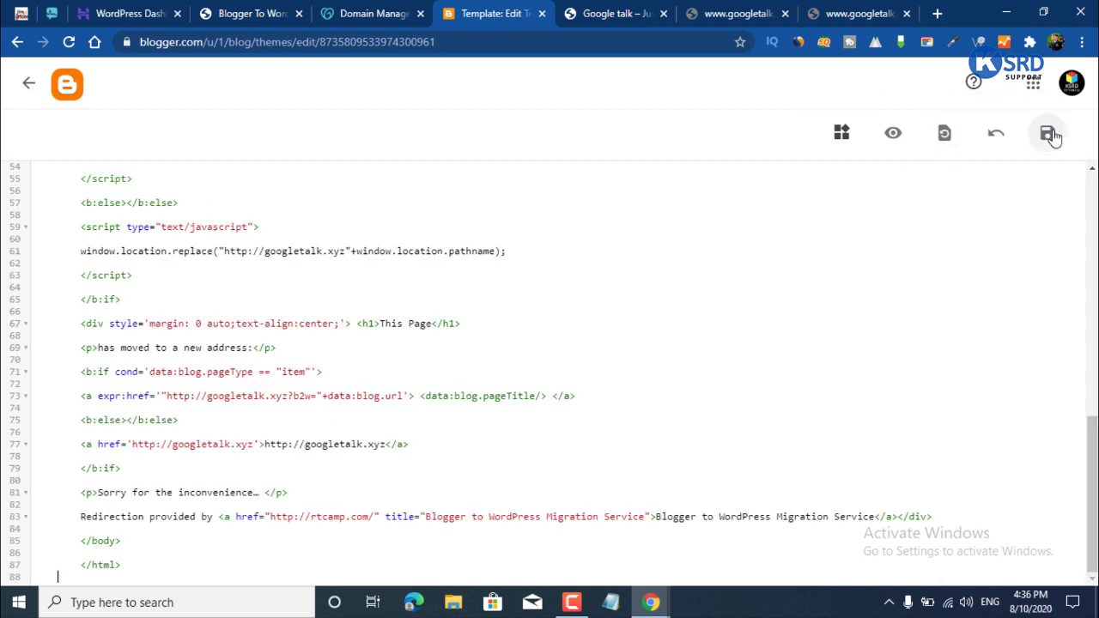
click(1047, 134)
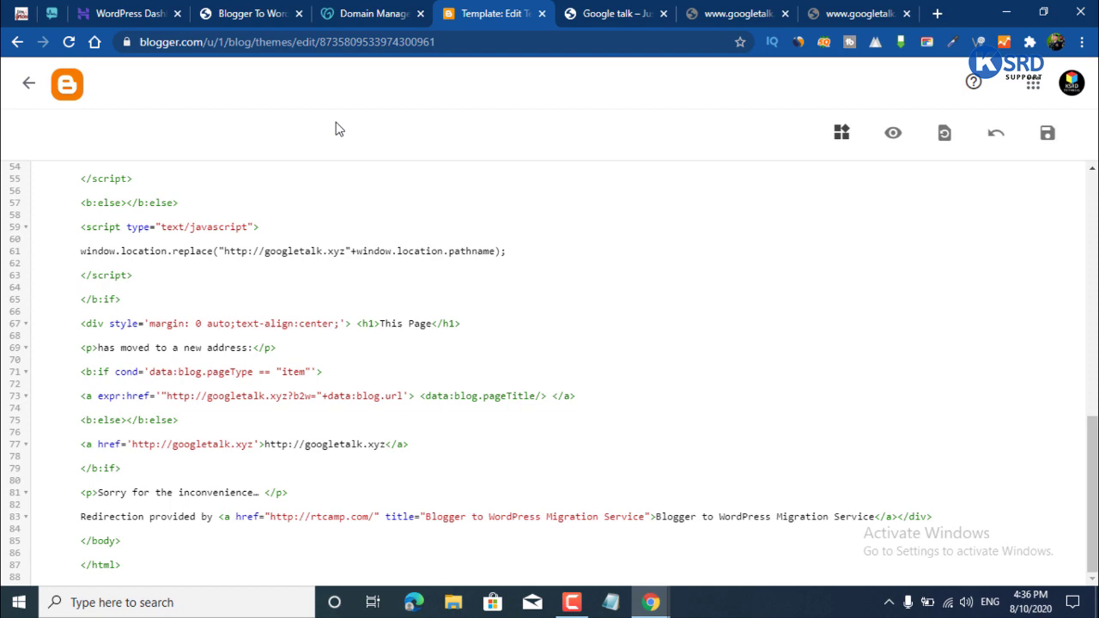
click(279, 13)
scroll(520, 238, down, 3)
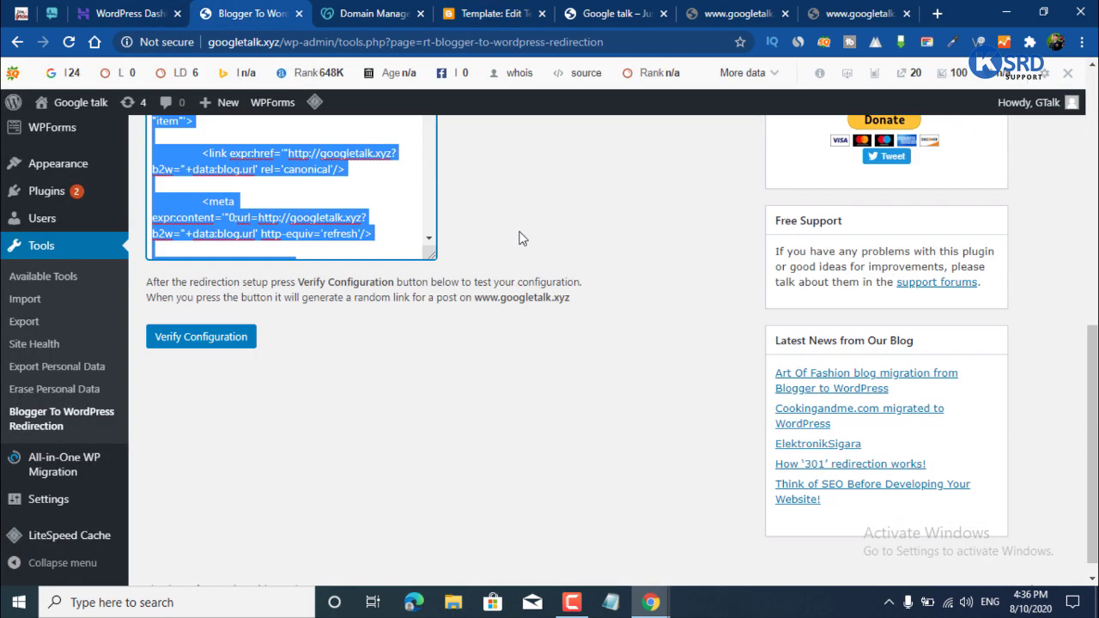
scroll(519, 238, down, 1)
click(330, 380)
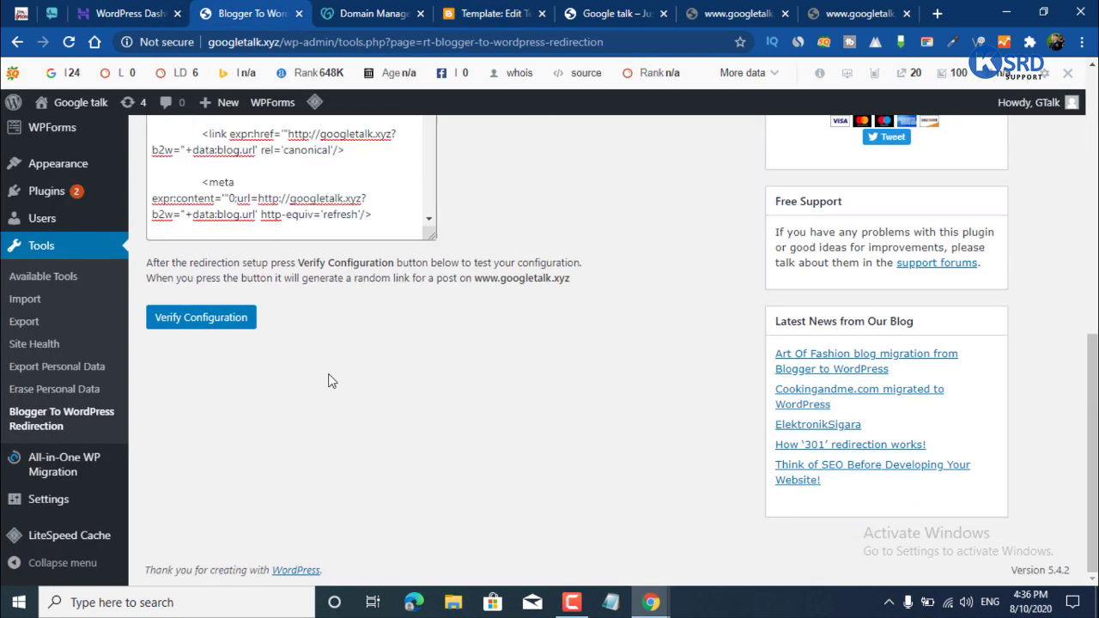
click(201, 317)
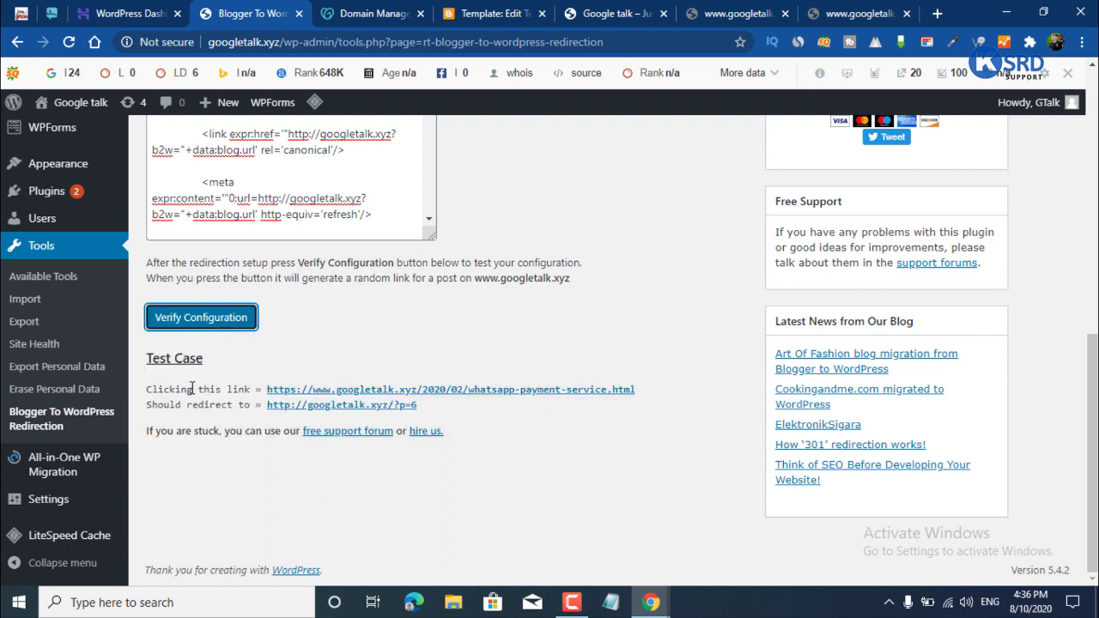
key(Tab)
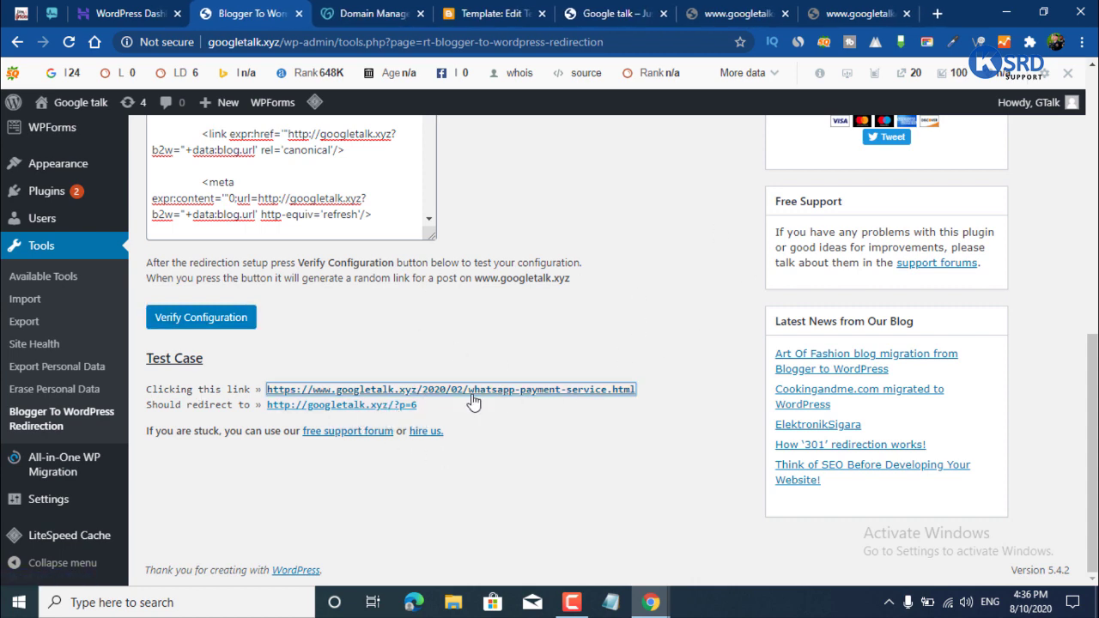
click(615, 440)
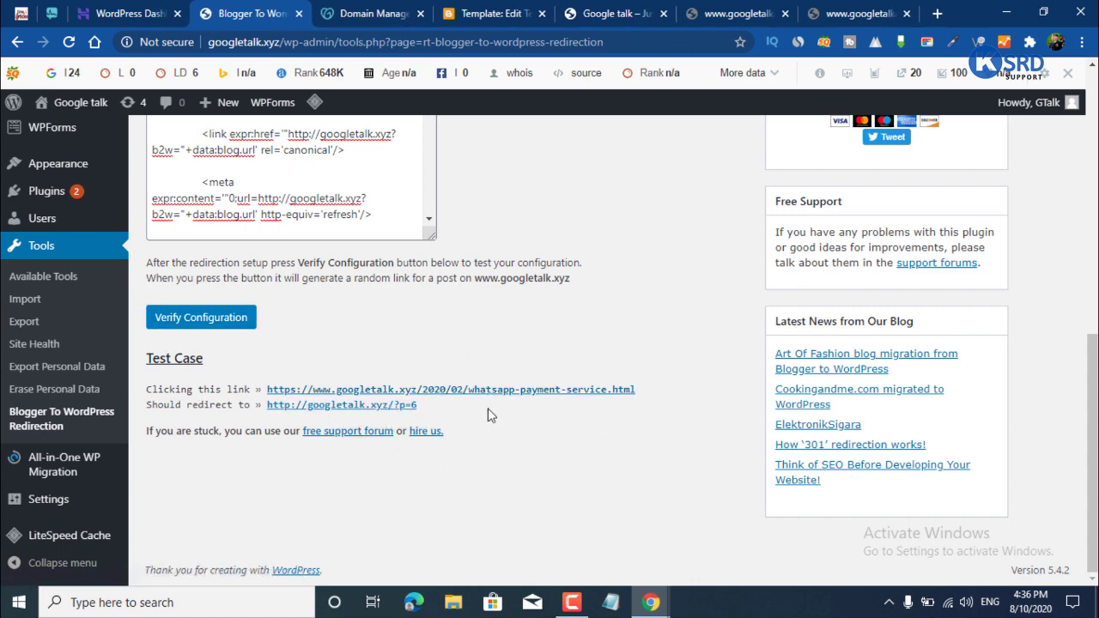
Open the test case's target link googletalk.xyz/?p=6 in a new tab, review the post and return to the redirection tool.
right_click(393, 409)
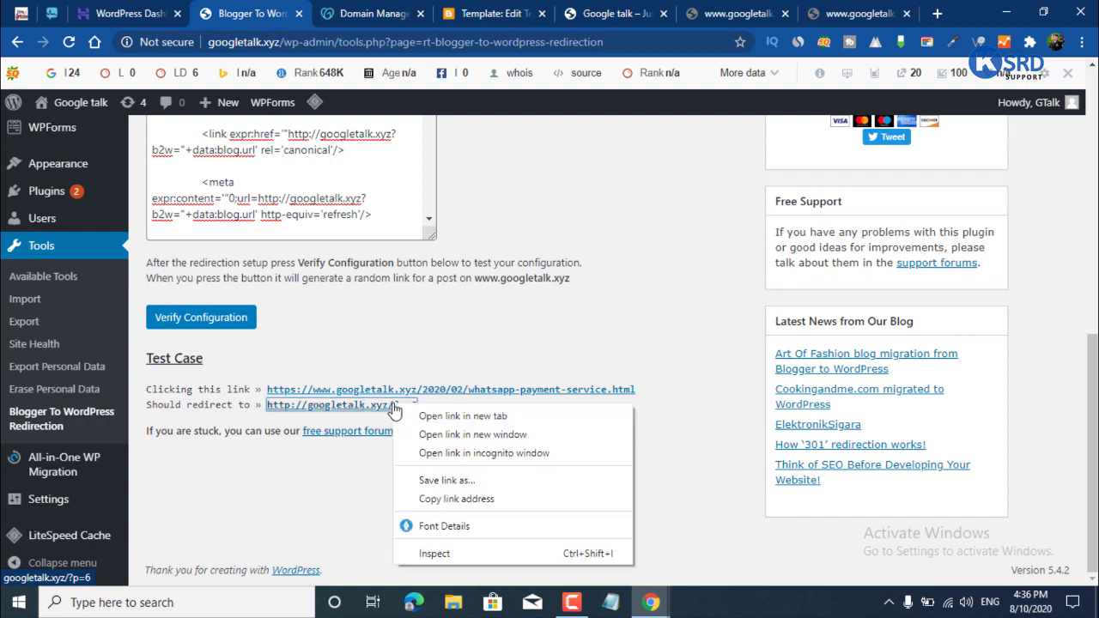
click(451, 418)
click(354, 10)
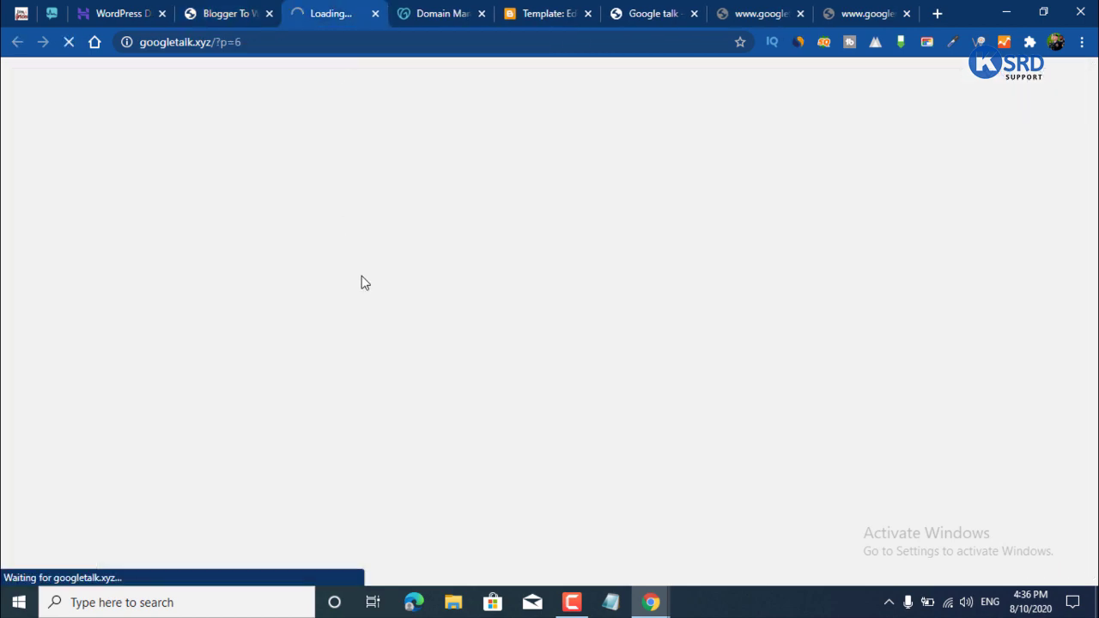
scroll(436, 353, down, 4)
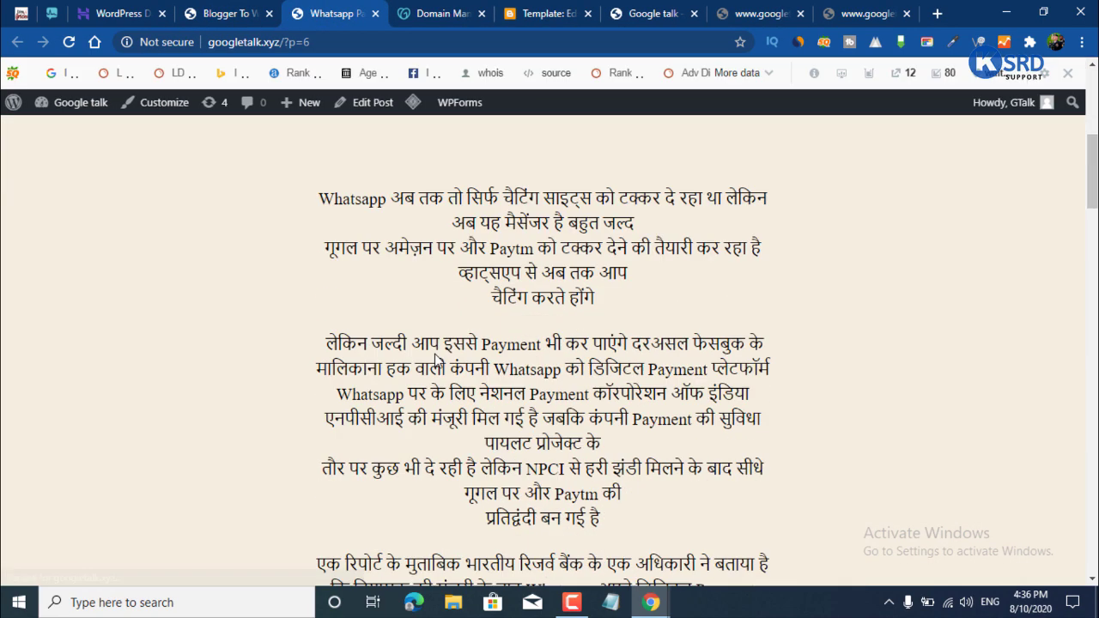
scroll(436, 359, down, 10)
click(227, 13)
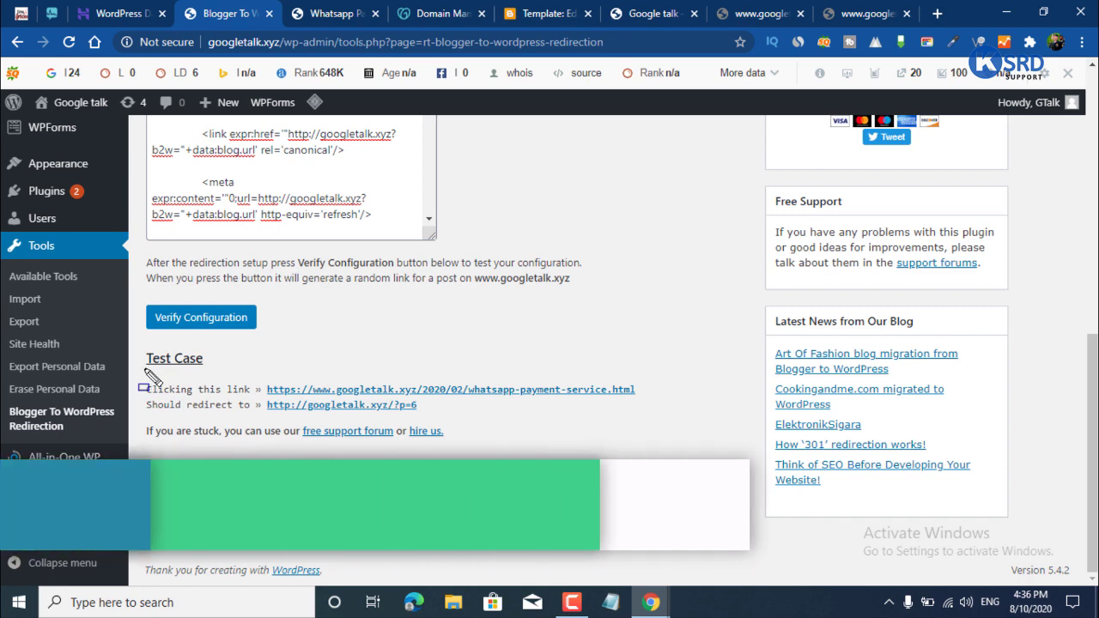
mouse_move(144, 370)
mouse_down()
mouse_move(660, 391)
mouse_move(664, 448)
mouse_move(651, 399)
mouse_up()
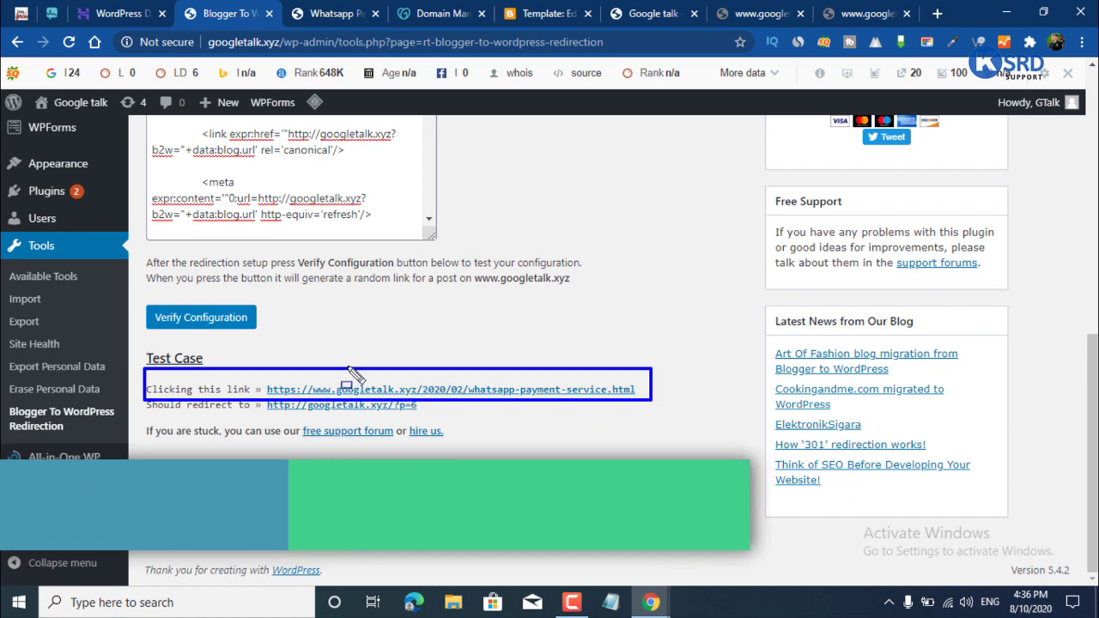
drag(347, 362, 421, 389)
mouse_move(525, 422)
mouse_down()
mouse_move(657, 417)
mouse_move(652, 403)
mouse_up()
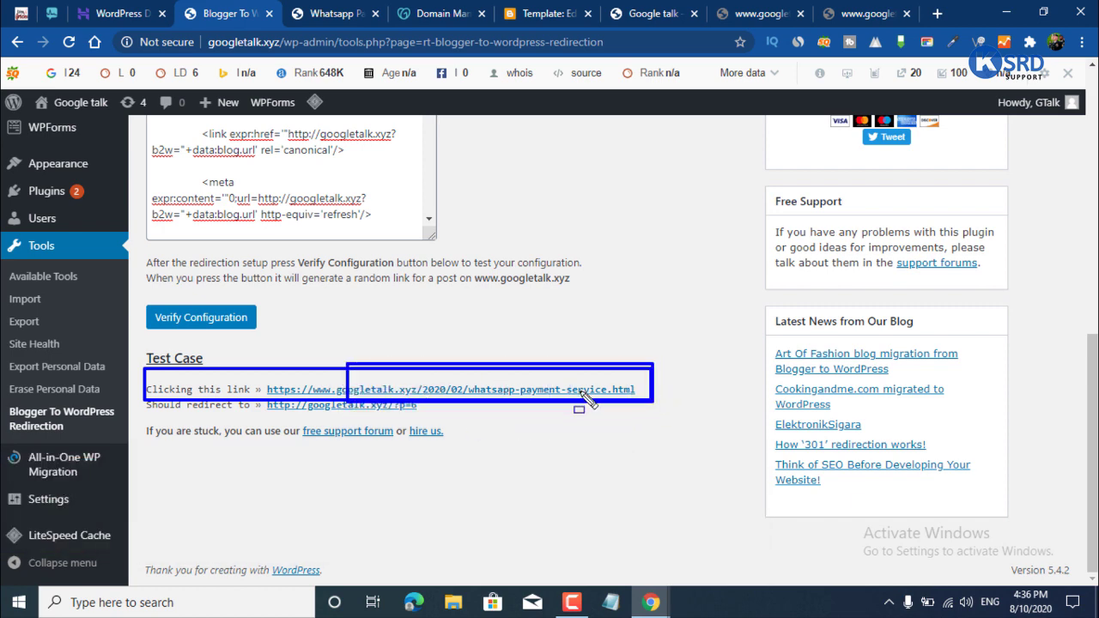
drag(256, 396, 436, 417)
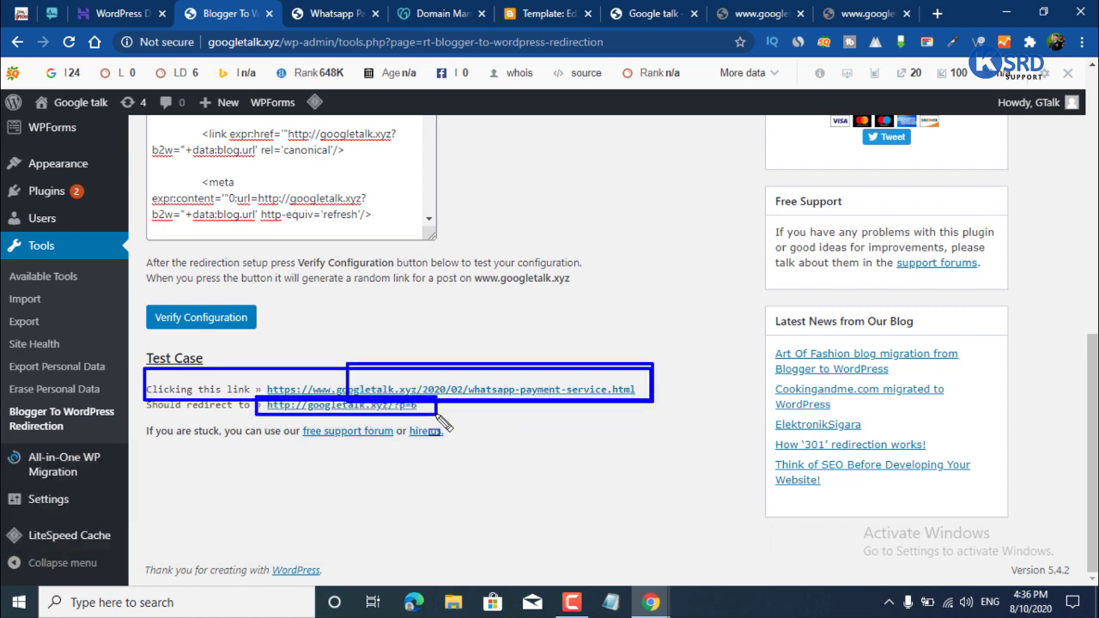
key(Escape)
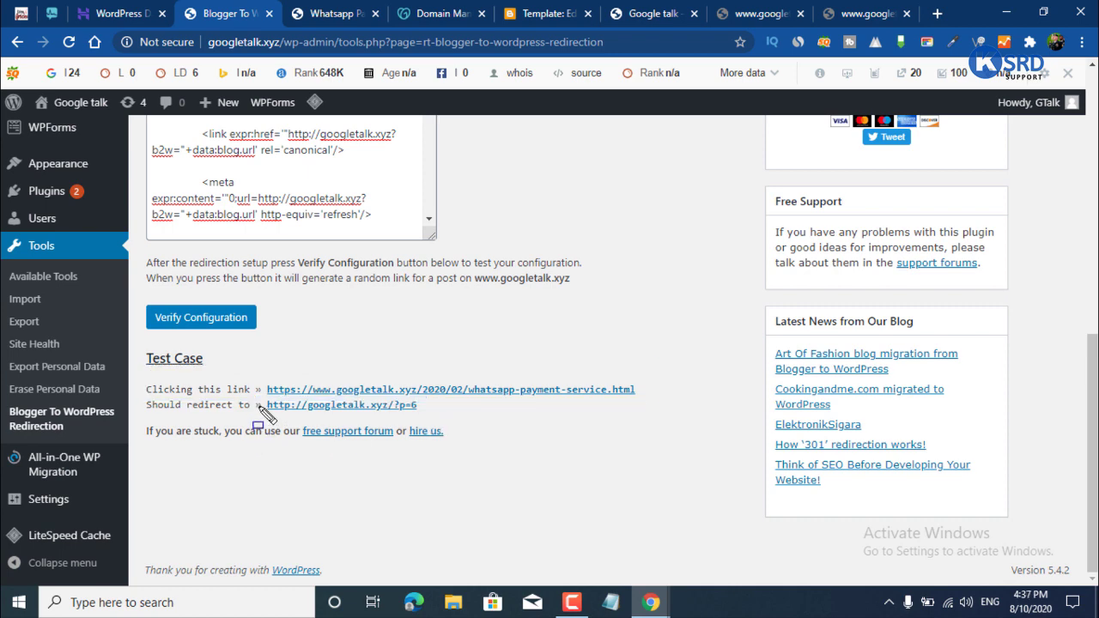
mouse_move(256, 398)
mouse_down()
mouse_move(424, 422)
mouse_move(419, 414)
mouse_up()
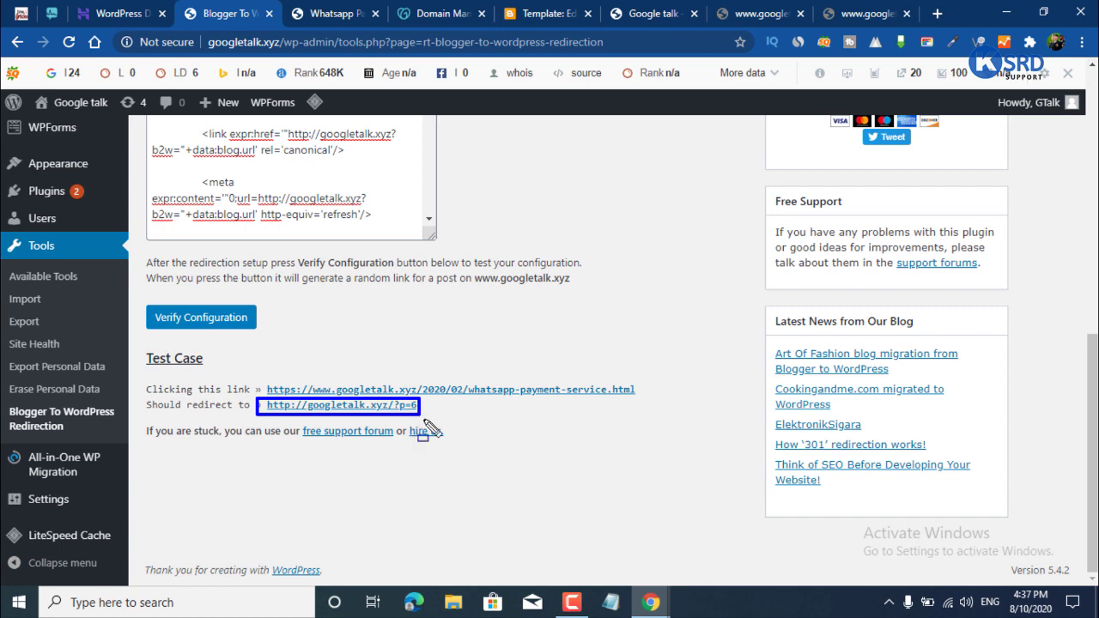
drag(528, 447, 531, 448)
key(Escape)
Test the old Blogger link whatsapp-payment-service.html in a new tab and return to the redirection tool.
right_click(503, 388)
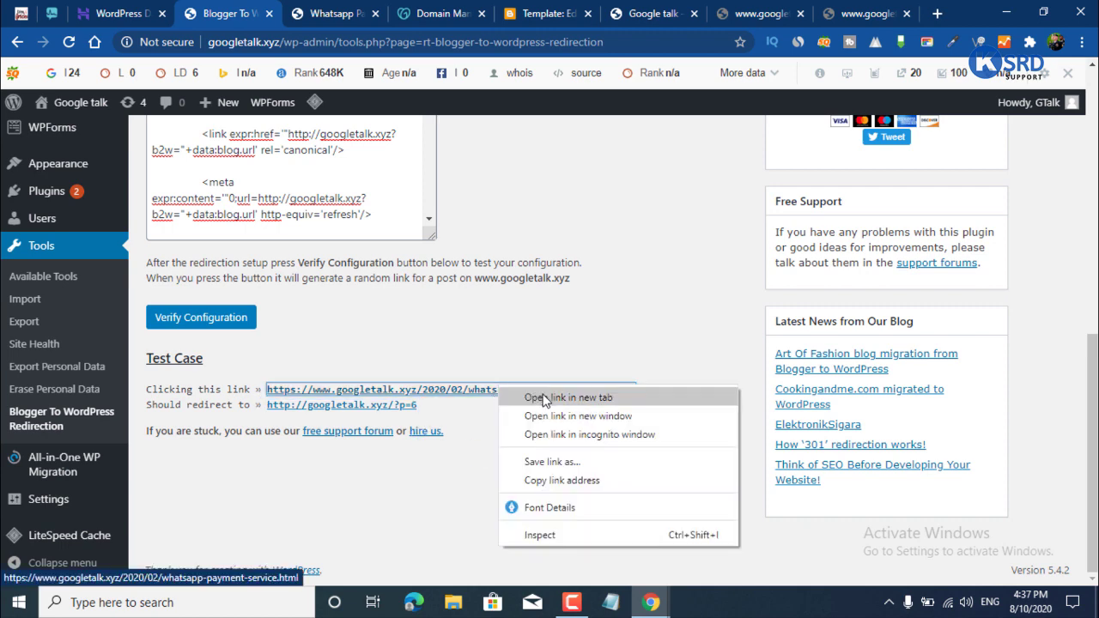
click(543, 397)
click(404, 12)
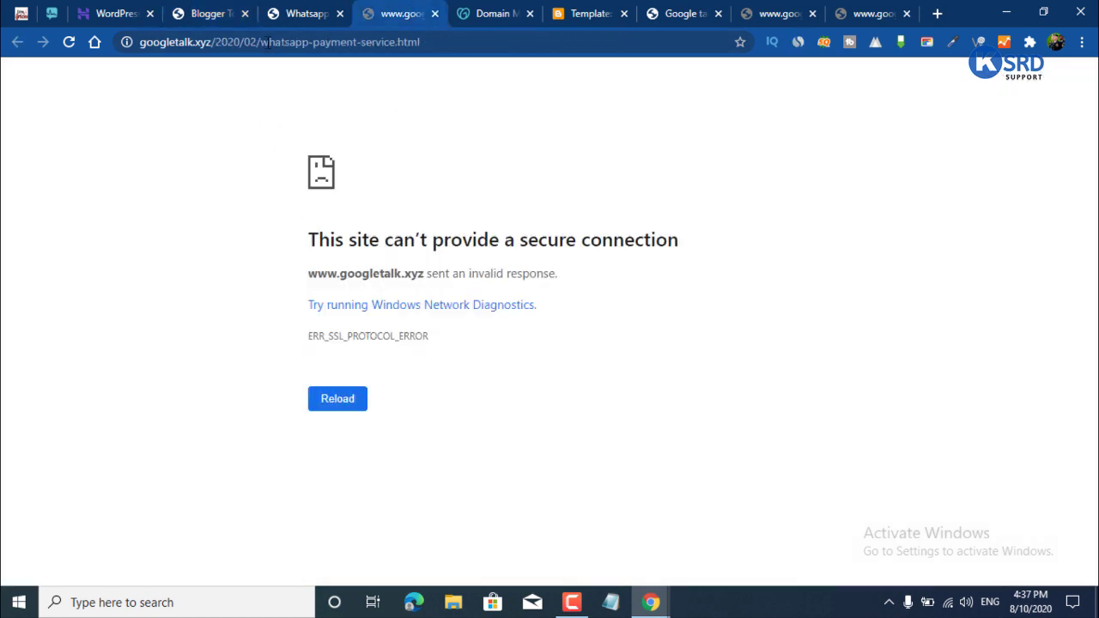
click(220, 9)
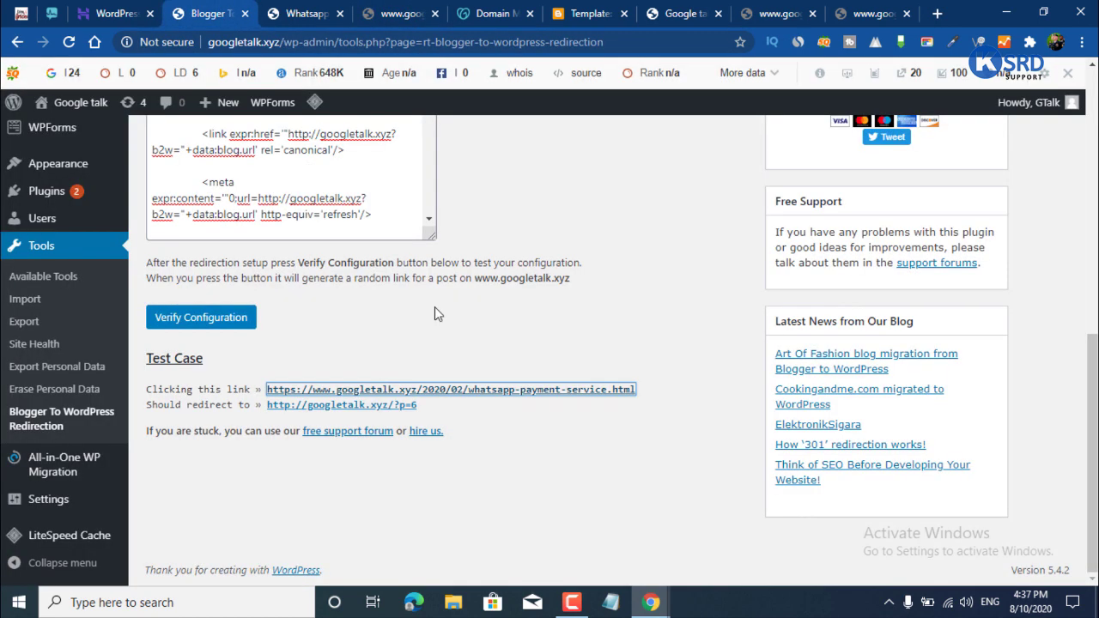
Open the redirect target googletalk.xyz/?p=6 in another tab, check the post's URL and return to the redirection tool.
right_click(382, 407)
click(433, 421)
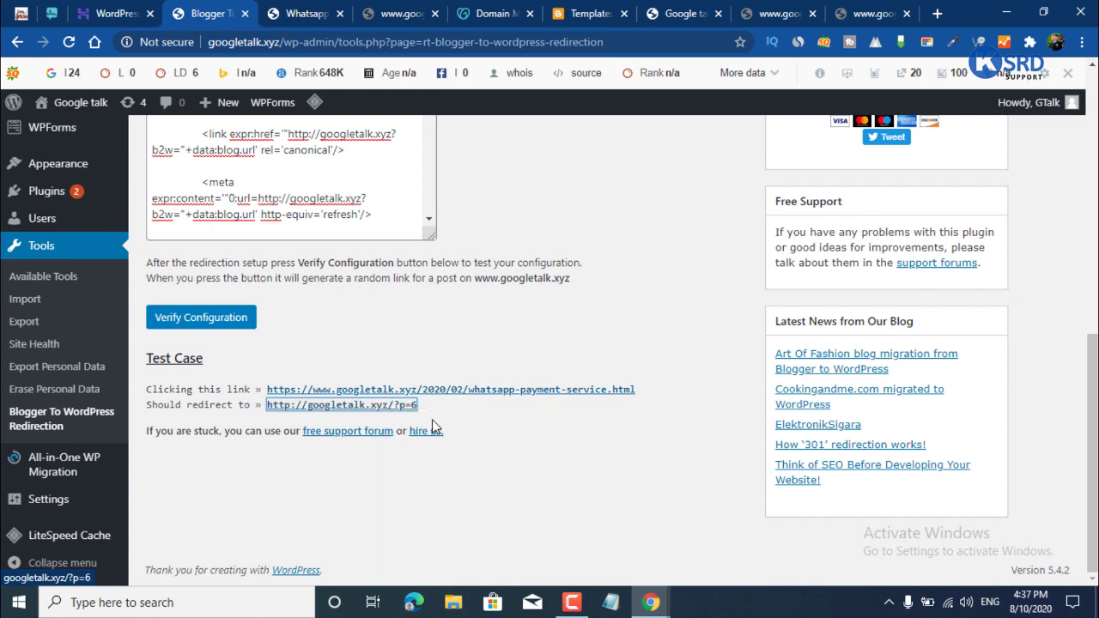
click(463, 12)
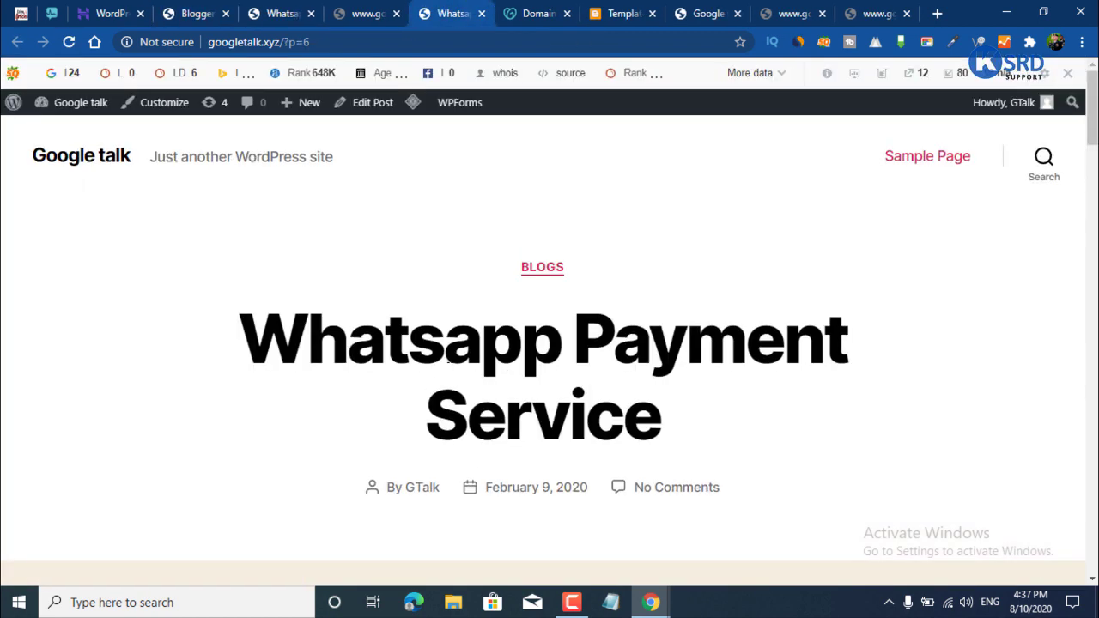
click(280, 13)
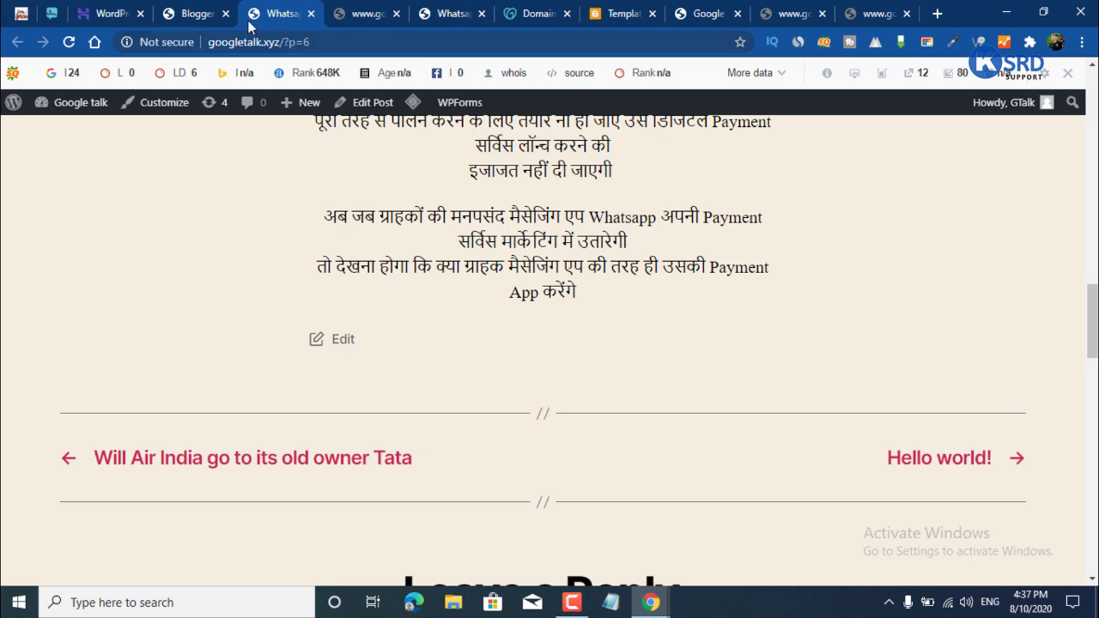
click(207, 17)
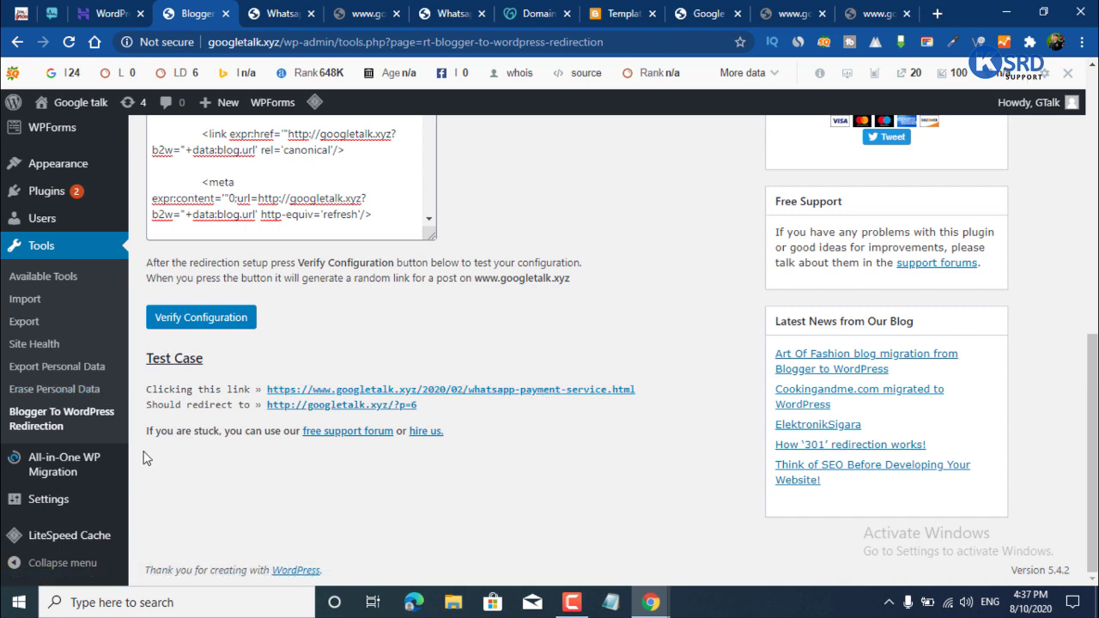
Open the WordPress permalink settings and examine the URL format of the Plain structure.
scroll(65, 273, up, 1)
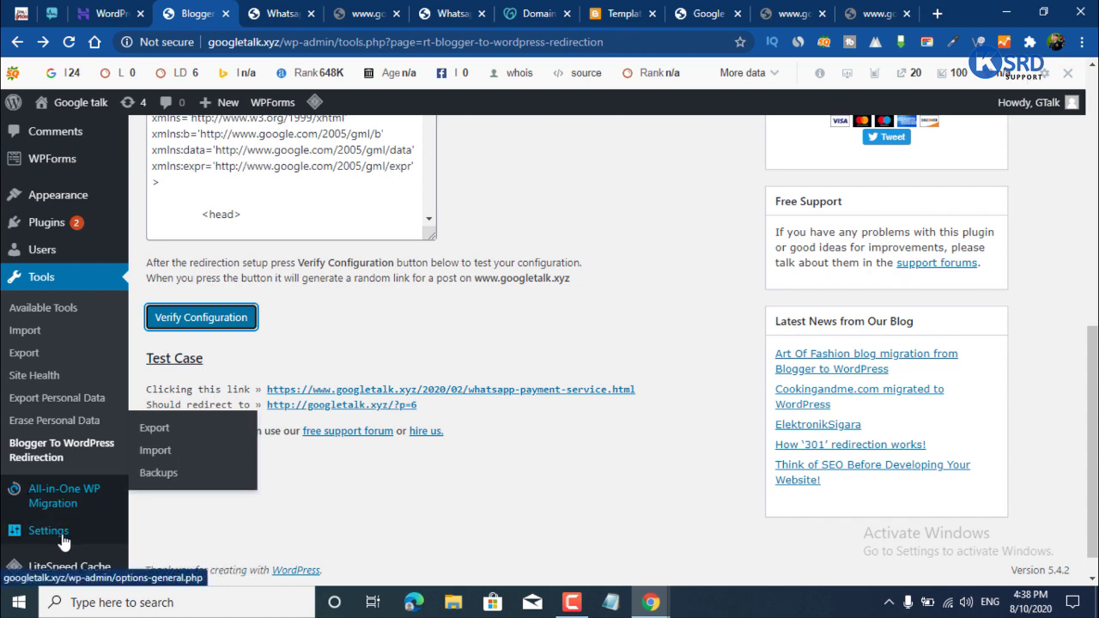
scroll(62, 532, down, 1)
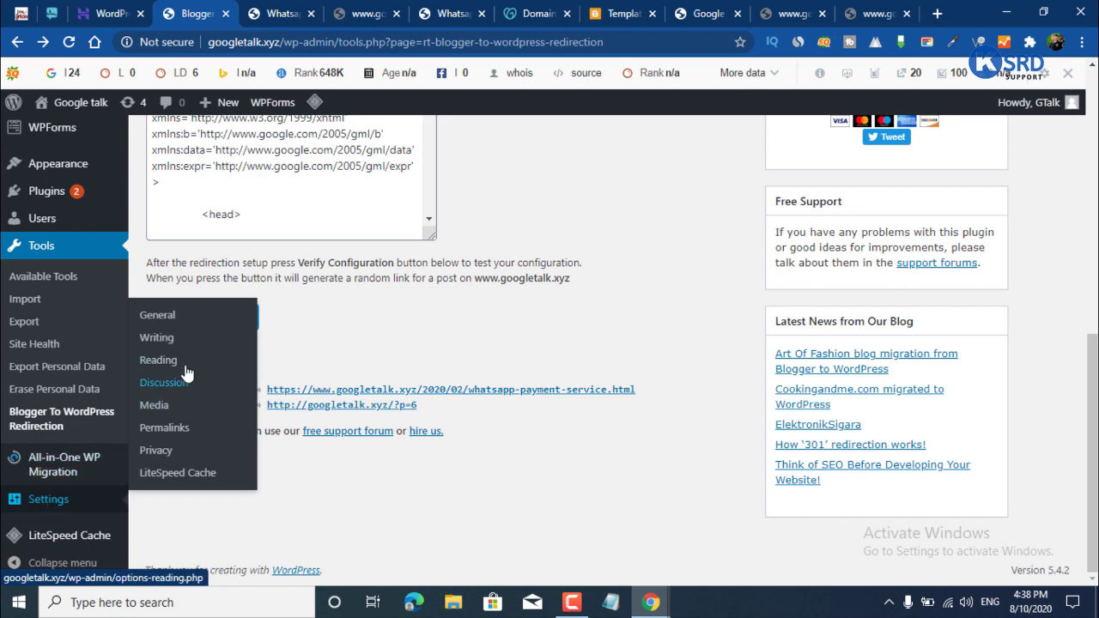
click(172, 436)
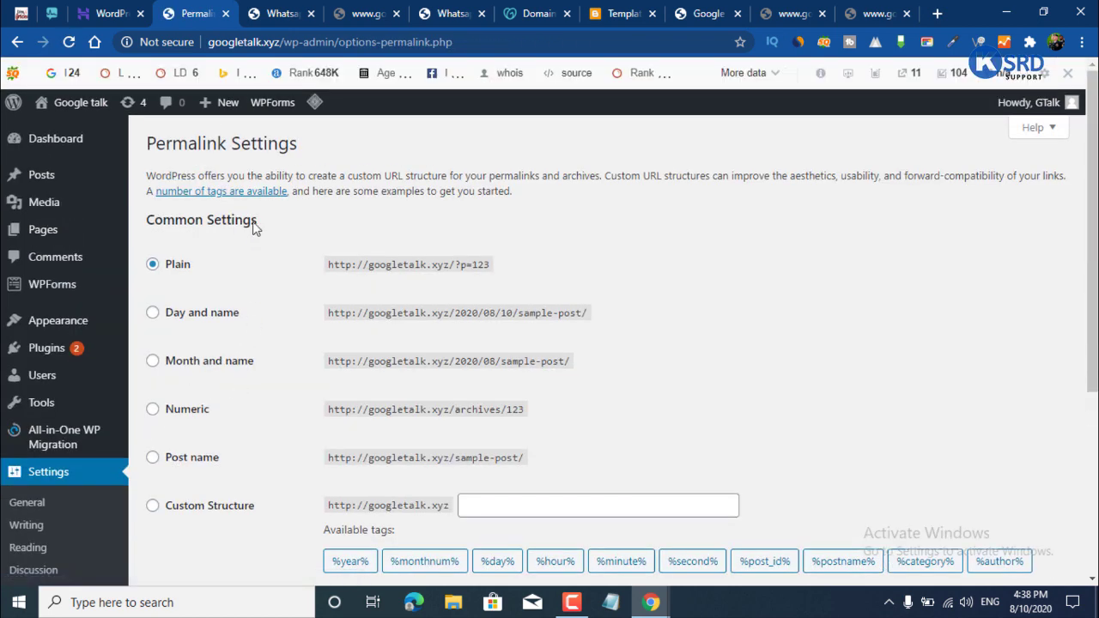
drag(338, 263, 567, 251)
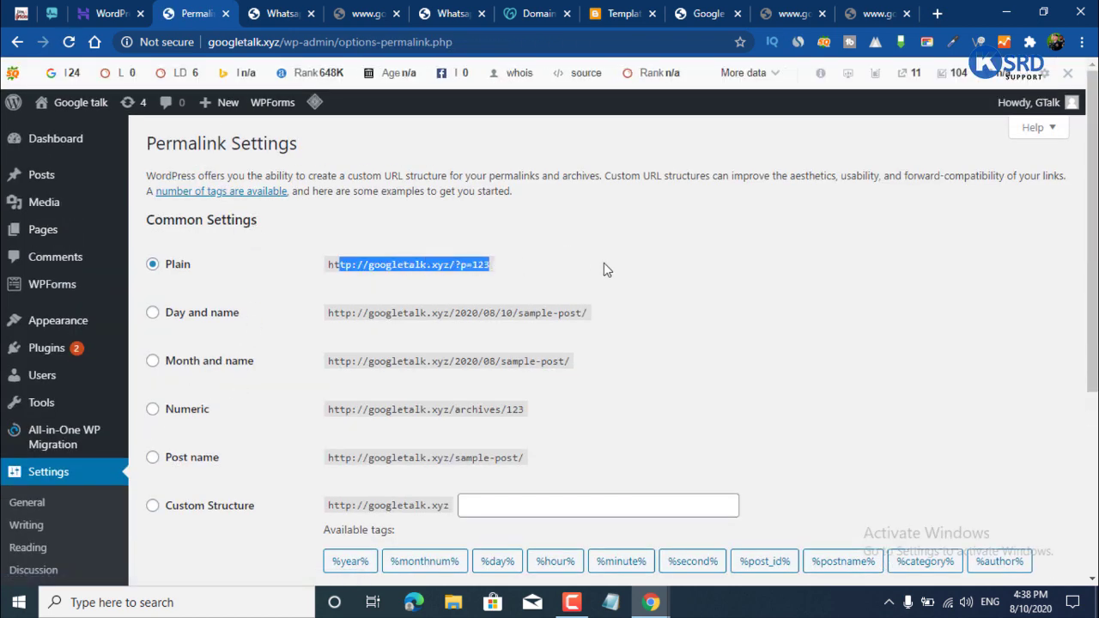
click(603, 263)
Compare the permalink options with the old Blogger post's URL and choose the Month and name structure.
scroll(498, 385, down, 1)
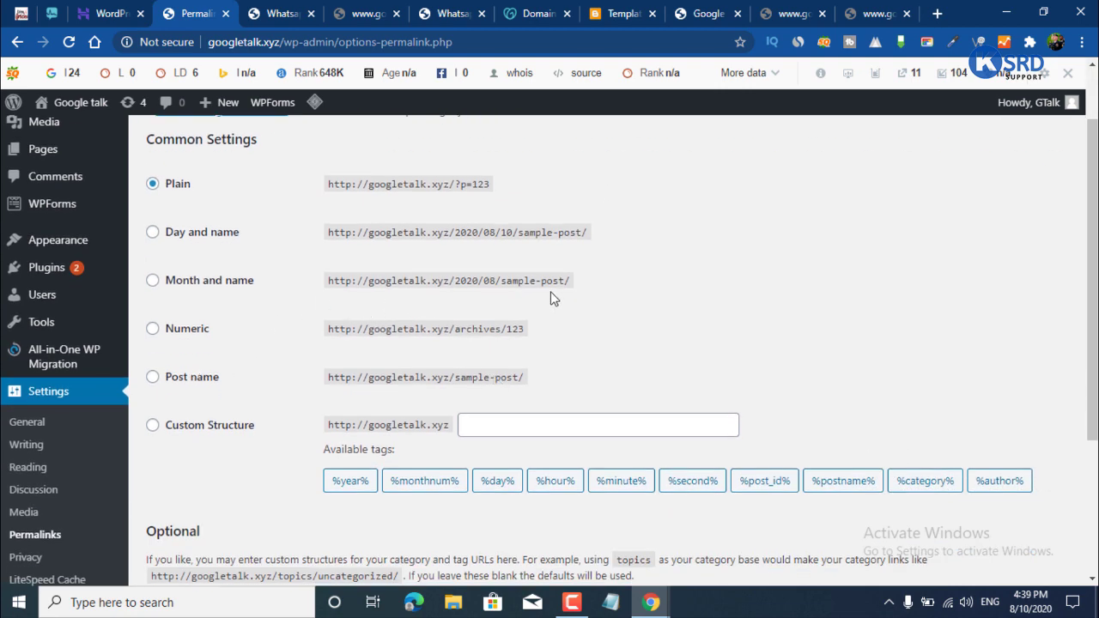
click(279, 10)
click(354, 11)
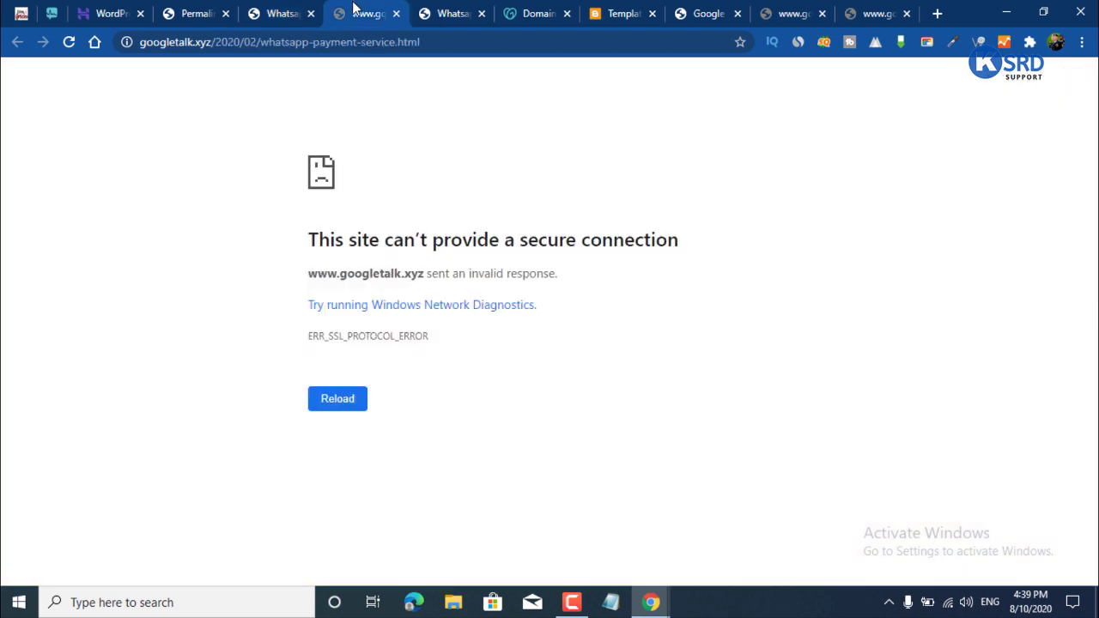
click(468, 45)
click(110, 272)
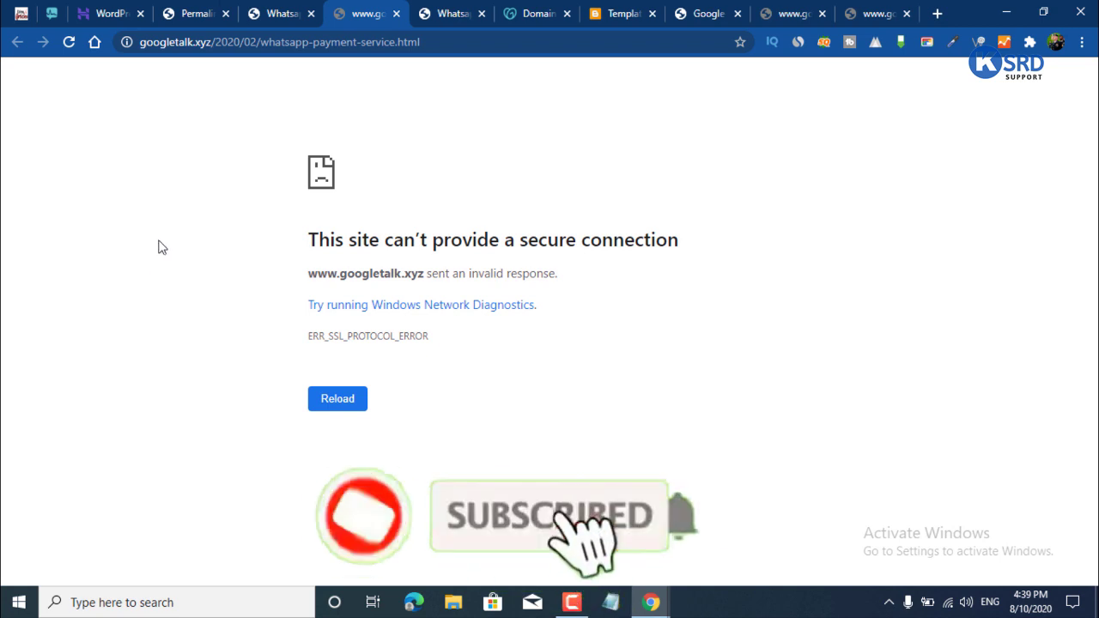
click(195, 13)
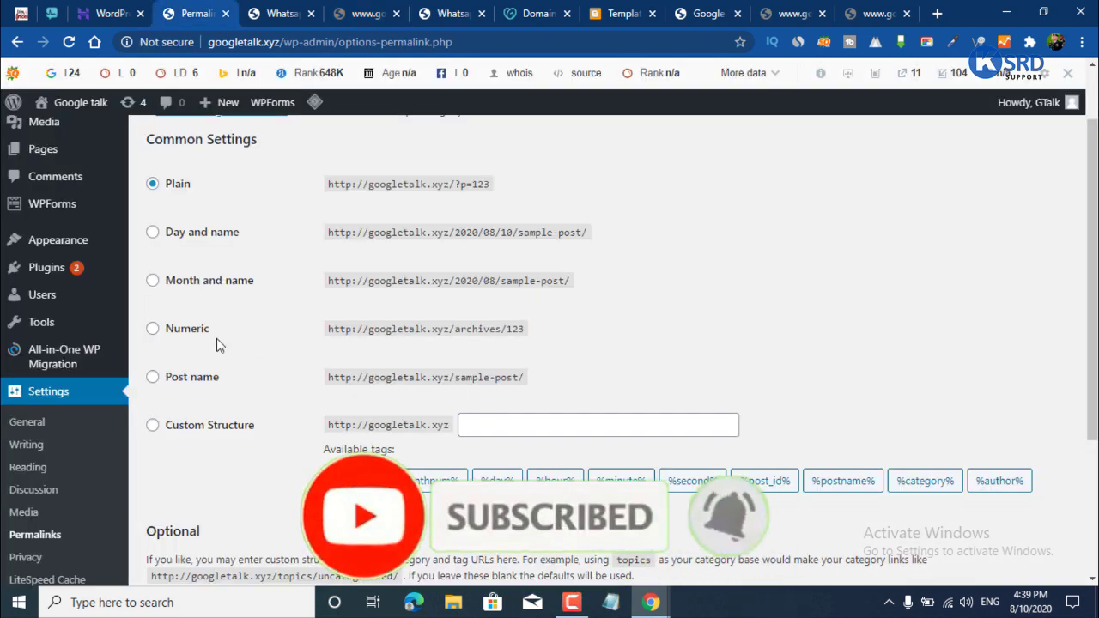
click(152, 281)
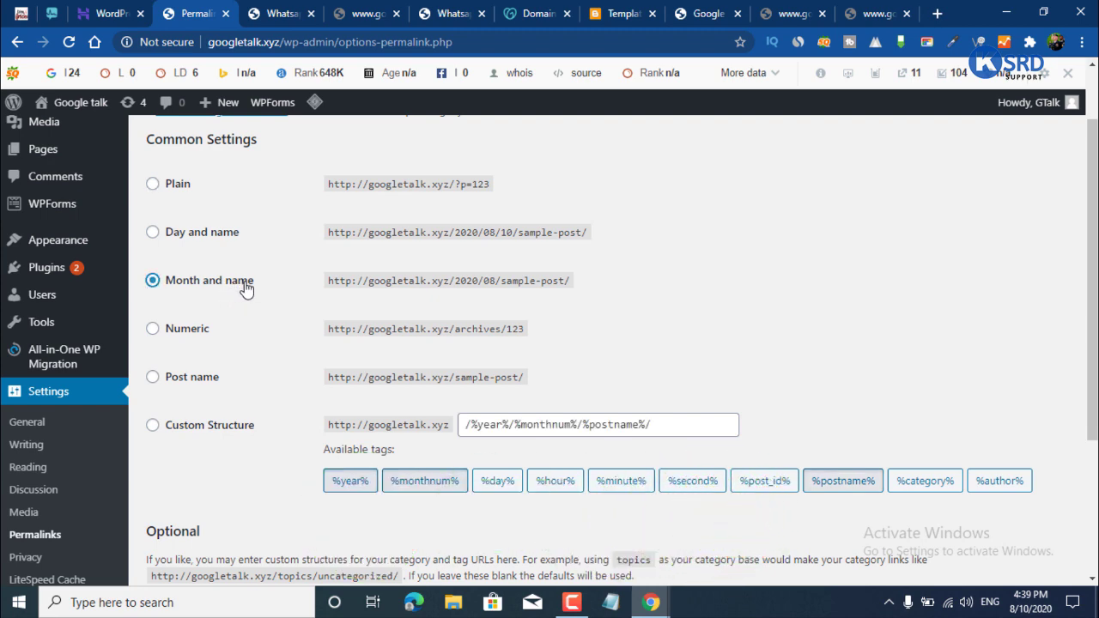
Try the Post name permalink structure, check the WordPress post's tab, and switch back to Month and name.
click(155, 377)
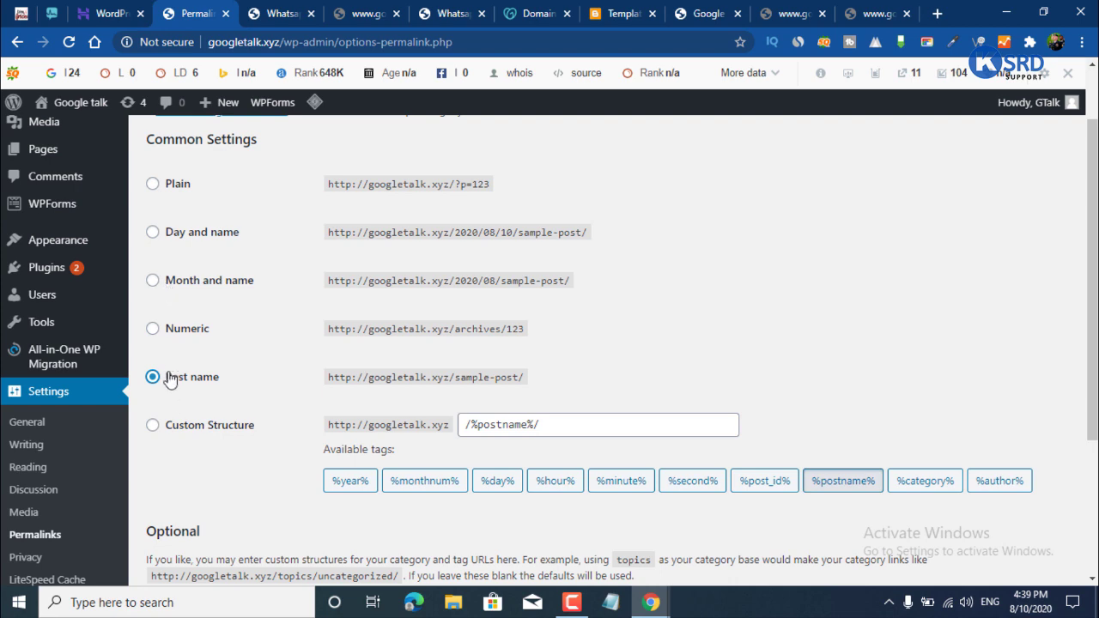
click(295, 5)
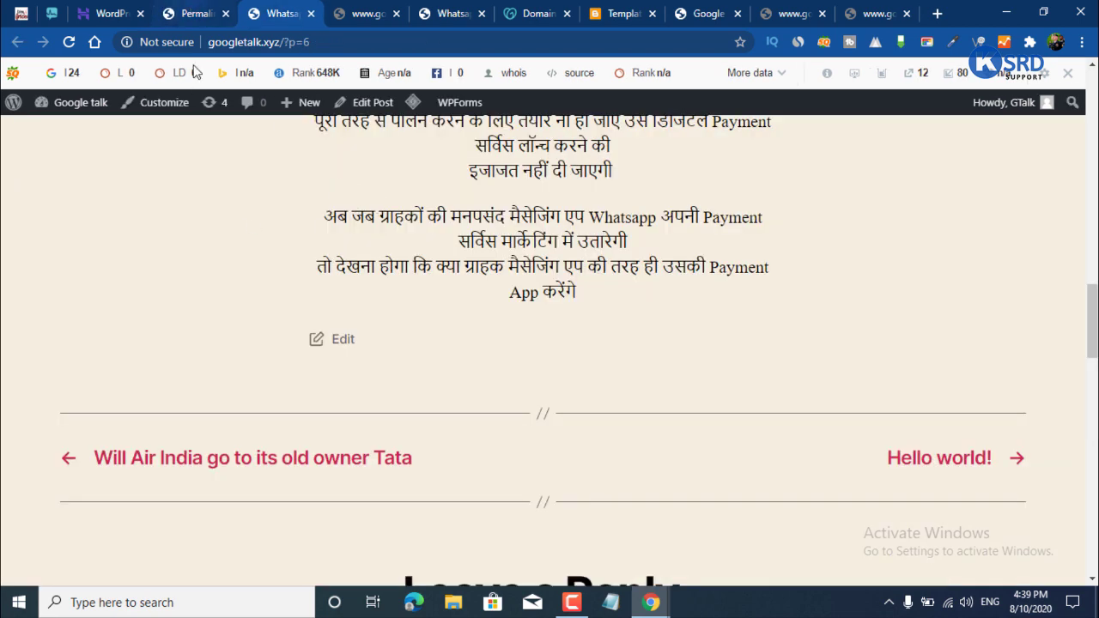
click(194, 13)
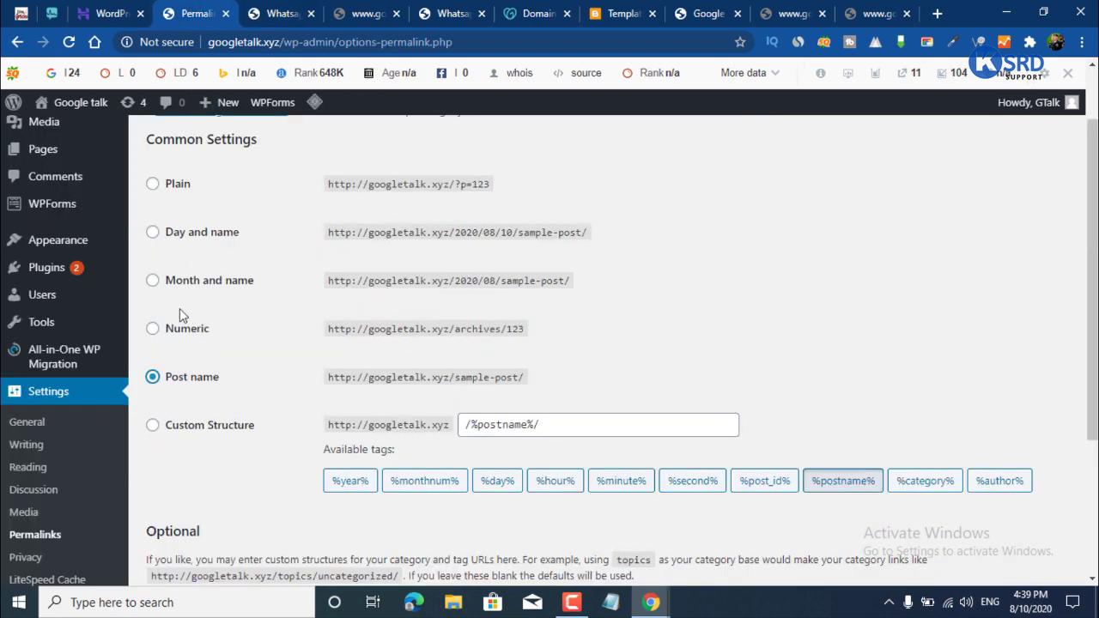
click(153, 284)
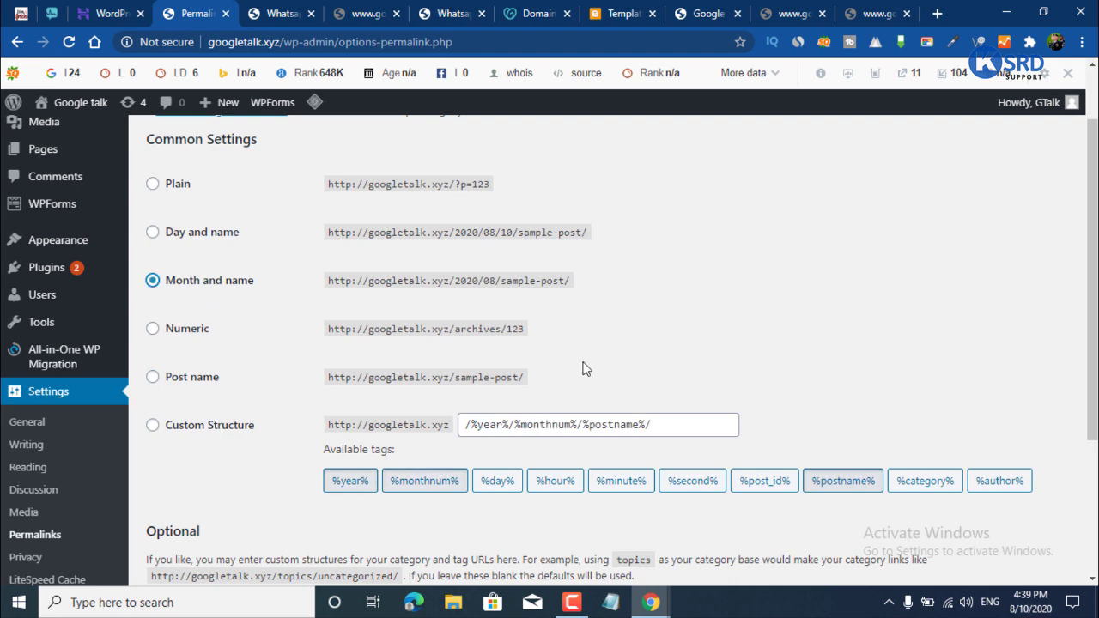
Compare the WordPress post's URL googletalk.xyz/?p=6 with the old Blogger link ending in whatsapp-payment-service.html.
click(305, 7)
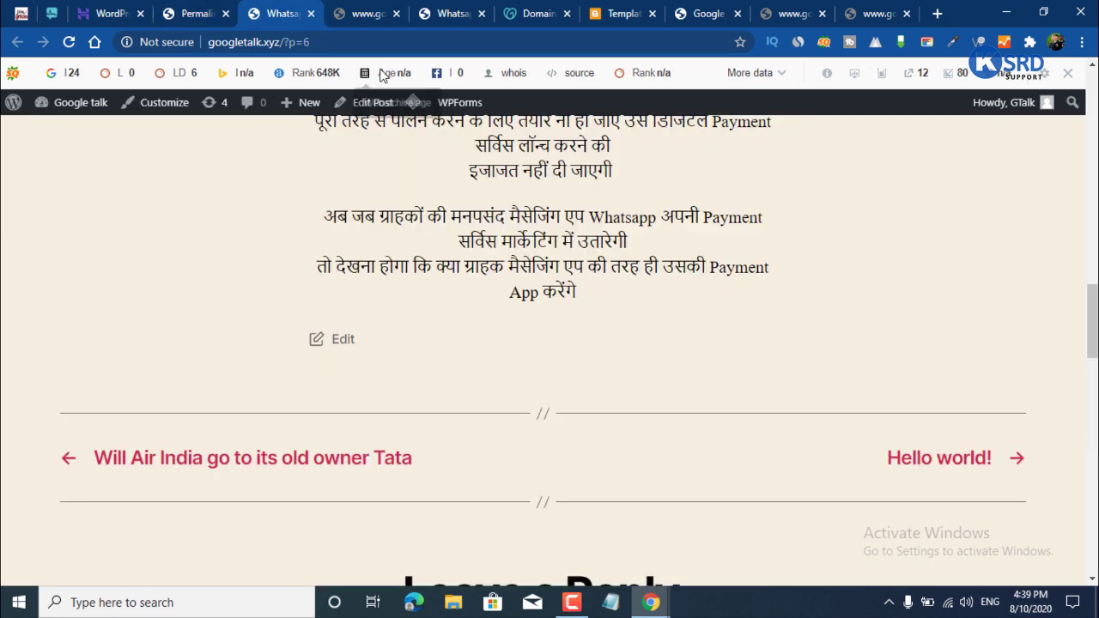
drag(314, 42, 3, 146)
click(244, 296)
click(369, 7)
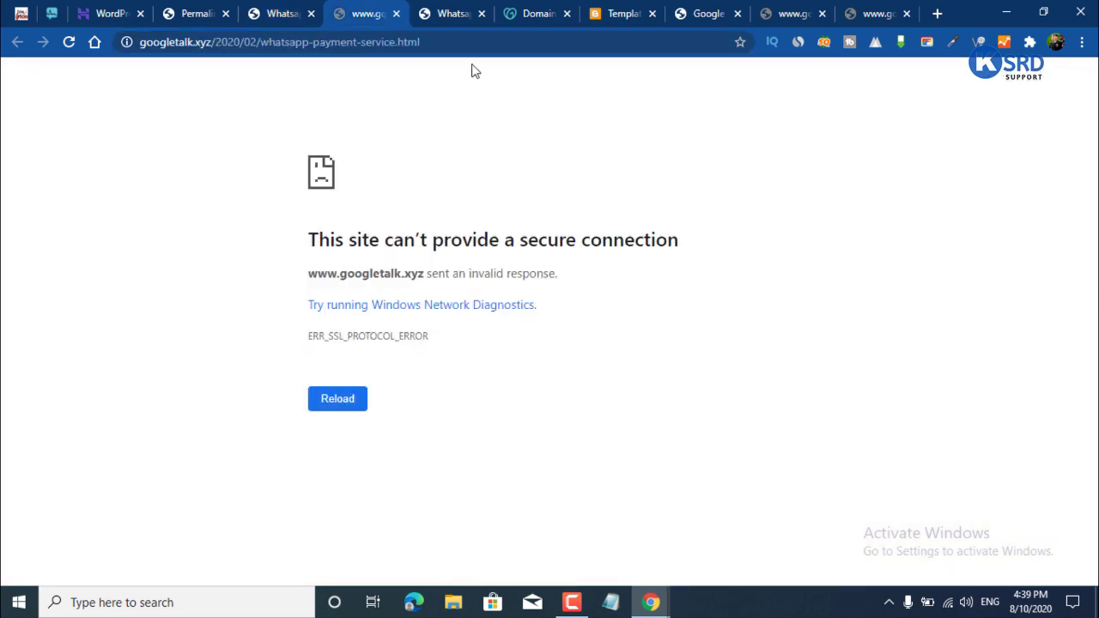
drag(420, 42, 73, 223)
click(114, 175)
Save the permalink settings with the Month and name structure.
click(193, 9)
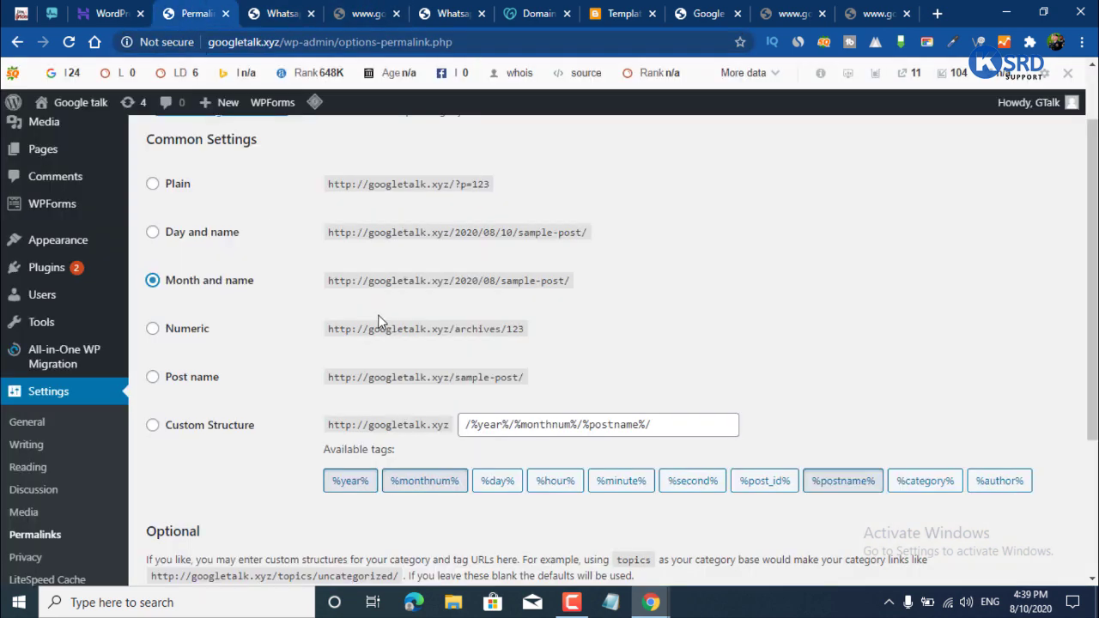
scroll(753, 331, down, 3)
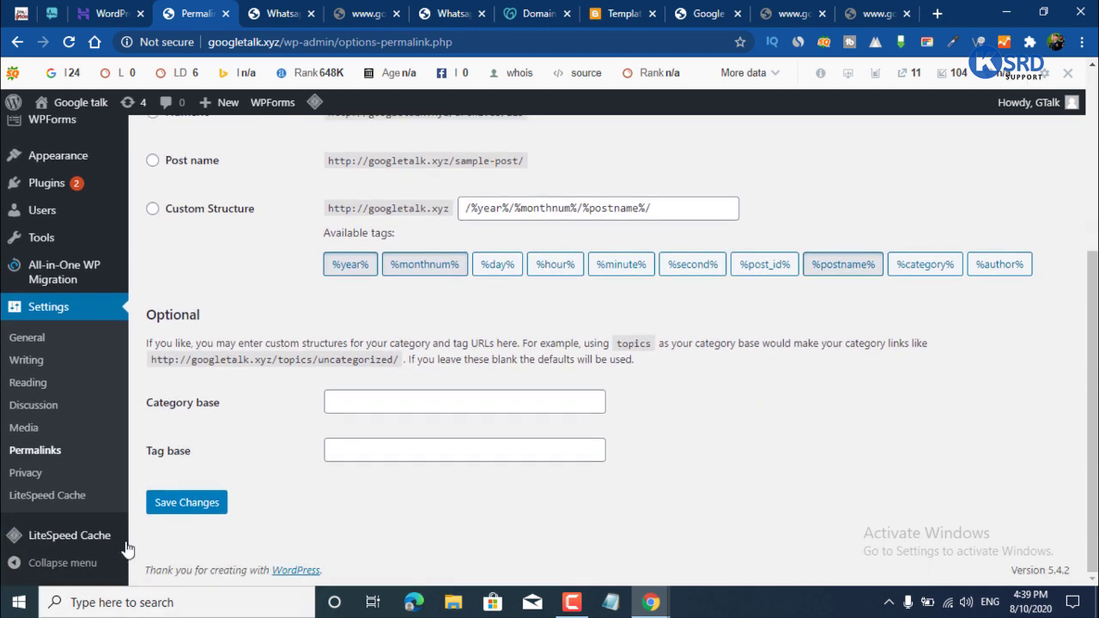
click(175, 506)
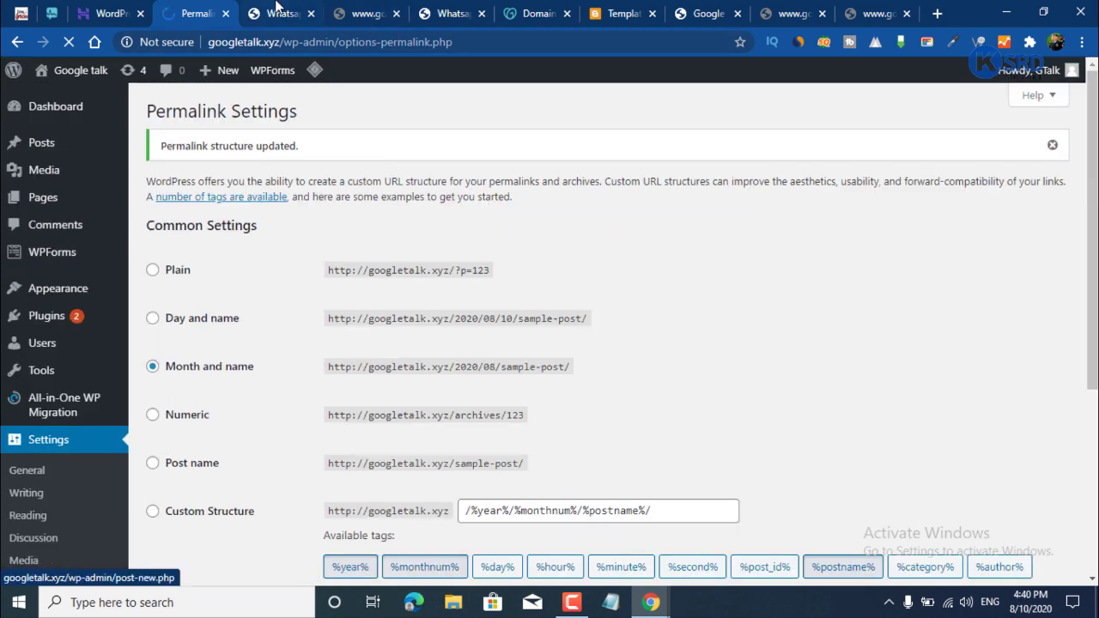
Reload the Whatsapp Payment Service post on the WordPress site and check its URL under the saved permalink structure.
click(278, 9)
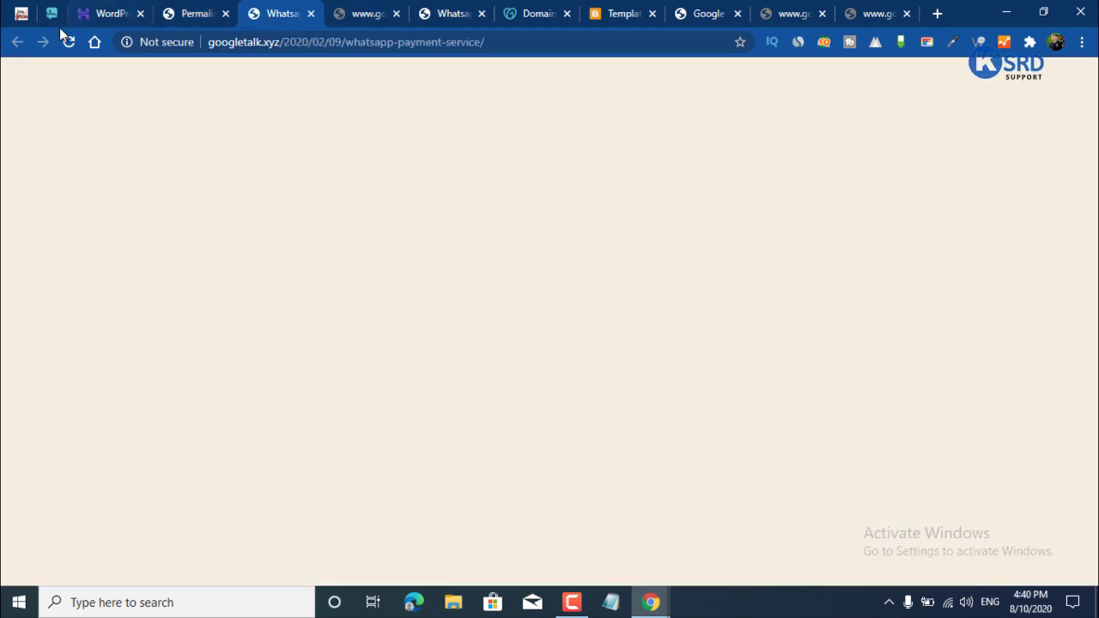
click(68, 41)
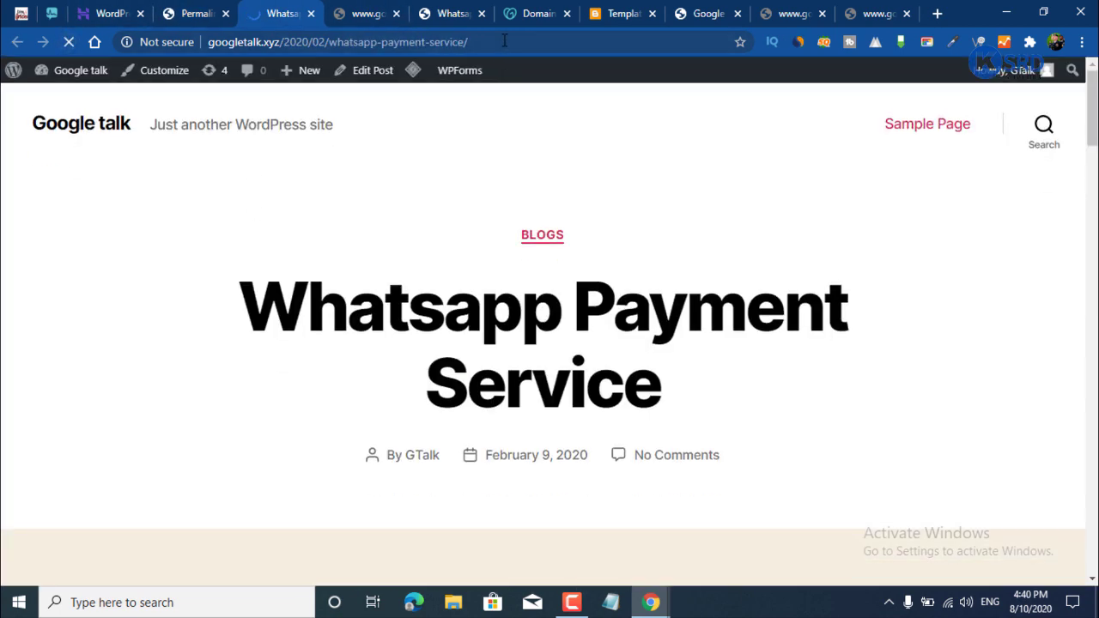
drag(505, 41, 180, 45)
click(101, 256)
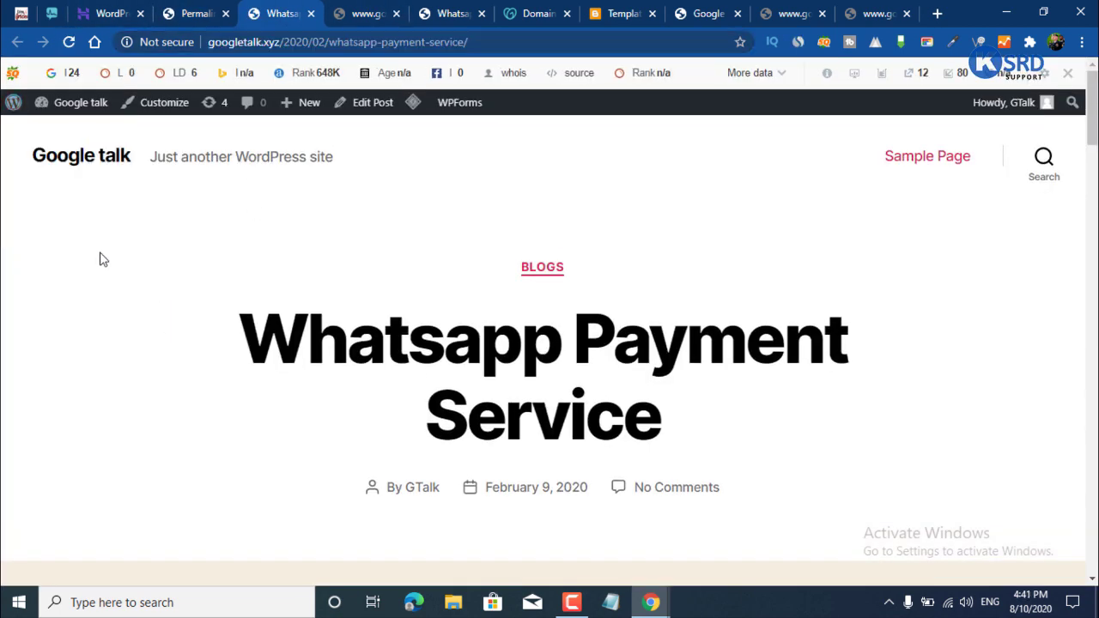
drag(515, 39, 314, 42)
click(68, 313)
Compare the reloaded post's URL with the old Blogger link, including the .html ending.
click(359, 7)
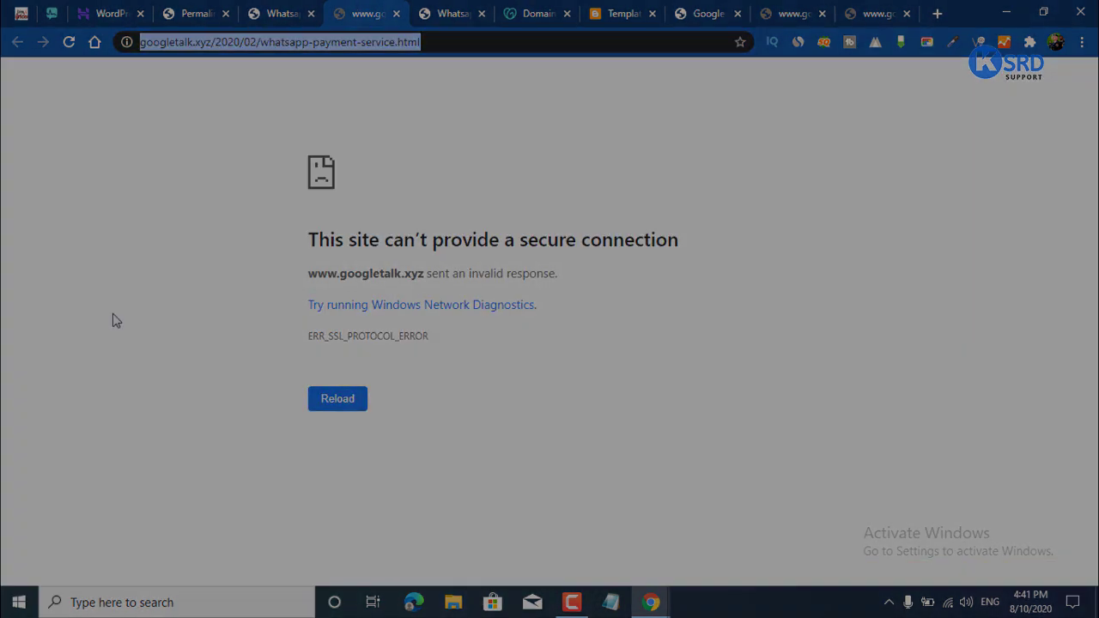
click(296, 6)
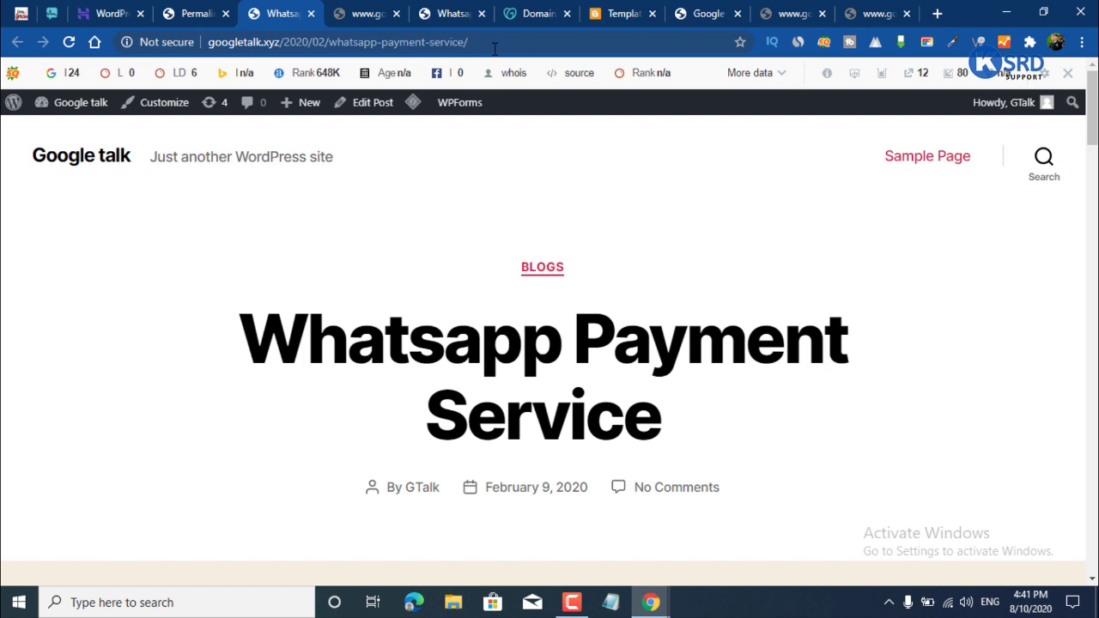
drag(495, 49, 216, 44)
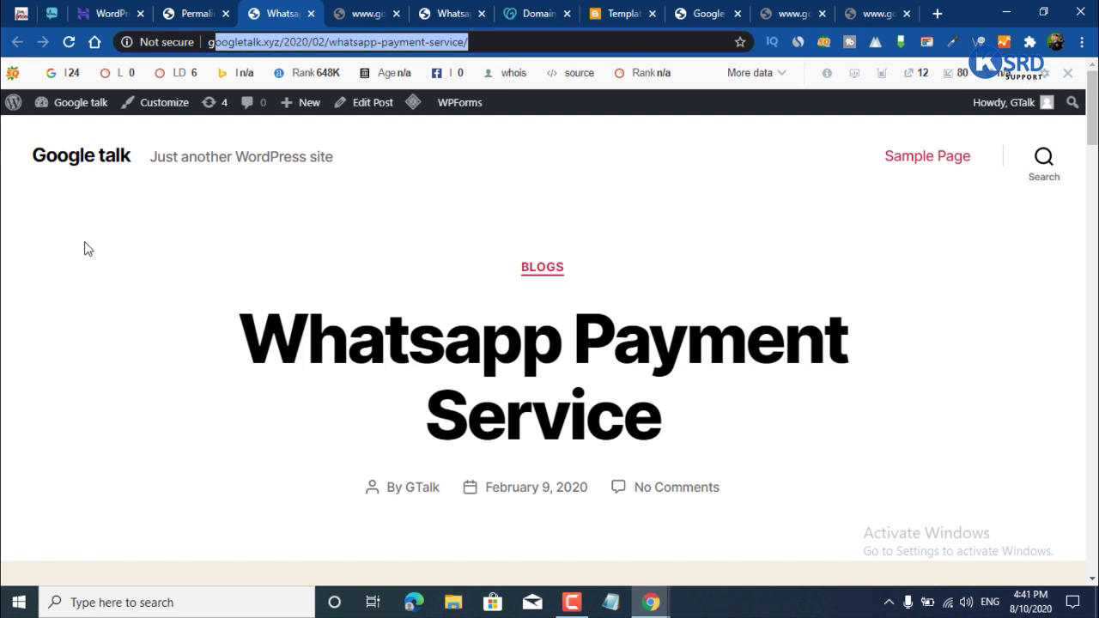
click(85, 242)
click(368, 8)
drag(458, 39, 206, 42)
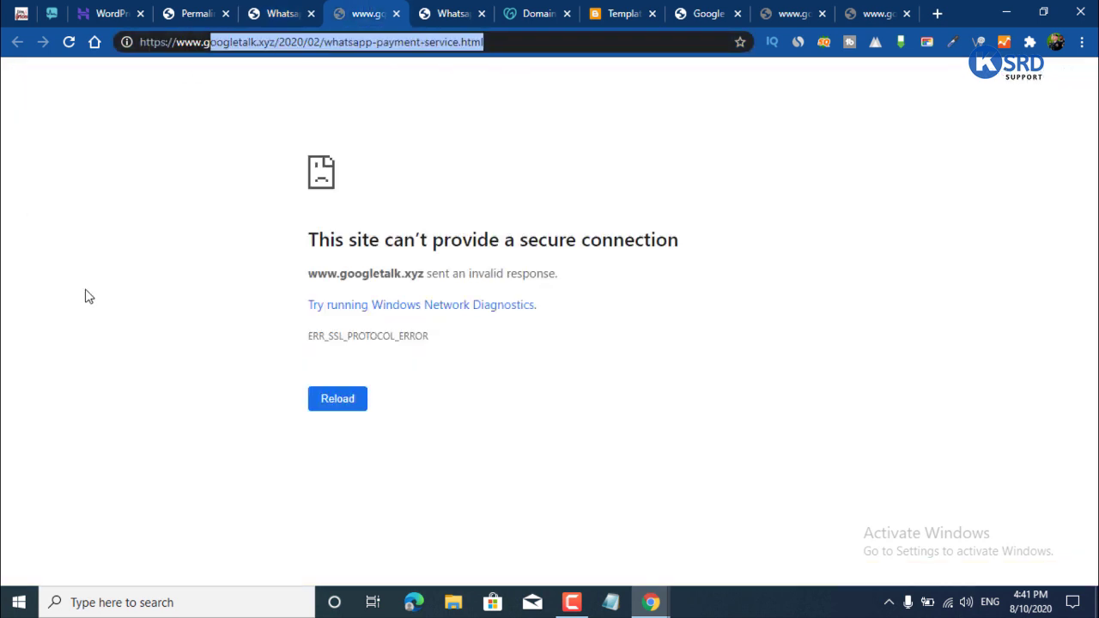
click(86, 294)
click(287, 7)
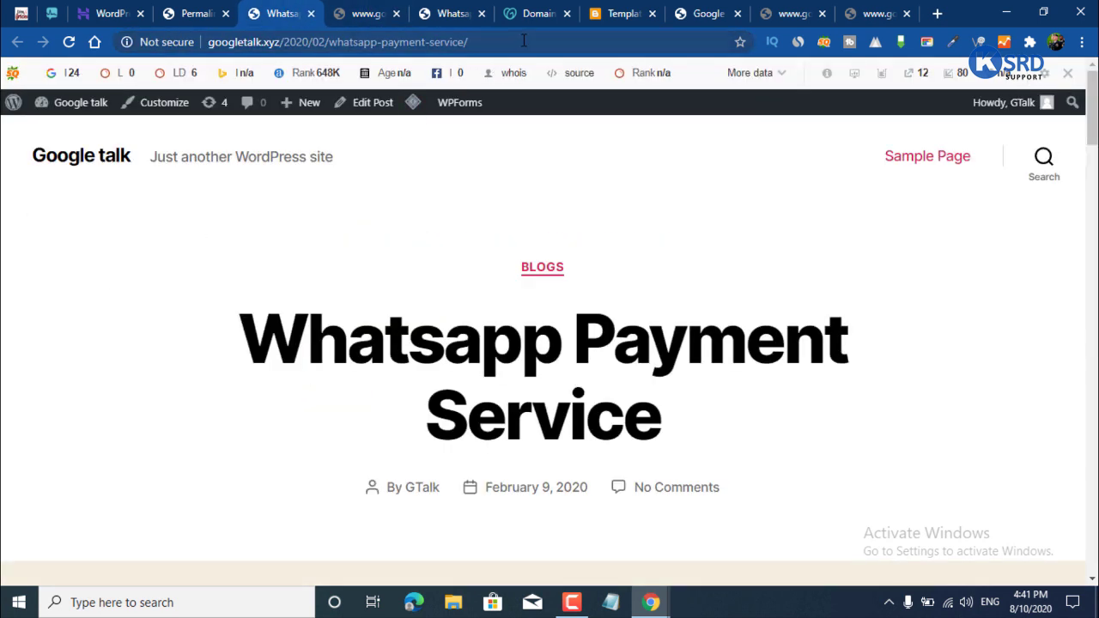
drag(523, 41, 206, 42)
click(31, 322)
click(369, 13)
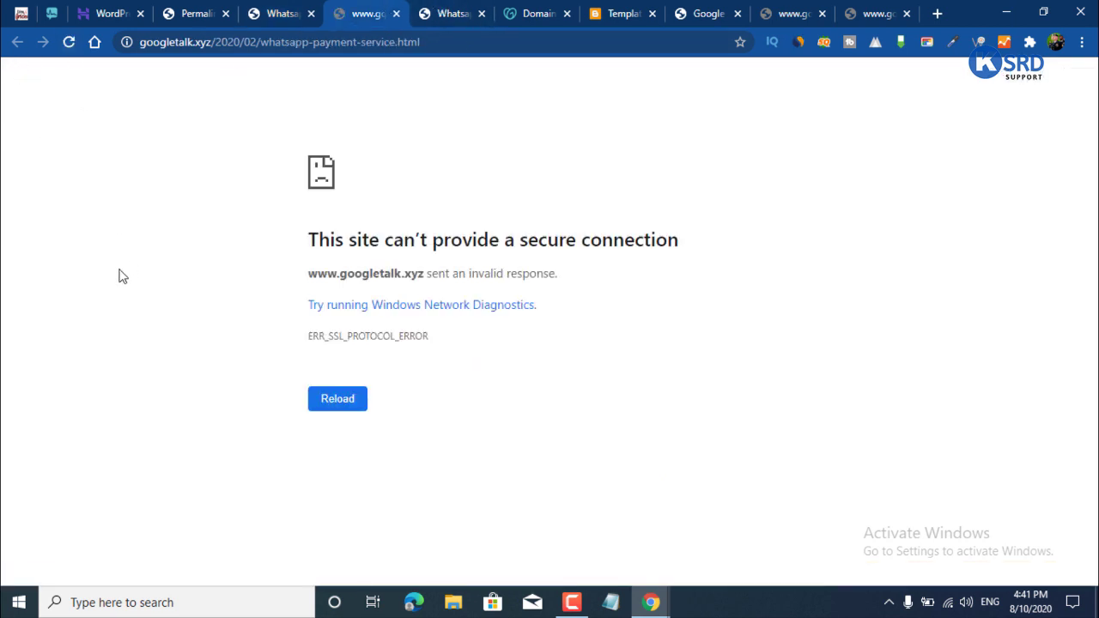
drag(431, 43, 221, 96)
click(62, 183)
Change the old Blogger link's protocol from https to http, load it and look through the page.
click(249, 44)
click(152, 49)
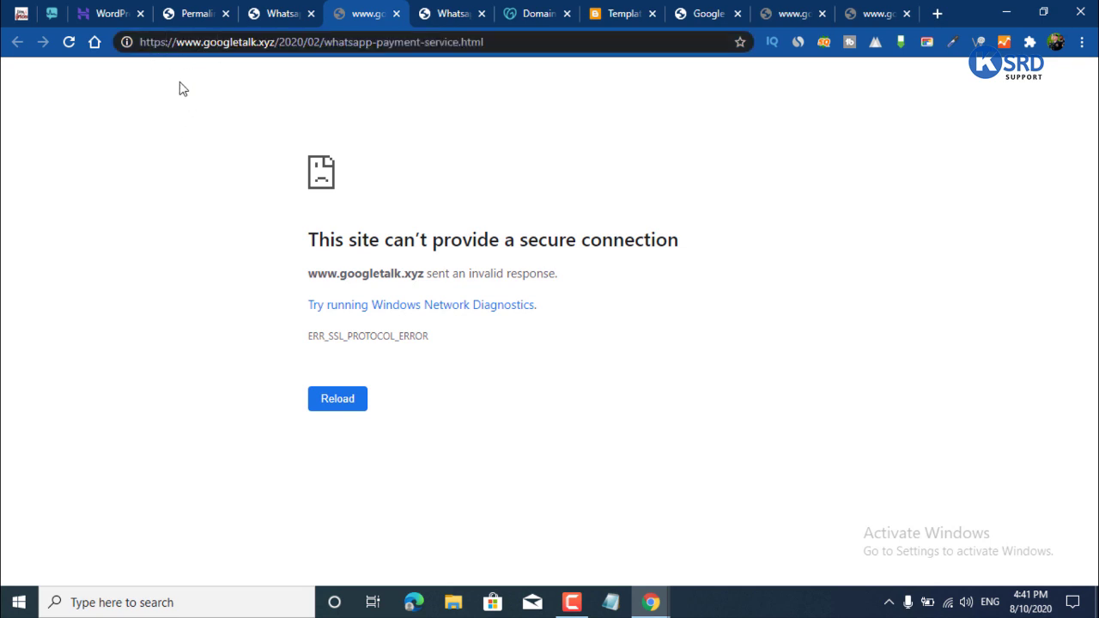
key(BackSpace)
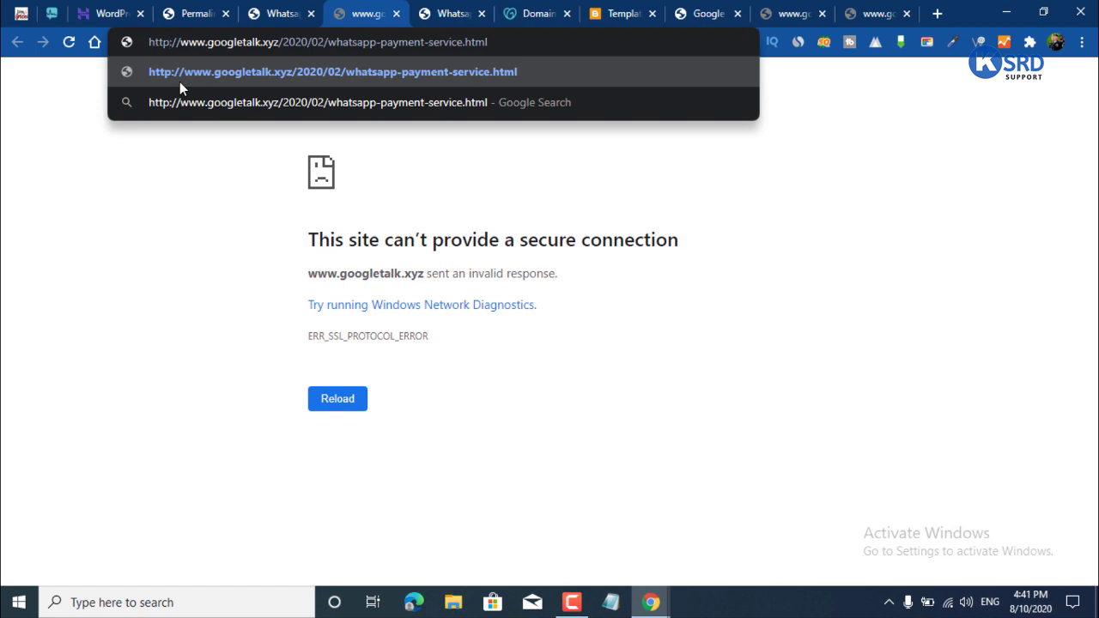
key(Return)
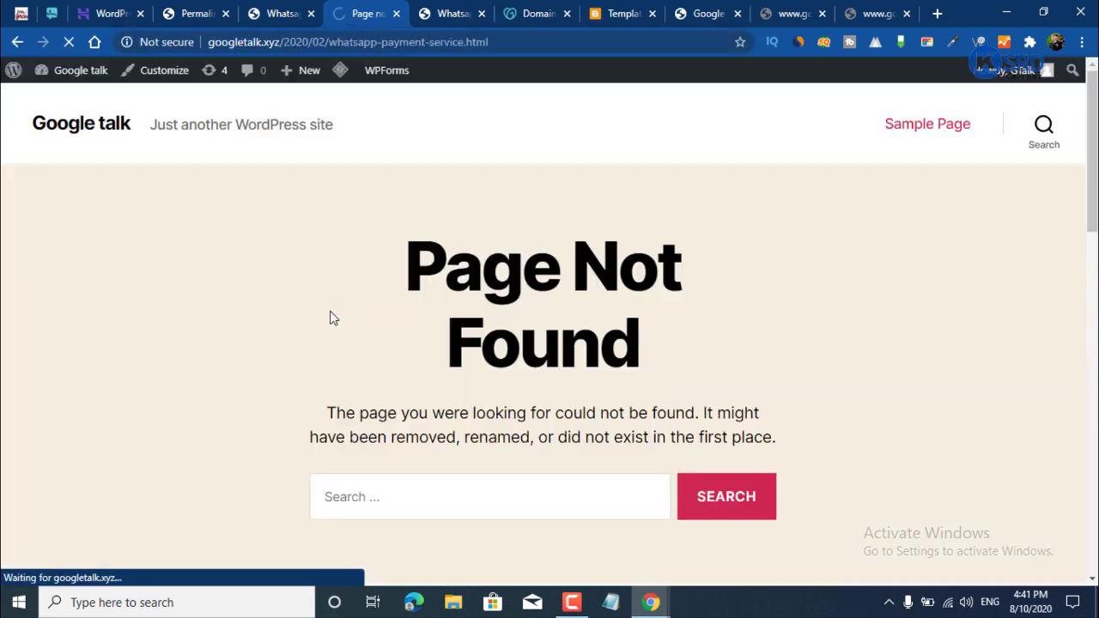
scroll(491, 394, down, 5)
scroll(490, 394, up, 5)
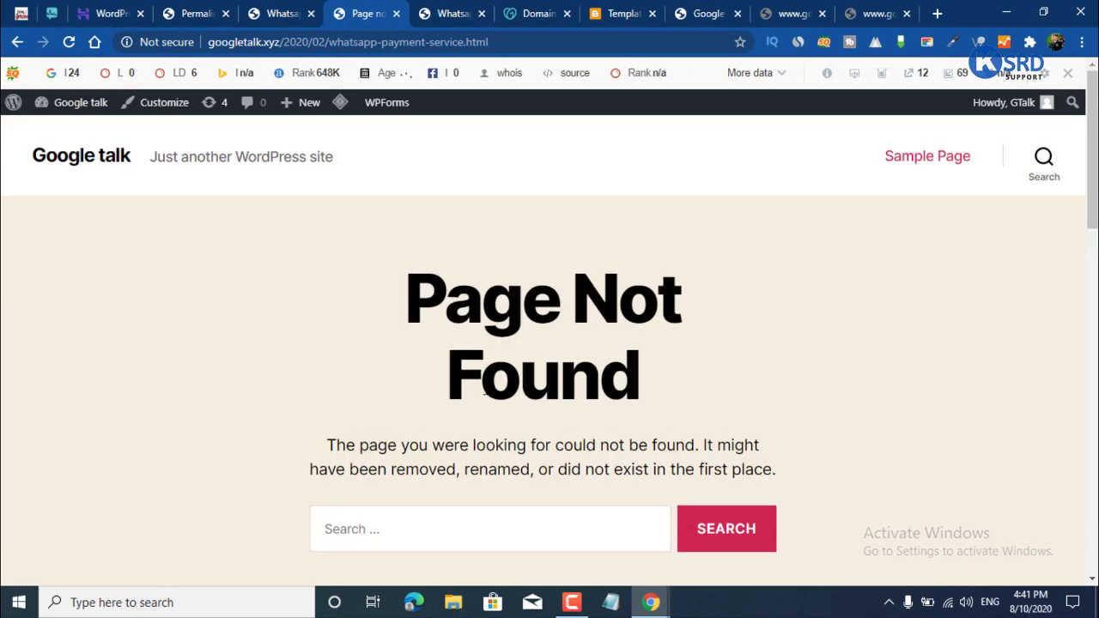
Check the address of the loaded .html link and return to the working WordPress post.
click(393, 42)
click(170, 352)
click(283, 13)
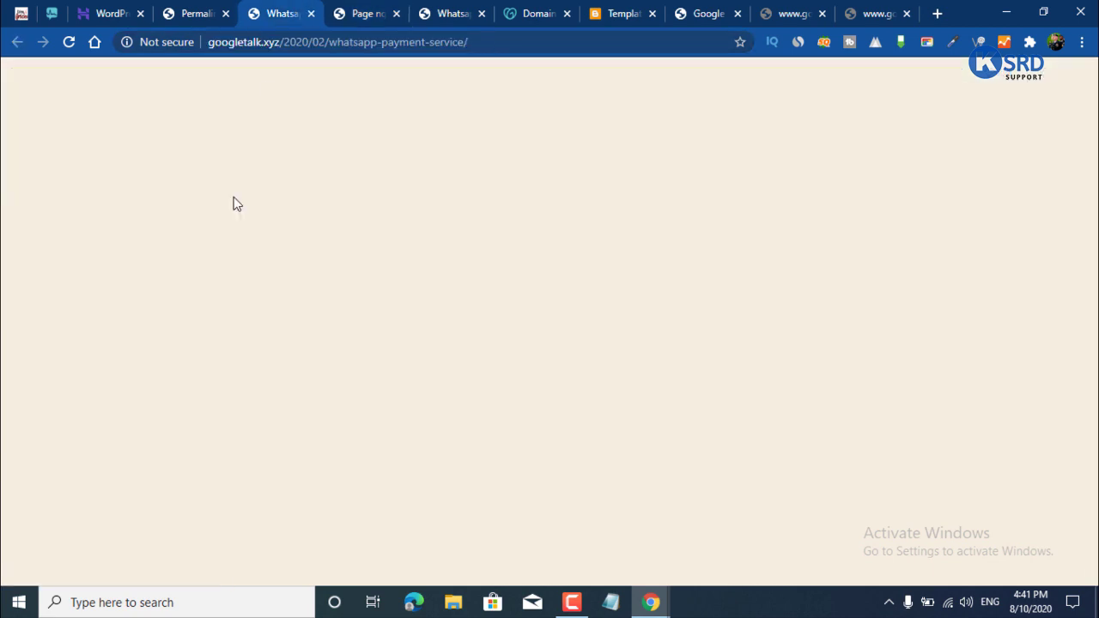
scroll(296, 275, down, 2)
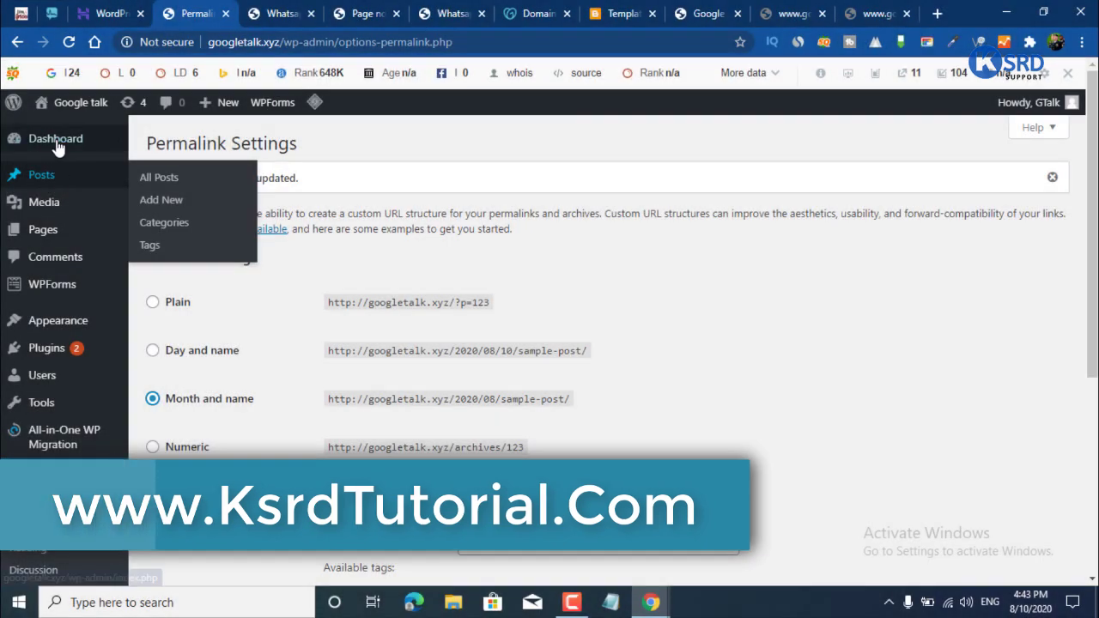
Go to the WordPress dashboard, check the migrated post once more, and open the page for adding themes.
click(56, 142)
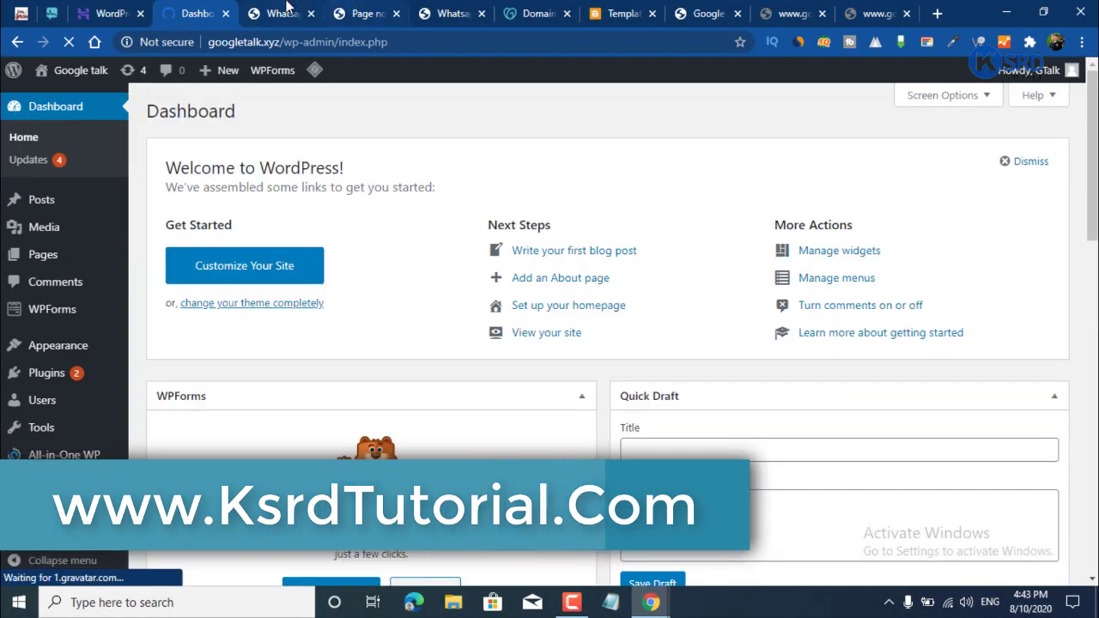
click(288, 9)
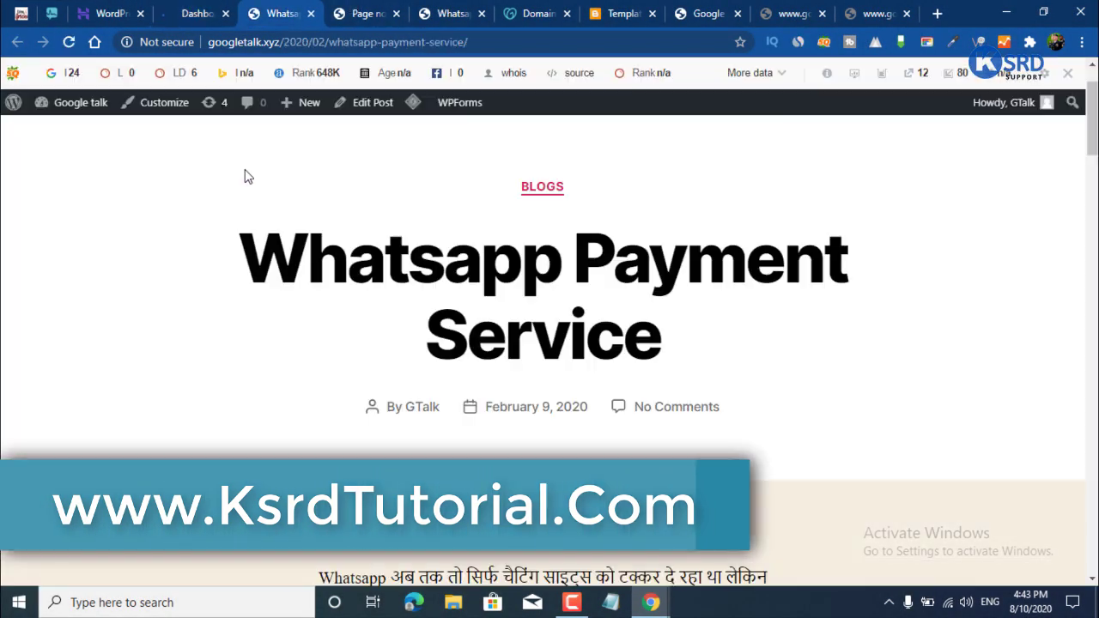
click(180, 5)
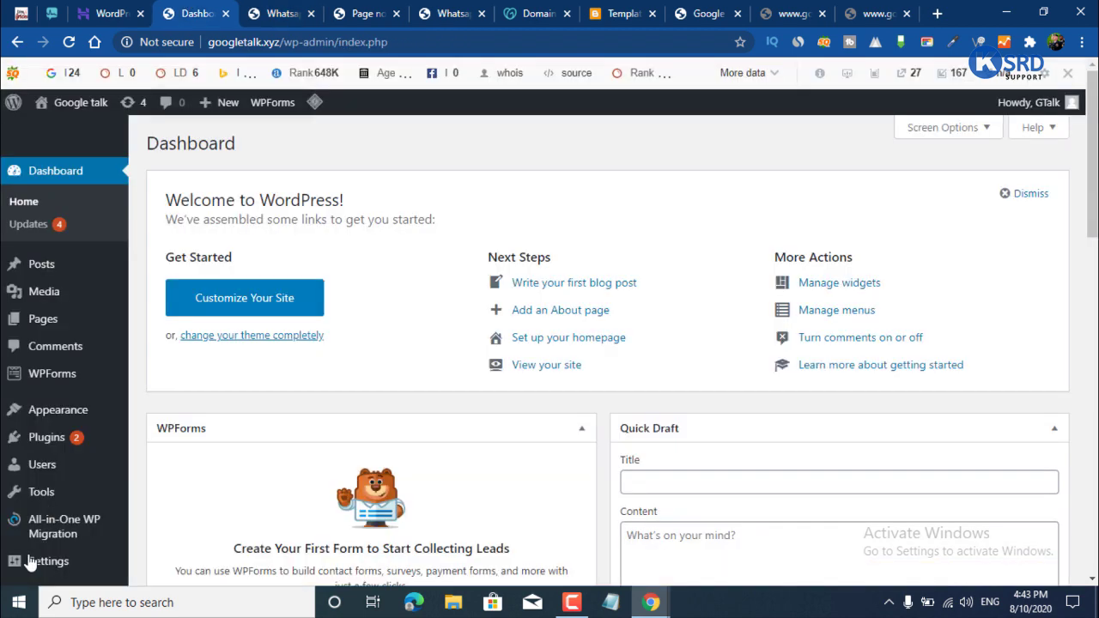
scroll(54, 437, down, 3)
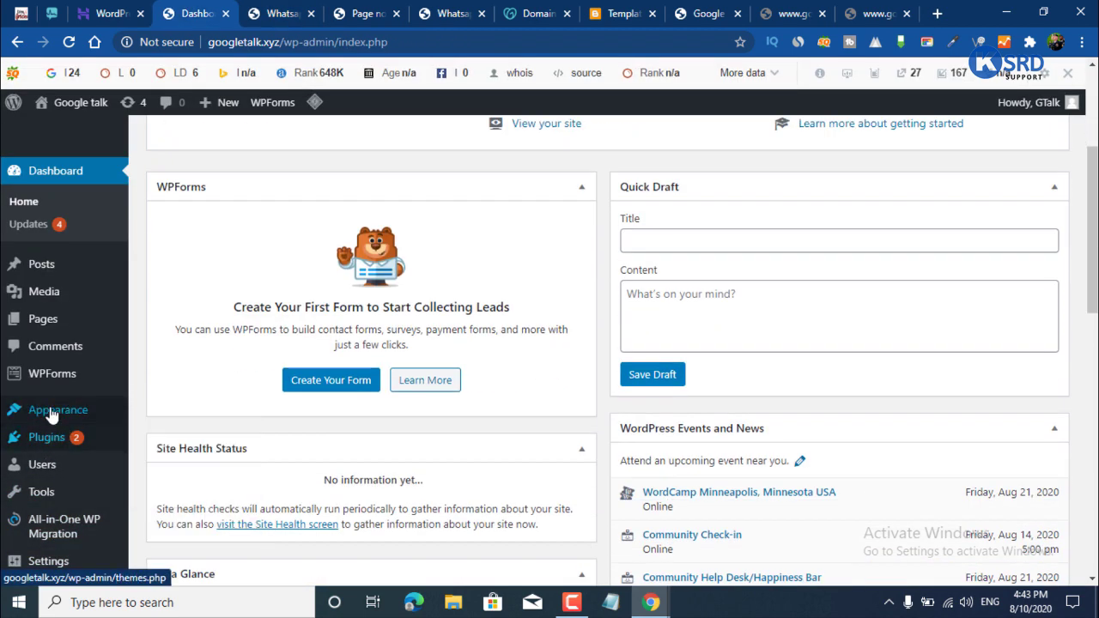
mouse_move(51, 414)
click(158, 412)
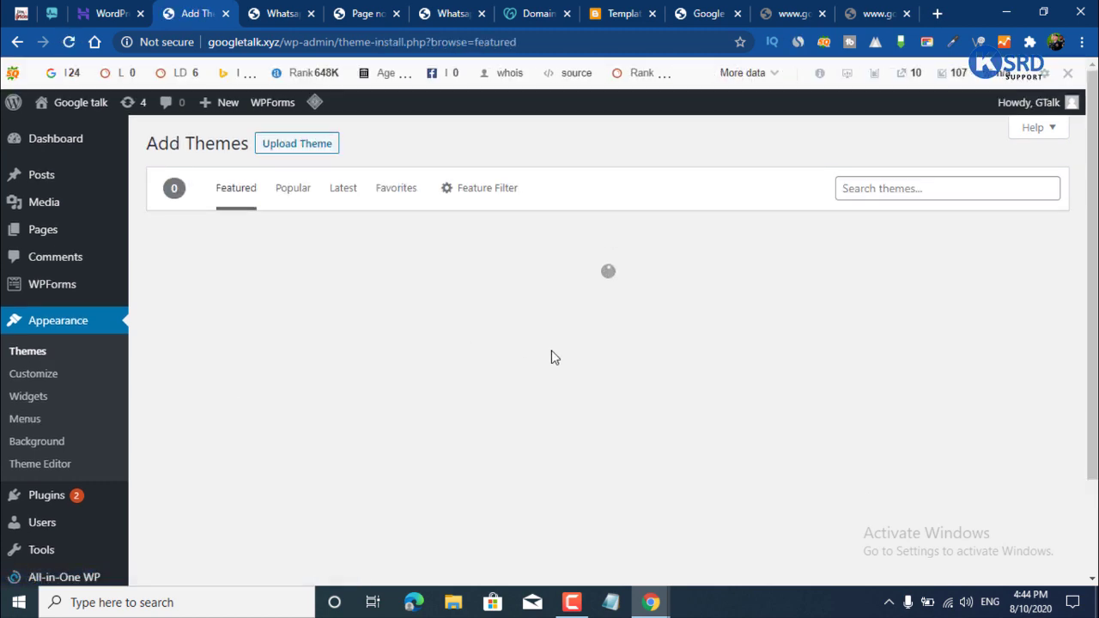
Search the WordPress theme library for "blog" and browse the available themes.
click(891, 188)
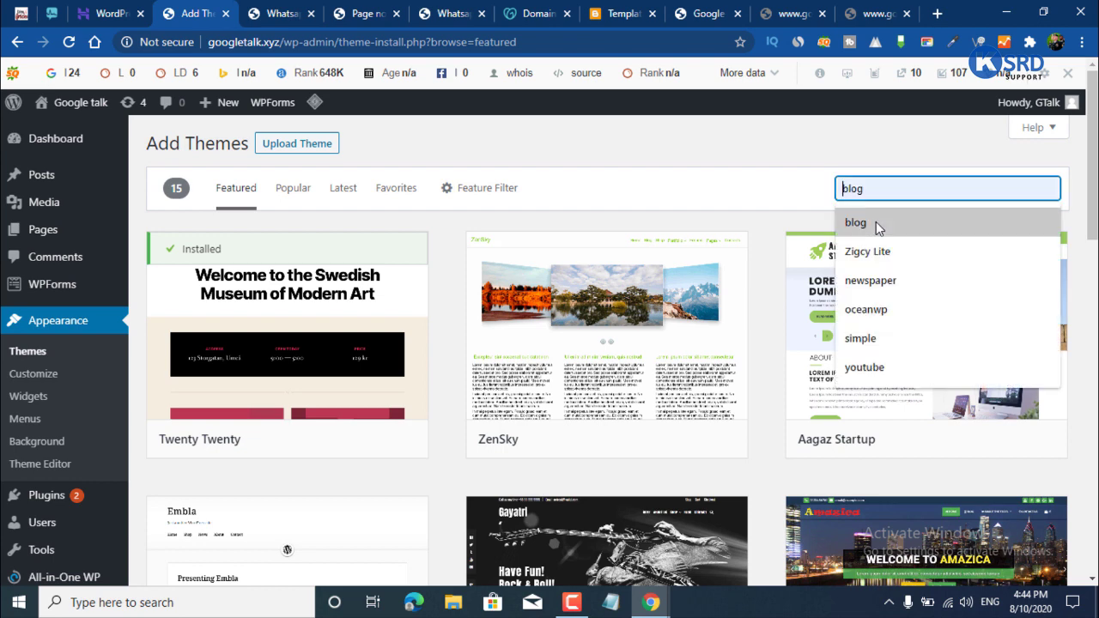
click(875, 222)
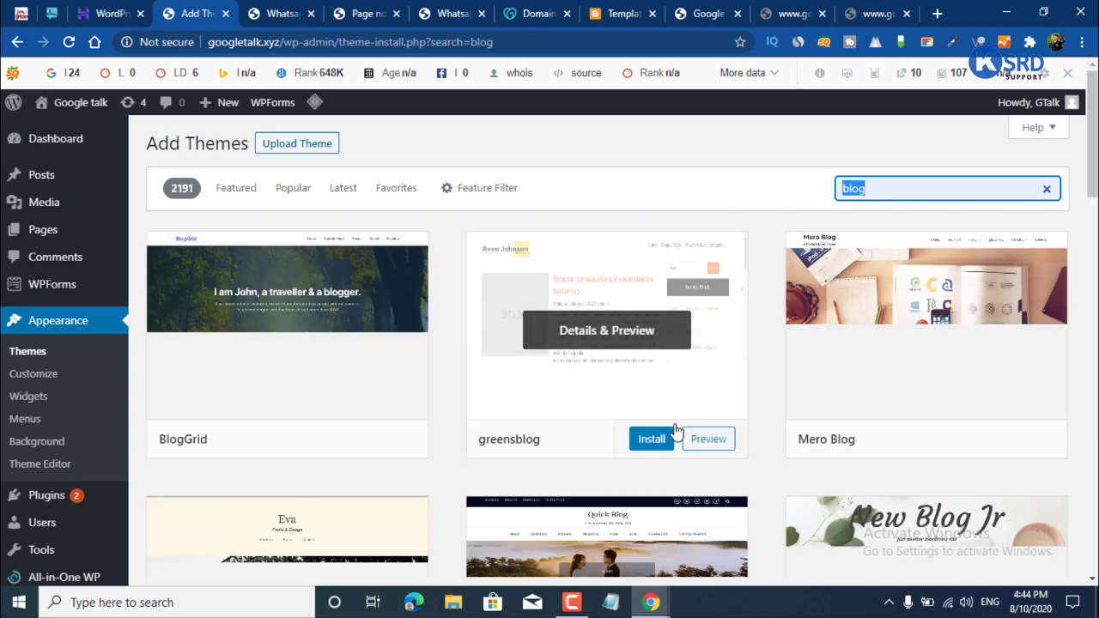
scroll(675, 431, down, 2)
scroll(676, 432, down, 1)
scroll(676, 431, up, 3)
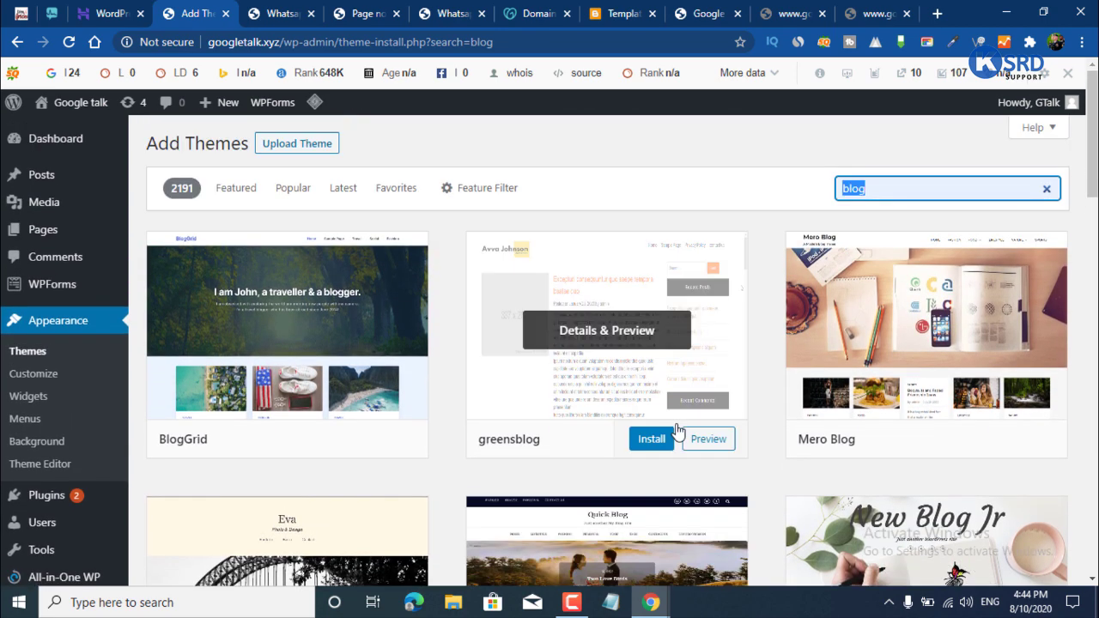
scroll(676, 432, down, 5)
scroll(678, 432, down, 10)
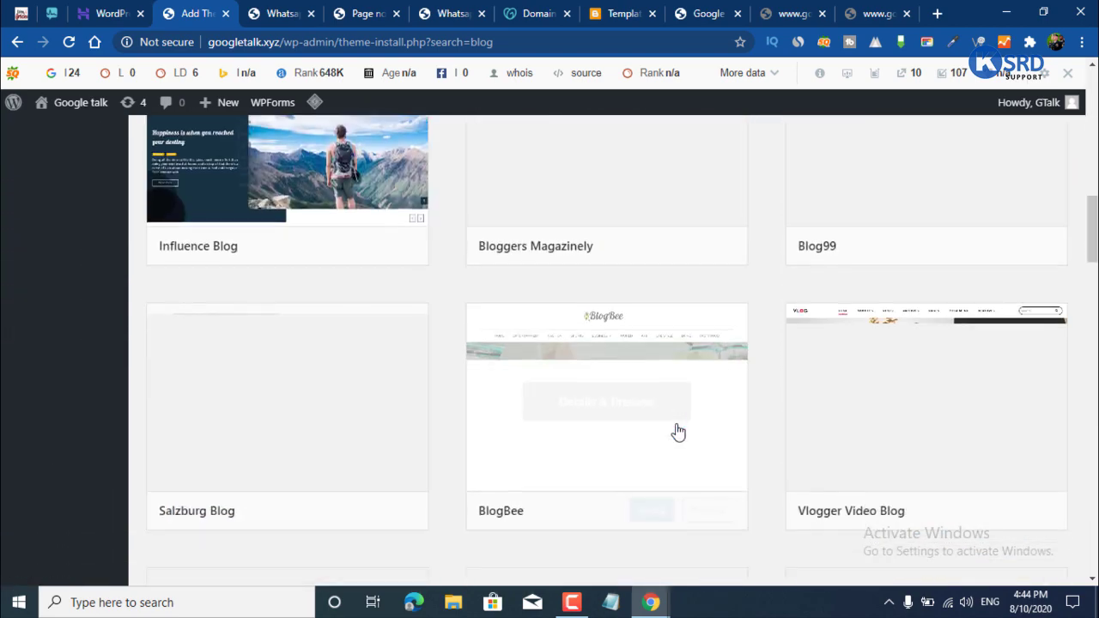
scroll(679, 432, up, 7)
scroll(678, 432, down, 4)
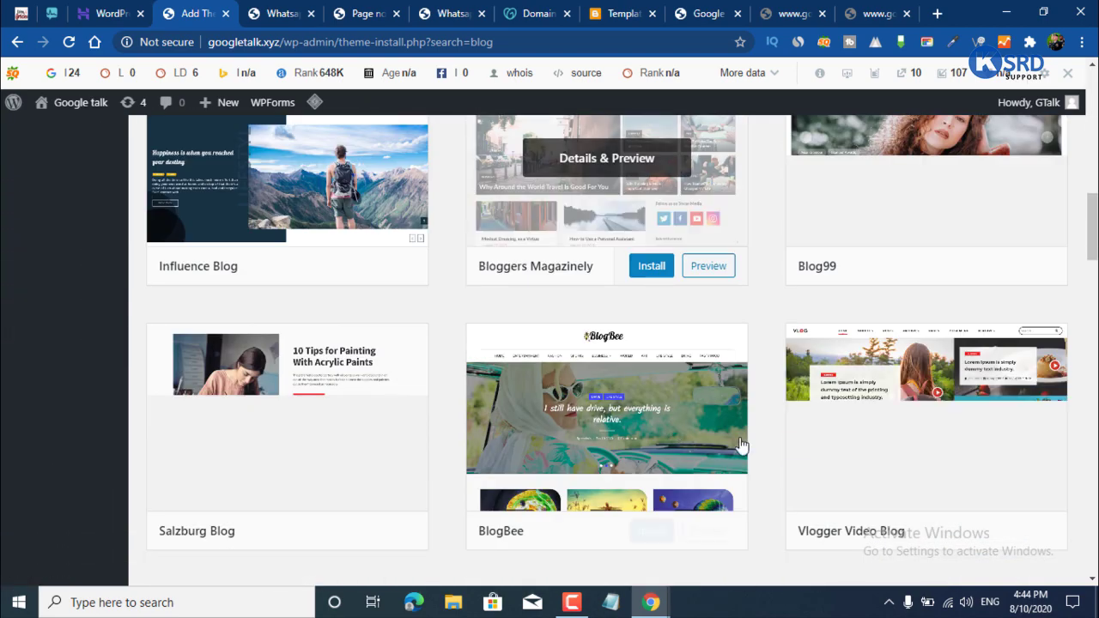
scroll(721, 301, up, 6)
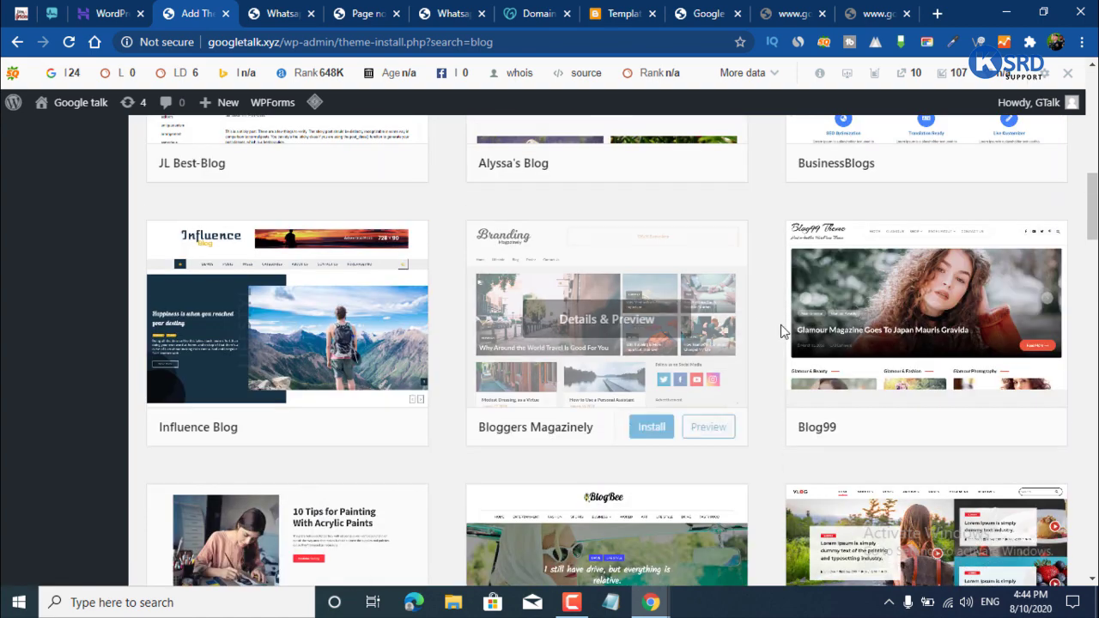
Find the Bloggers Magazinely theme in the search results and install it.
scroll(846, 432, down, 1)
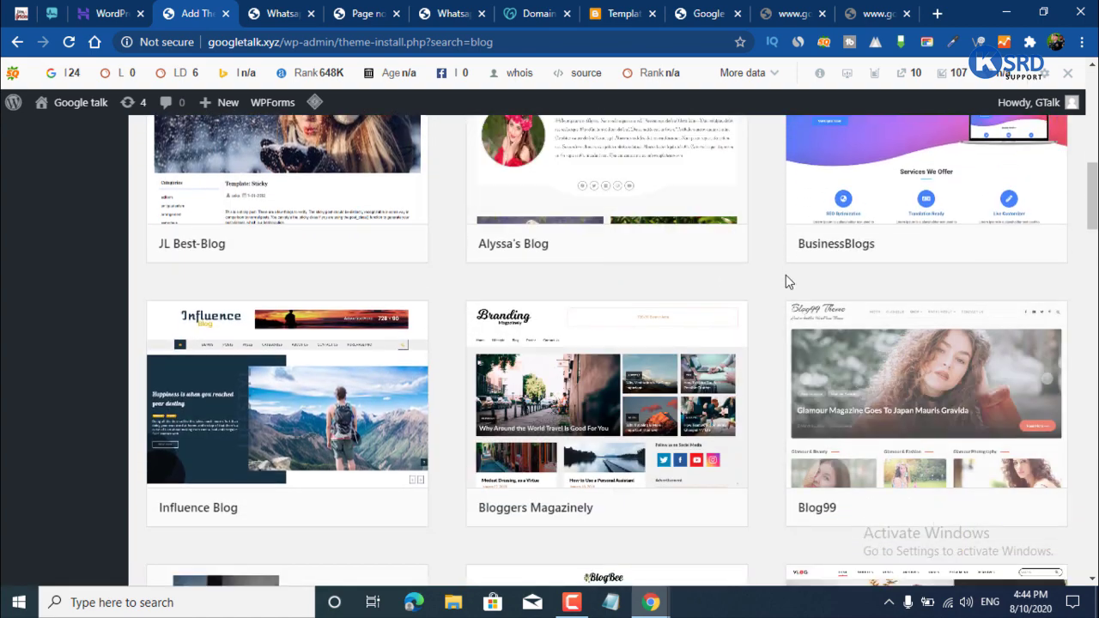
scroll(785, 275, down, 2)
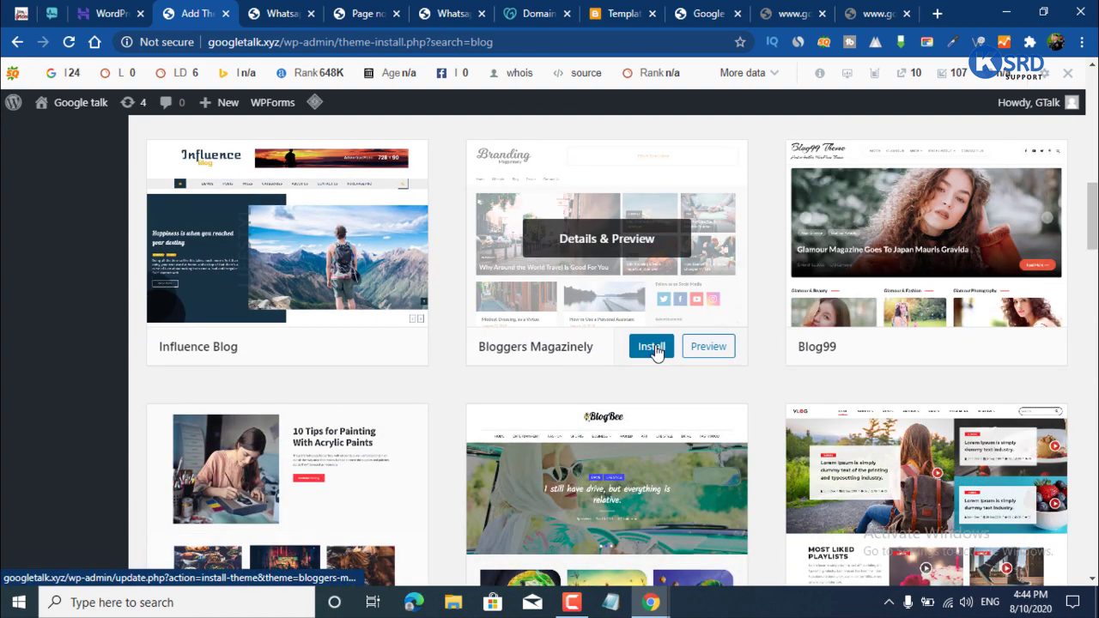
scroll(652, 283, down, 4)
scroll(663, 245, up, 4)
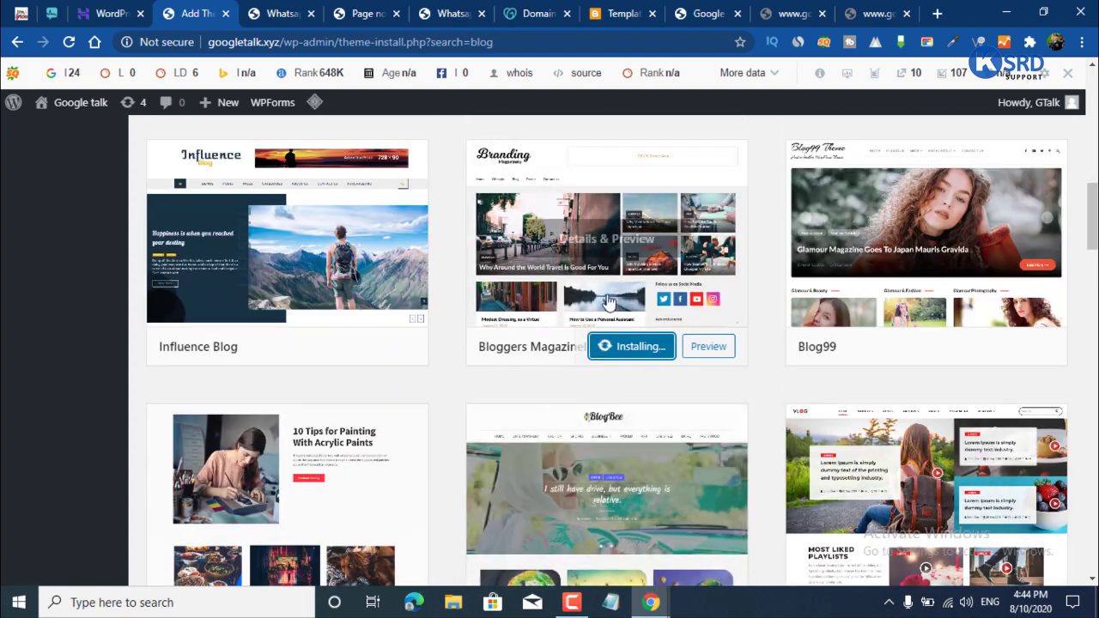
Look through the other blog themes in the search results while the installation runs.
scroll(584, 382, down, 9)
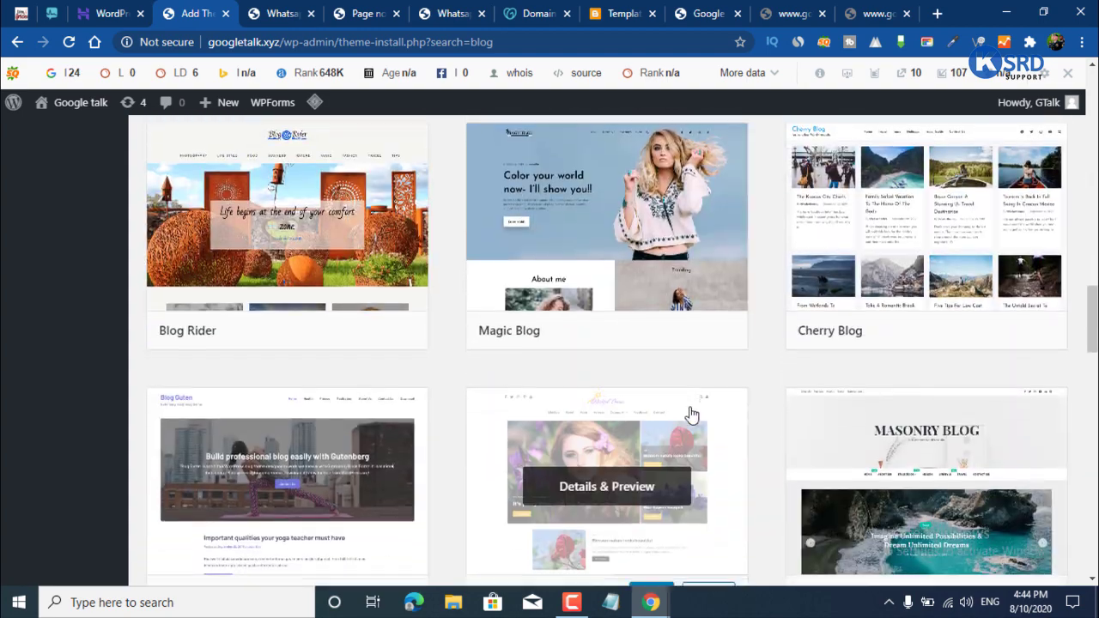
scroll(678, 419, down, 3)
scroll(647, 422, up, 1)
scroll(643, 425, down, 8)
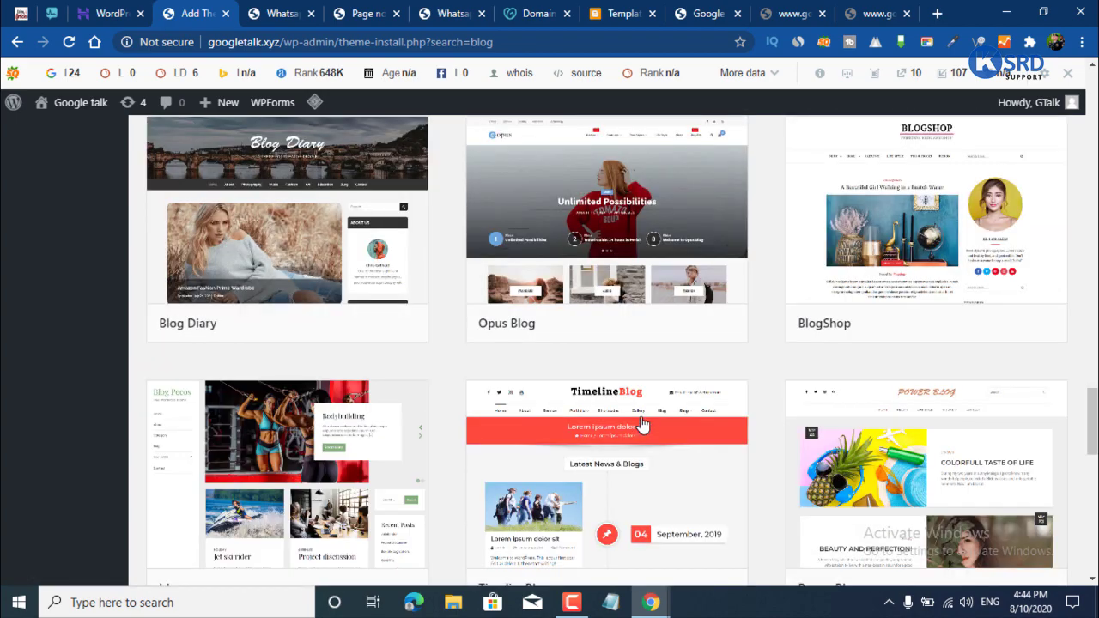
scroll(642, 423, up, 2)
scroll(644, 425, down, 4)
scroll(652, 378, down, 10)
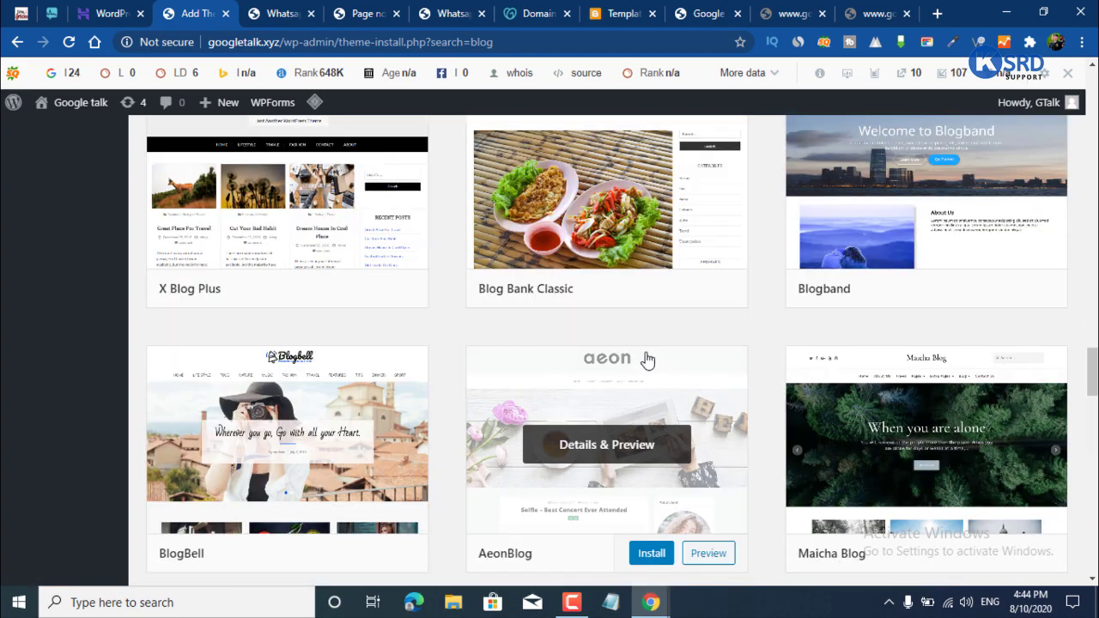
scroll(678, 403, down, 11)
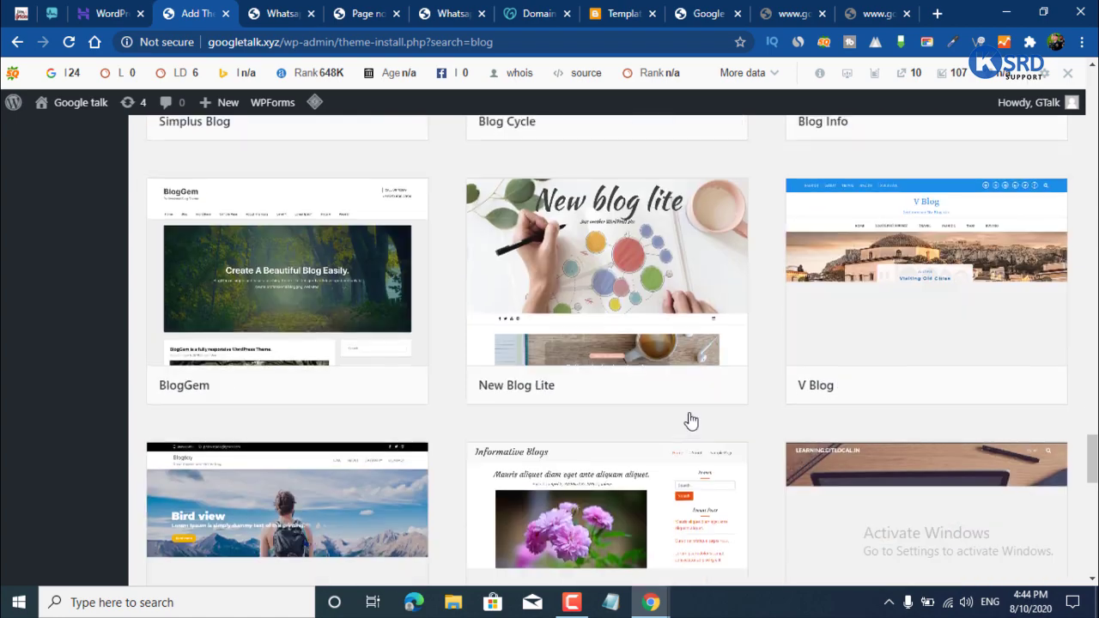
scroll(688, 423, up, 20)
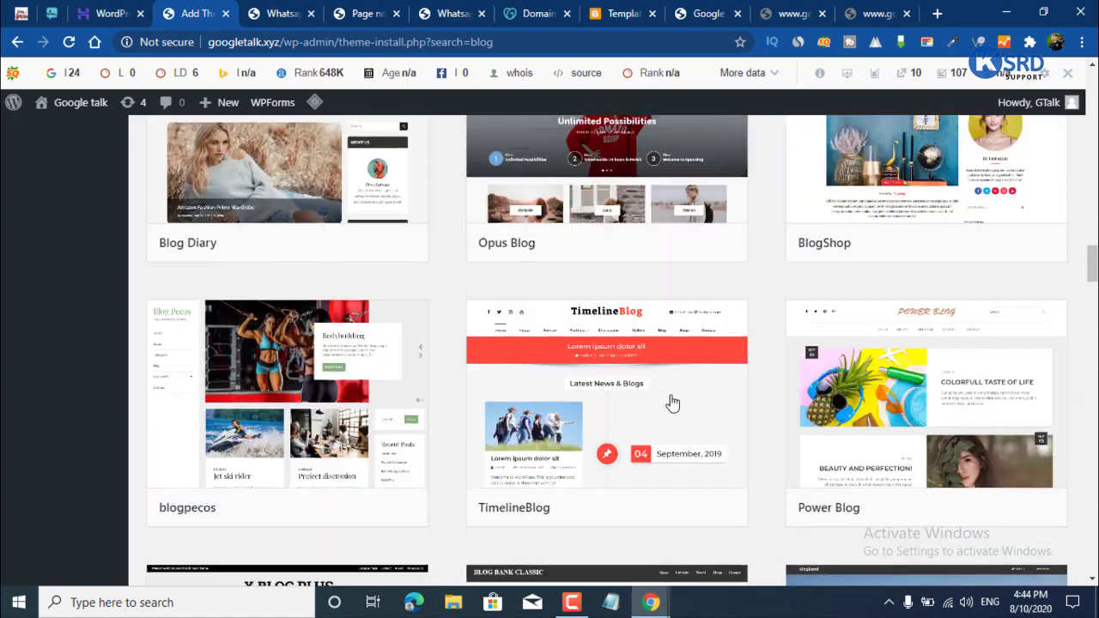
scroll(663, 390, up, 20)
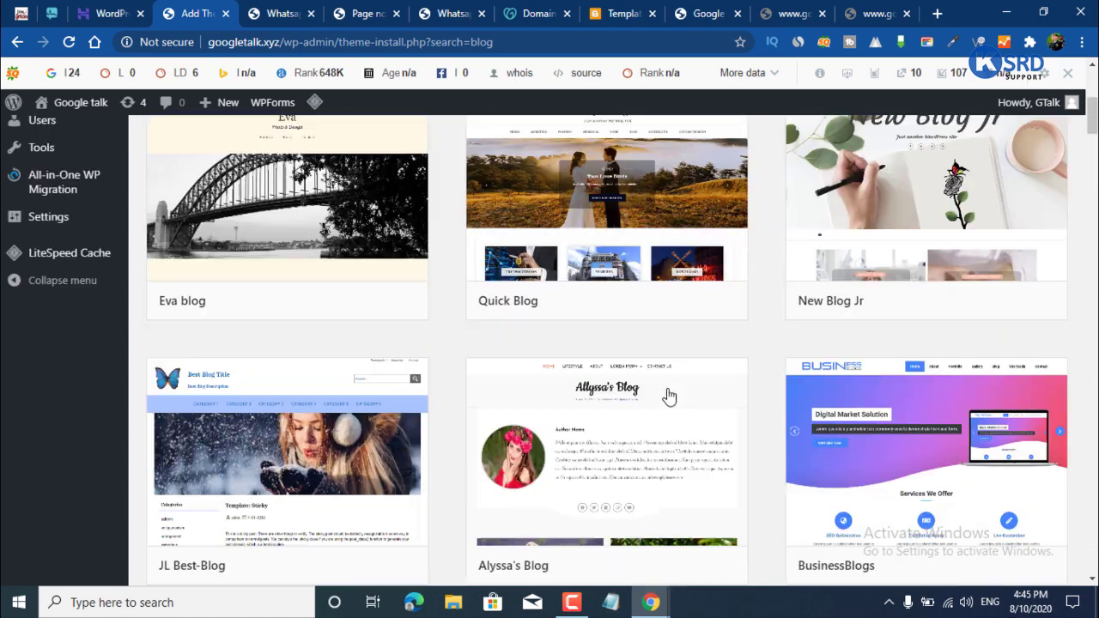
Return to the Bloggers Magazinely theme and activate it for the site.
scroll(668, 396, down, 10)
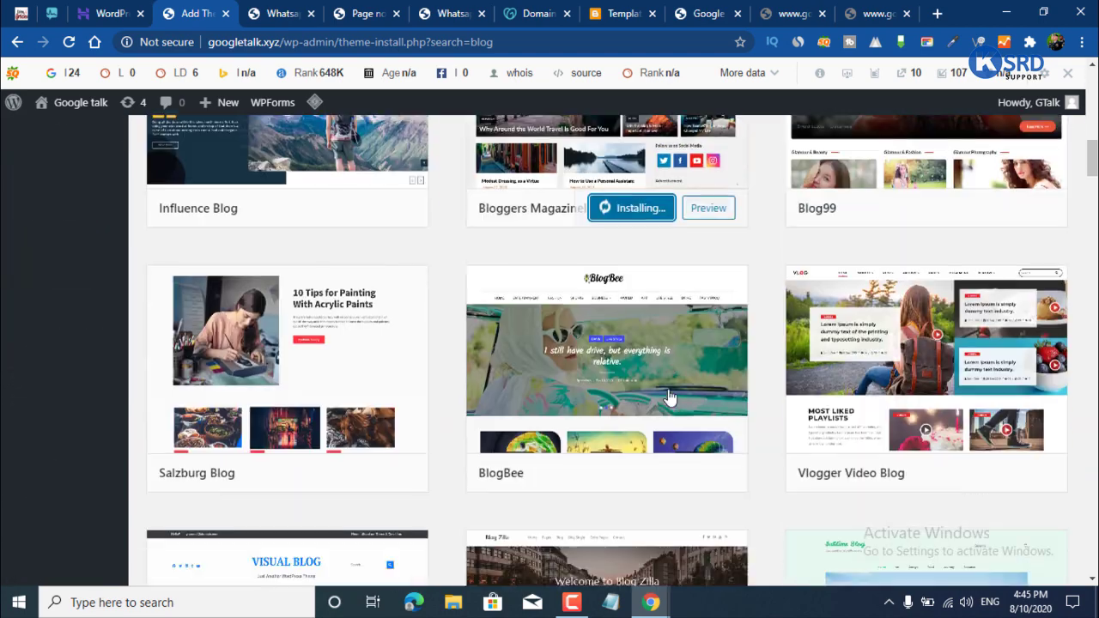
scroll(668, 396, up, 1)
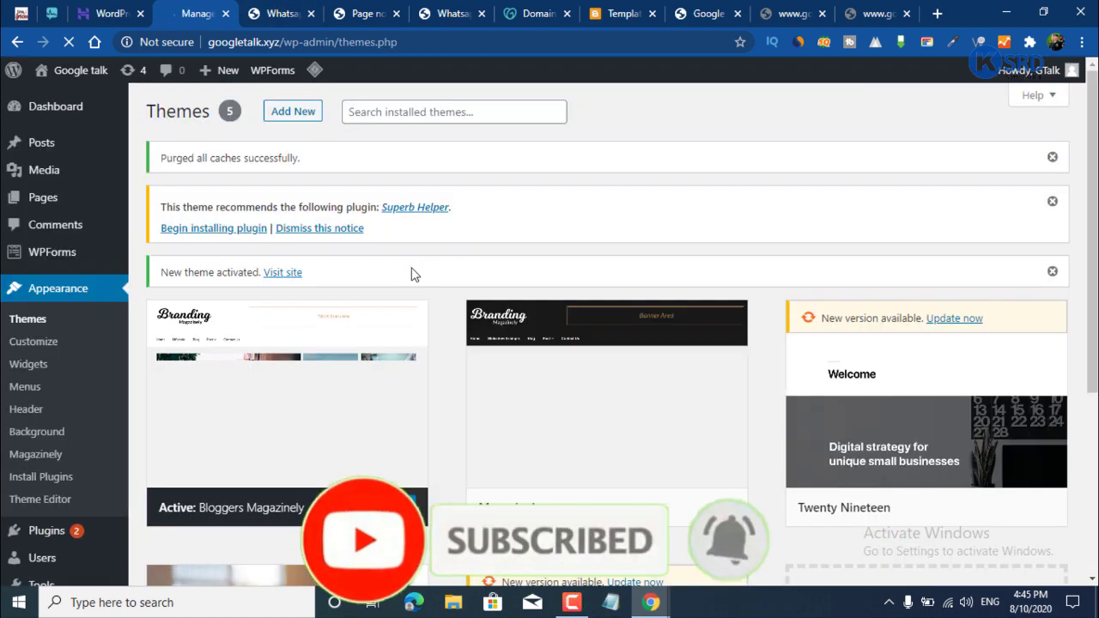
scroll(410, 272, down, 2)
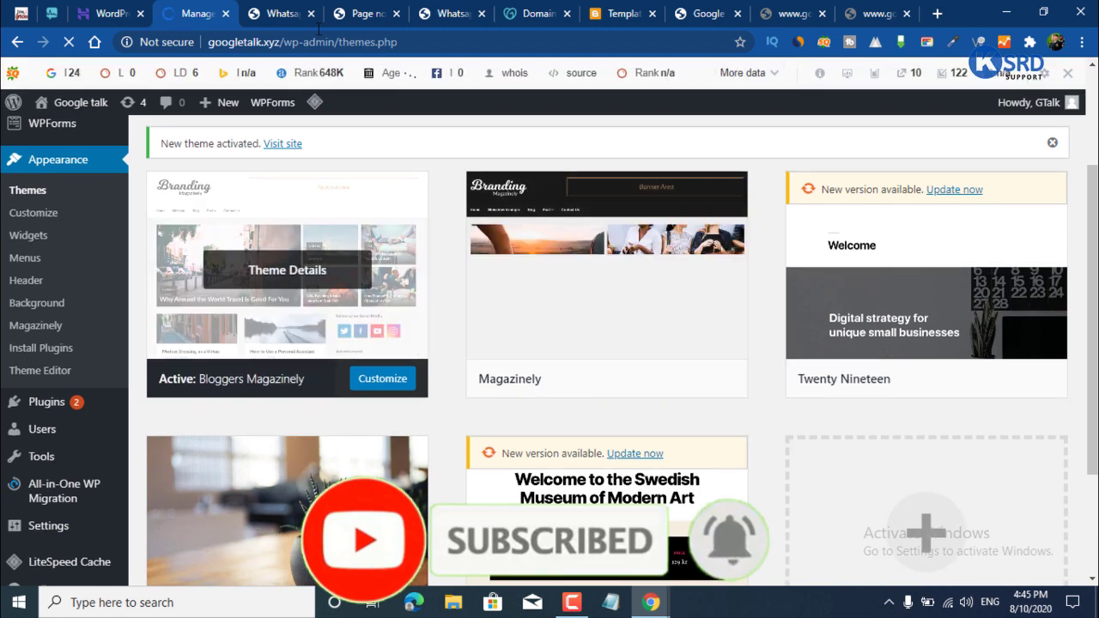
Reload the Whatsapp Payment Service post and check its layout from the heading down to the comment form.
click(277, 13)
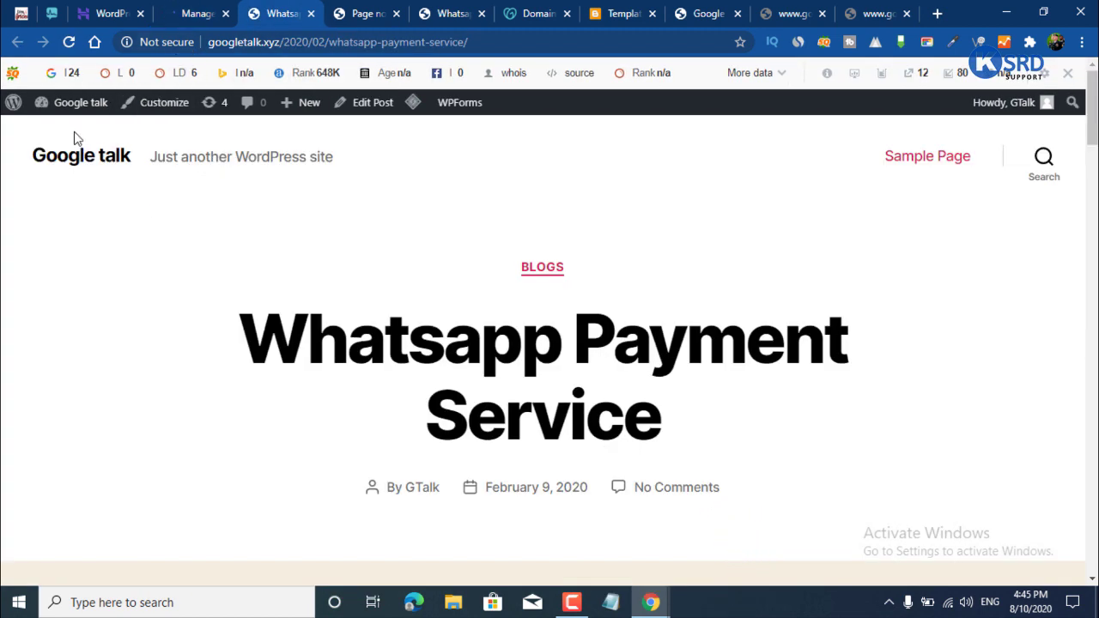
click(70, 42)
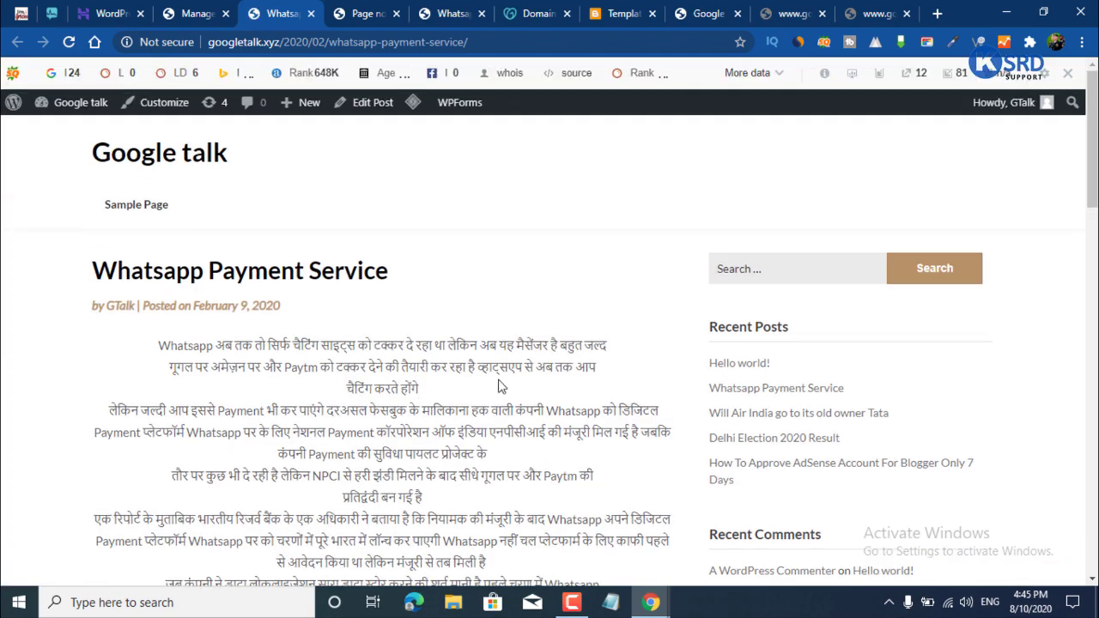
scroll(506, 395, down, 15)
scroll(510, 403, up, 8)
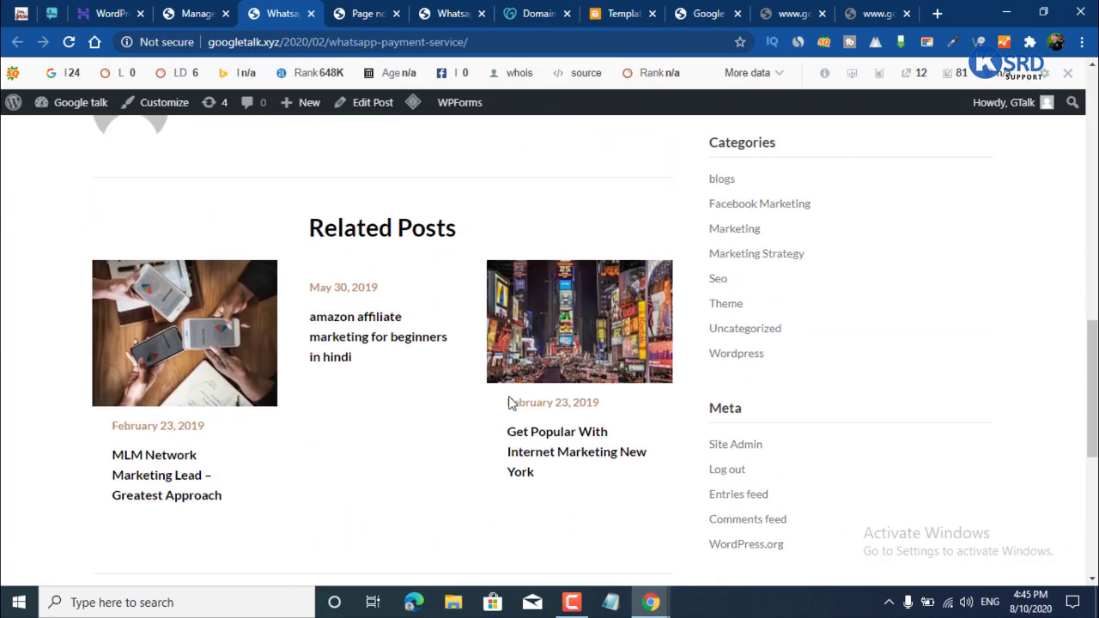
scroll(542, 441, up, 1)
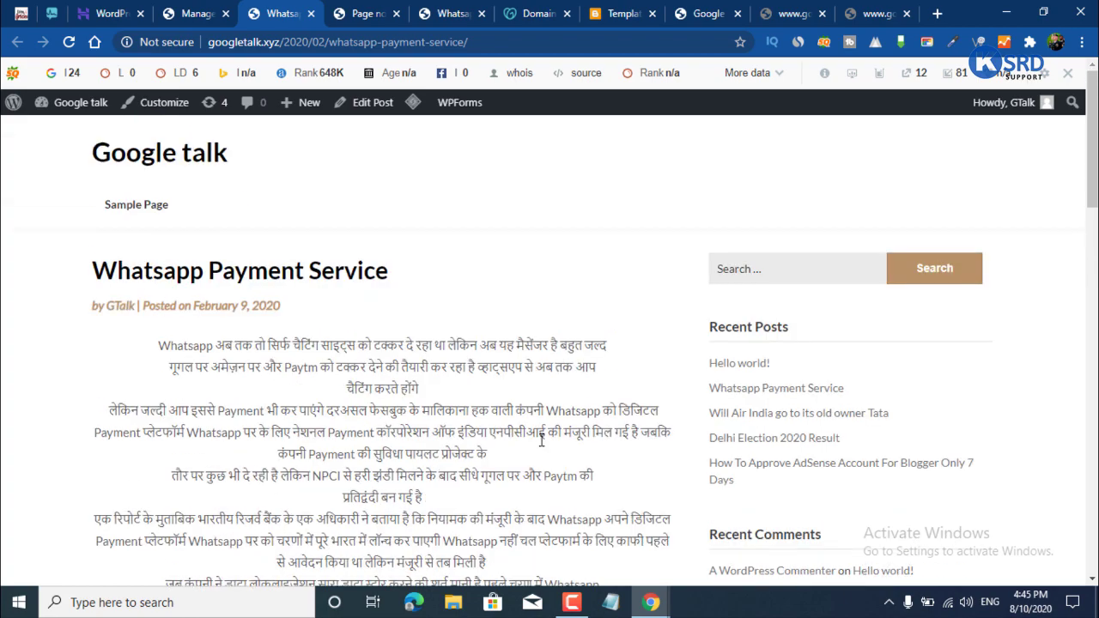
scroll(540, 453, down, 15)
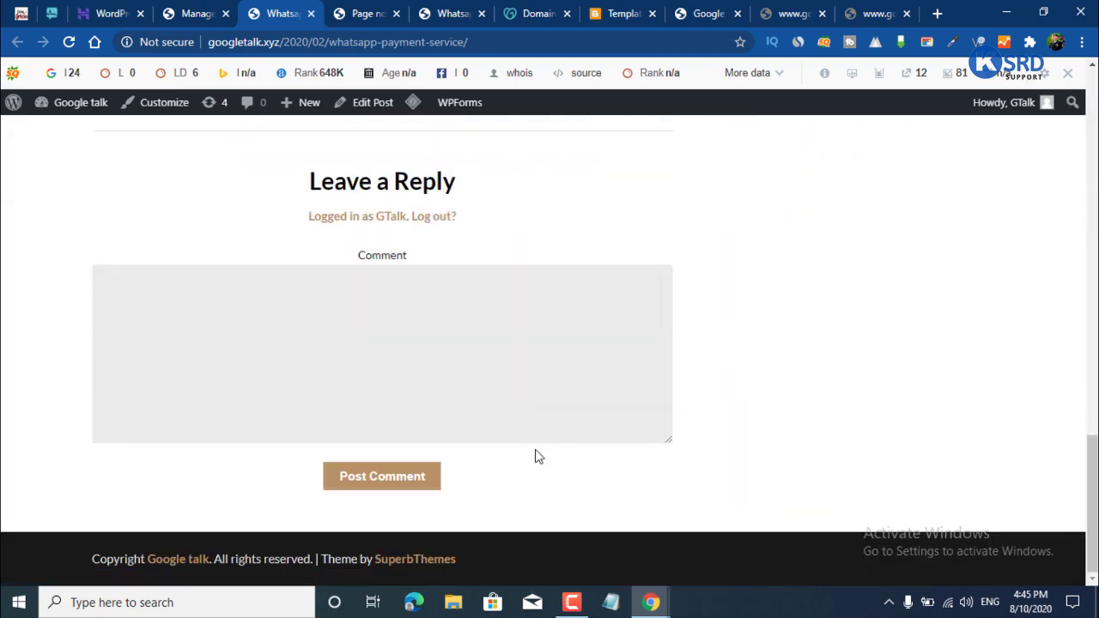
Open the googletalk.xyz home page and examine how the new theme lays out the migrated posts and sidebar.
scroll(536, 456, up, 15)
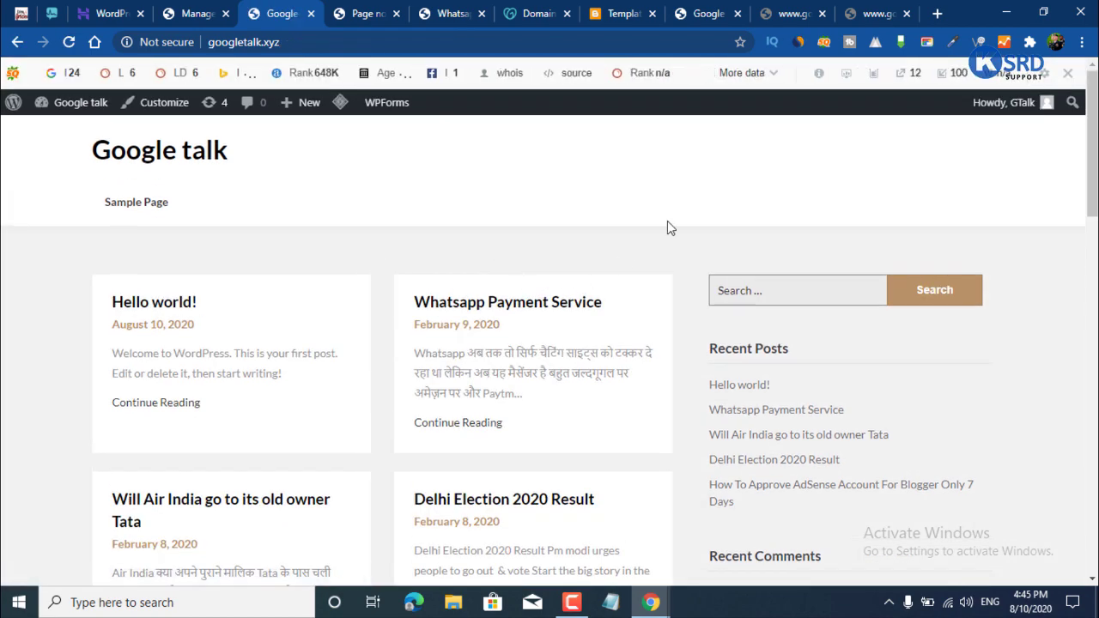
scroll(667, 227, down, 10)
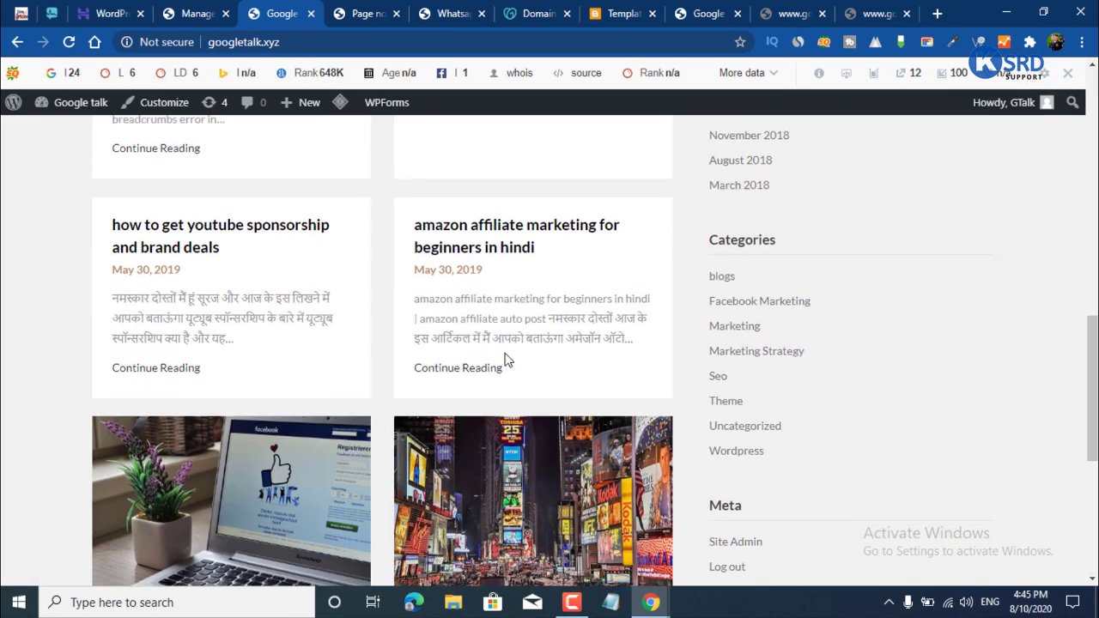
scroll(508, 362, down, 5)
scroll(515, 367, up, 9)
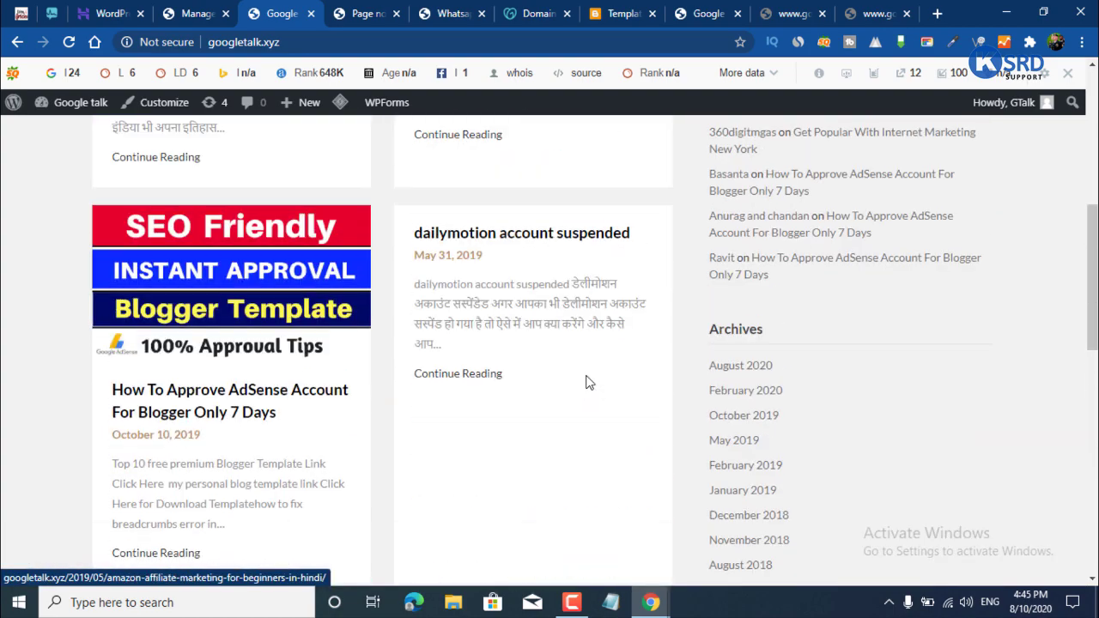
scroll(588, 382, down, 5)
scroll(510, 395, up, 7)
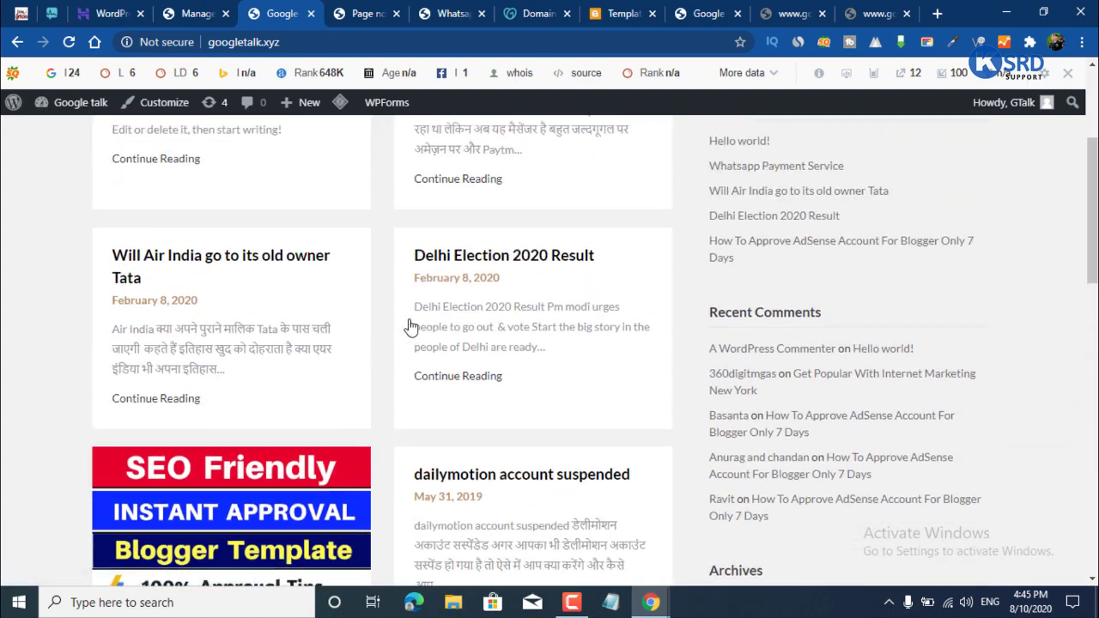
scroll(607, 284, up, 2)
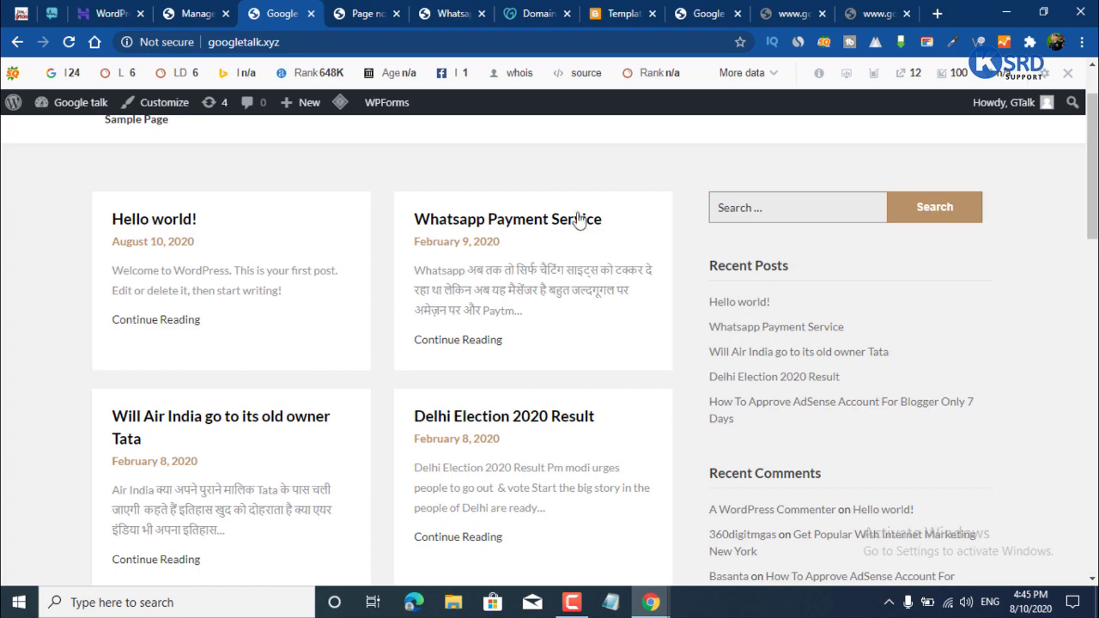
scroll(571, 417, down, 9)
scroll(572, 417, up, 10)
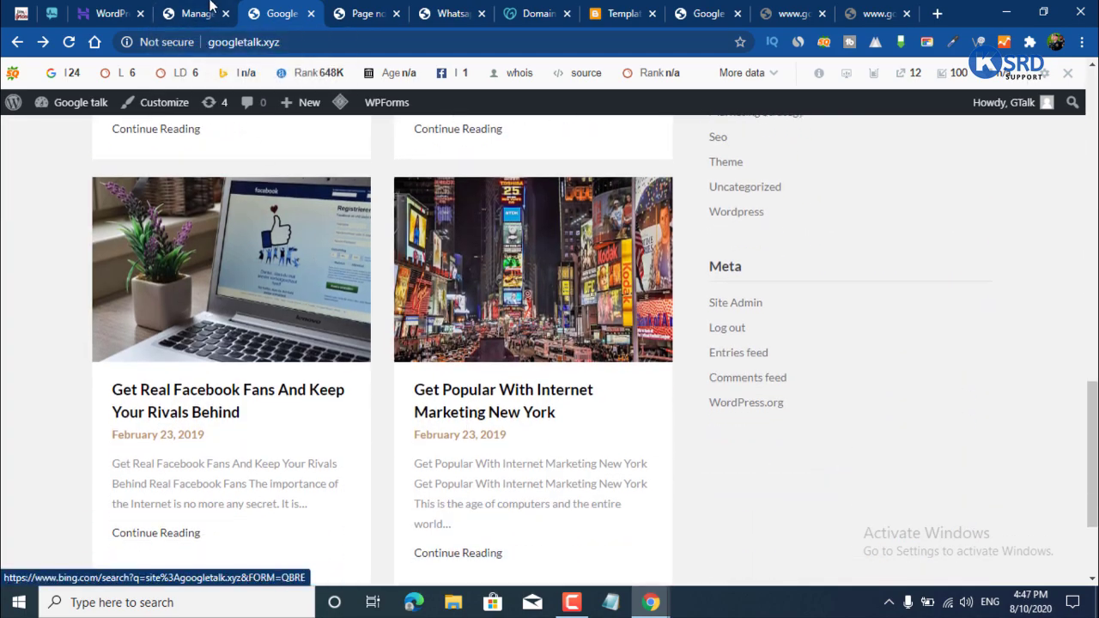
Return to the WordPress dashboard, open the page for adding plugins and search for "header".
click(210, 7)
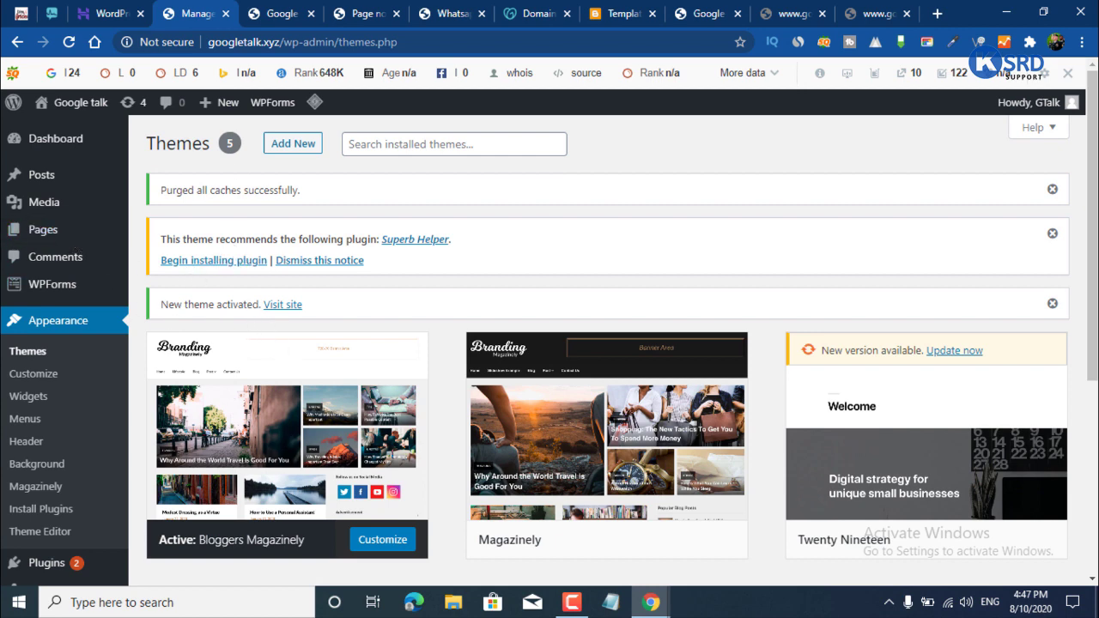
scroll(54, 351, down, 5)
scroll(60, 369, up, 5)
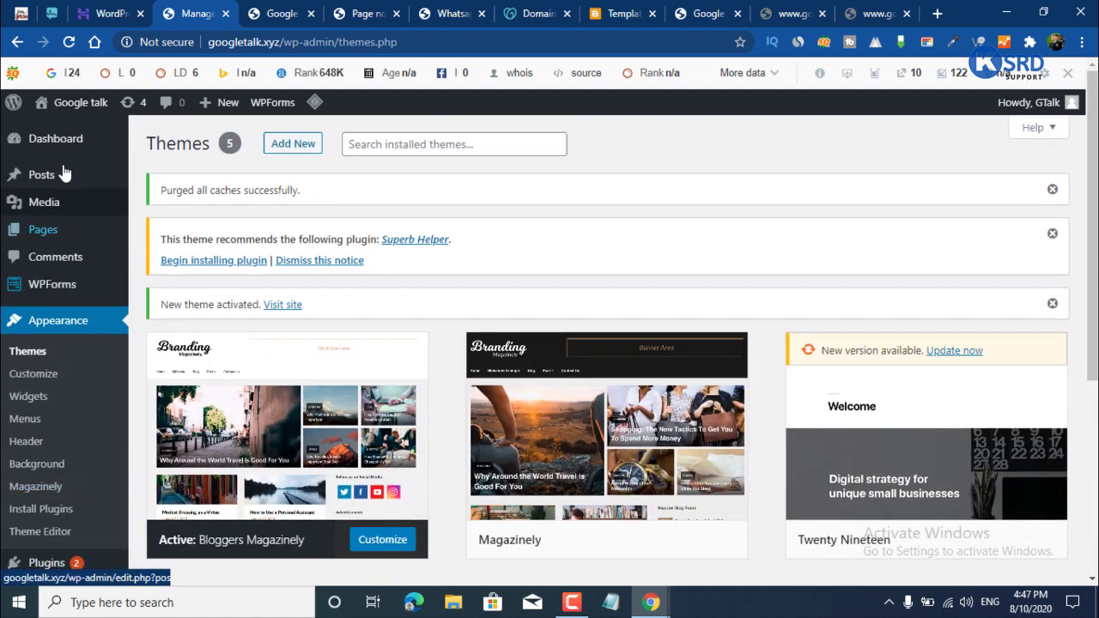
scroll(34, 386, down, 4)
mouse_move(68, 387)
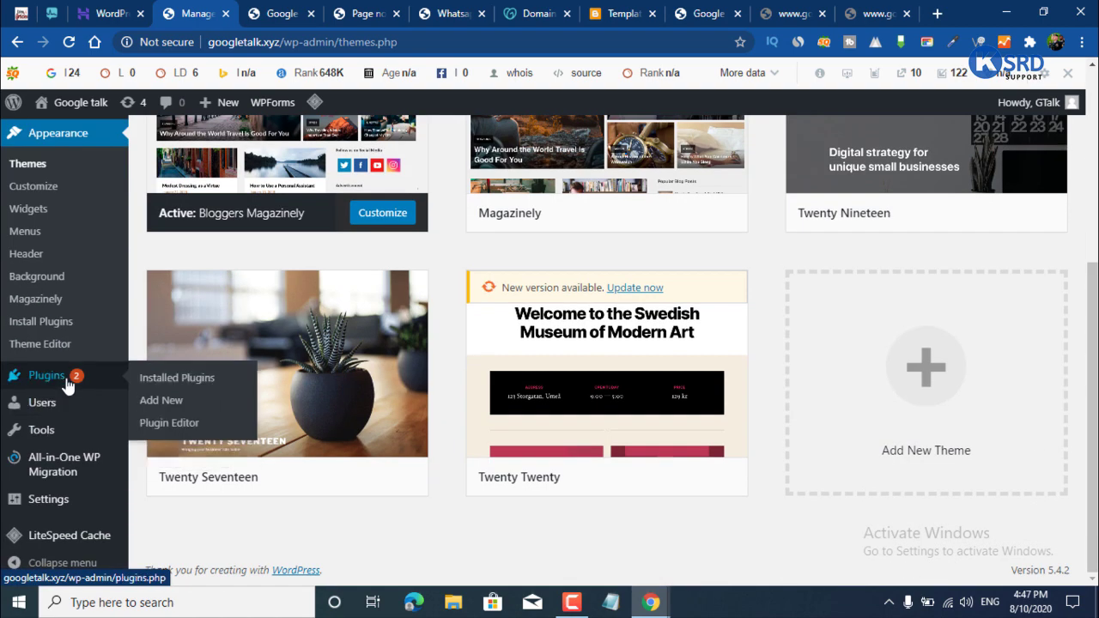
click(166, 409)
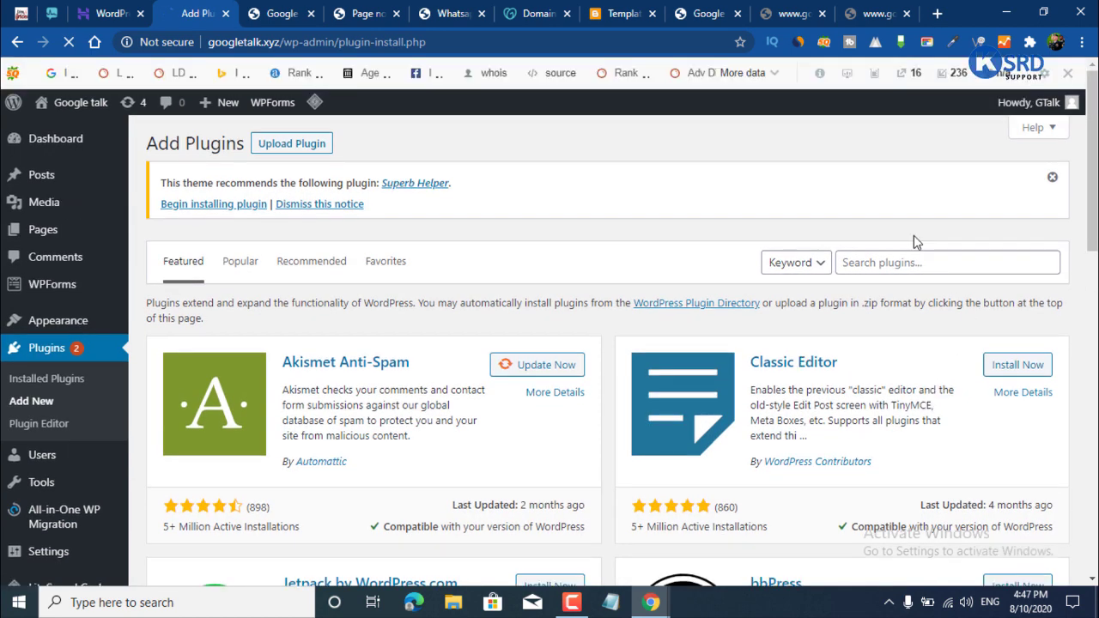
click(914, 258)
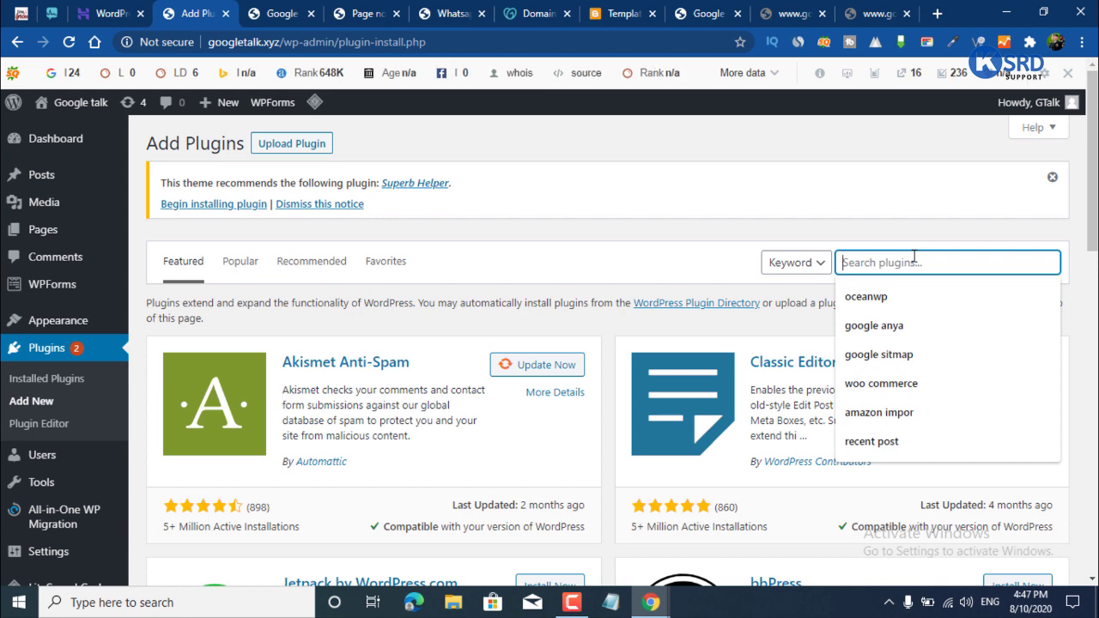
text(header)
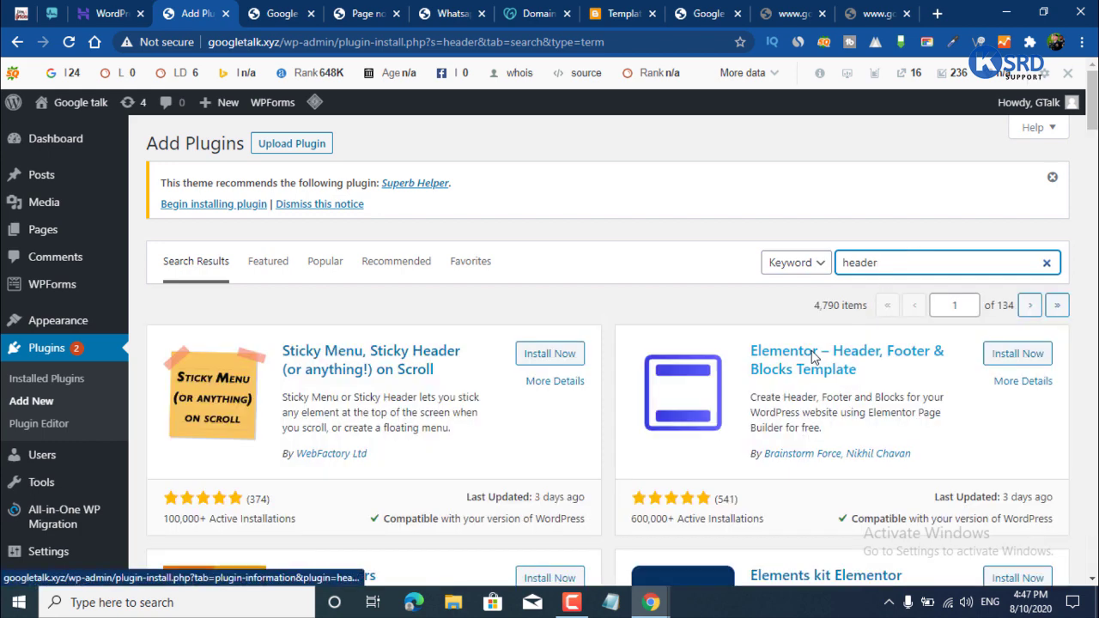
Find the Insert Headers and Footers plugin by WPBeginner in the results and install it.
scroll(772, 365, down, 1)
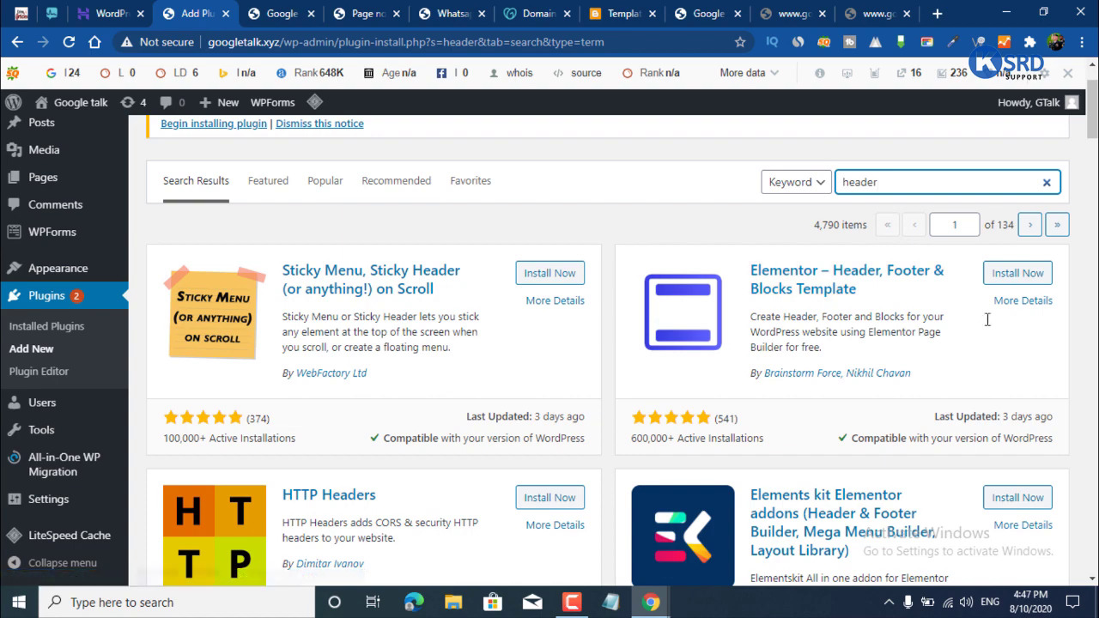
scroll(859, 266, down, 1)
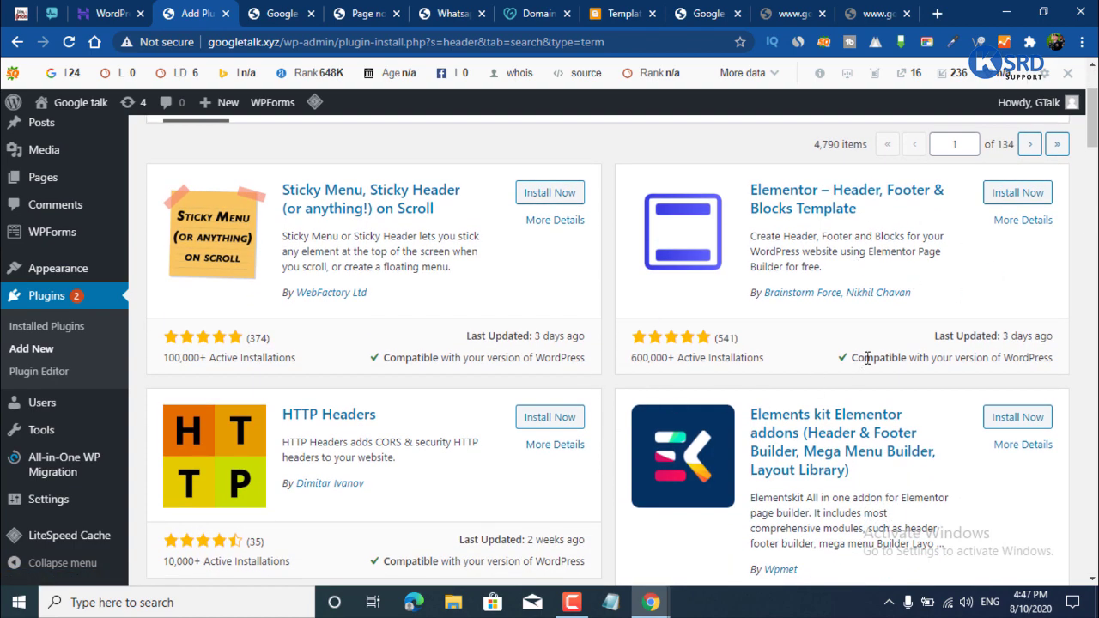
scroll(867, 359, down, 4)
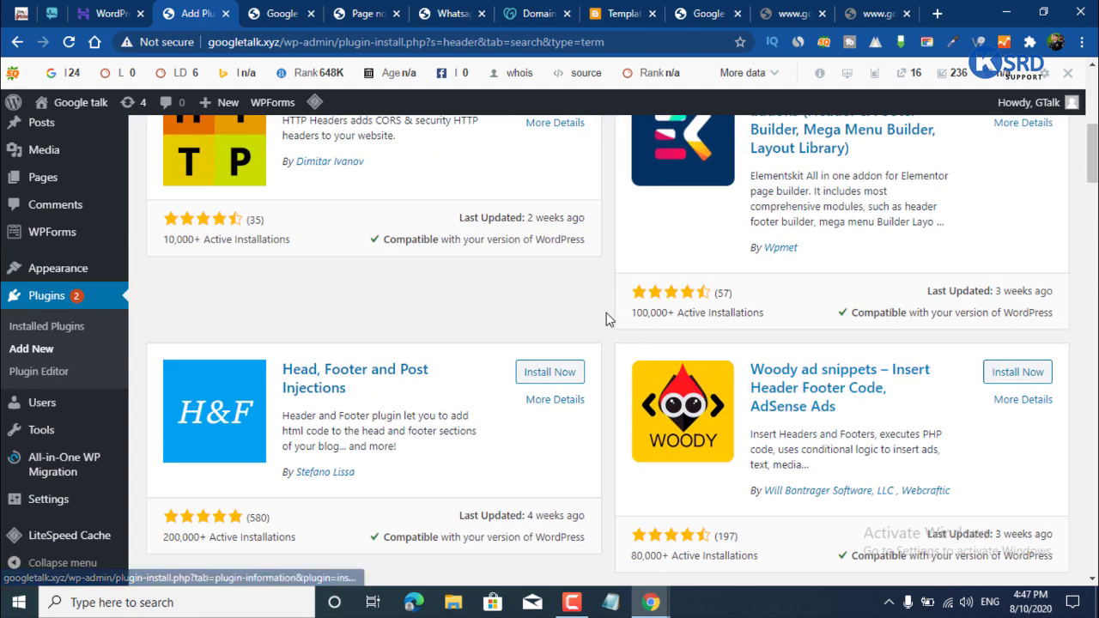
scroll(606, 315, down, 1)
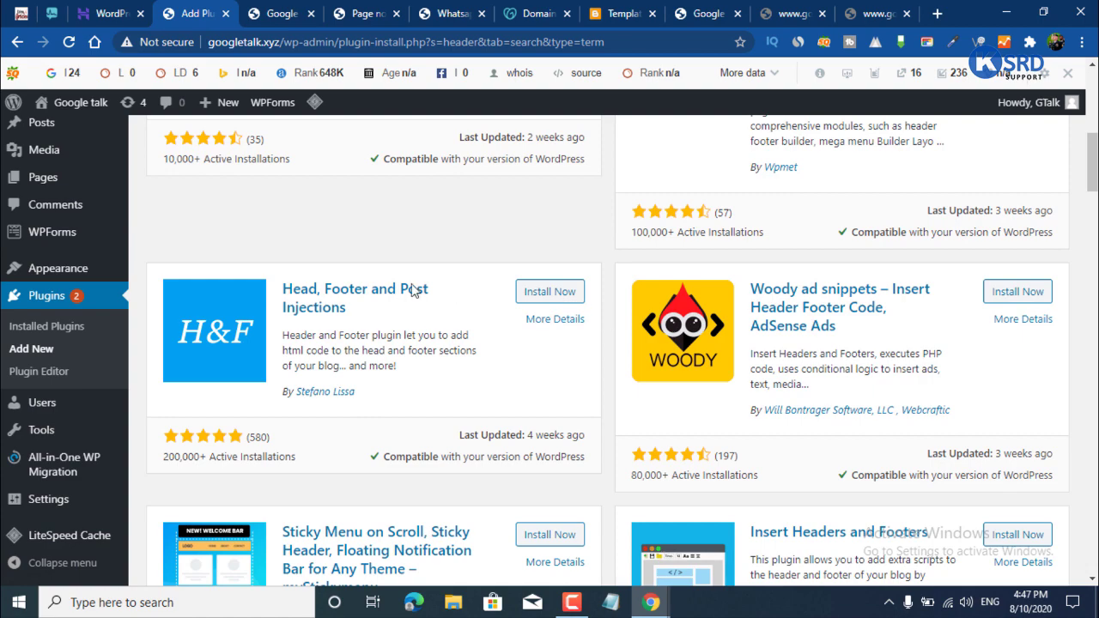
scroll(464, 301, down, 3)
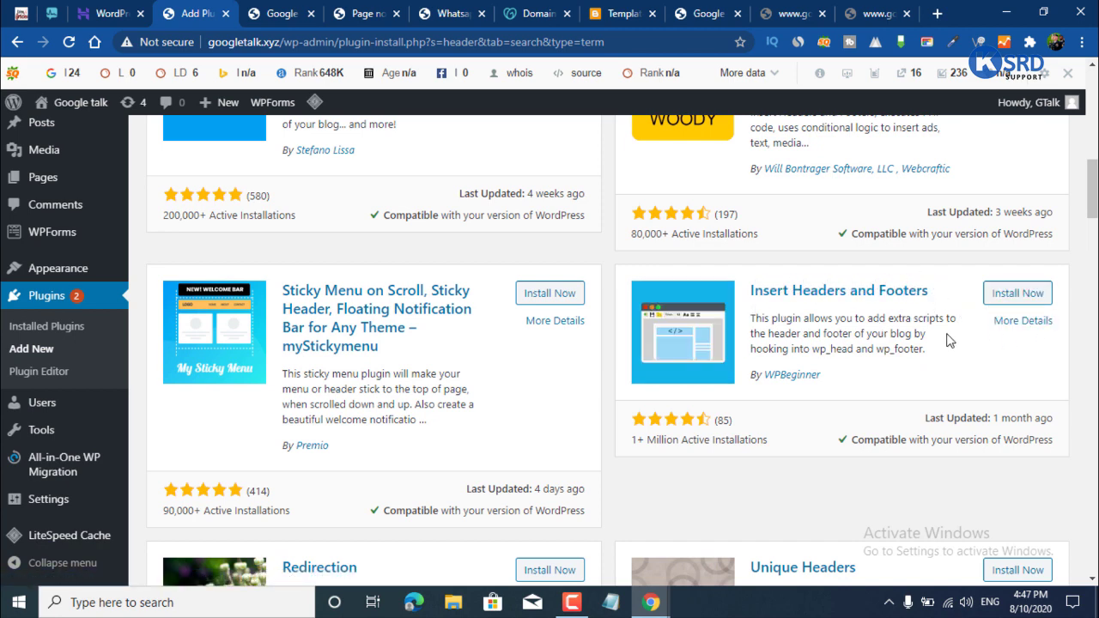
click(1016, 295)
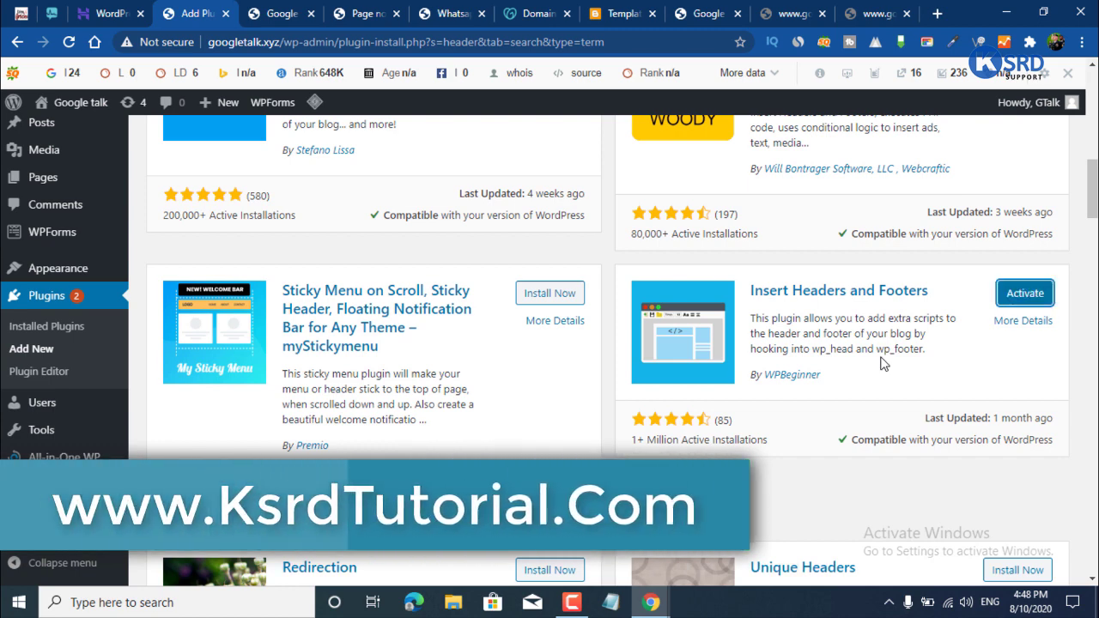
Activate the Insert Headers and Footers plugin and open its settings page with the script fields.
click(1034, 298)
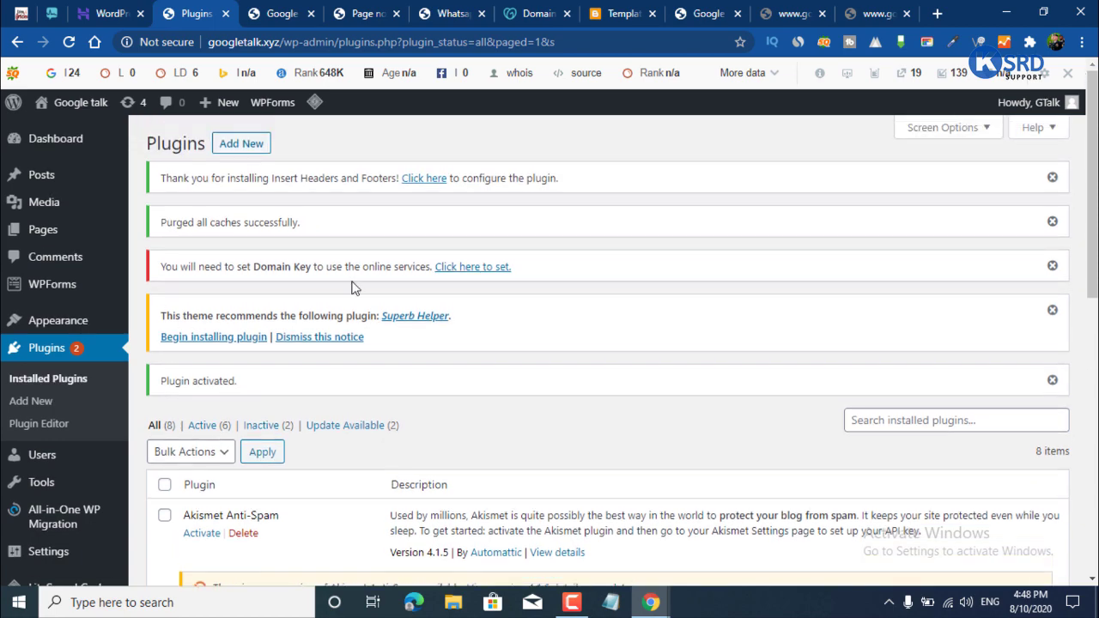
scroll(352, 287, down, 5)
scroll(302, 442, up, 4)
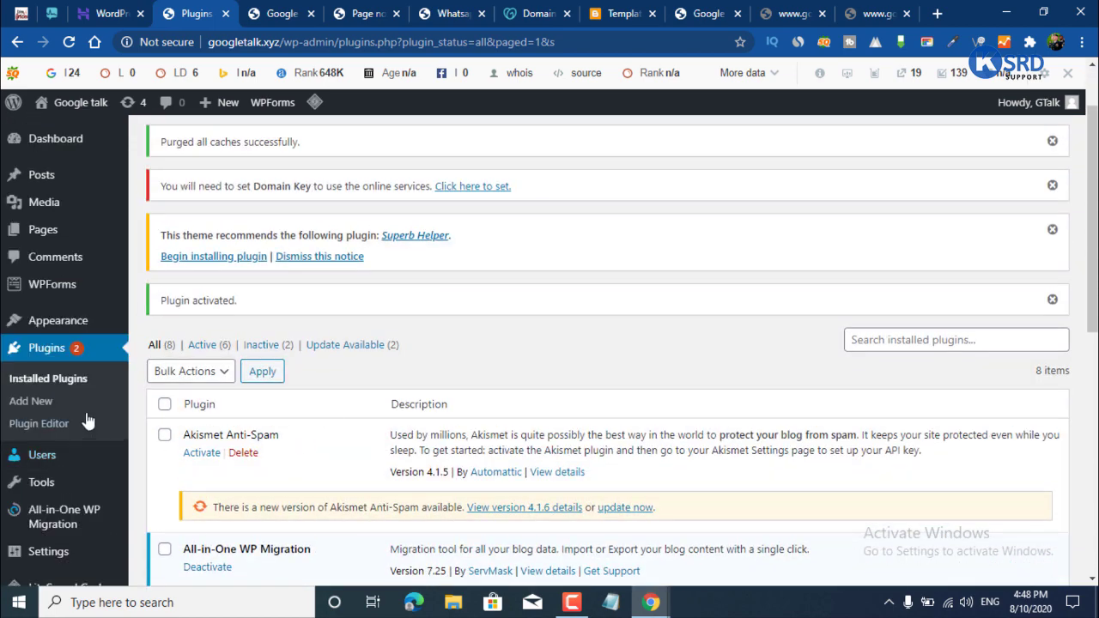
scroll(90, 419, down, 2)
mouse_move(76, 473)
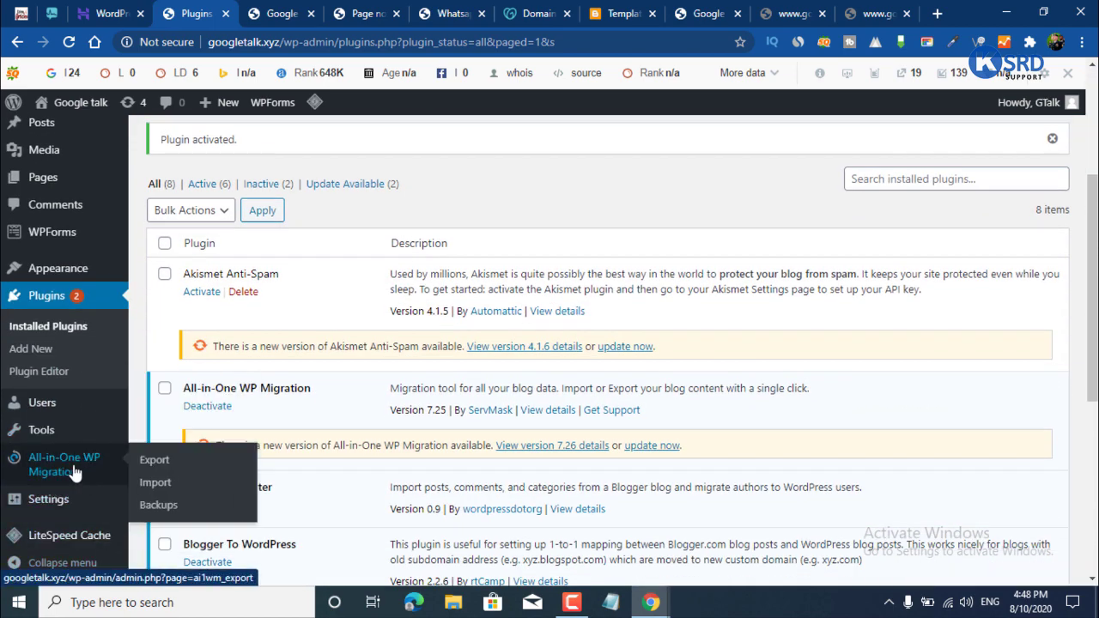
mouse_move(49, 513)
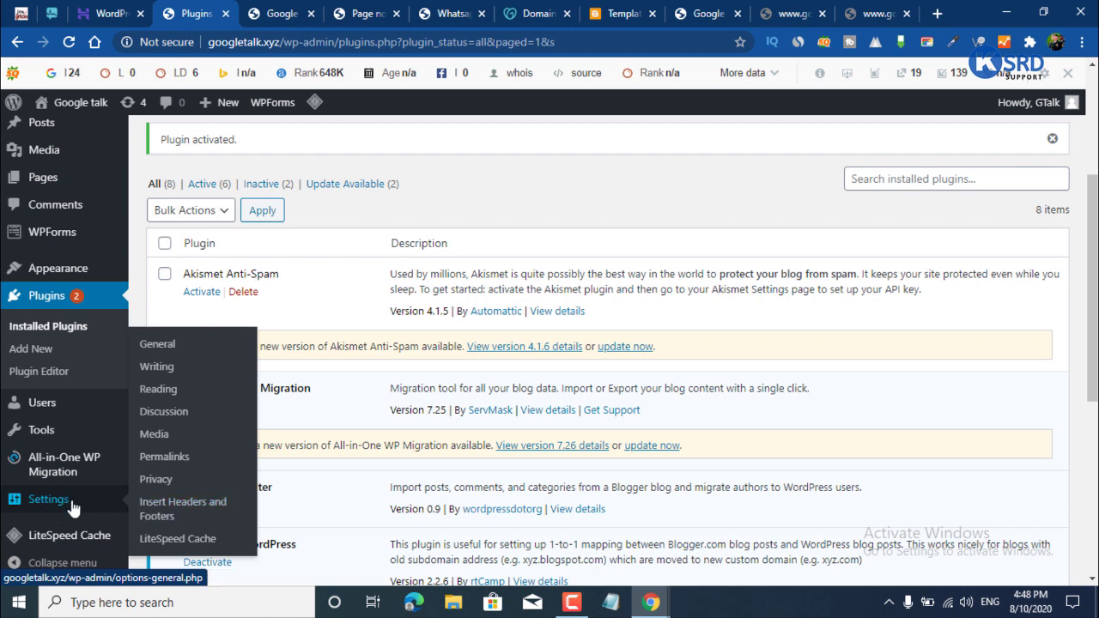
click(187, 512)
scroll(517, 277, down, 3)
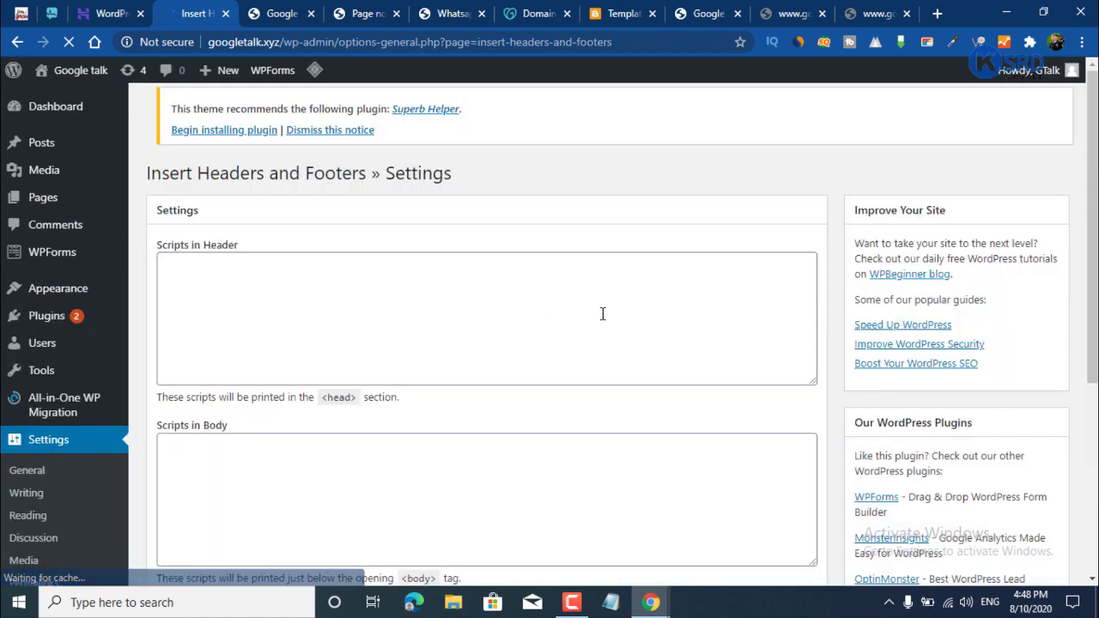
scroll(573, 375, down, 4)
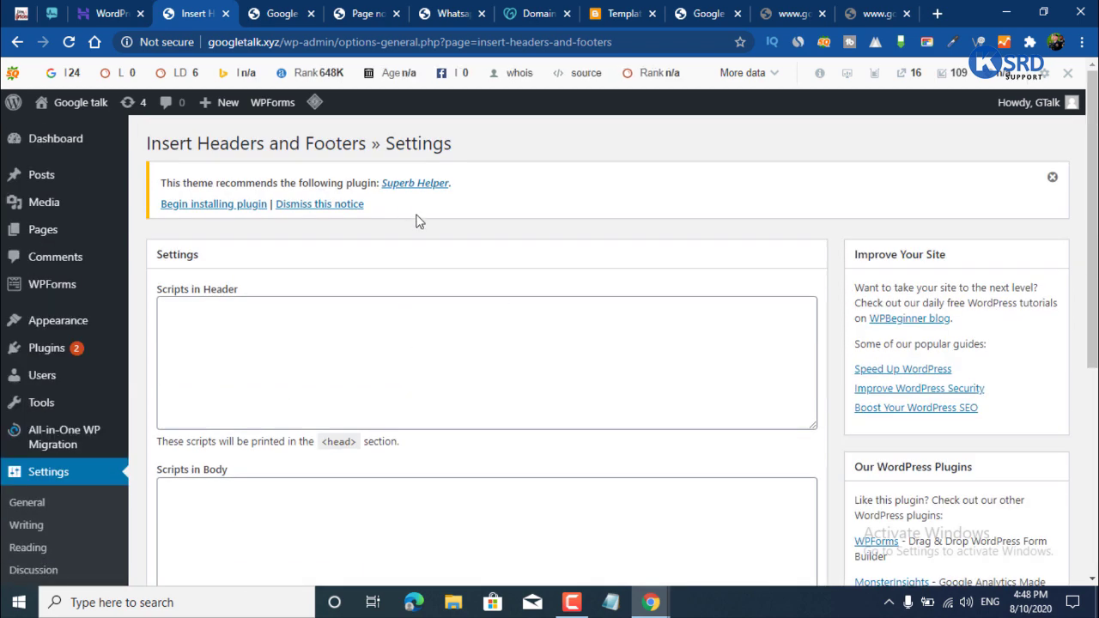
Check the googletalk.xyz home page, then switch to Google AdSense and examine the googletalk.xyz row in the ads overview.
click(276, 11)
scroll(478, 422, up, 10)
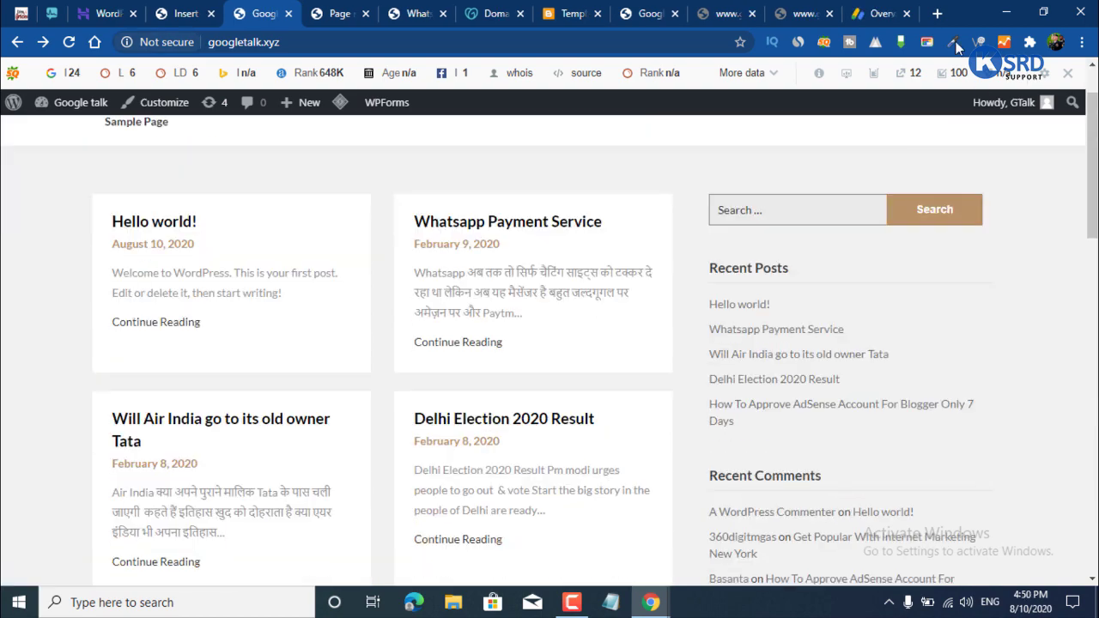
click(875, 13)
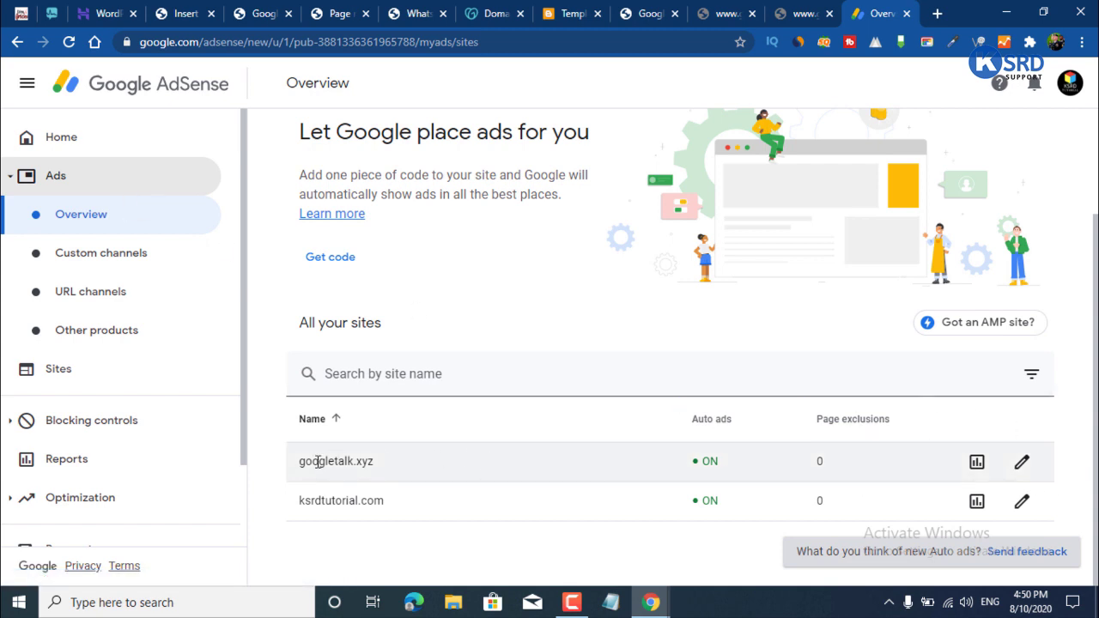
key(ctrl+shift+d)
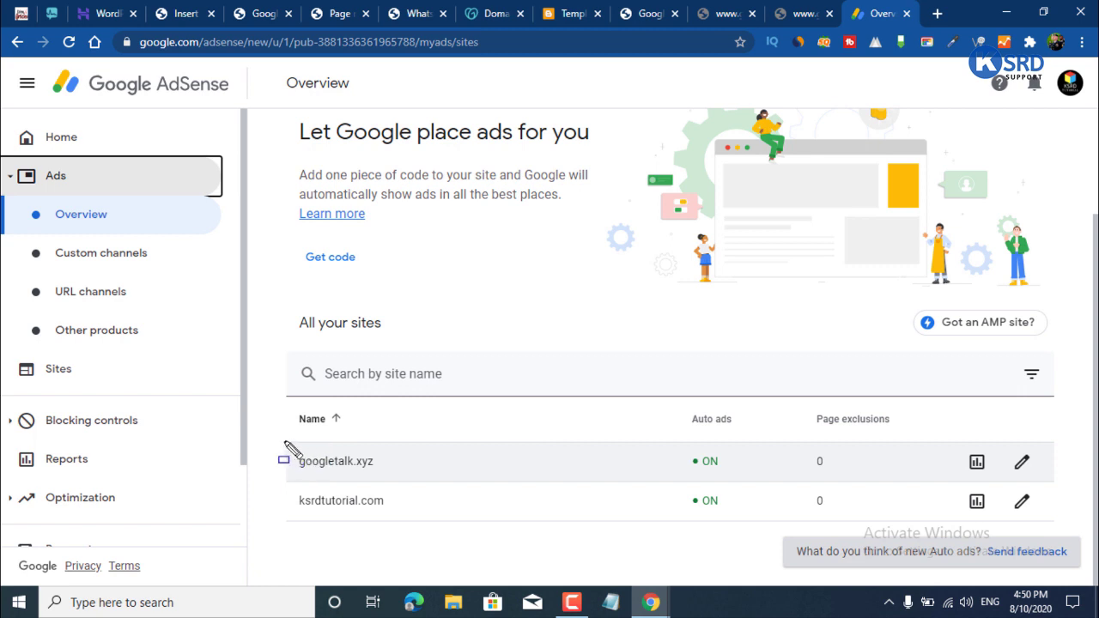
mouse_move(286, 443)
mouse_down()
mouse_move(582, 491)
mouse_move(966, 487)
mouse_move(1049, 475)
mouse_move(1055, 486)
mouse_up()
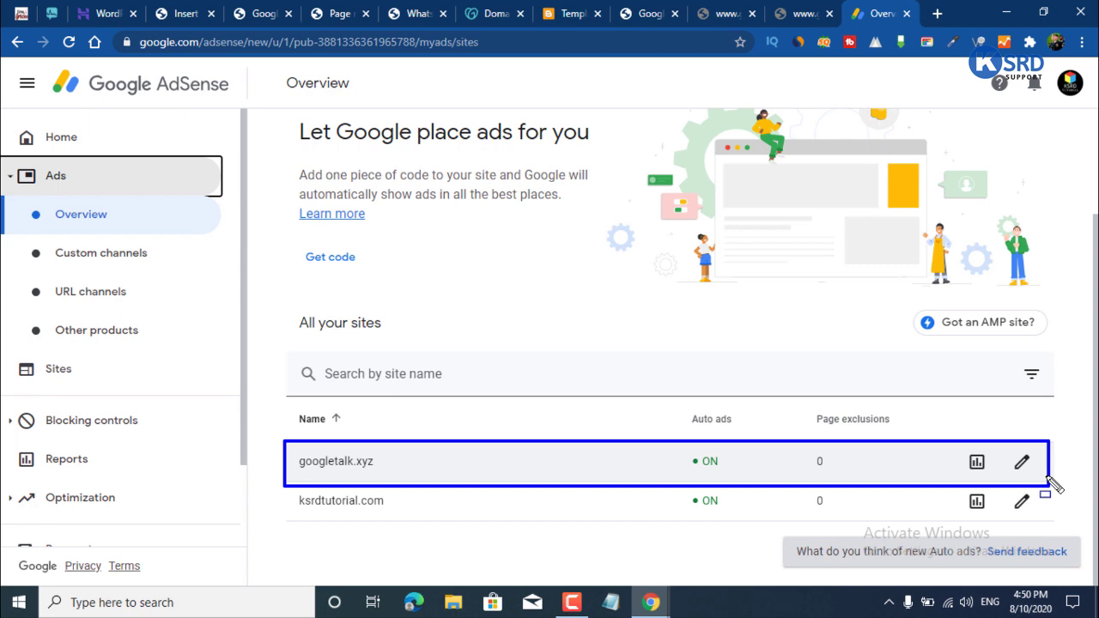
key(Escape)
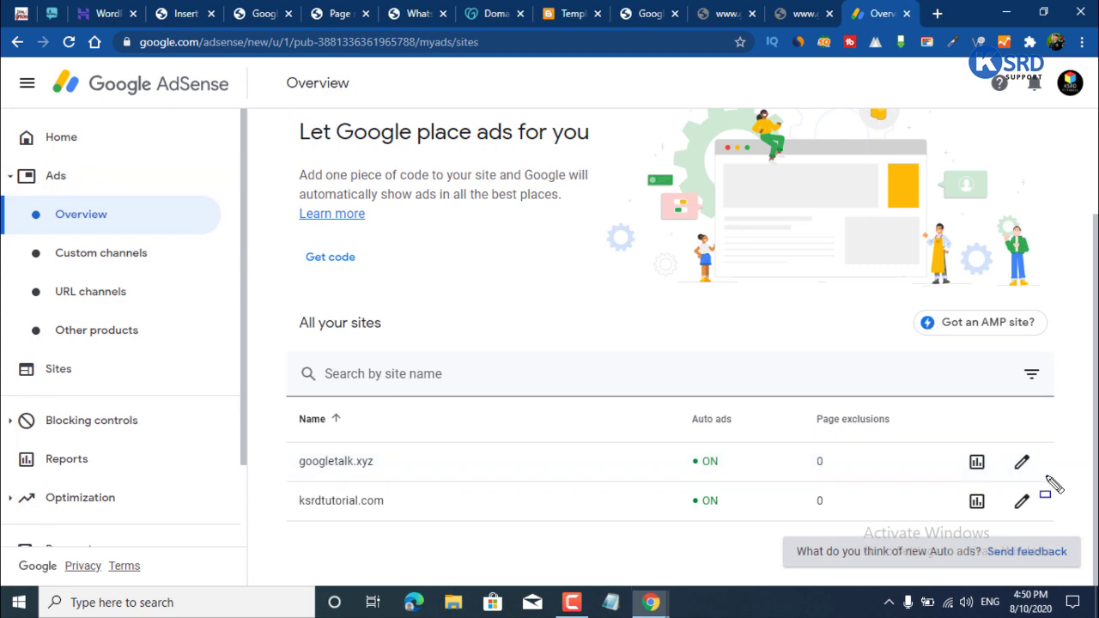
Get the AdSense auto ads code, copy the snippet and close the code dialog.
click(330, 258)
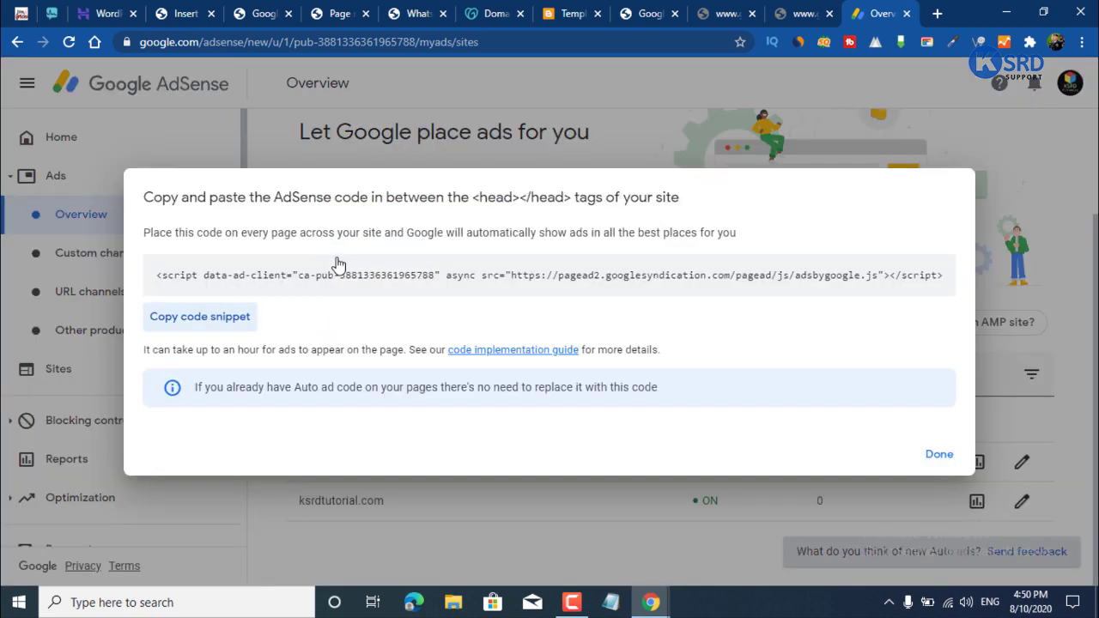
click(222, 323)
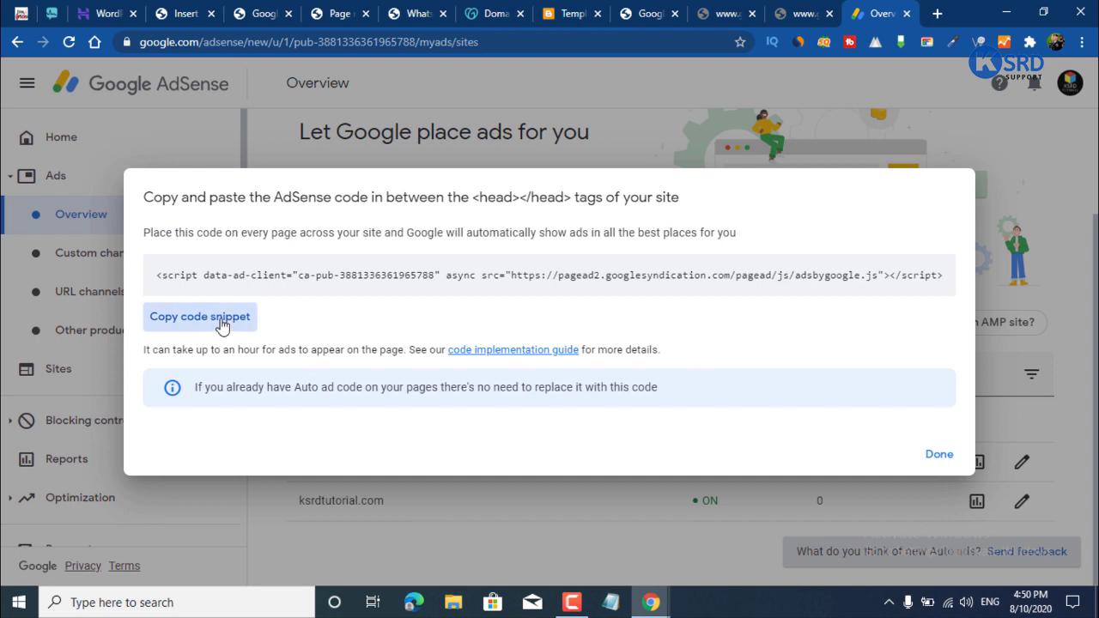
click(752, 279)
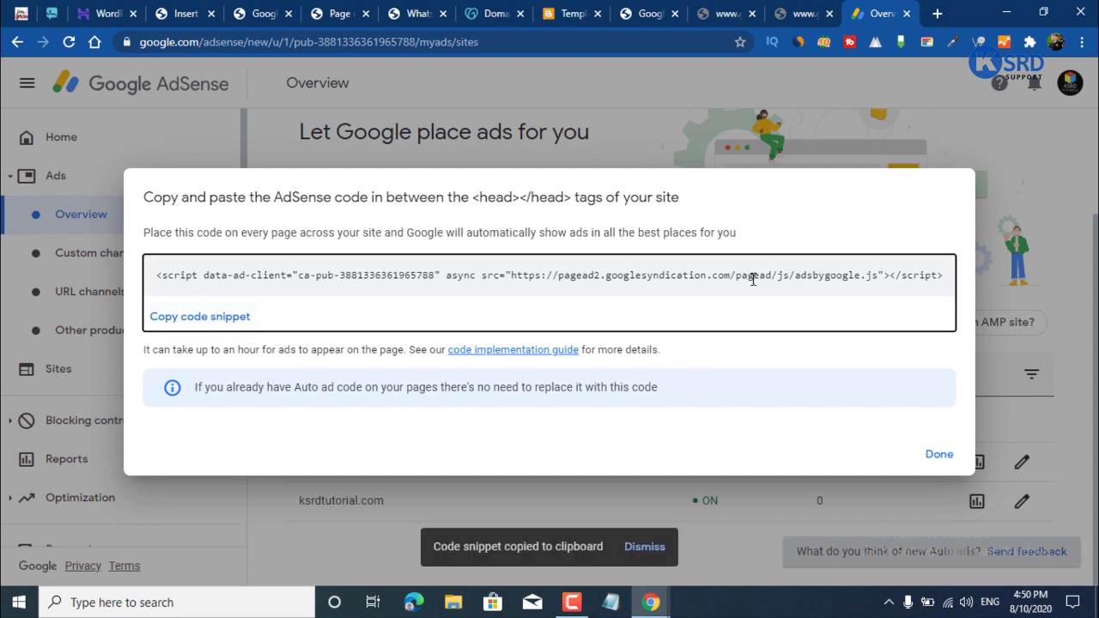
key(ctrl+a)
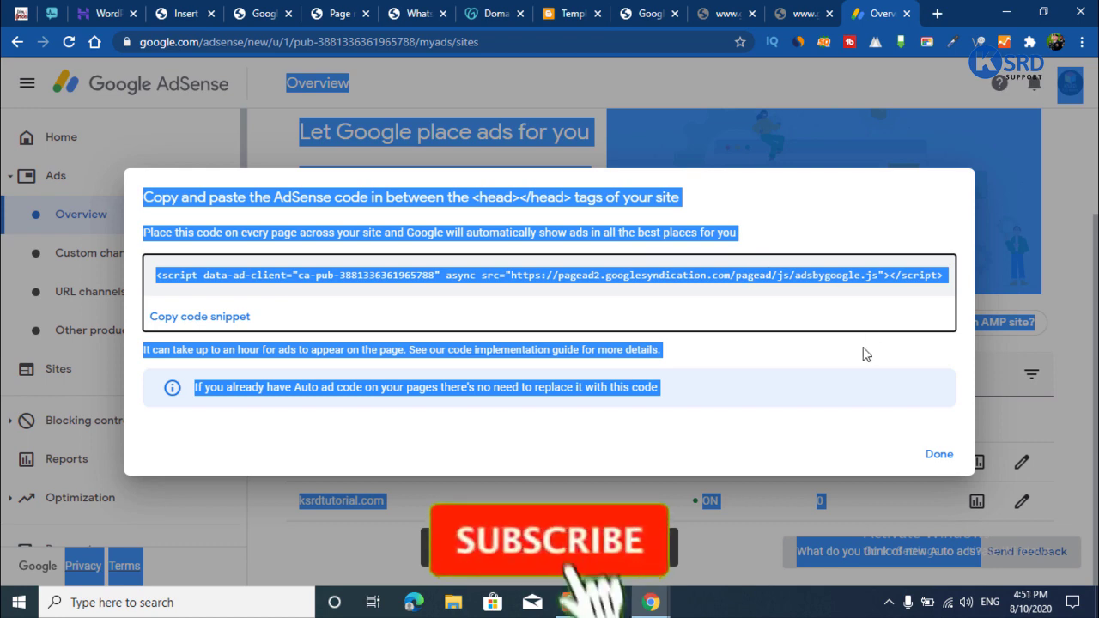
click(684, 363)
click(184, 326)
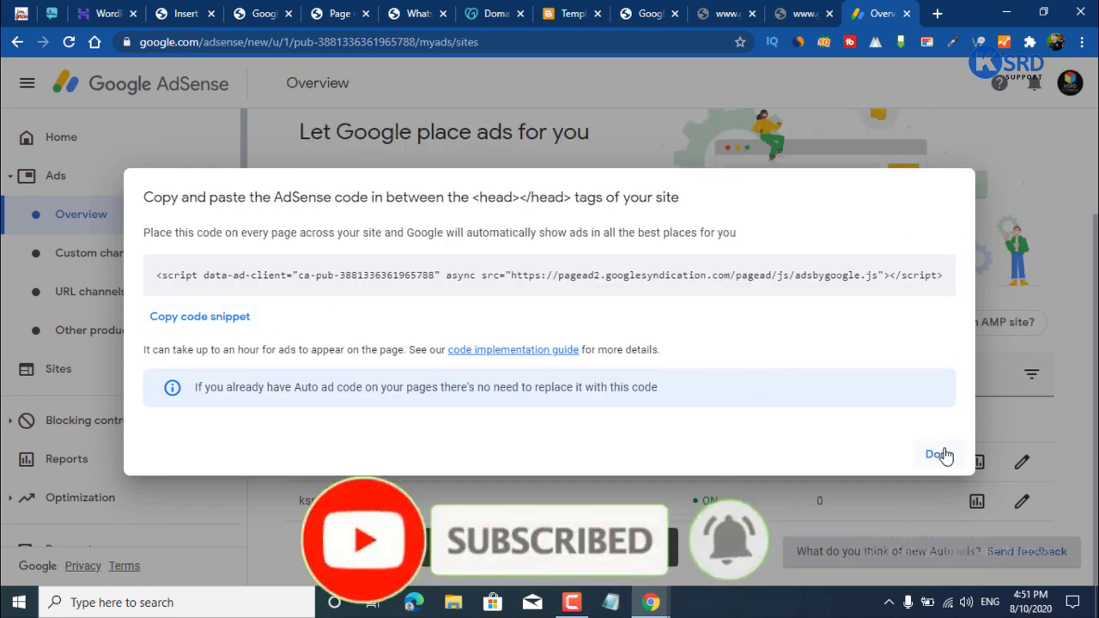
click(939, 453)
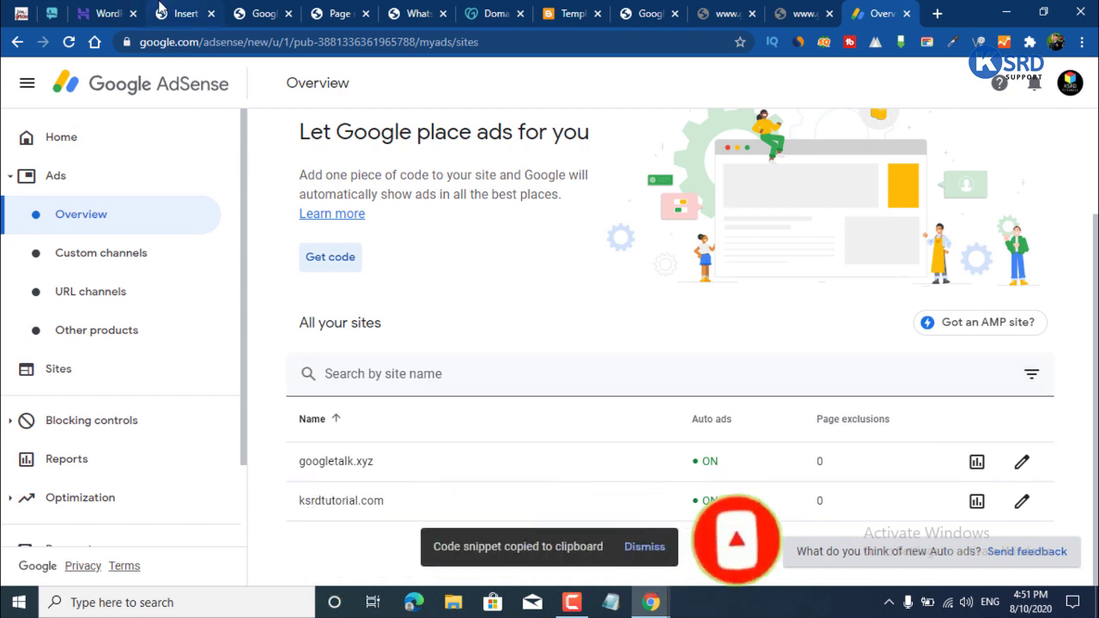
Paste the AdSense snippet into Scripts in Header of the Insert Headers and Footers settings and save.
click(189, 10)
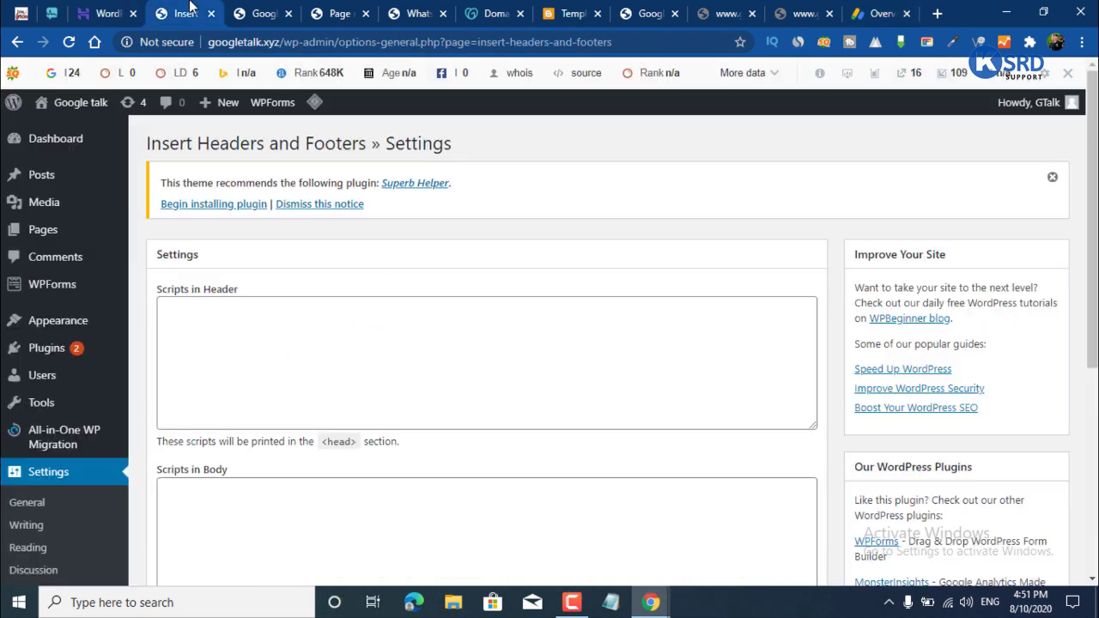
click(165, 413)
drag(152, 142, 437, 143)
click(495, 149)
click(250, 331)
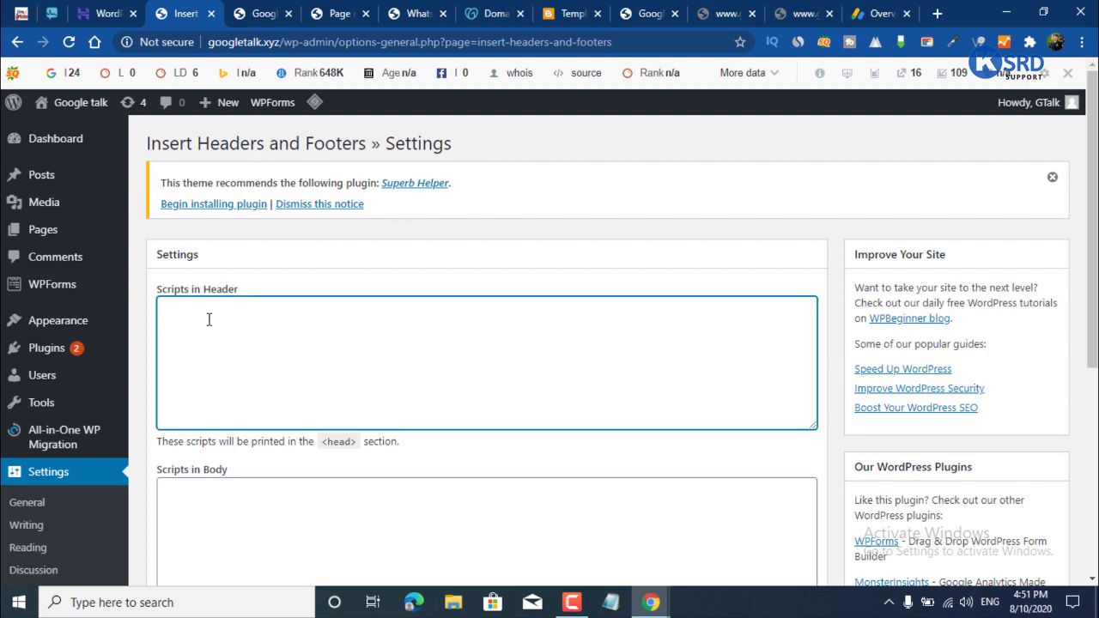
key(ctrl+v)
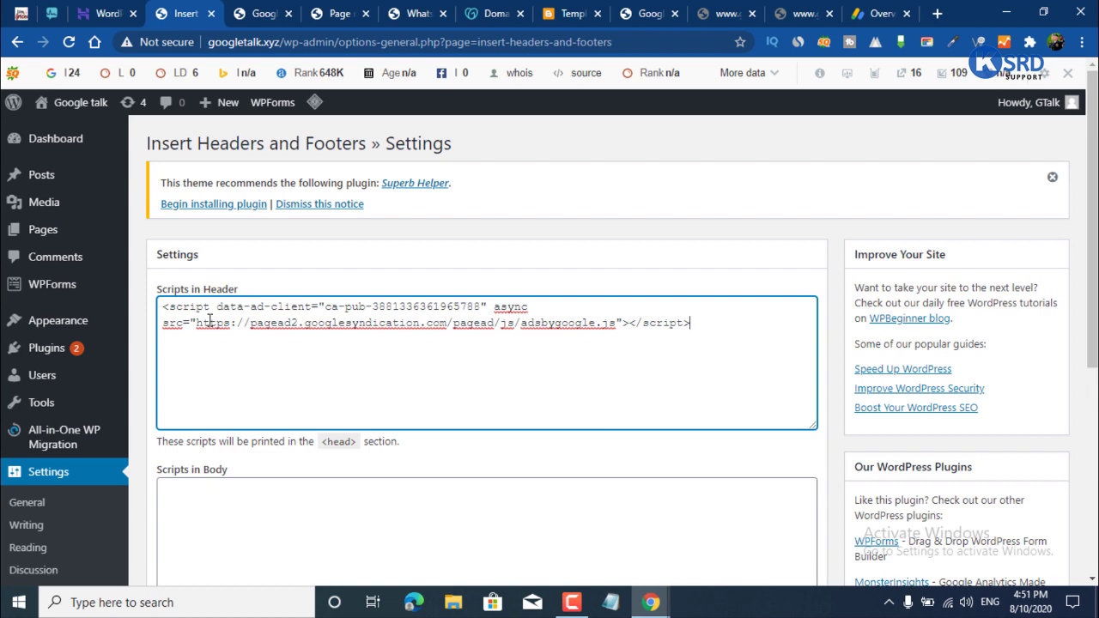
scroll(652, 404, down, 4)
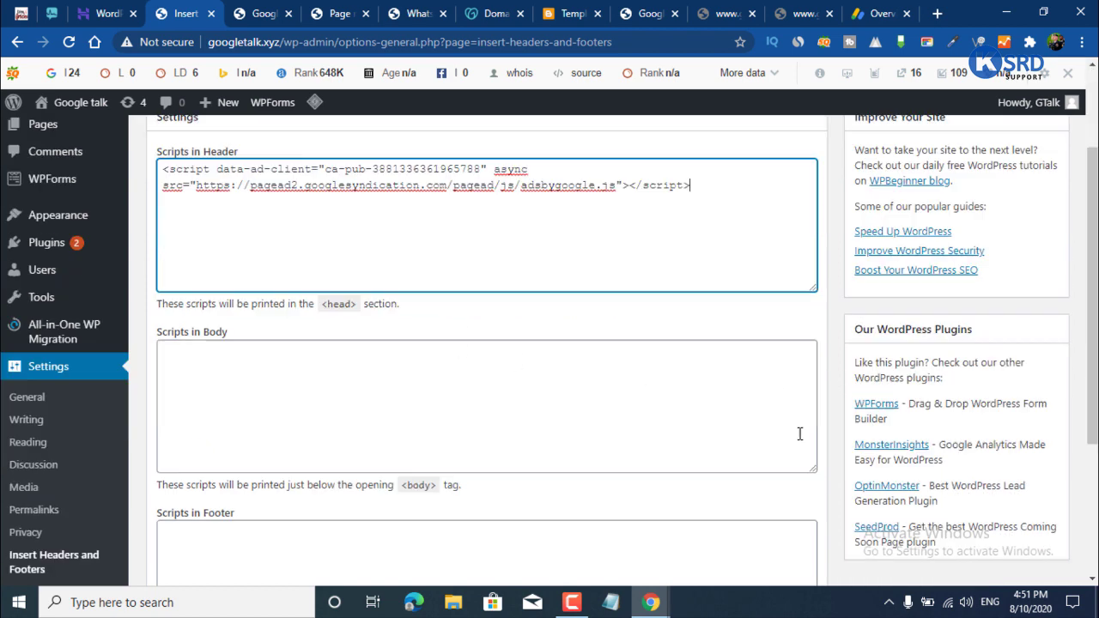
click(178, 472)
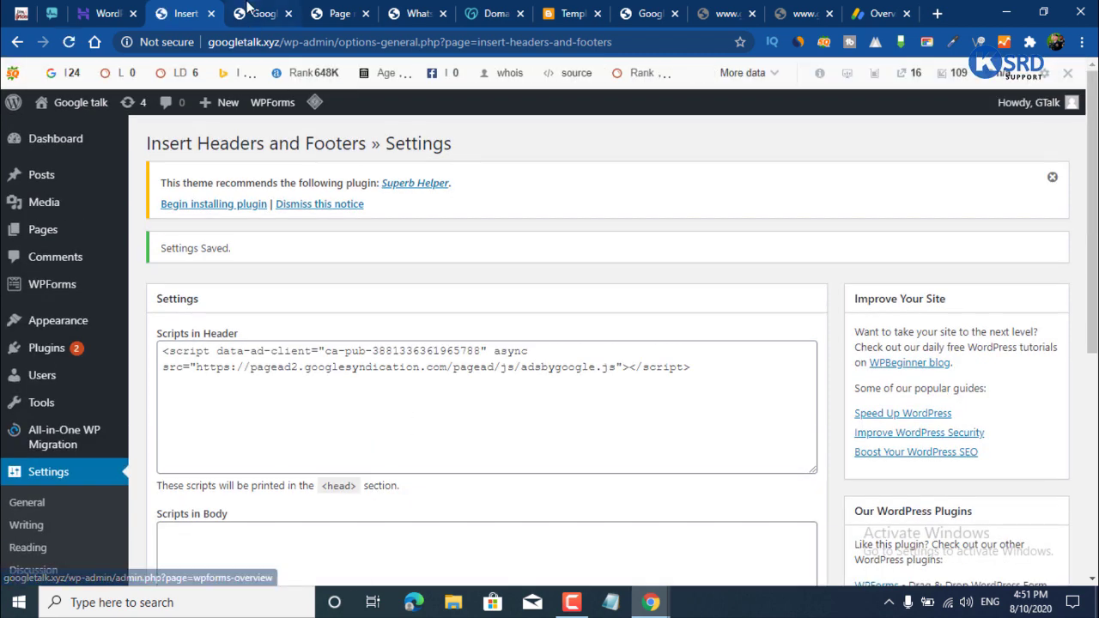
Reload the googletalk.xyz home page twice and check it from header to footer for AdSense ads.
click(249, 10)
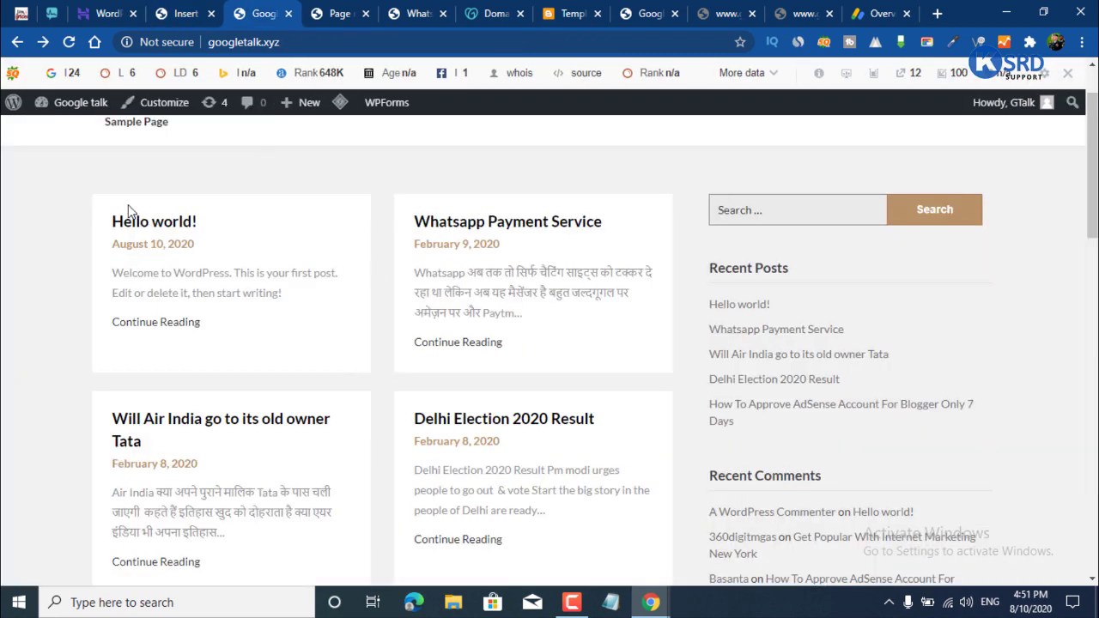
scroll(129, 210, up, 1)
click(69, 42)
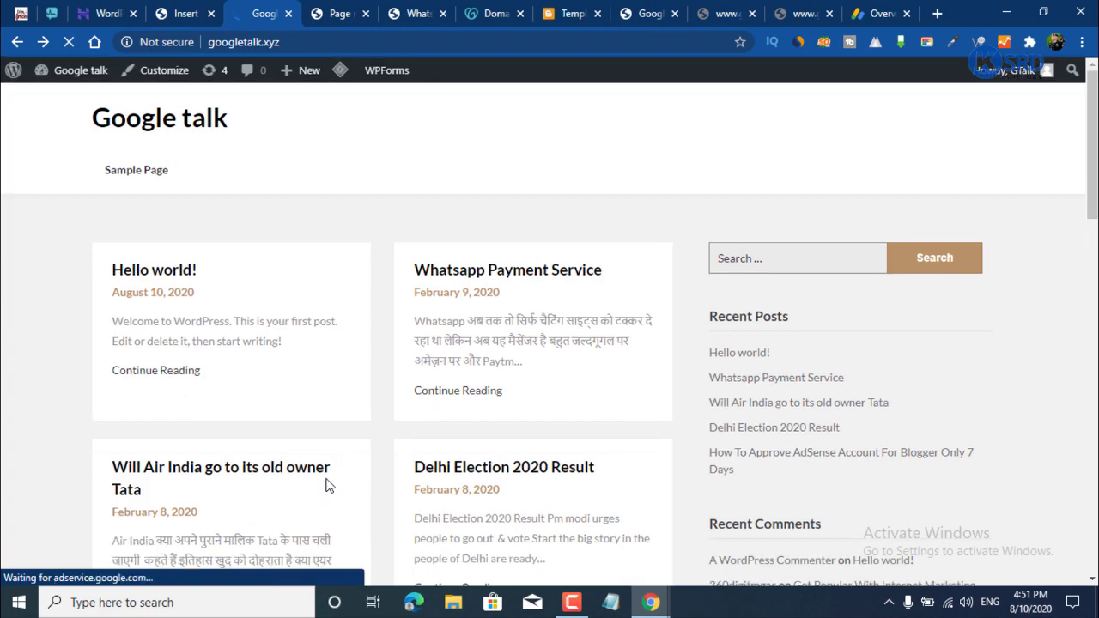
scroll(333, 489, down, 20)
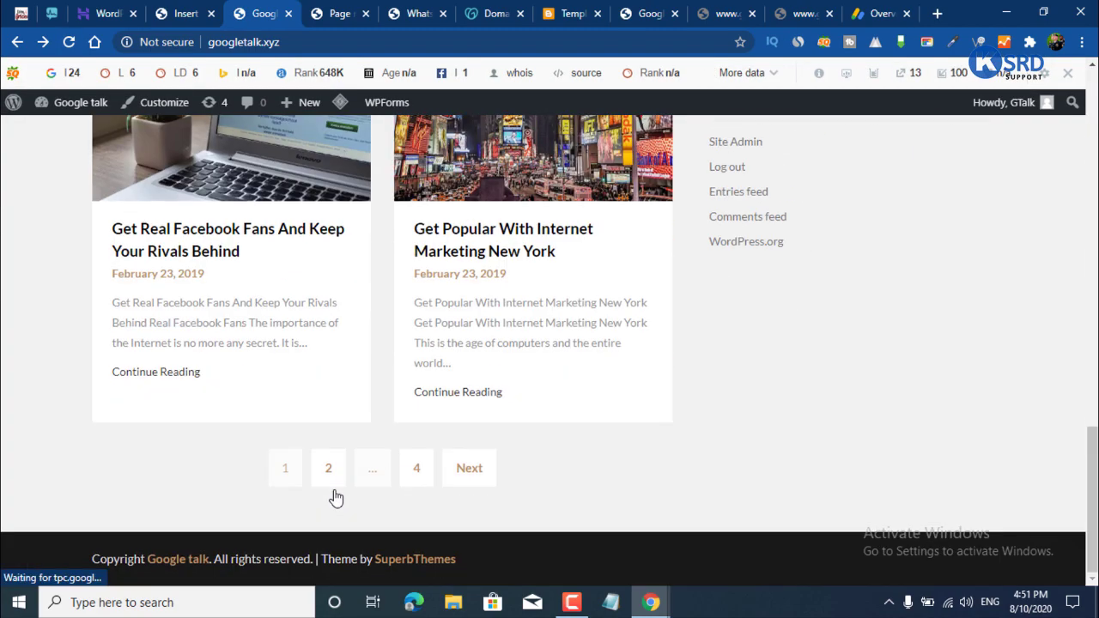
scroll(335, 489, up, 16)
scroll(339, 485, up, 4)
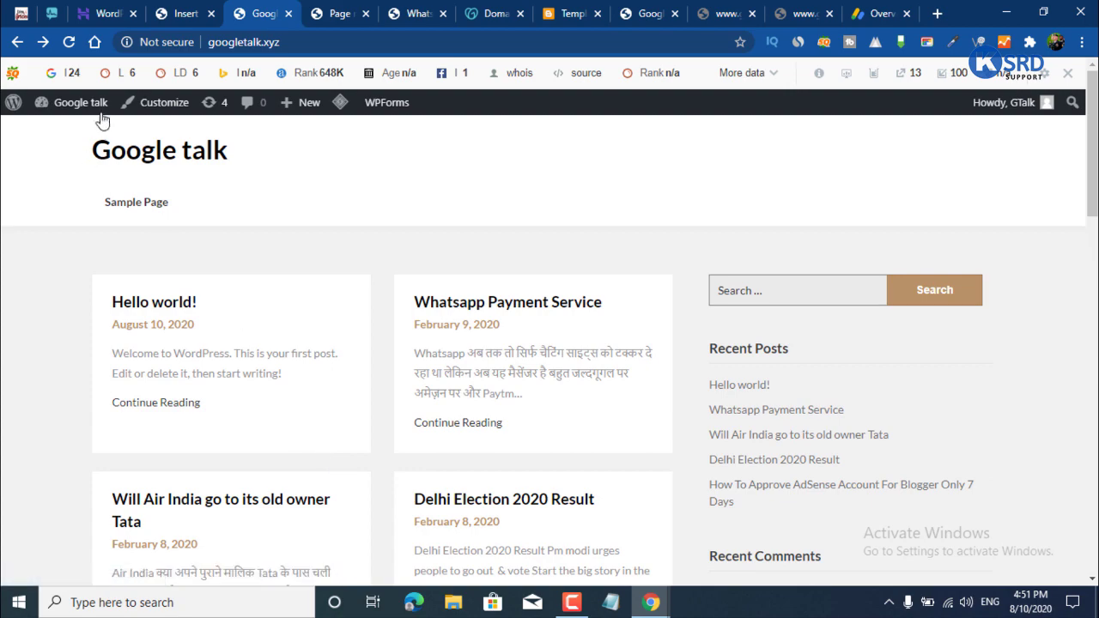
click(69, 42)
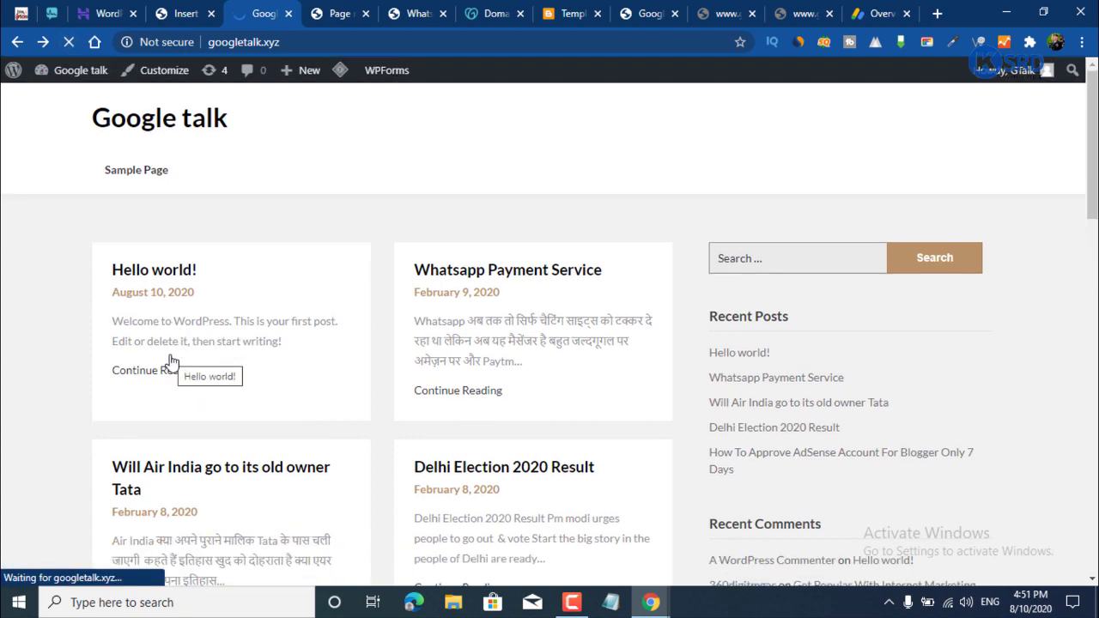
scroll(180, 371, down, 7)
scroll(184, 373, up, 7)
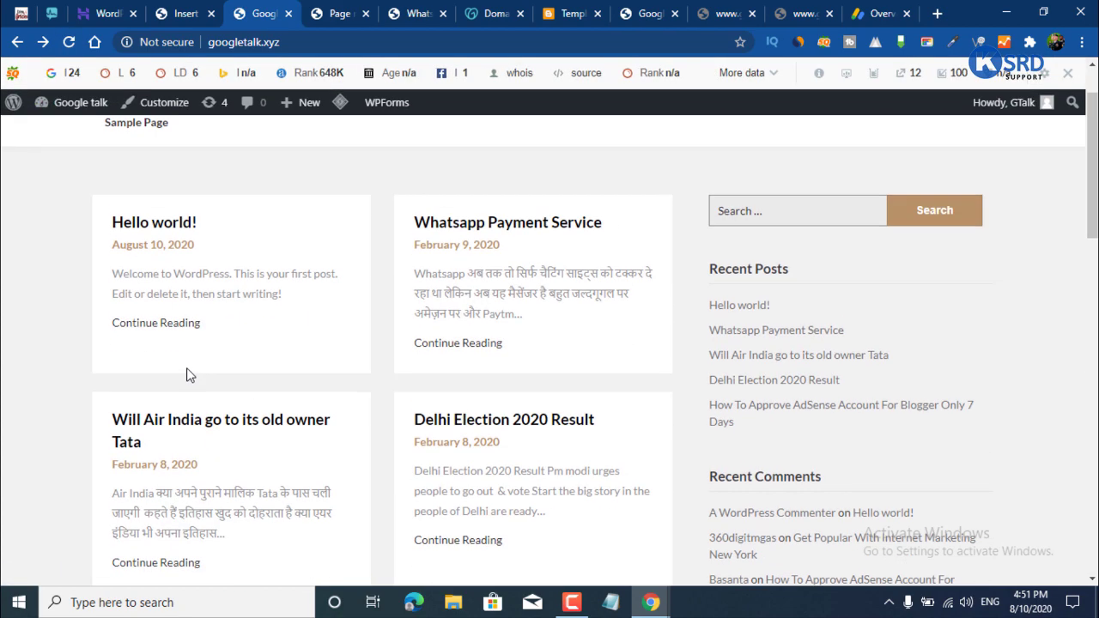
scroll(187, 373, down, 6)
scroll(189, 375, down, 3)
scroll(191, 375, up, 10)
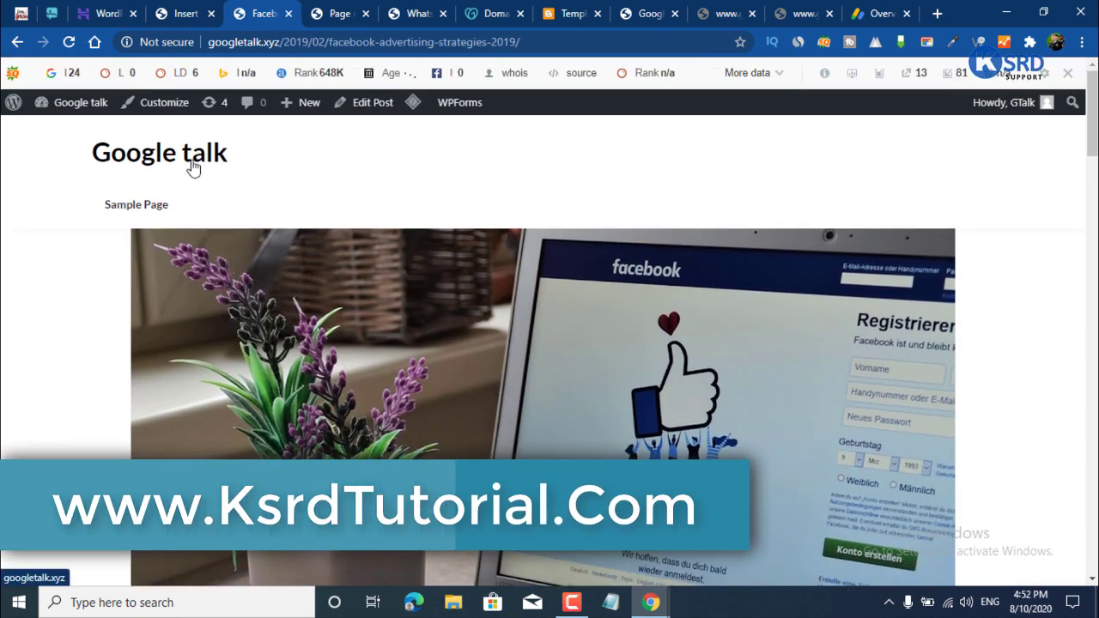
Return from the Facebook advertising post to the googletalk.xyz home page and look through its post list for ads.
click(190, 160)
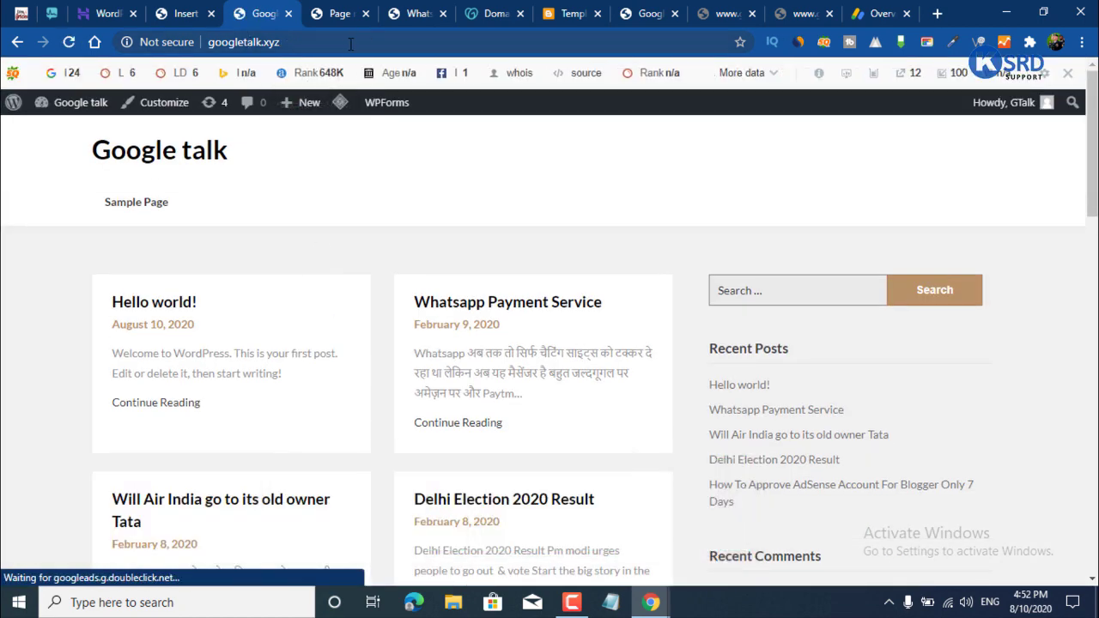
drag(347, 43, 35, 84)
click(17, 272)
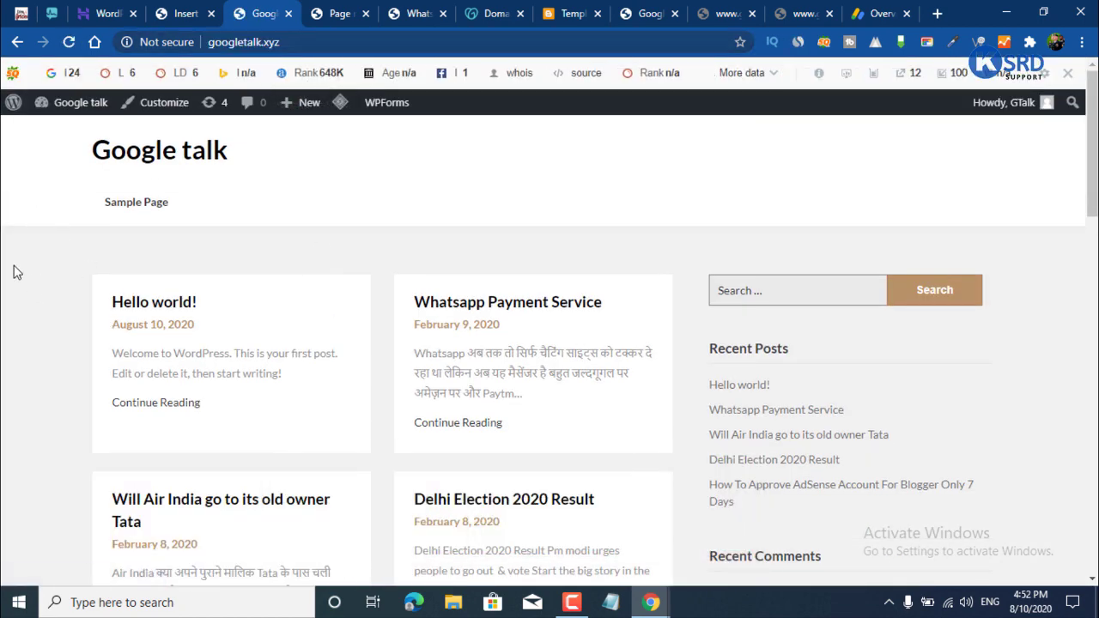
scroll(326, 375, down, 12)
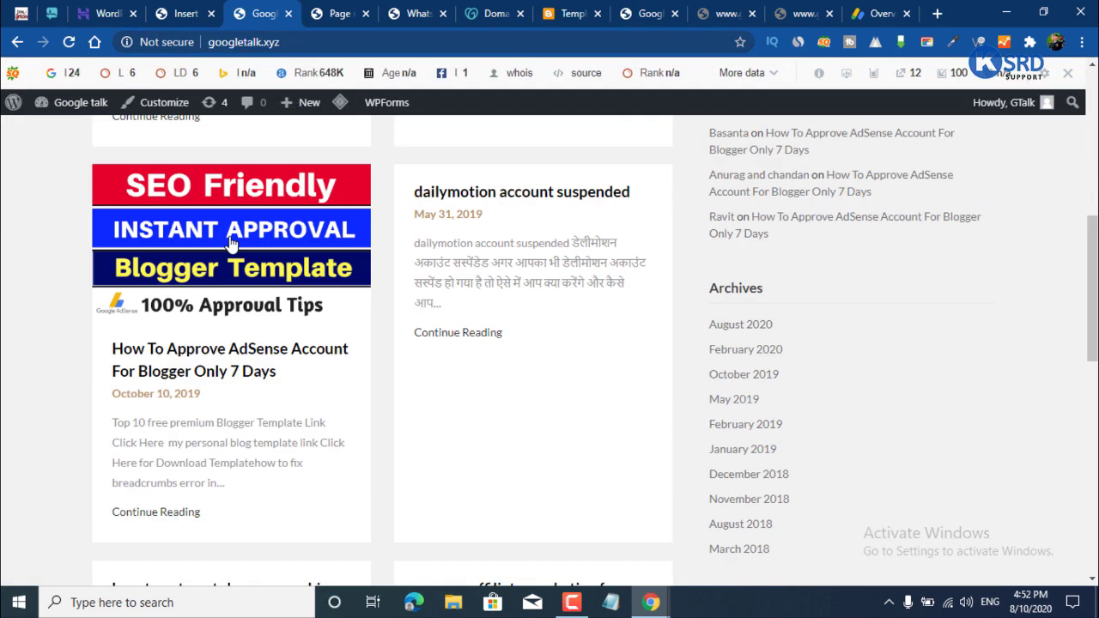
scroll(324, 293, up, 5)
scroll(253, 215, down, 6)
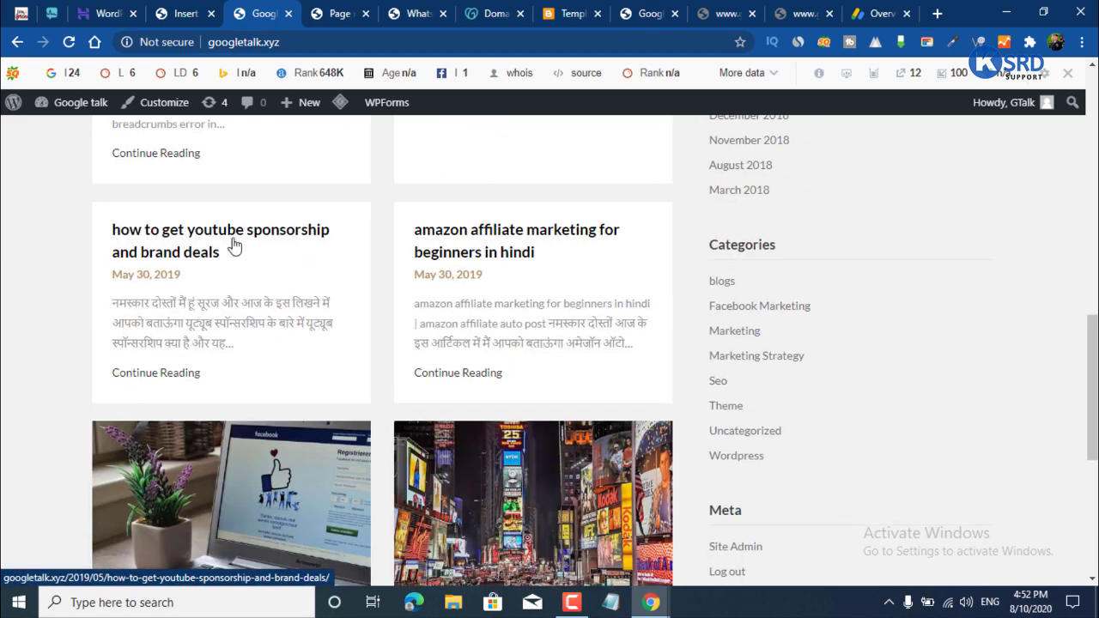
Open the post "how to get youtube sponsorship and brand deals" and check it for ads down to the comment form.
click(234, 247)
scroll(343, 318, down, 5)
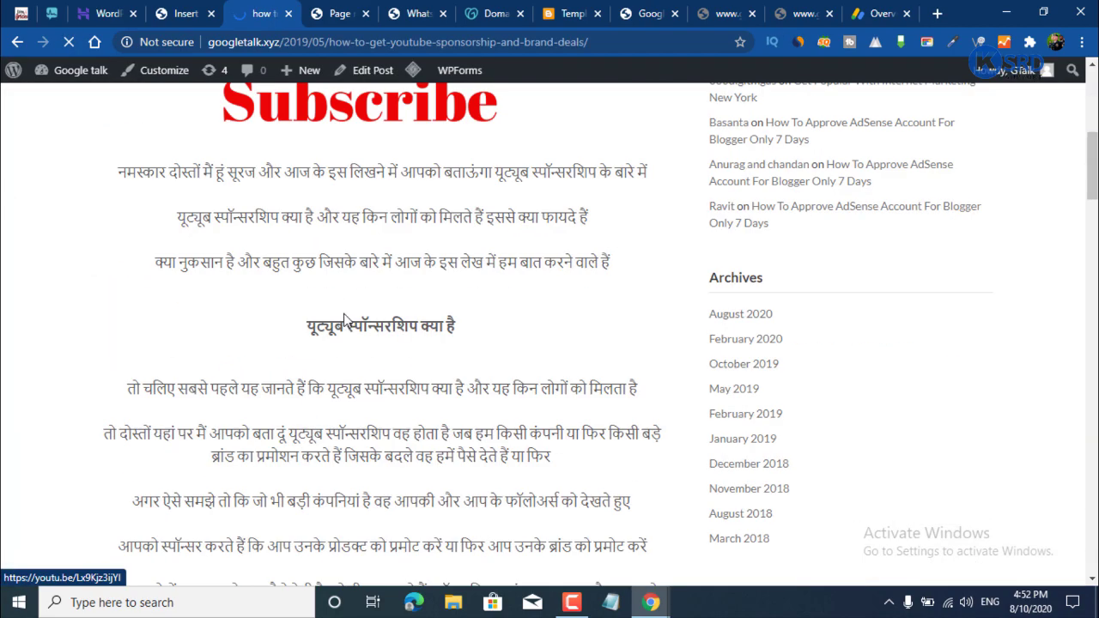
scroll(343, 319, down, 20)
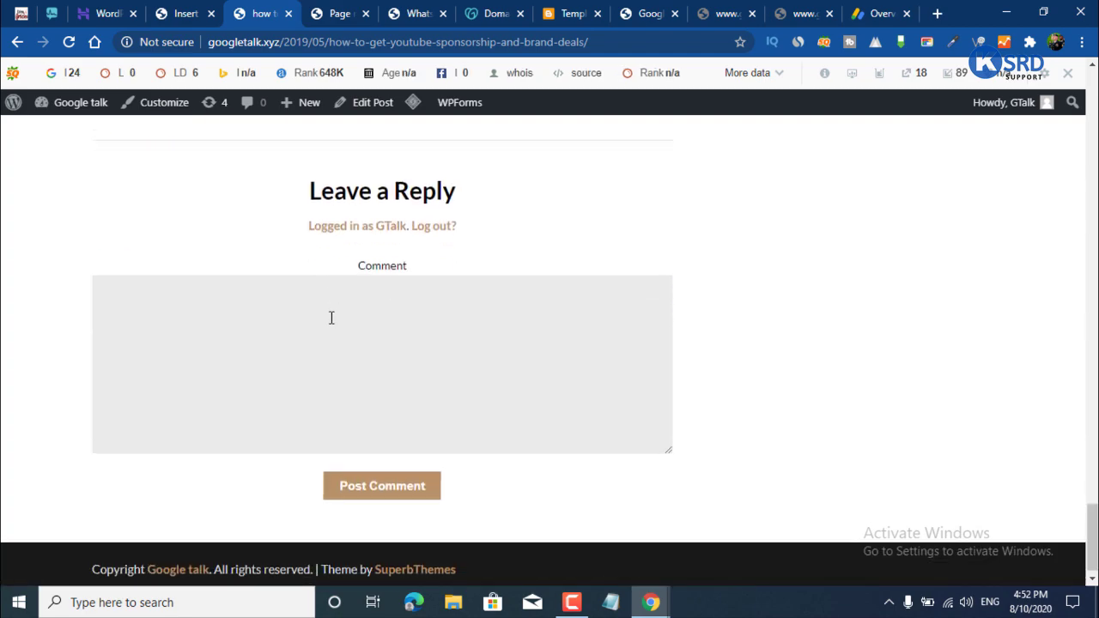
Reload the YouTube sponsorship post, check it again for ads up to its header, and return to the site's home page.
scroll(331, 317, up, 18)
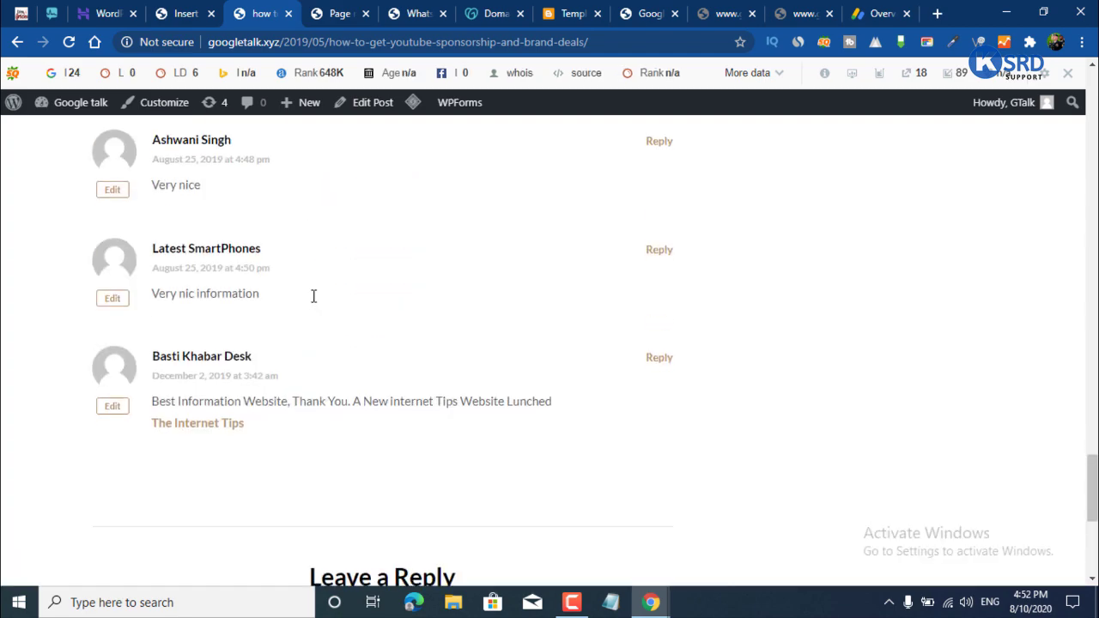
click(69, 41)
scroll(98, 110, up, 4)
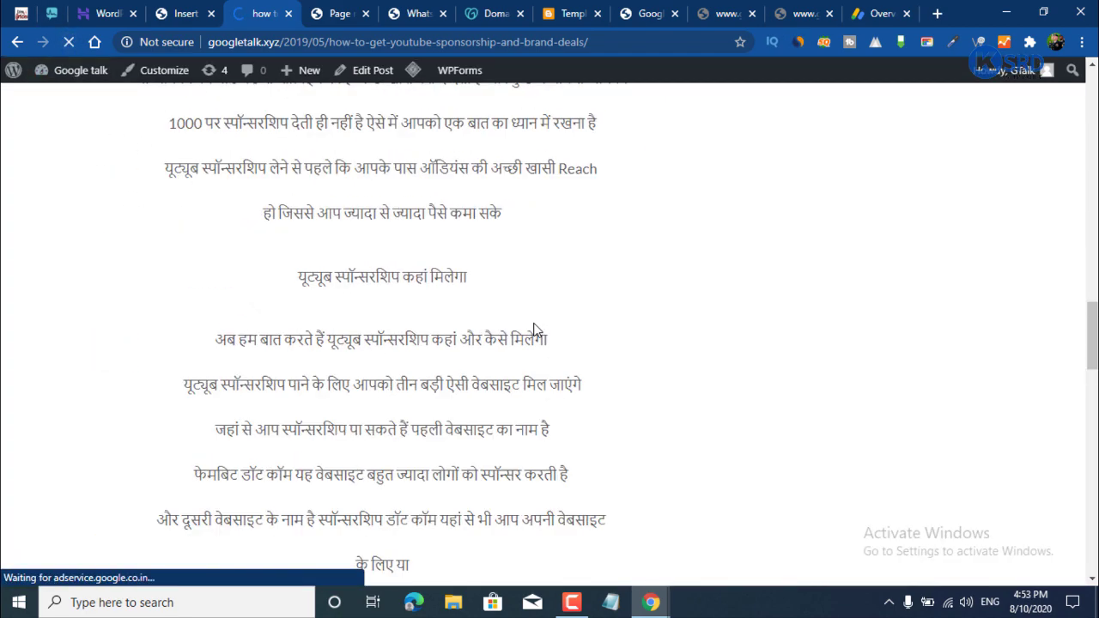
scroll(532, 331, up, 10)
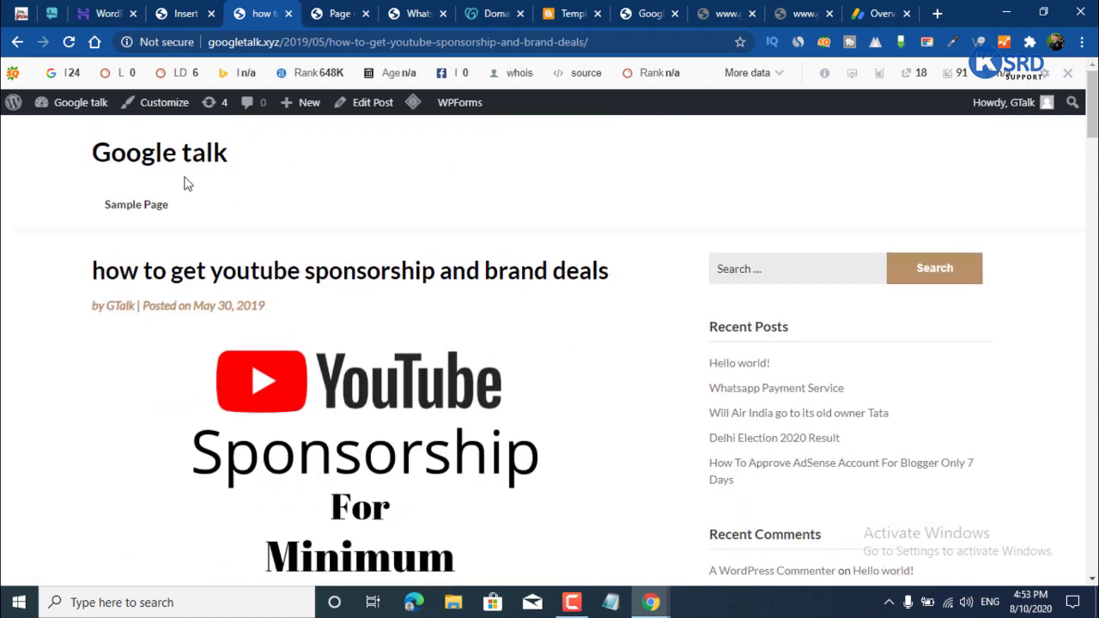
click(171, 159)
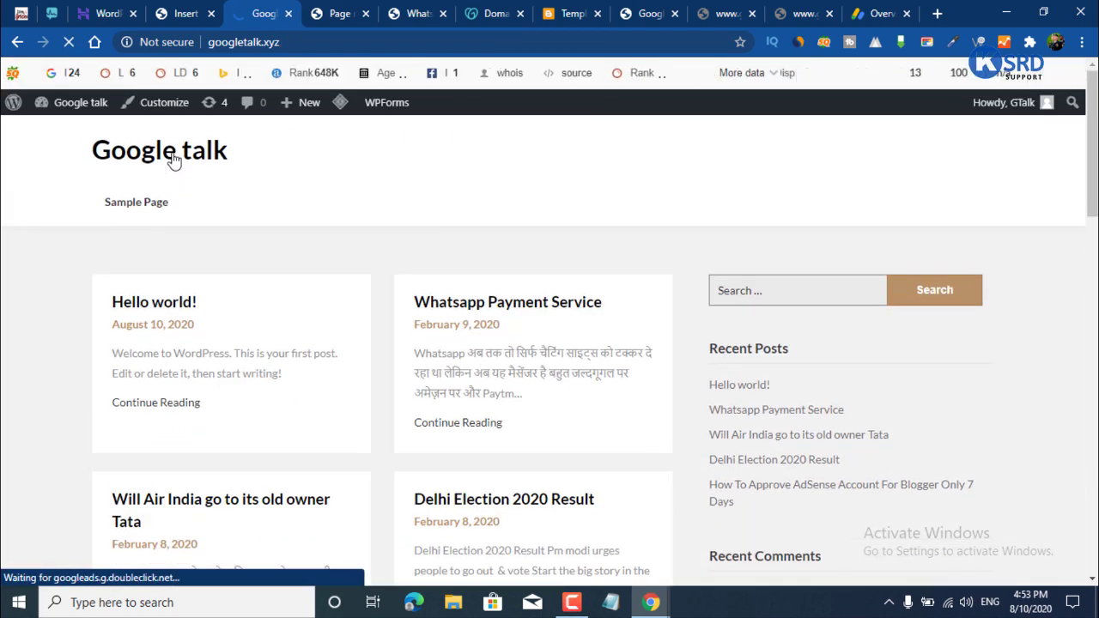
Open the WordPress Dashboard in place of the Insert Headers and Footers settings, and close the old Page Not Found browser tab.
key(ctrl+shift+Tab)
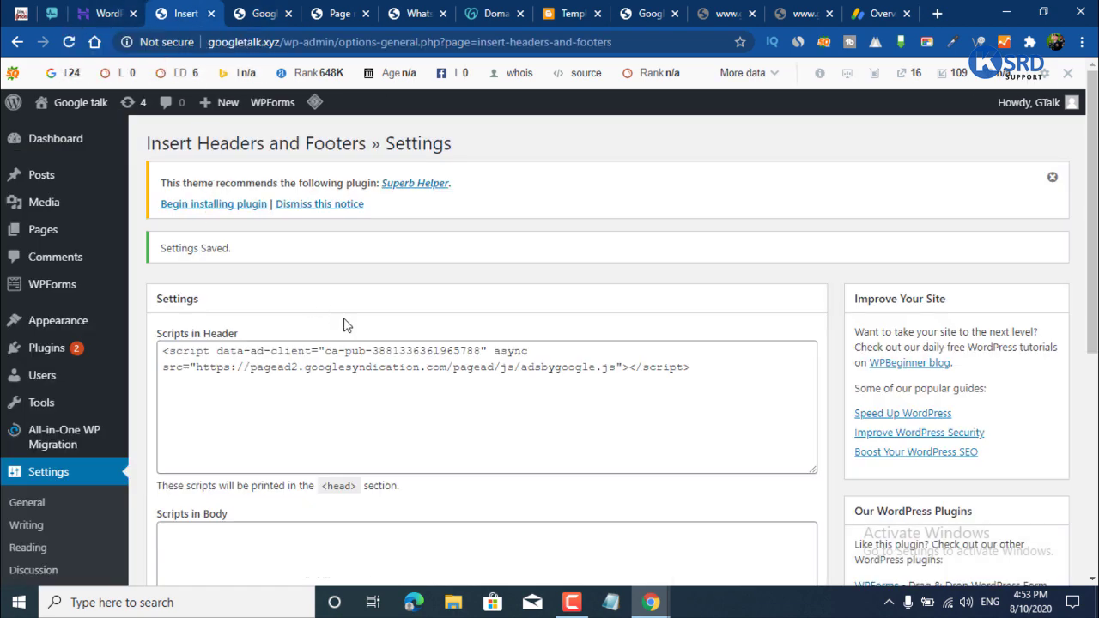
click(79, 155)
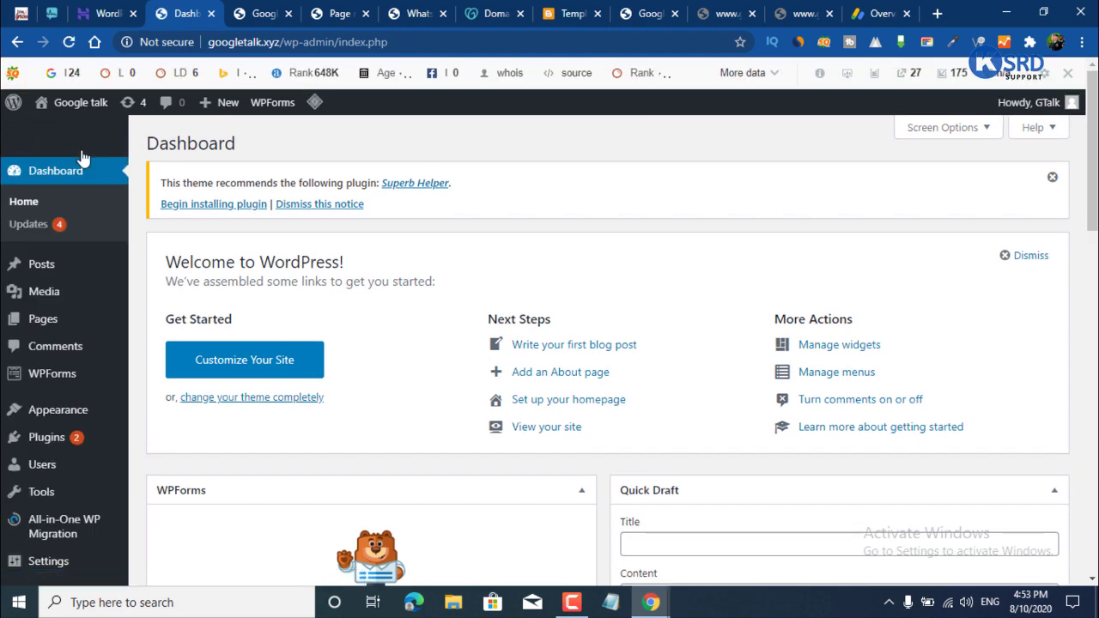
click(286, 11)
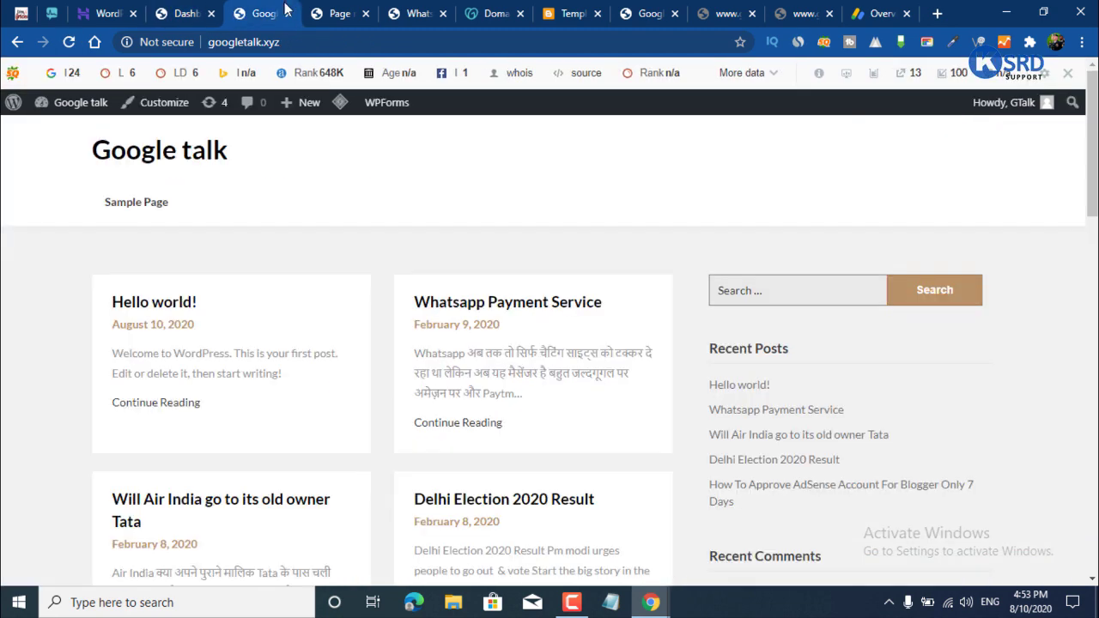
click(325, 8)
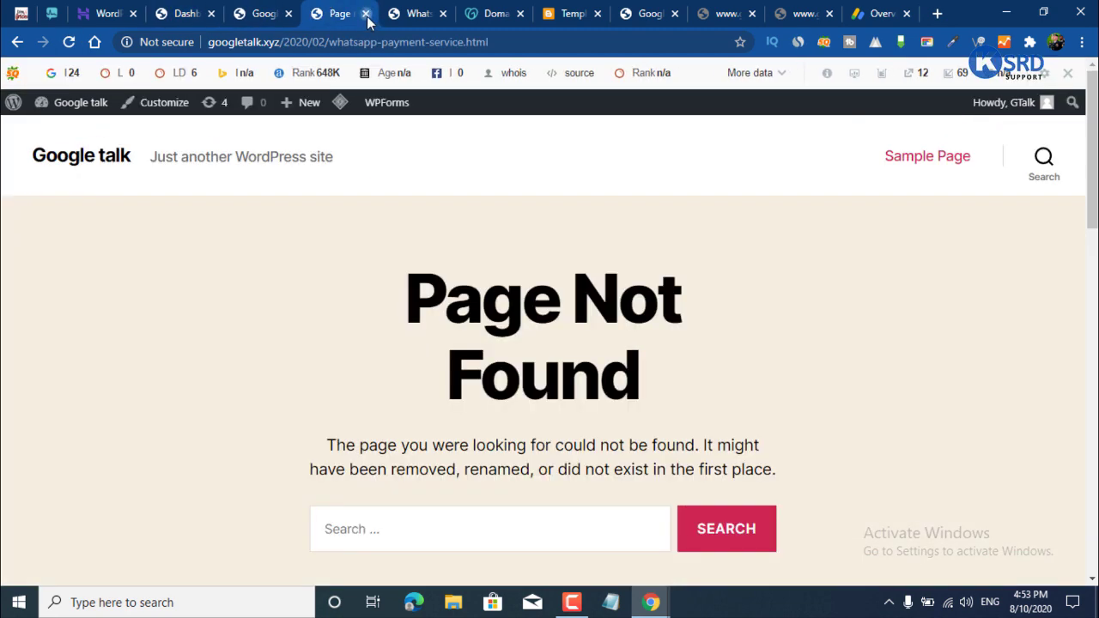
click(366, 15)
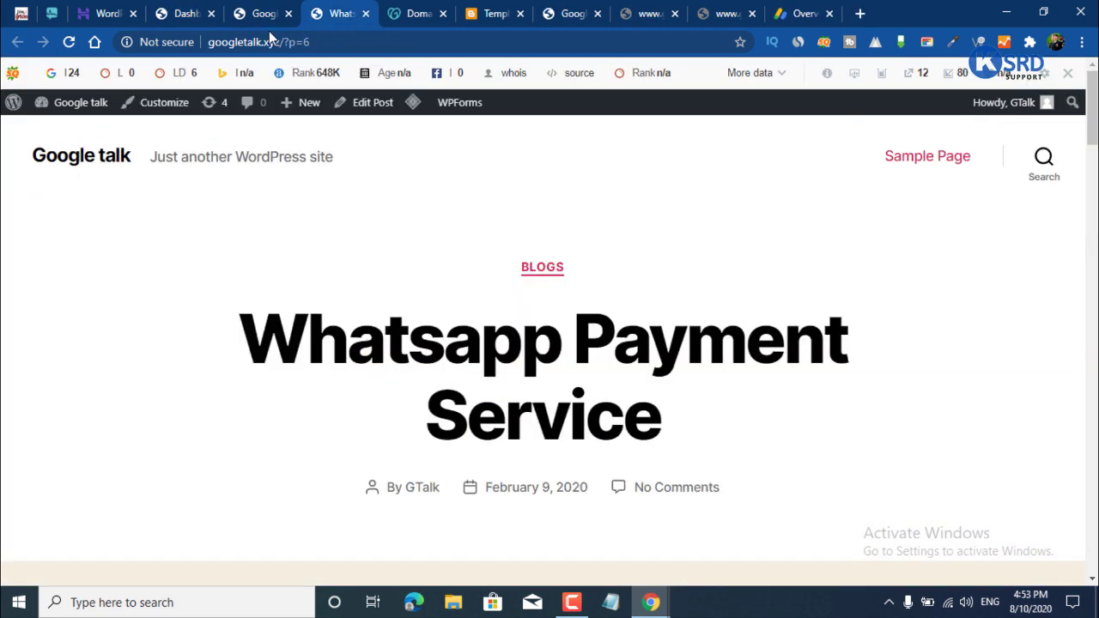
Reload the Whatsapp Payment Service post to check its permalink and theme, and go from it to the googletalk.xyz home page.
click(70, 43)
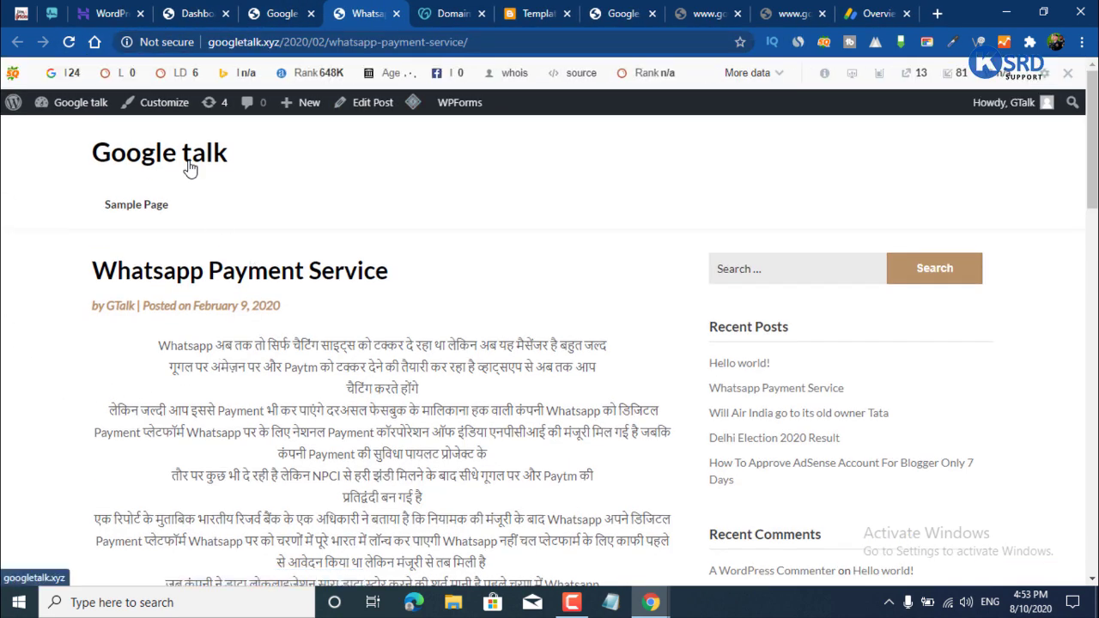
click(191, 165)
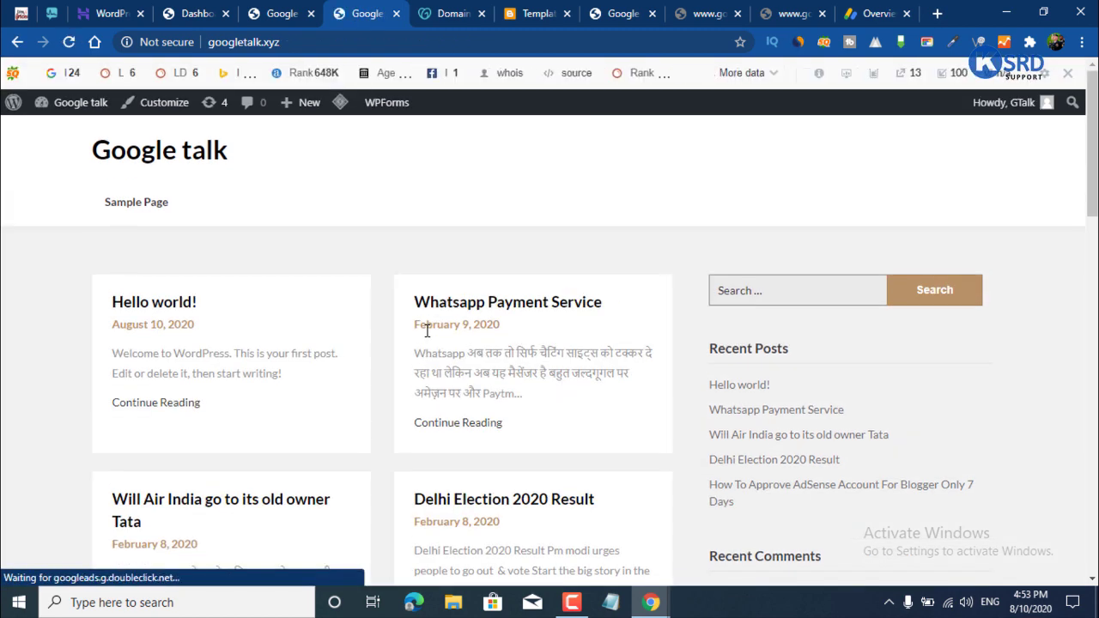